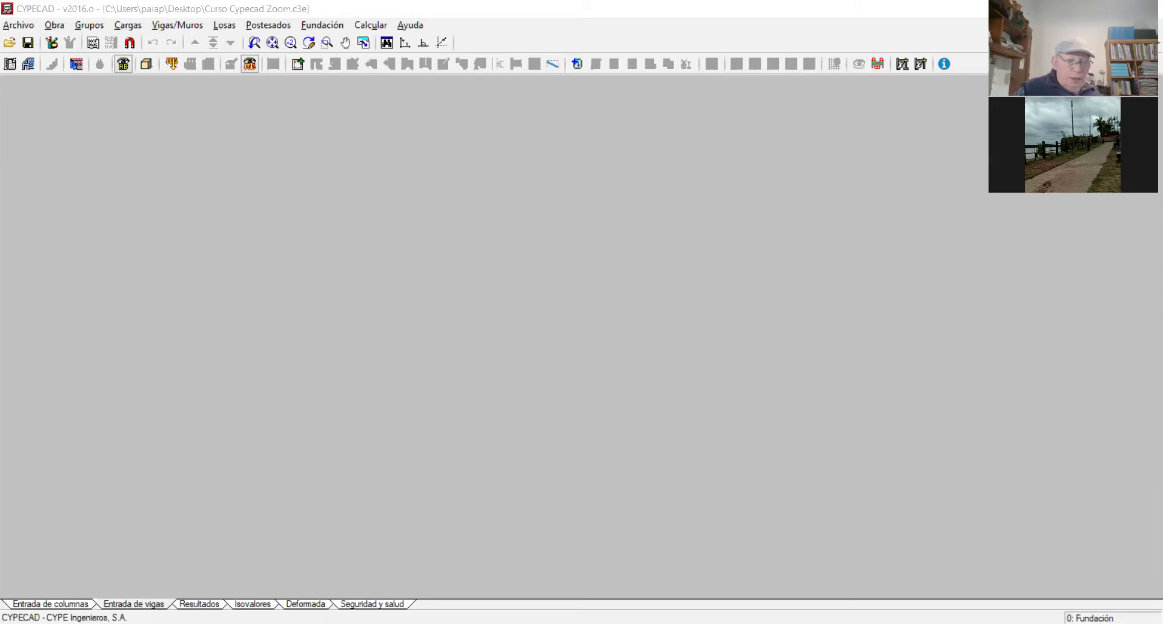
Open the Entrada de columnas view of the project.
left_click(56, 604)
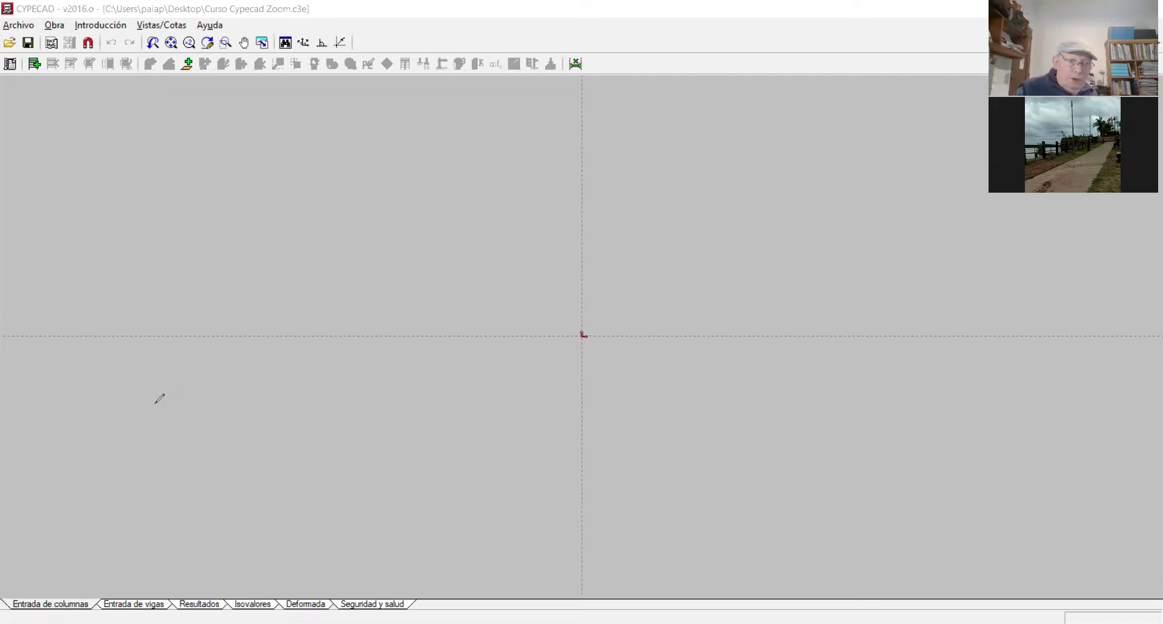
Sketch a frame elevation annotation with a column on a triangular support and horizontal floor lines, erasing the stray lower stroke.
mouse_move(140, 424)
left_mouse_down()
mouse_move(165, 394)
mouse_move(176, 432)
mouse_move(138, 425)
mouse_move(158, 399)
mouse_move(158, 124)
mouse_move(262, 130)
left_mouse_up()
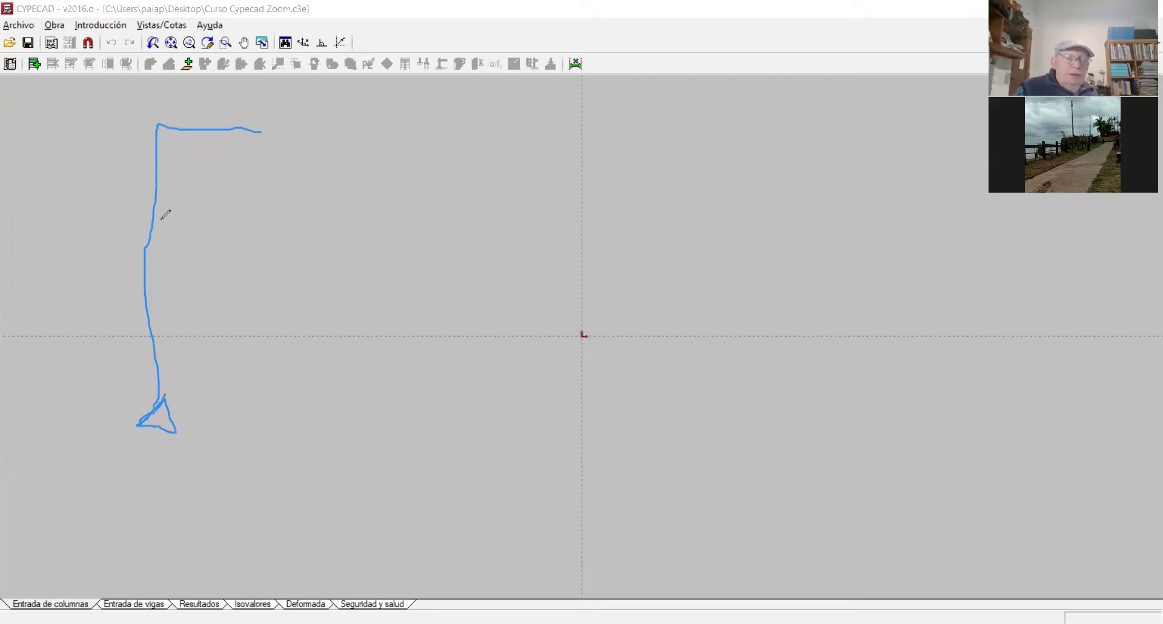
left_click_drag(154, 222, 288, 217)
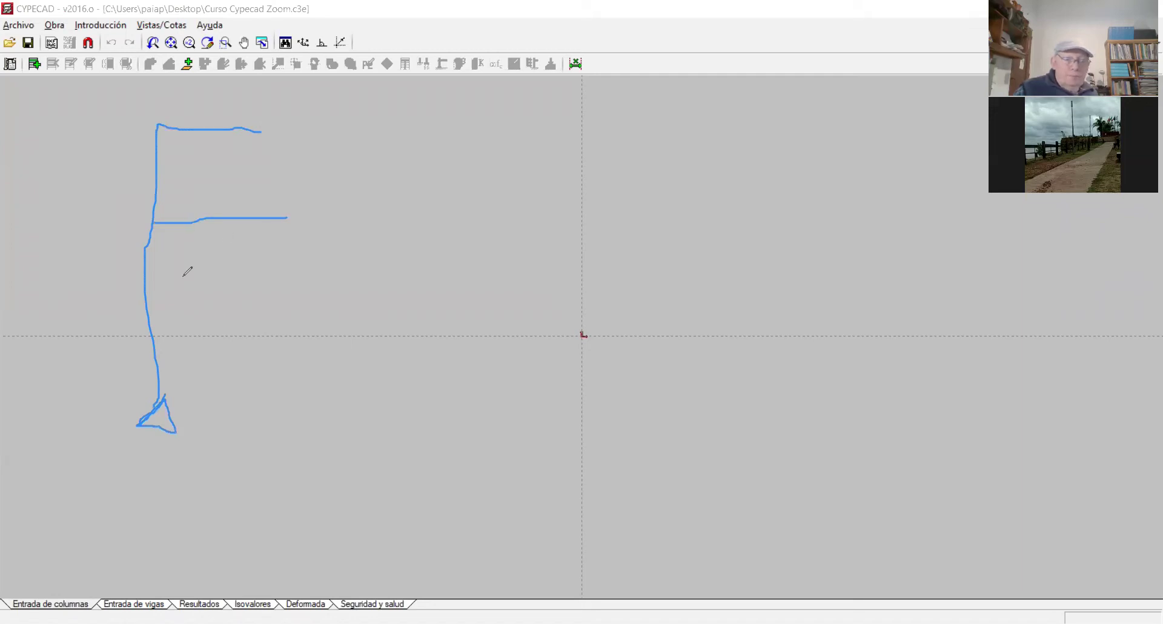
mouse_move(146, 301)
left_mouse_down()
mouse_move(279, 303)
mouse_move(226, 325)
mouse_move(405, 408)
left_mouse_up()
key("Escape")
left_click(406, 396)
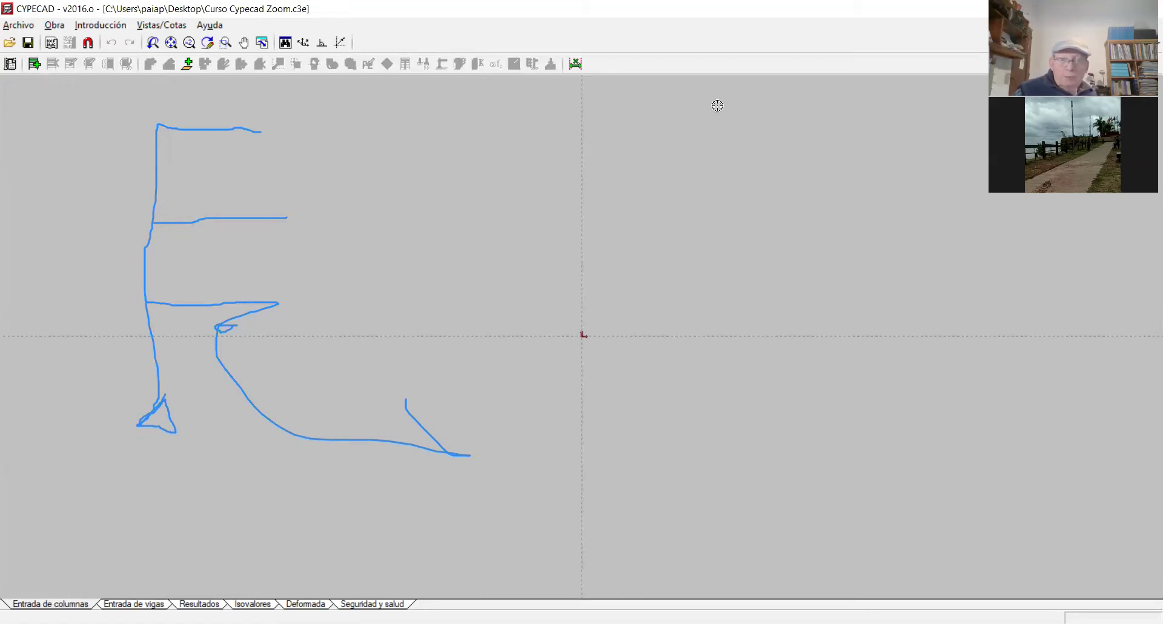
left_click(297, 435)
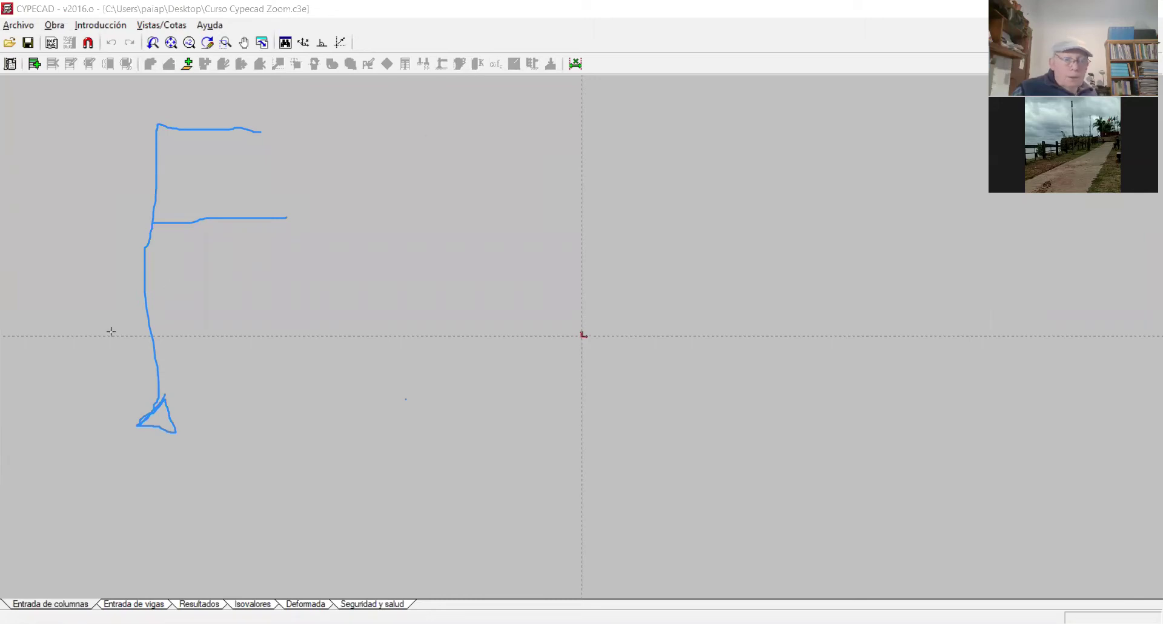
Annotate the sketch with a base line at the support and downward load arrows on the base and both floor lines.
left_click_drag(133, 395, 211, 394)
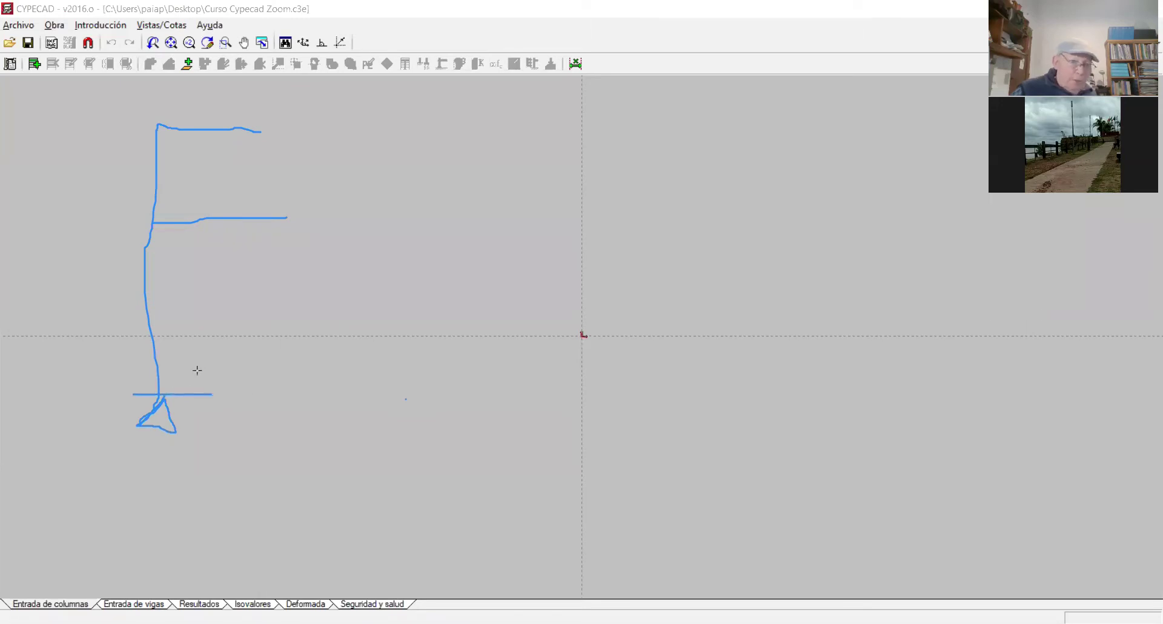
left_click_drag(215, 190, 213, 217)
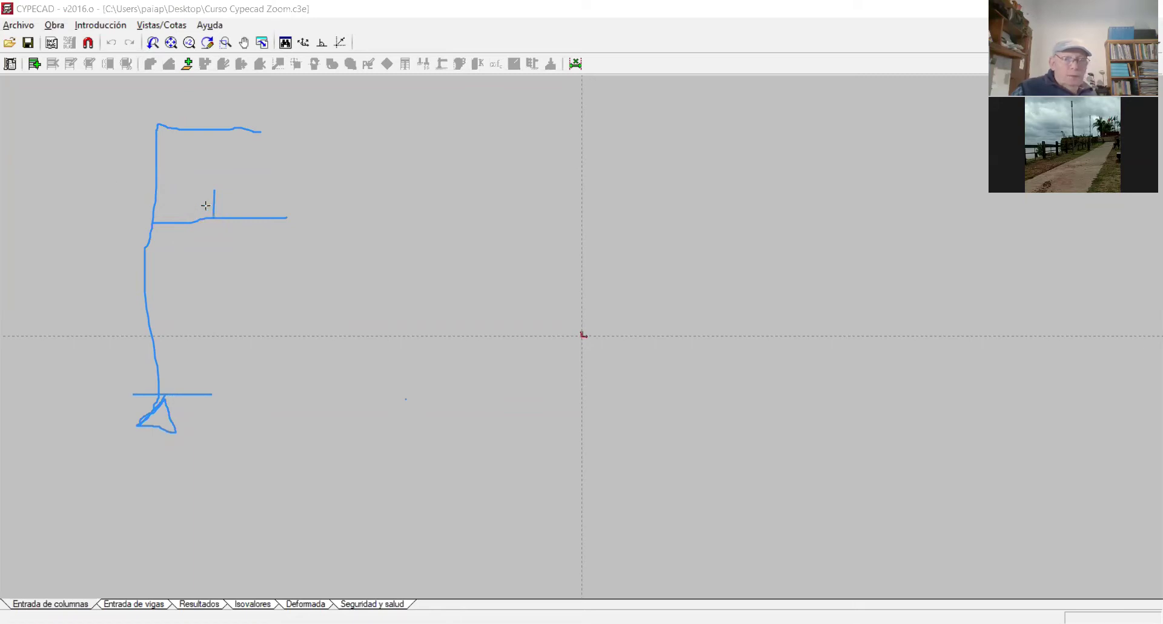
mouse_move(207, 205)
left_mouse_down()
mouse_move(227, 211)
mouse_move(212, 217)
mouse_move(221, 209)
left_mouse_up()
key("ctrl+z")
left_click_drag(194, 364, 194, 391)
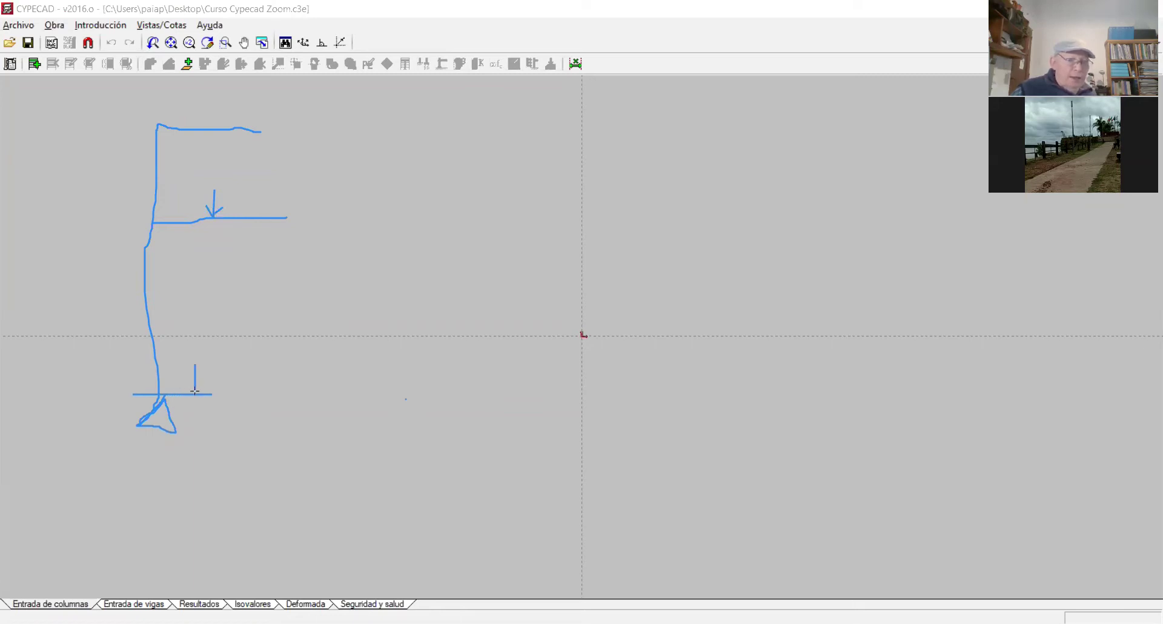
mouse_move(192, 392)
left_mouse_down()
mouse_move(187, 381)
mouse_move(201, 383)
left_mouse_up()
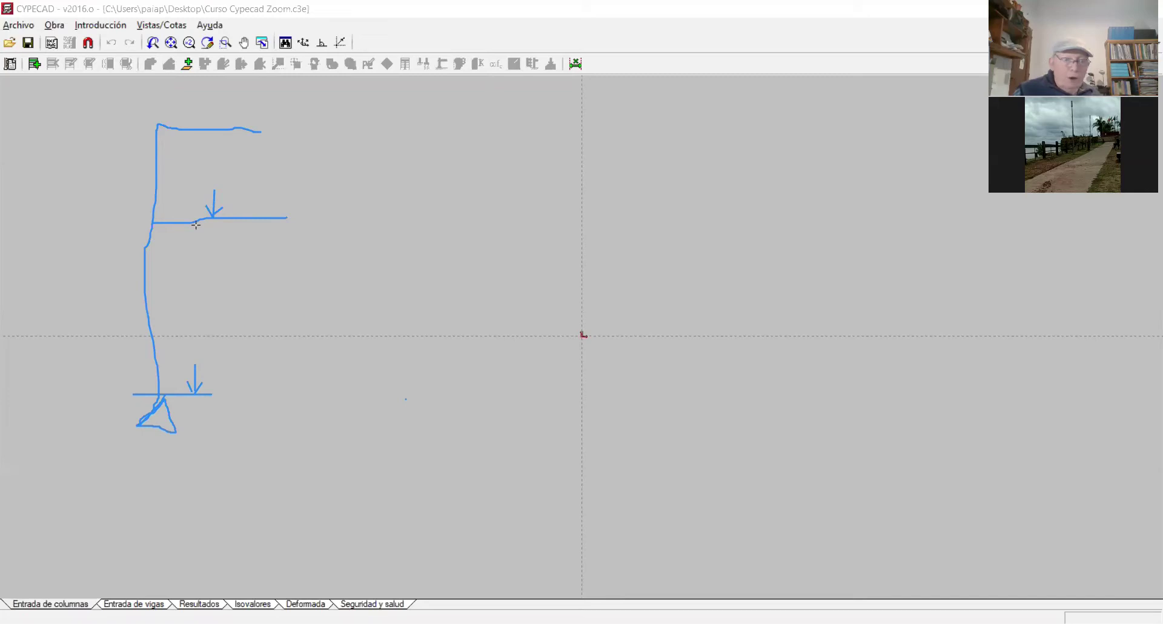
mouse_move(206, 102)
left_mouse_down()
mouse_move(212, 135)
mouse_move(205, 127)
left_mouse_up()
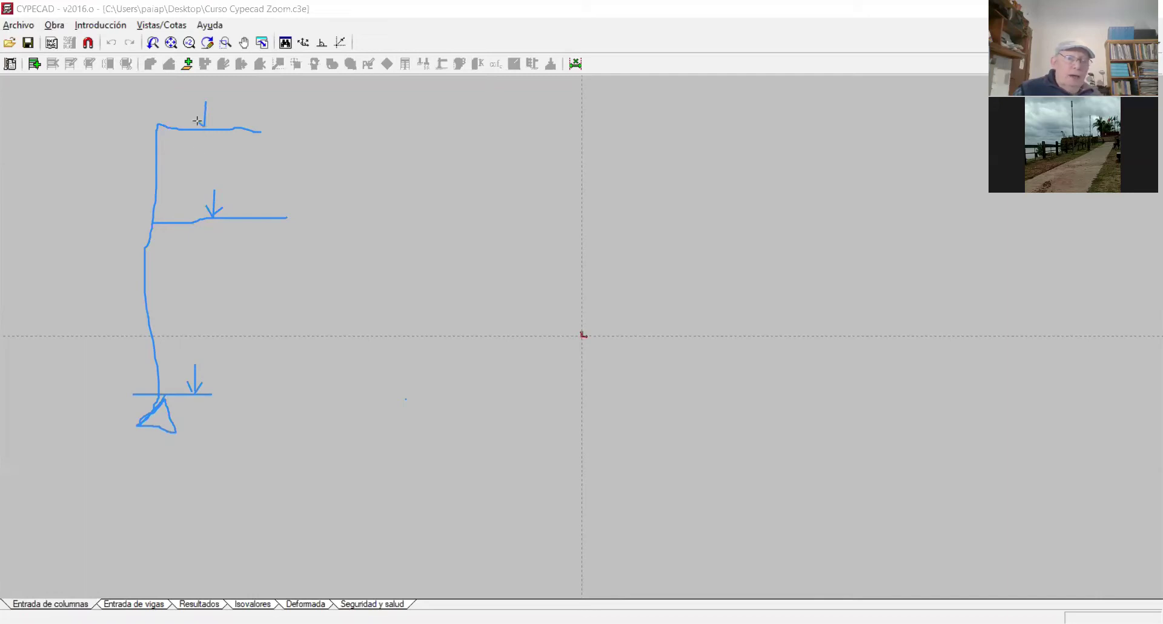
left_click_drag(198, 122, 205, 128)
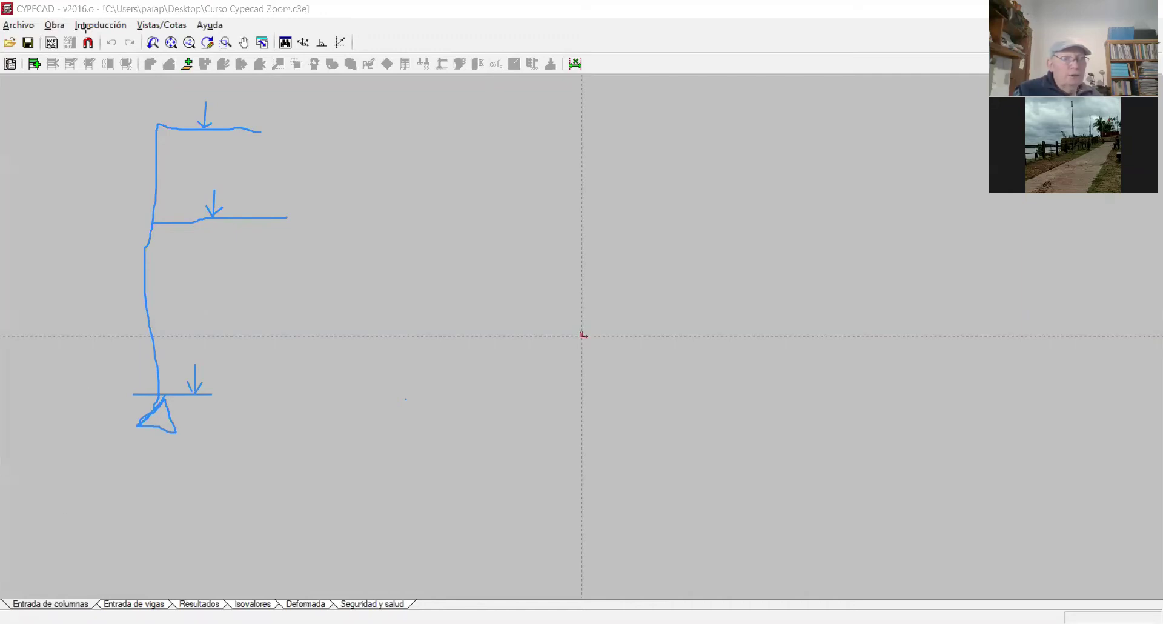
Start inserting new floors through Plantas/Grupos, introducing them as Sueltas.
left_click(458, 222)
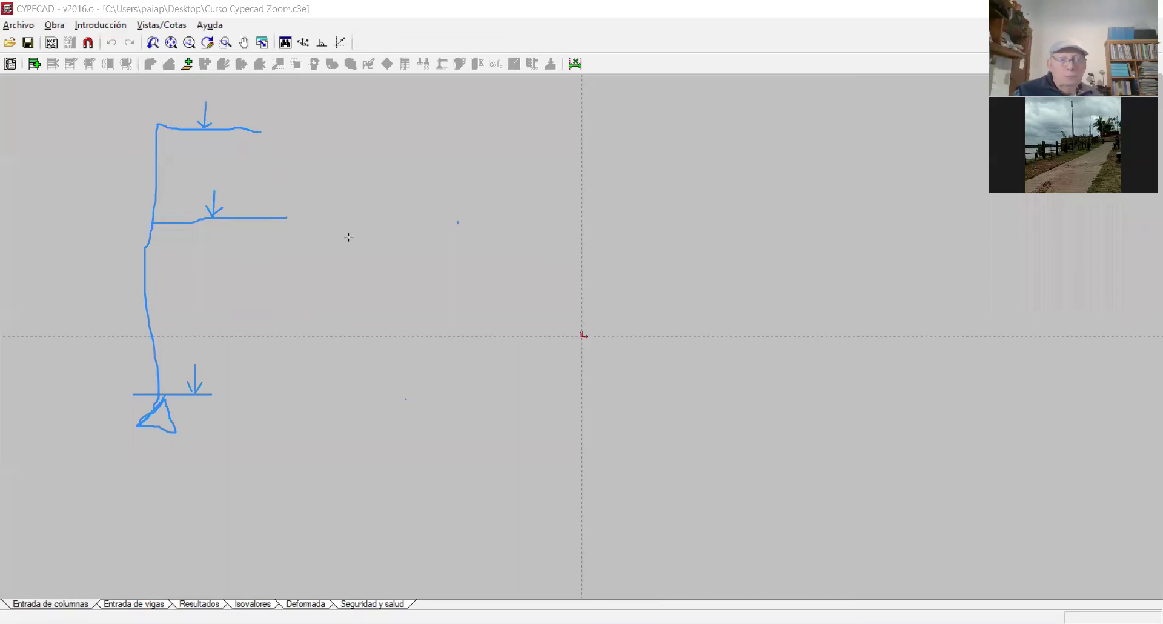
left_click(96, 27)
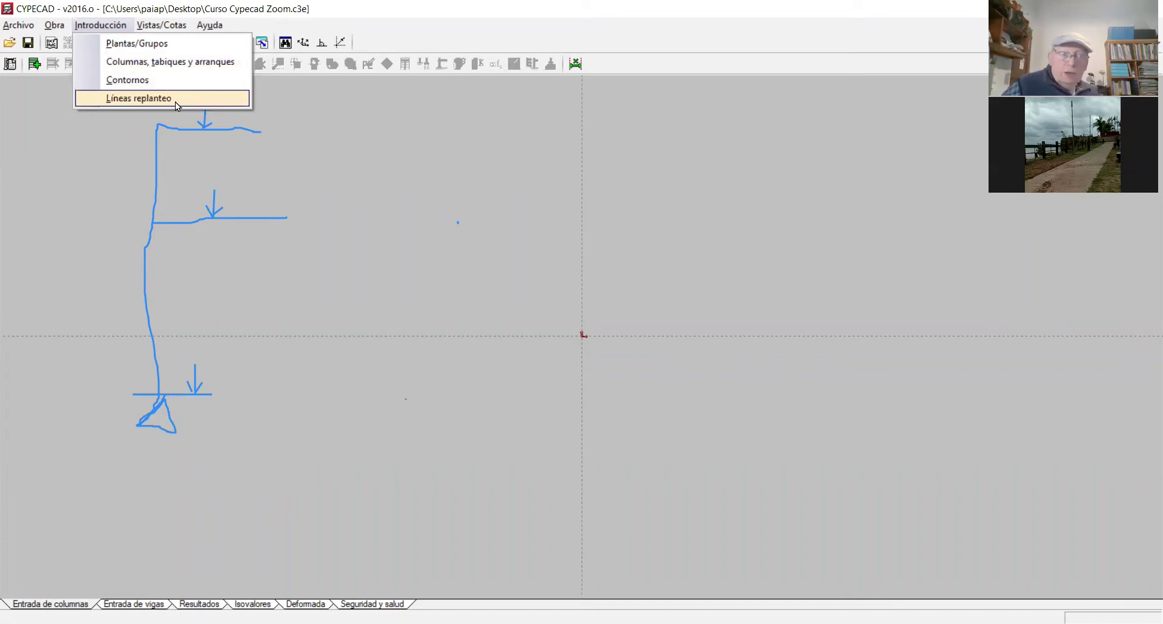
left_click(178, 51)
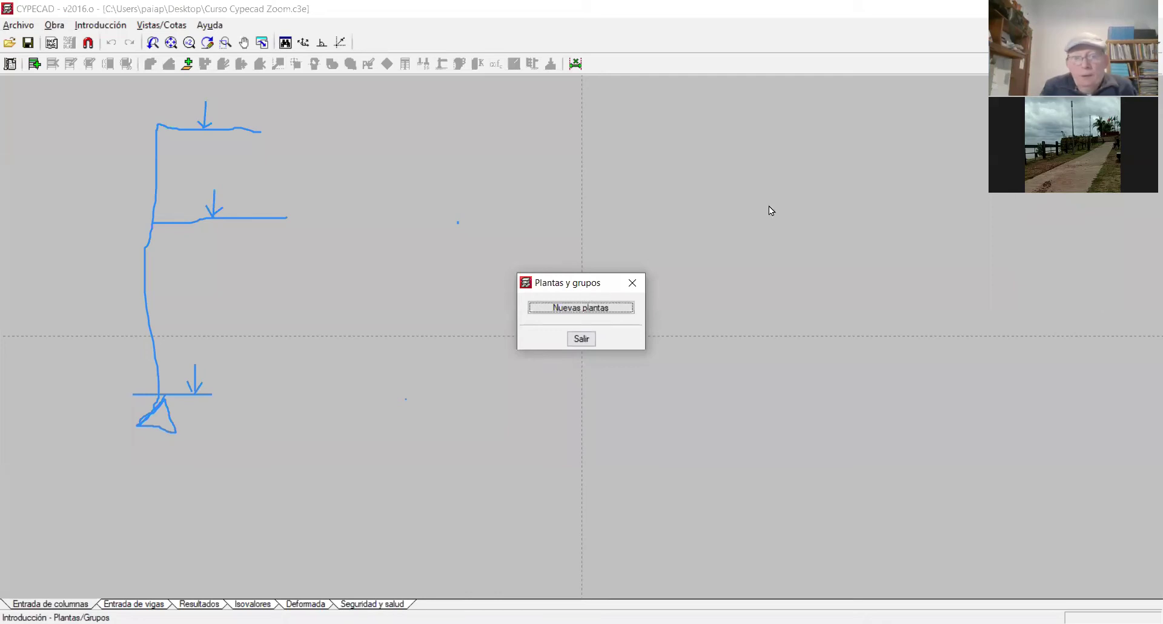
left_click(582, 309)
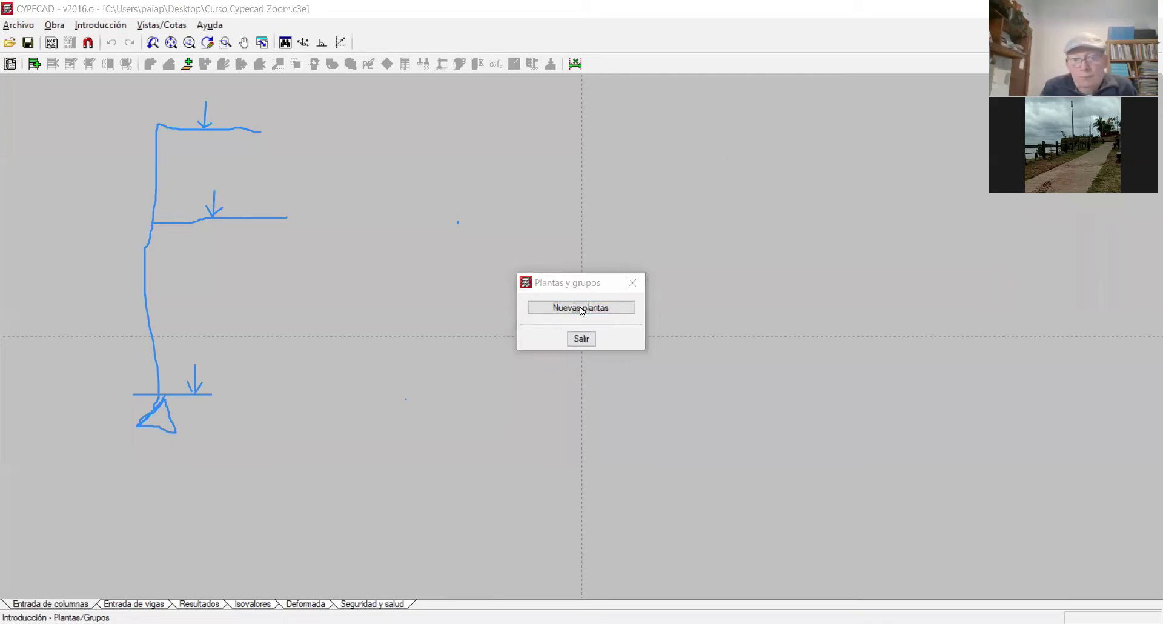
left_click(615, 309)
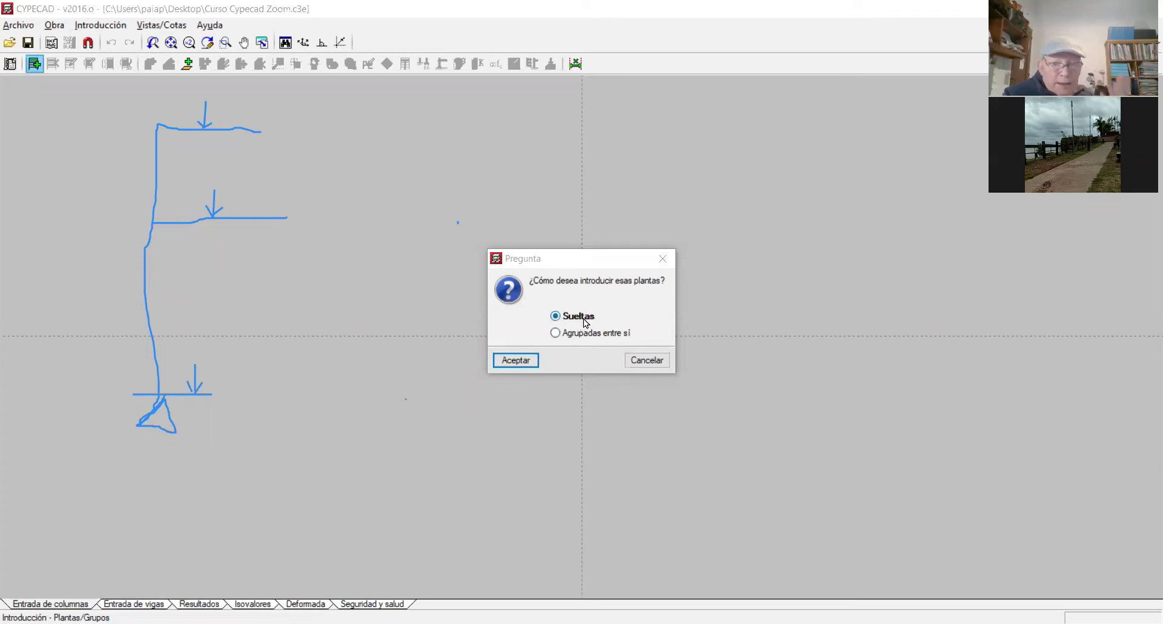
left_click(526, 361)
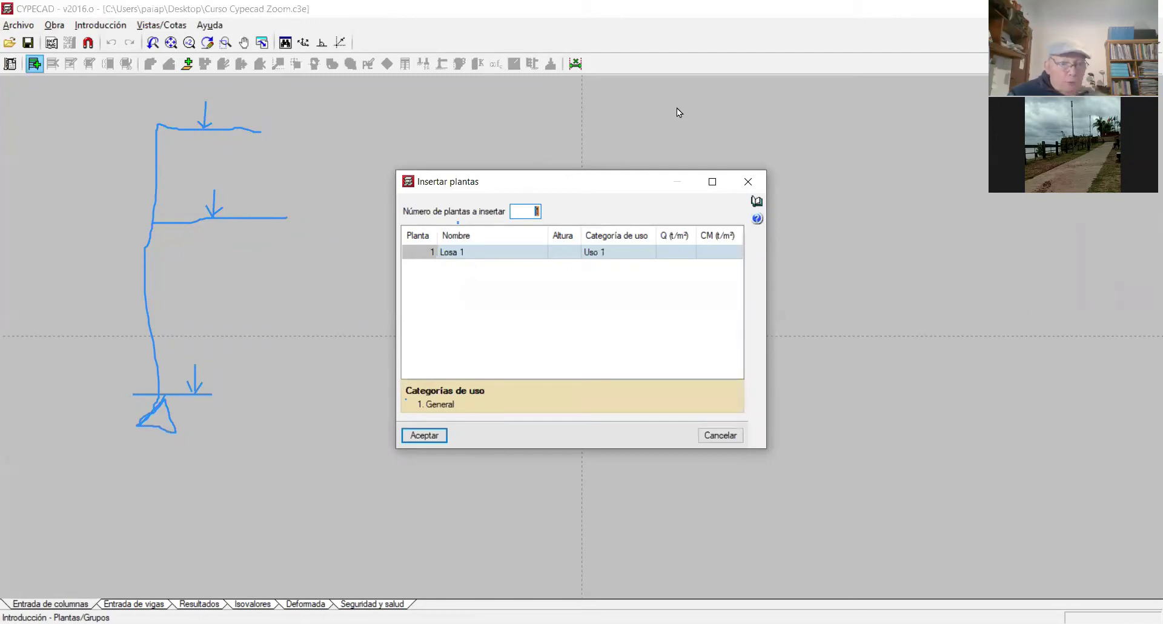
Erase the frame sketch and its load arrows from the drawing area.
left_click(216, 130)
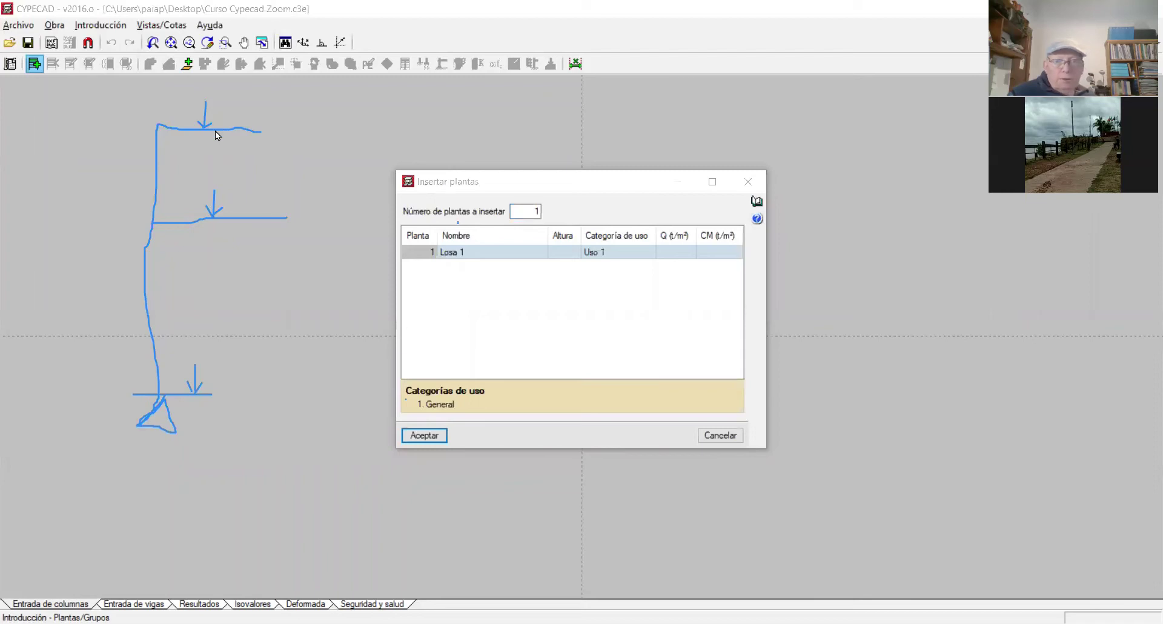
left_click(161, 392)
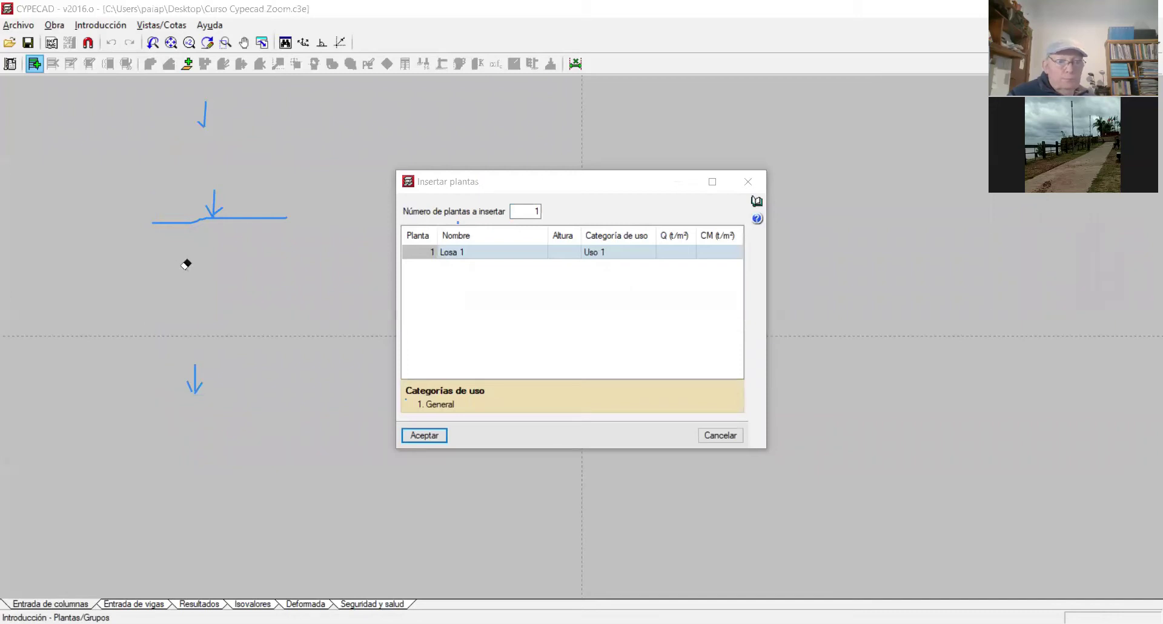
left_click(203, 115)
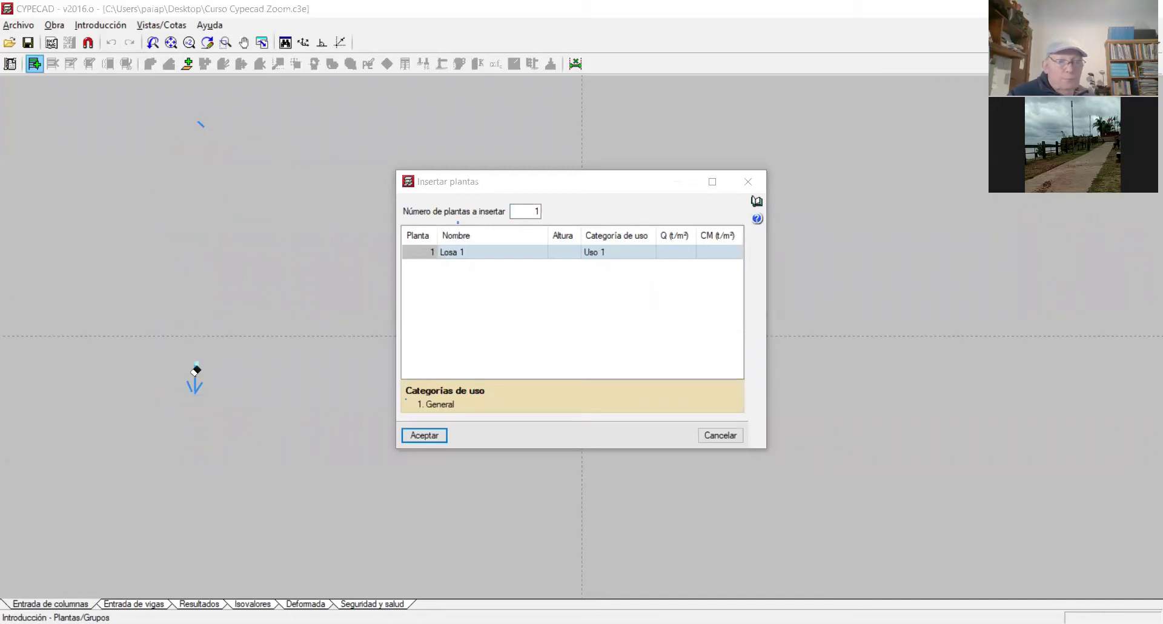
left_click(195, 383)
left_click(192, 386)
left_click(201, 123)
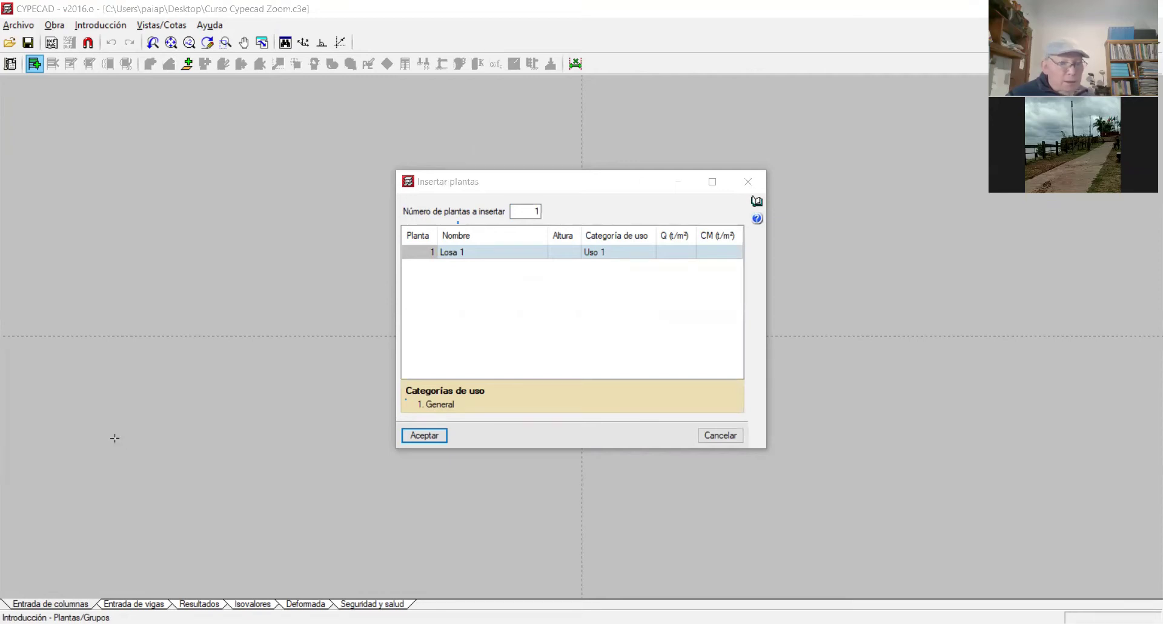
Sketch a new elevation annotation with a triangular support, one tall column and four horizontal floor lines.
mouse_move(103, 482)
left_mouse_down()
mouse_move(126, 450)
mouse_move(139, 483)
left_mouse_up()
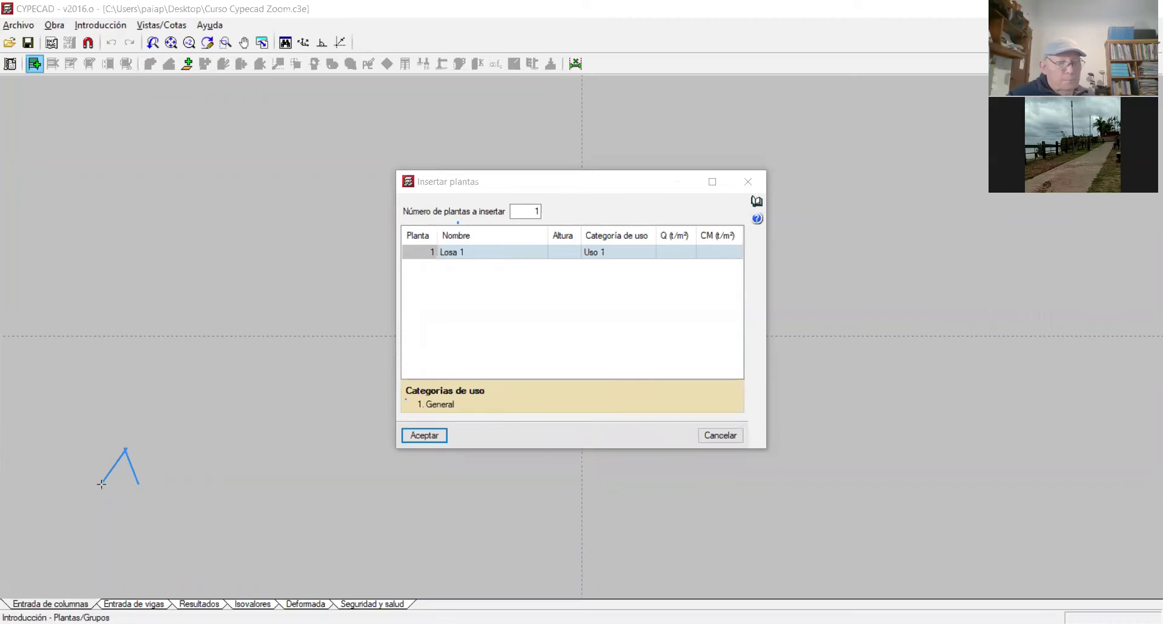
left_click_drag(100, 481, 138, 479)
left_click_drag(124, 446, 129, 108)
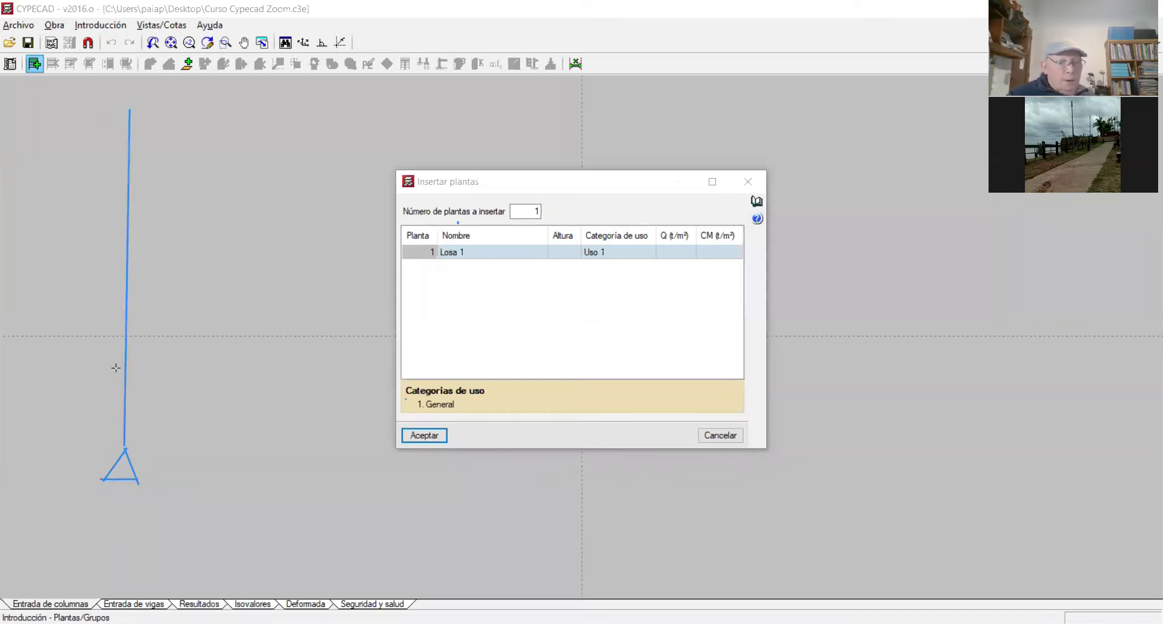
left_click_drag(125, 364, 243, 364)
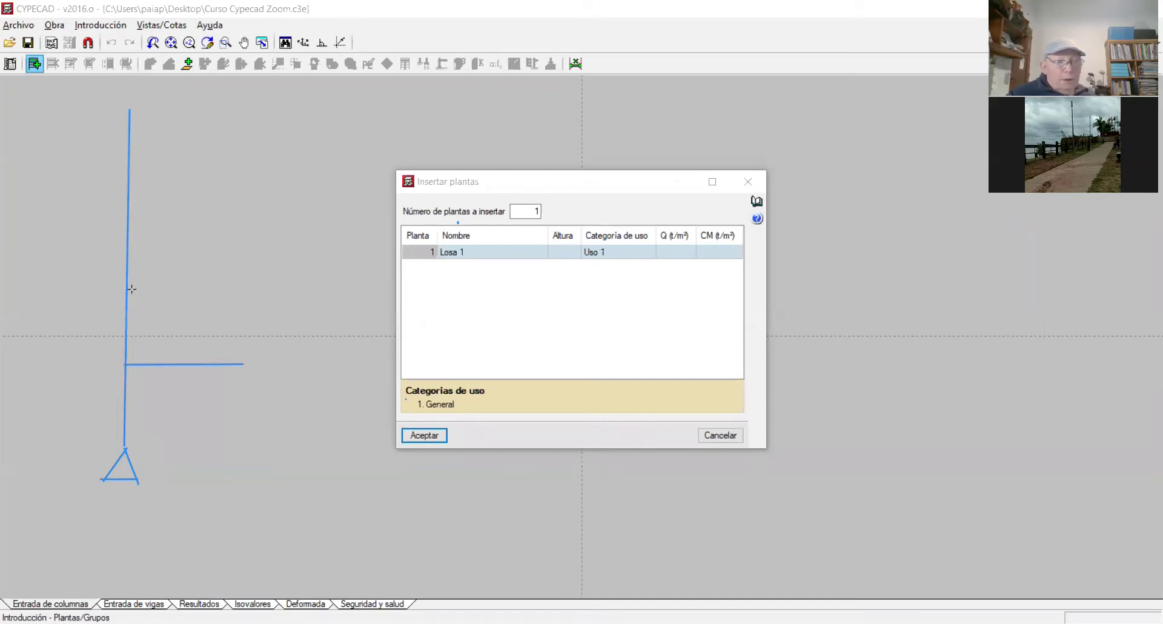
left_click_drag(127, 285, 244, 287)
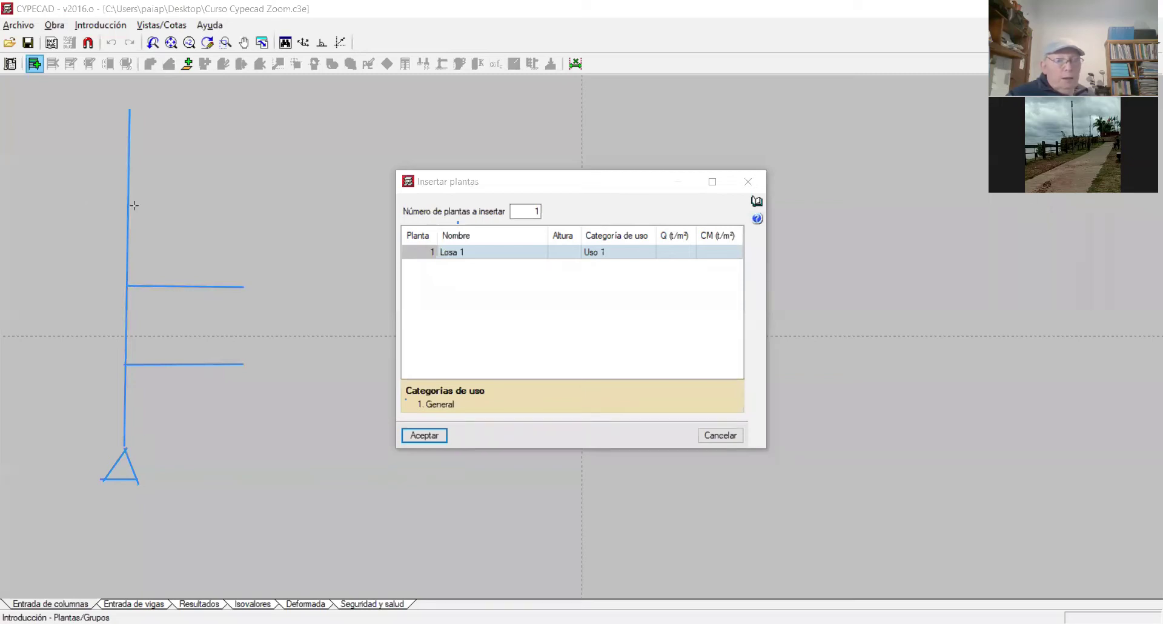
left_click_drag(129, 208, 236, 205)
left_click_drag(132, 113, 242, 121)
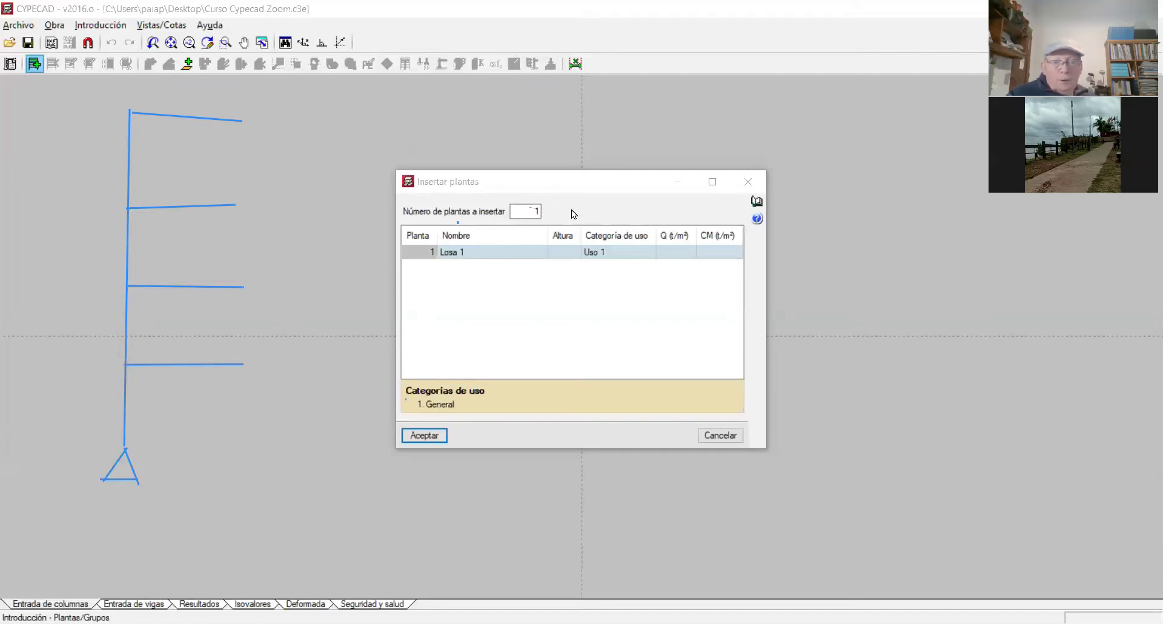
Set the number of floors to insert to 4 and draw a ground line across the sketched column below the lowest floor.
left_click(528, 212)
type("4")
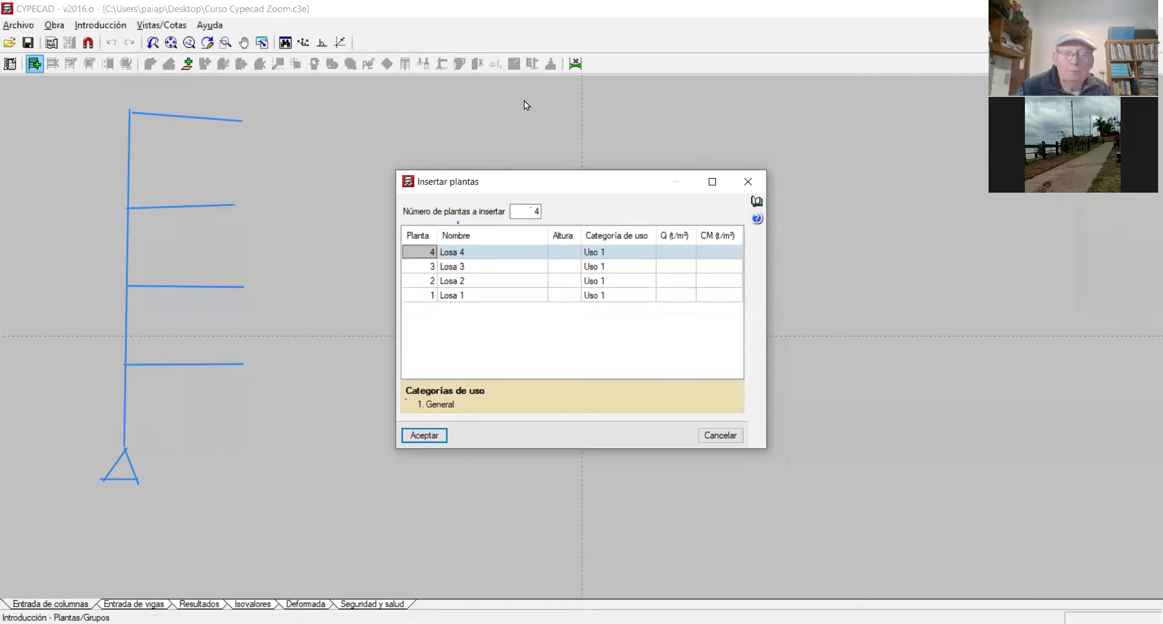
left_click(45, 415)
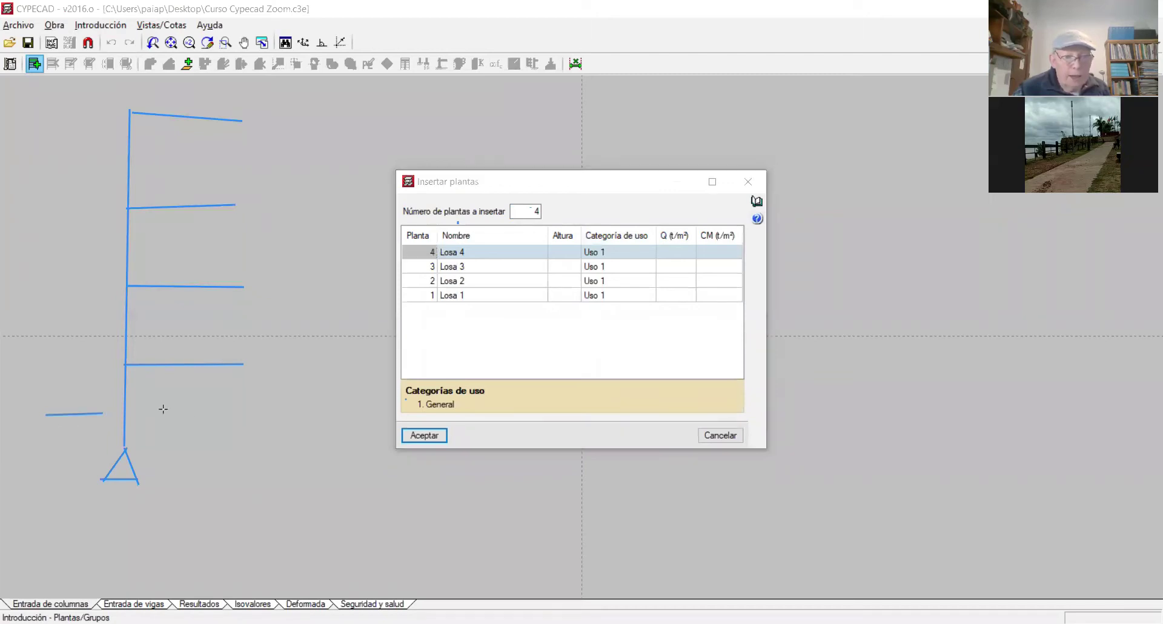
left_click(240, 413)
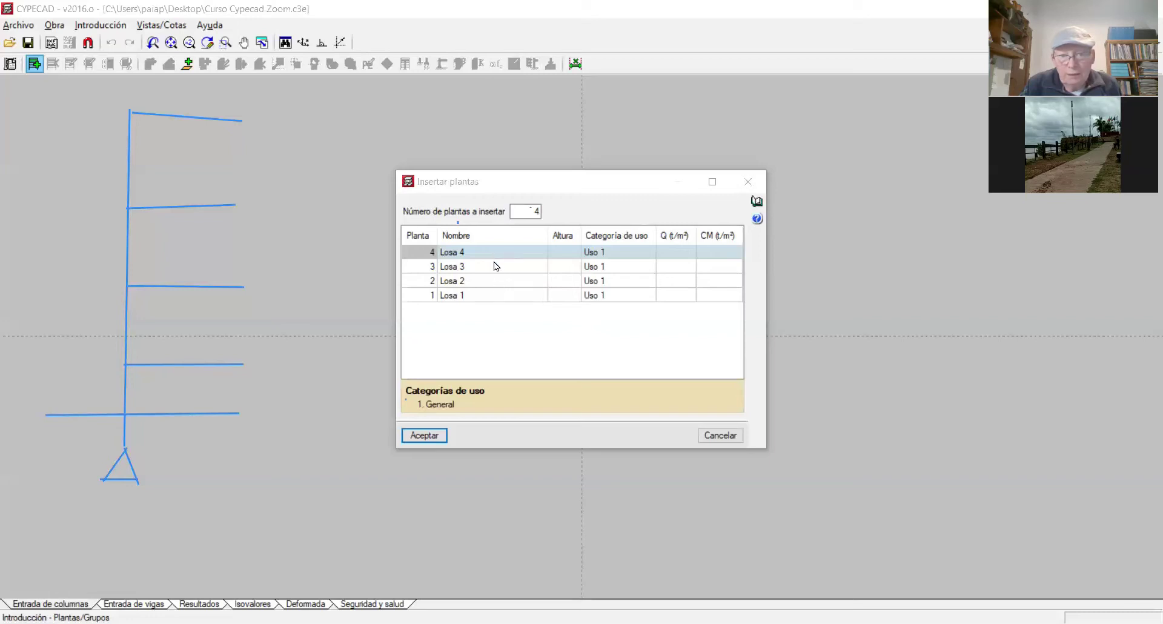
Rename floor 1 as S/PB in the list of floors to insert.
left_click(496, 297)
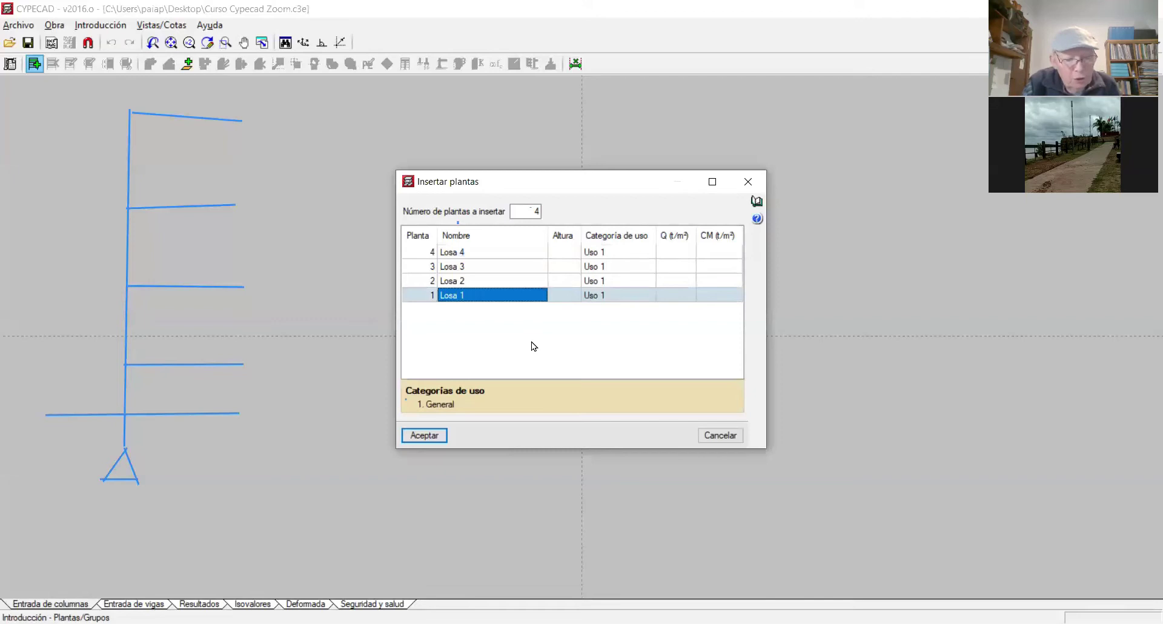
type("S")
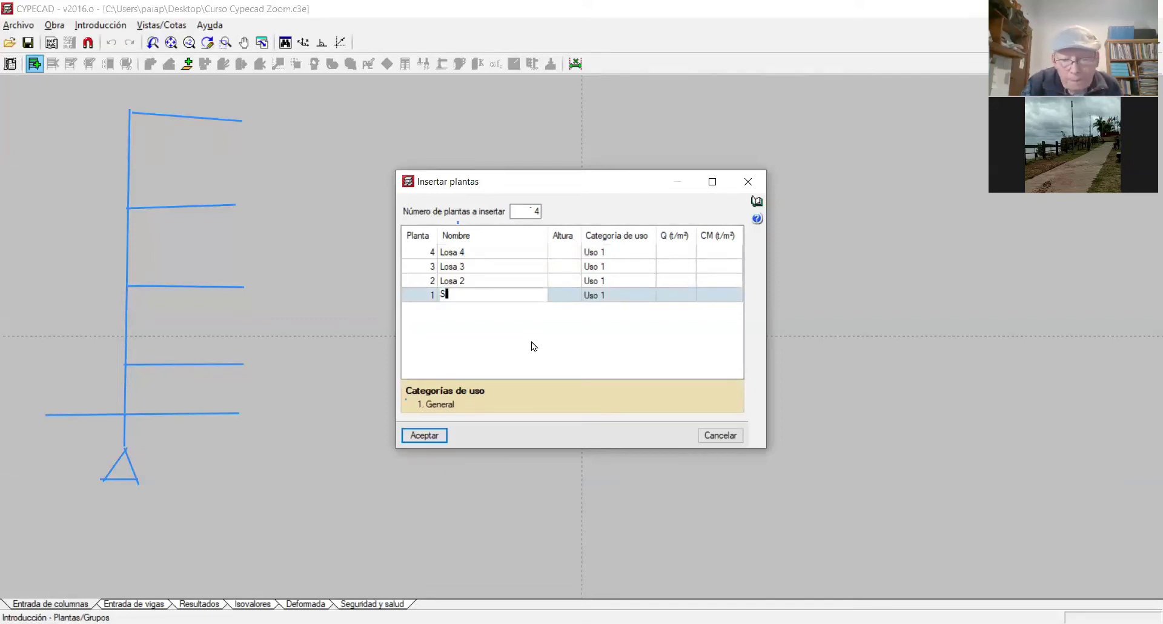
type("/")
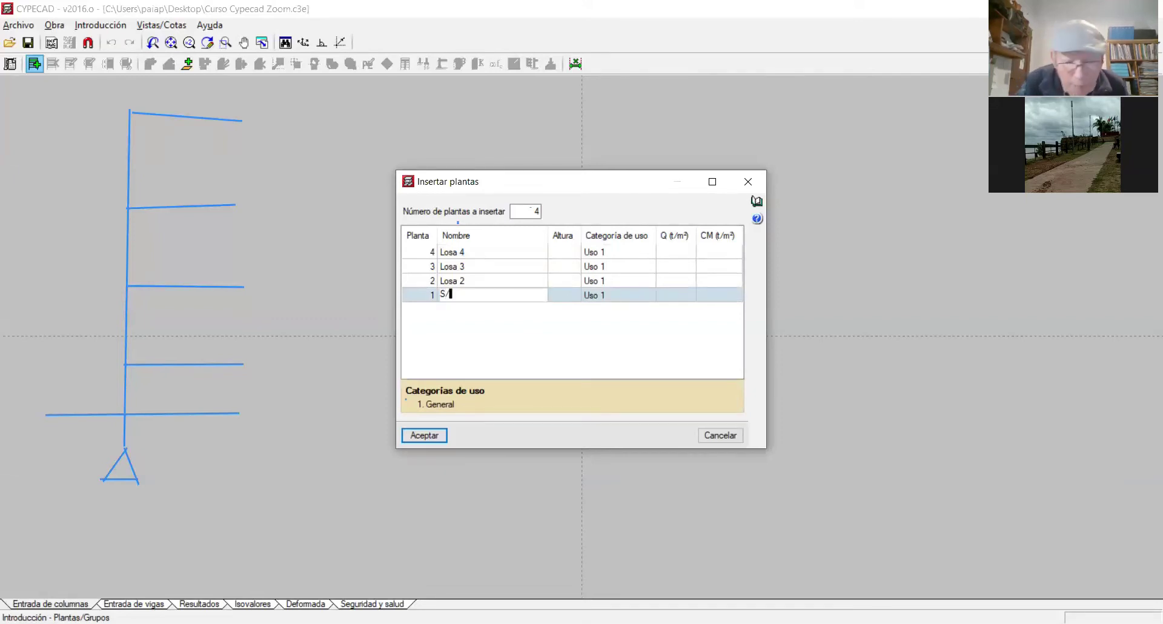
type("PB")
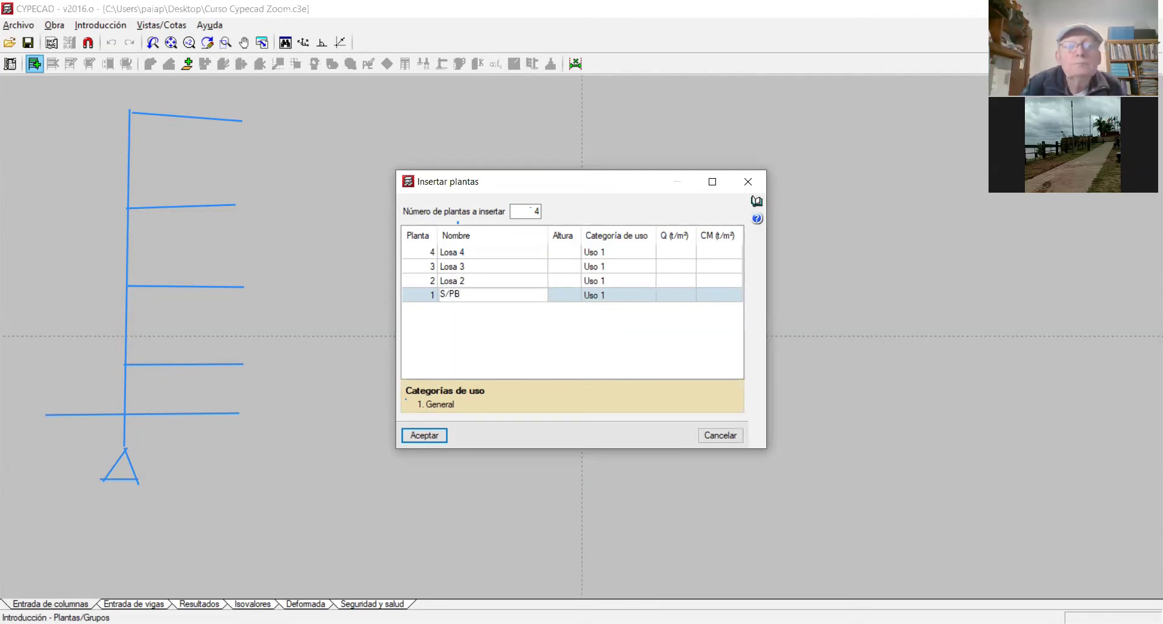
Rename floor 2 as S/1 in the list of floors to insert.
left_click(467, 281)
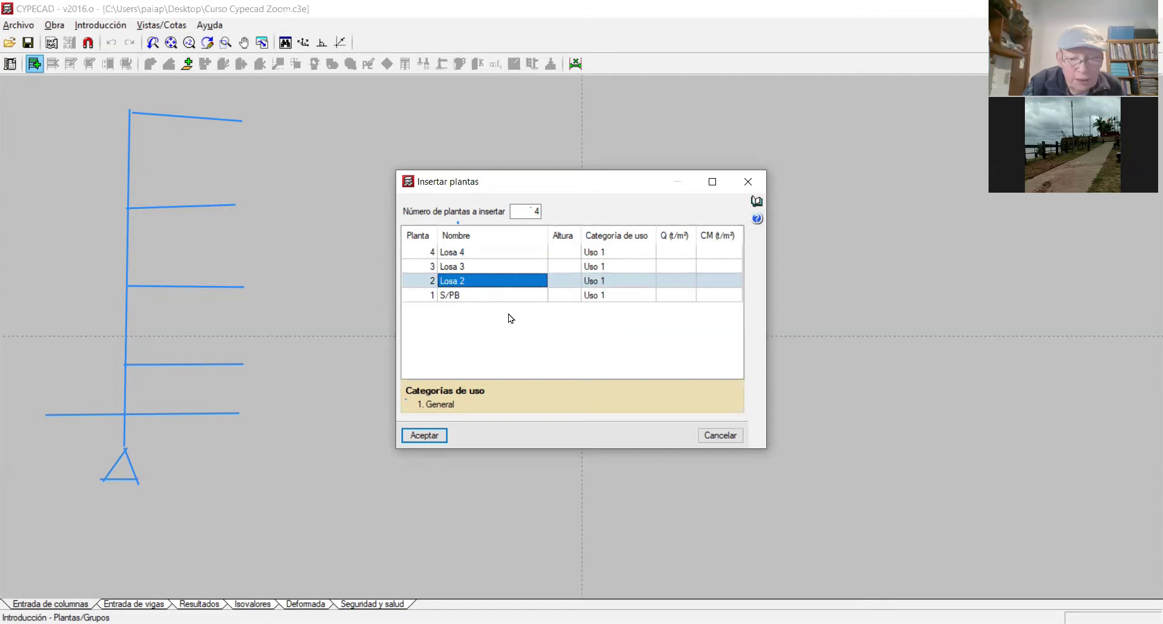
type("S/")
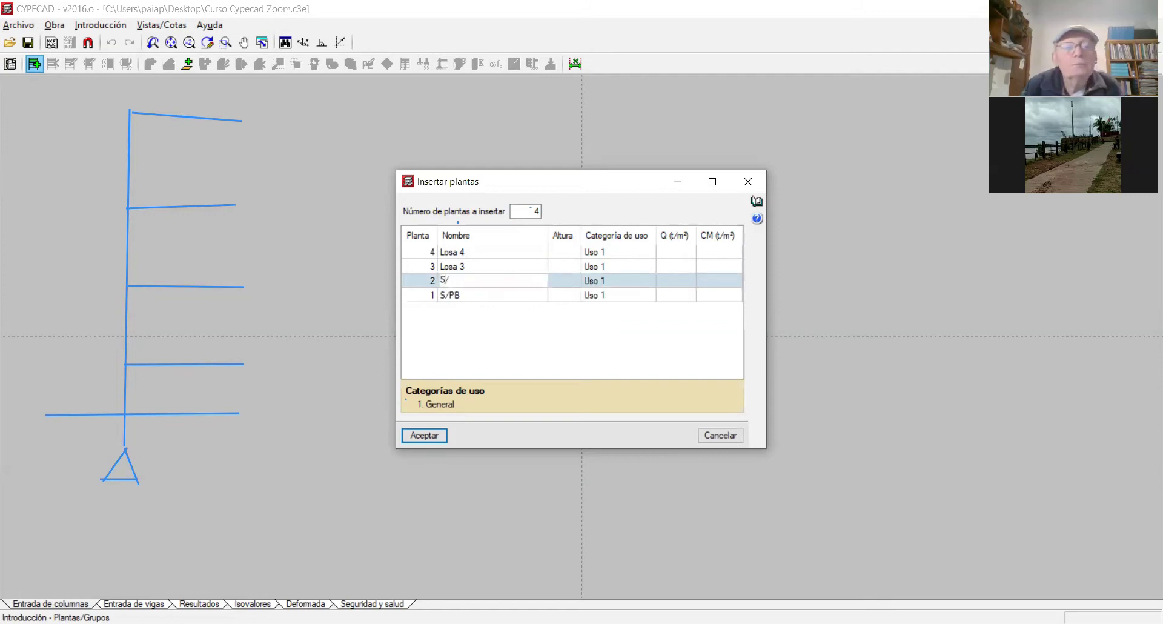
type("1")
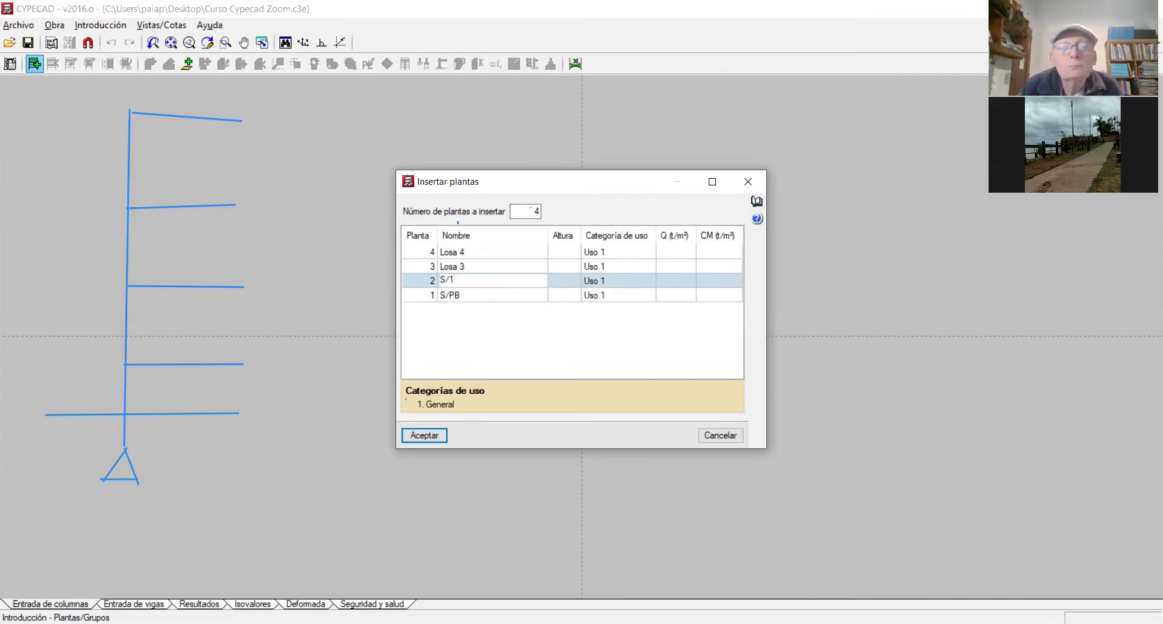
Rename floor 3 as S/2 in the list of floors to insert.
left_click(462, 268)
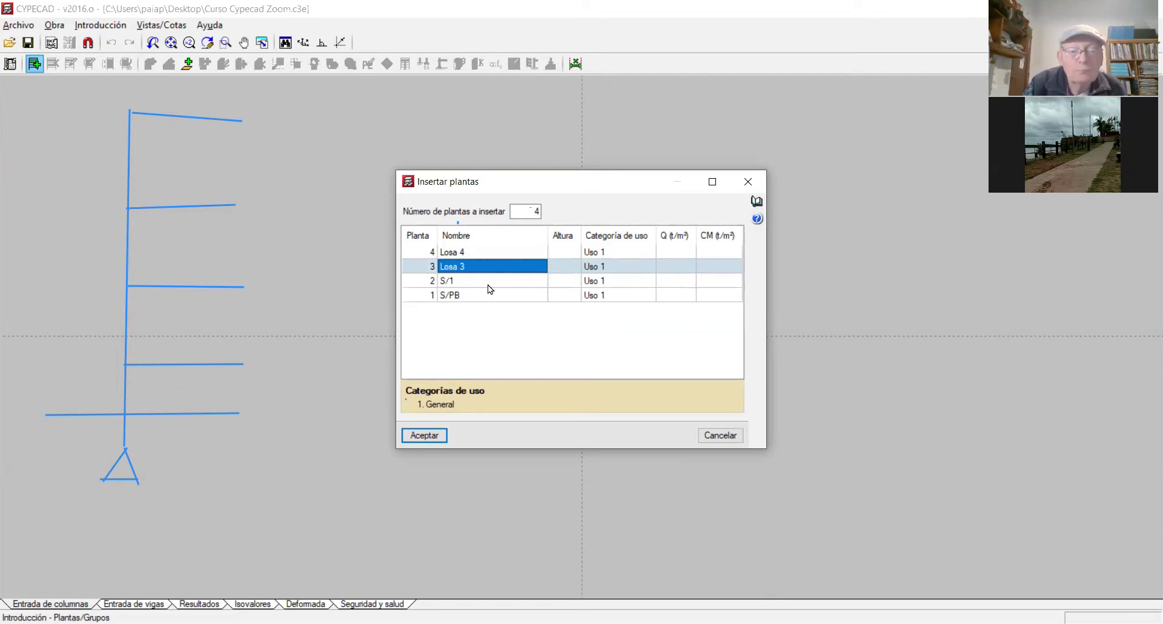
type("S/")
key("Return")
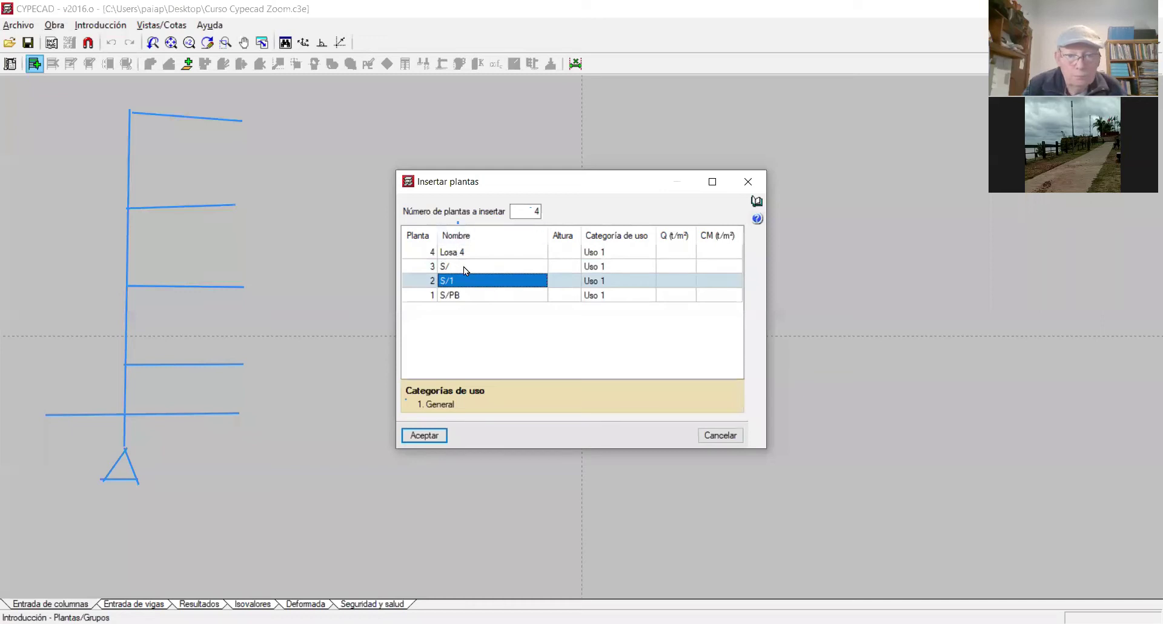
key("Return")
left_click(466, 270, "shift")
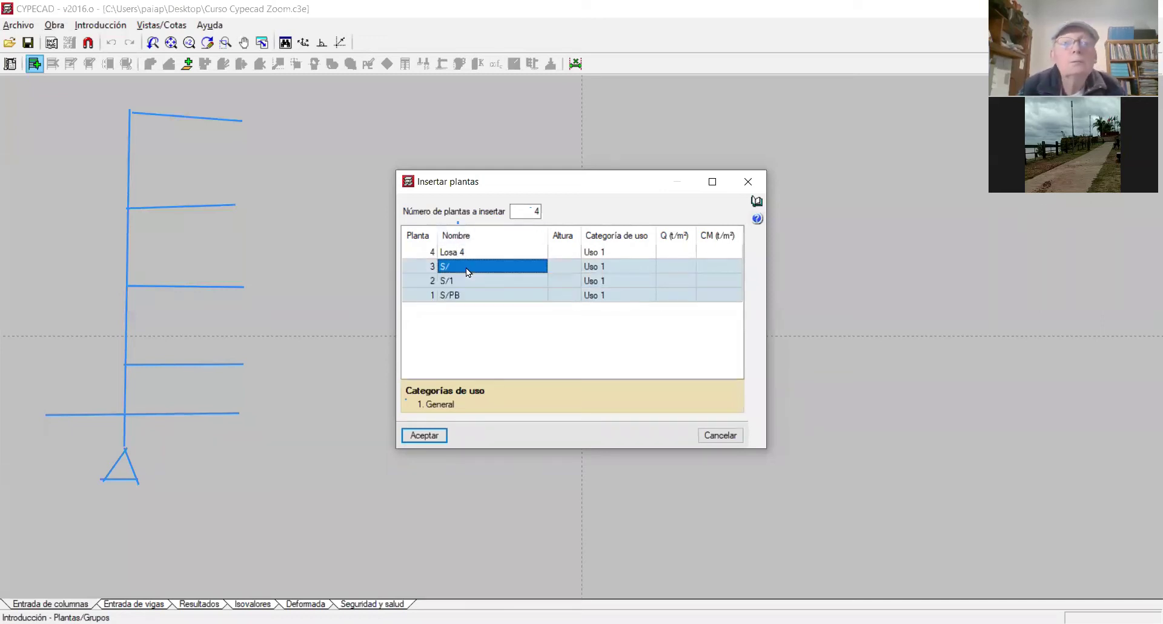
left_click(531, 168)
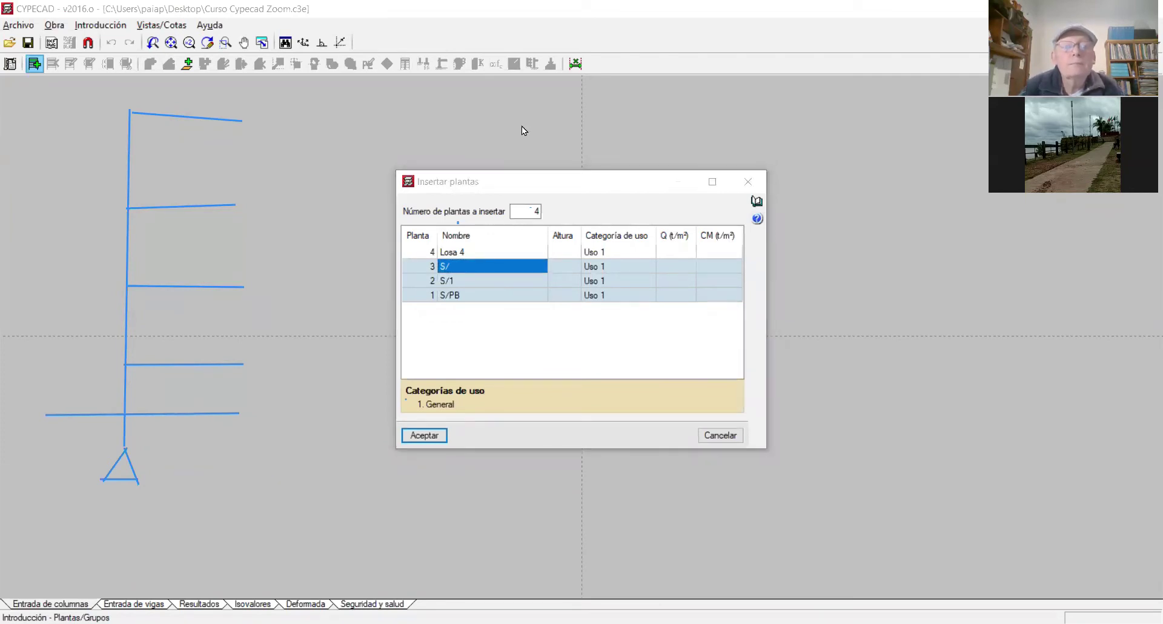
left_click(484, 282)
type("2")
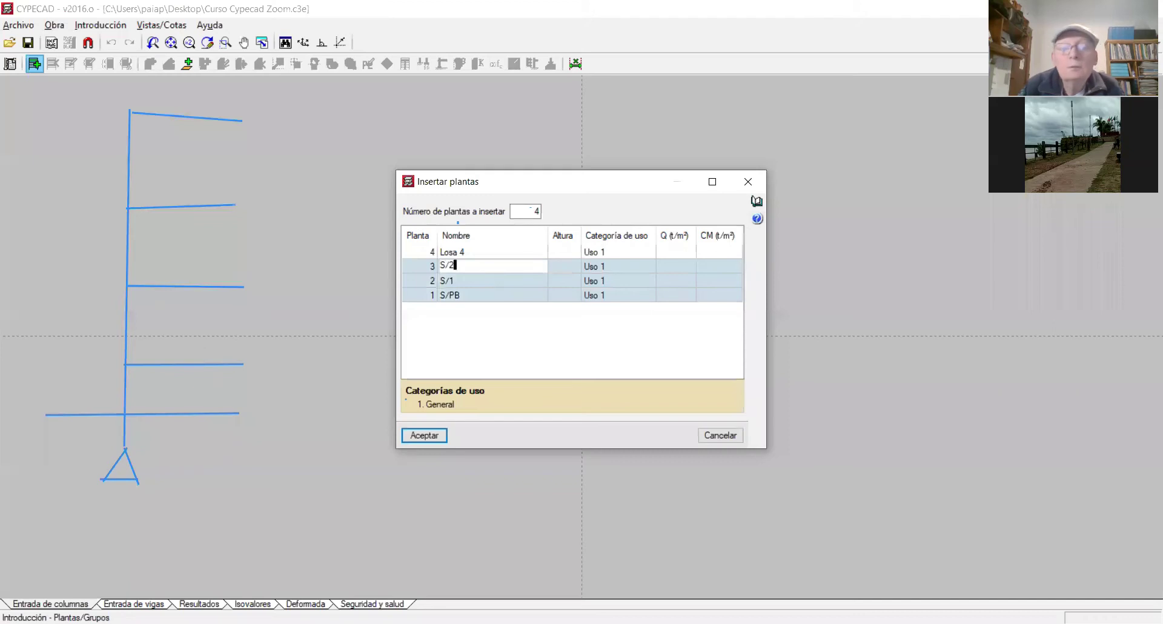
Rename floor 4 as S/3 in the list of floors to insert.
left_click(476, 254)
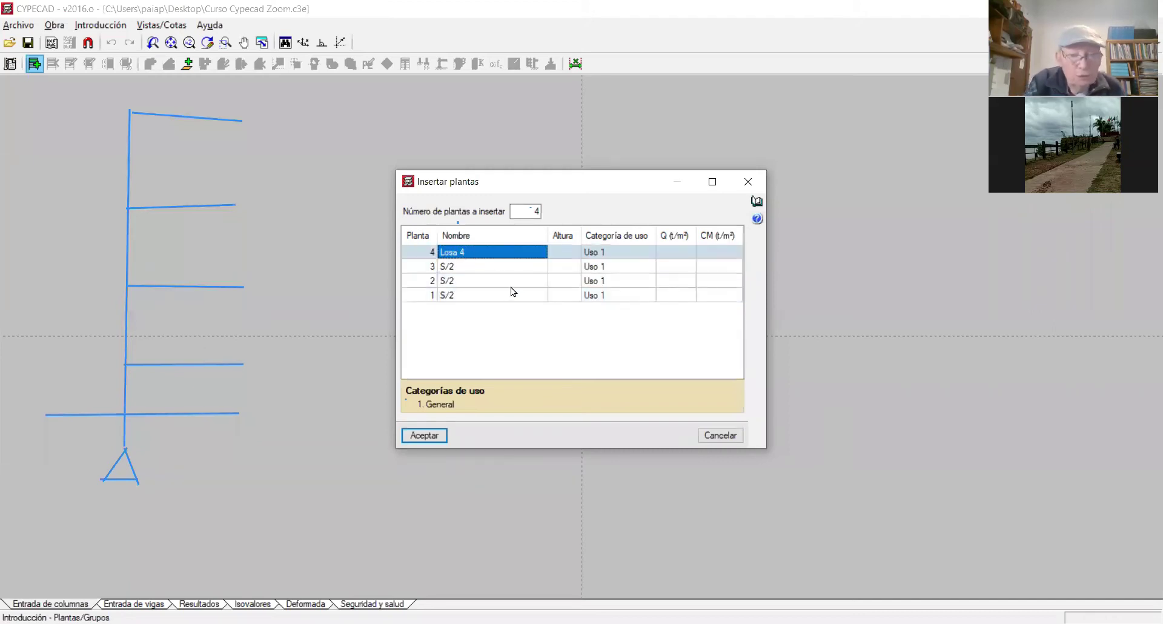
type("S/")
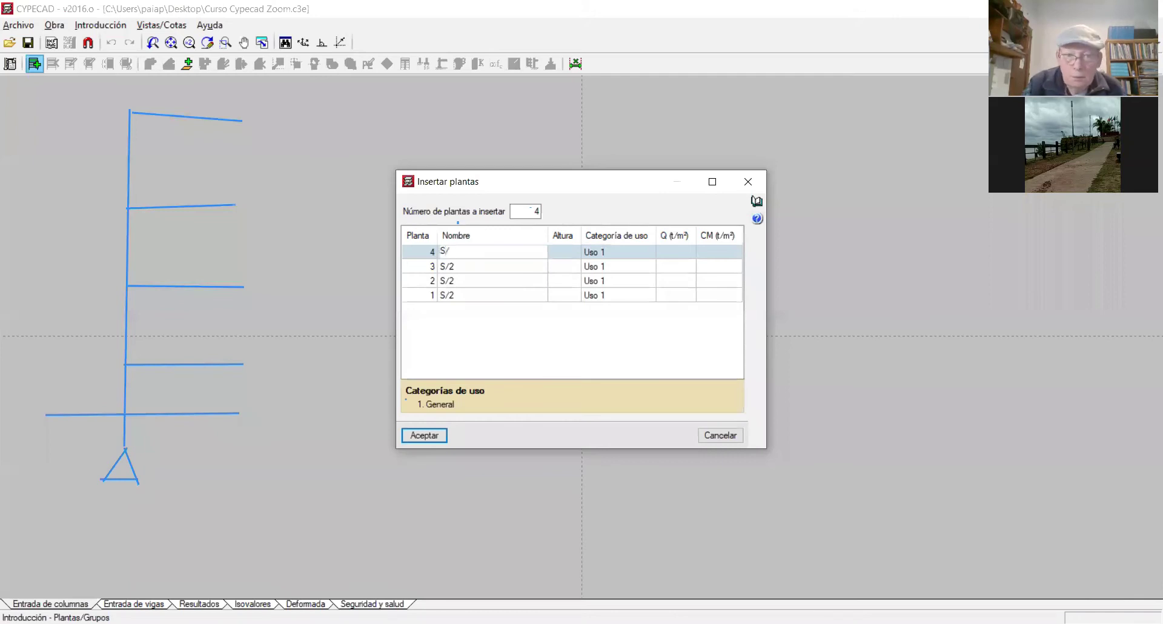
type("3")
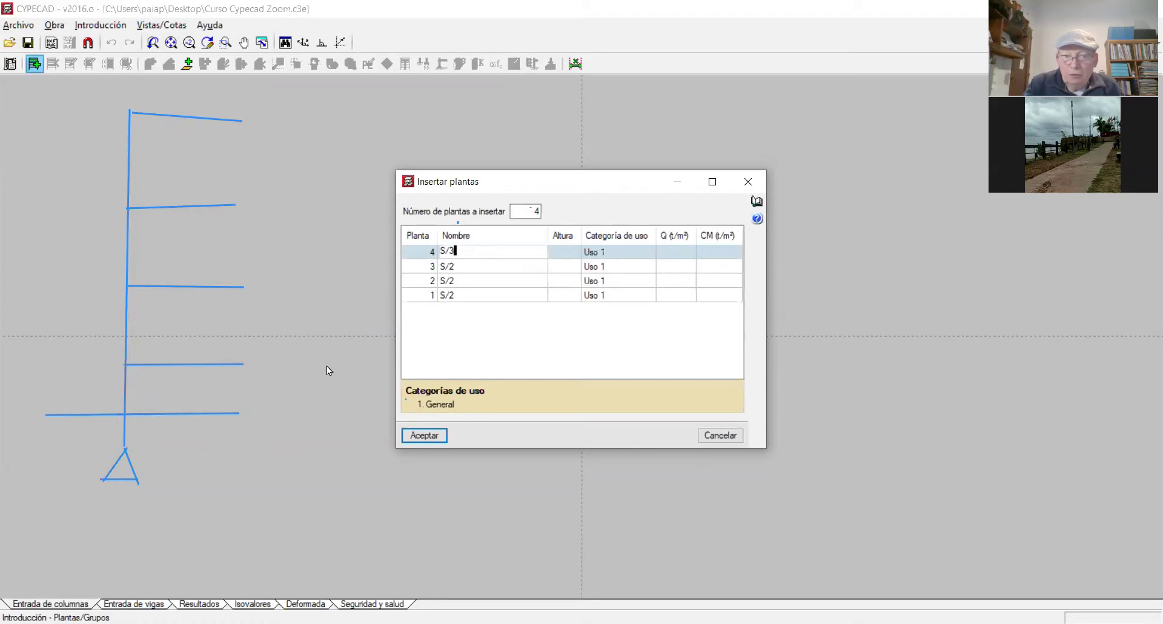
Set the height of all four floors to 3.00.
left_click(574, 294)
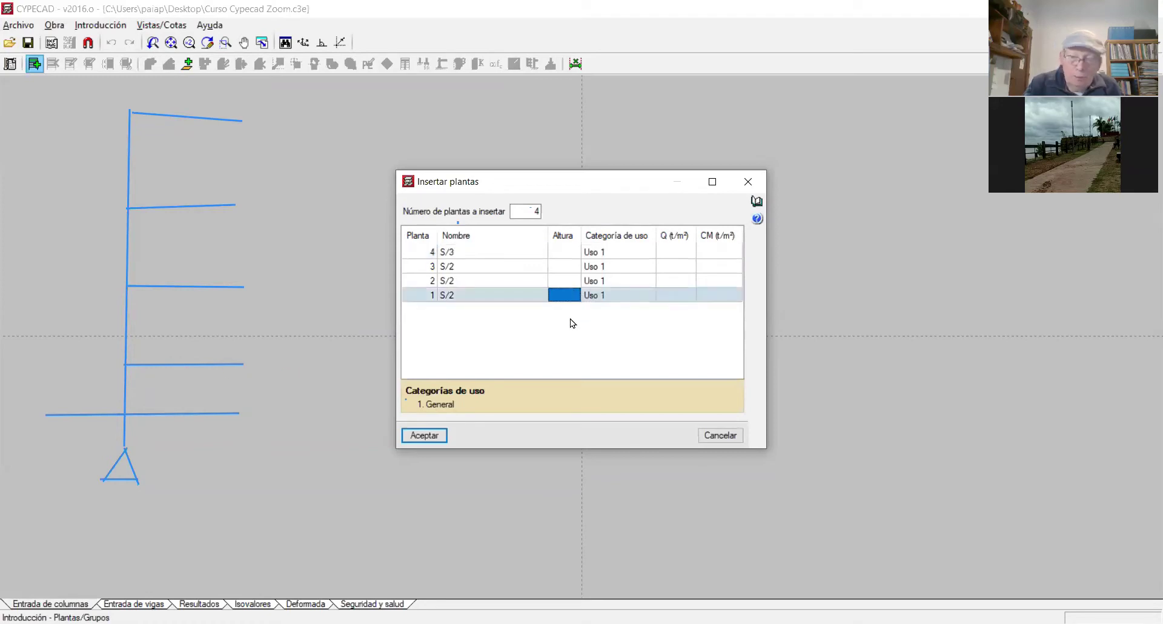
type("3")
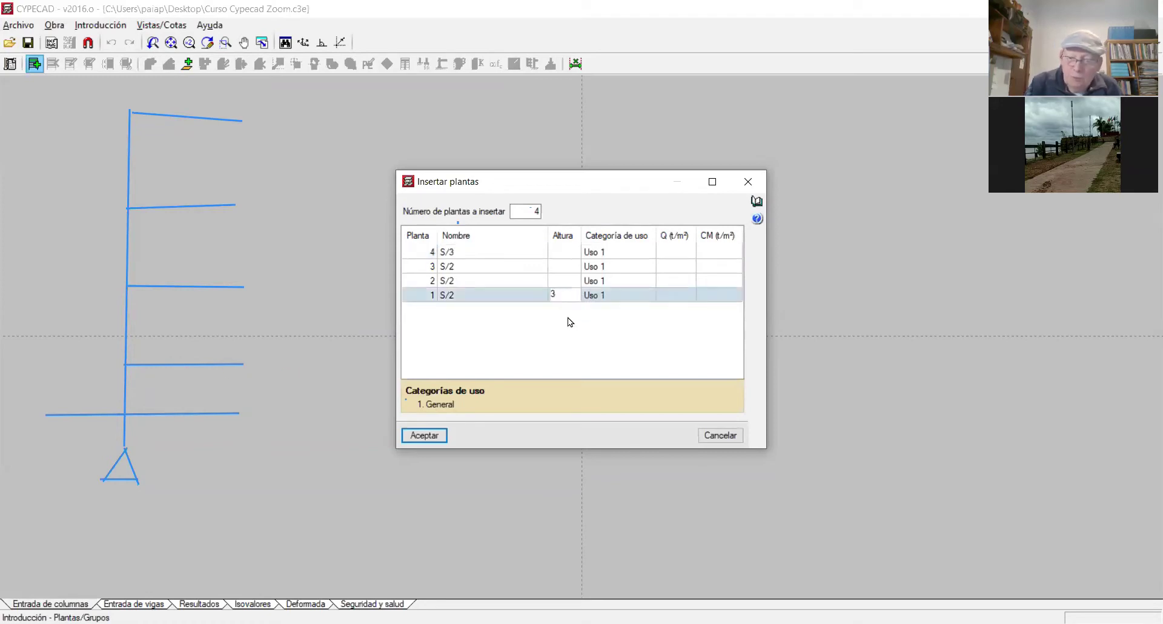
key("Return")
key("Up")
key("Up")
type("3")
key("Return")
key("Return")
key("Return")
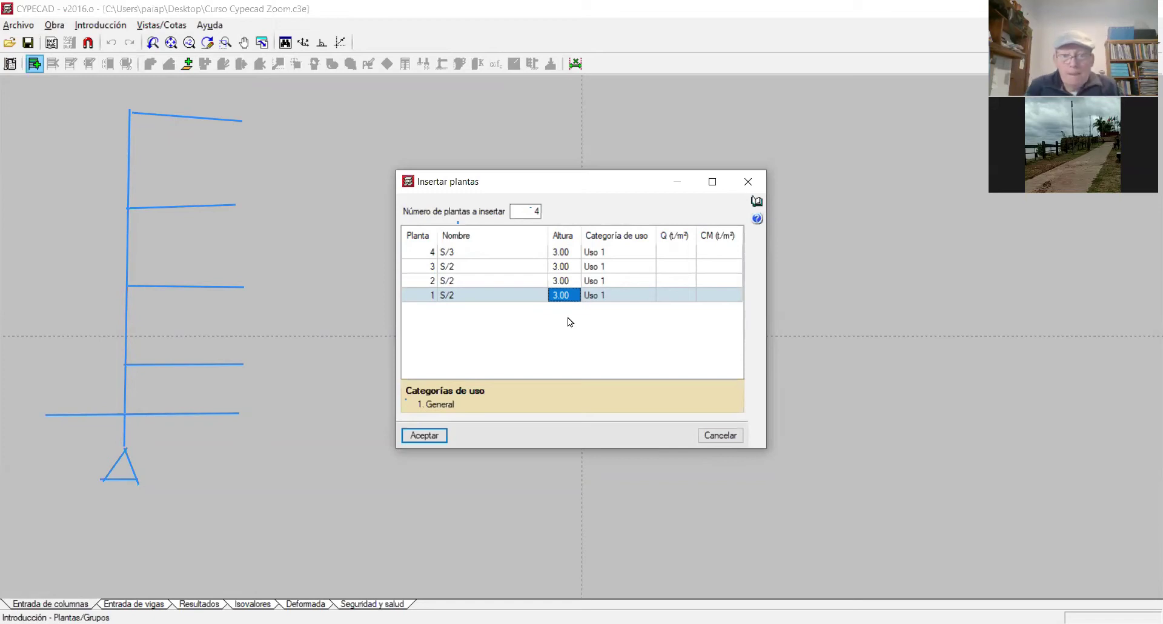
left_click(608, 251)
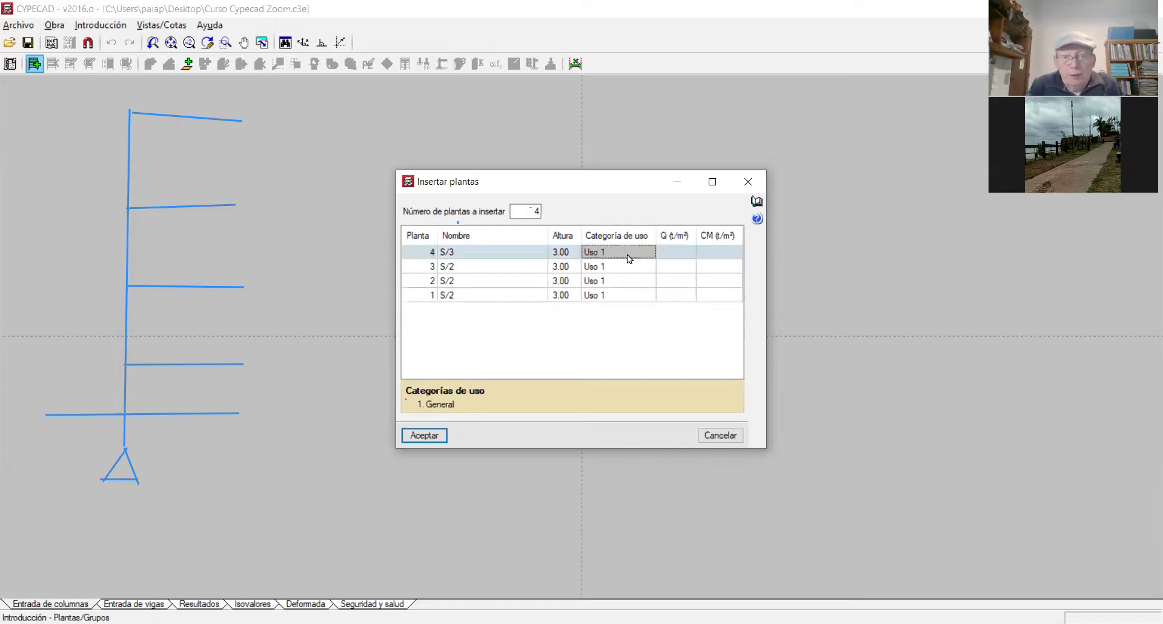
left_click(630, 267)
left_click(630, 284)
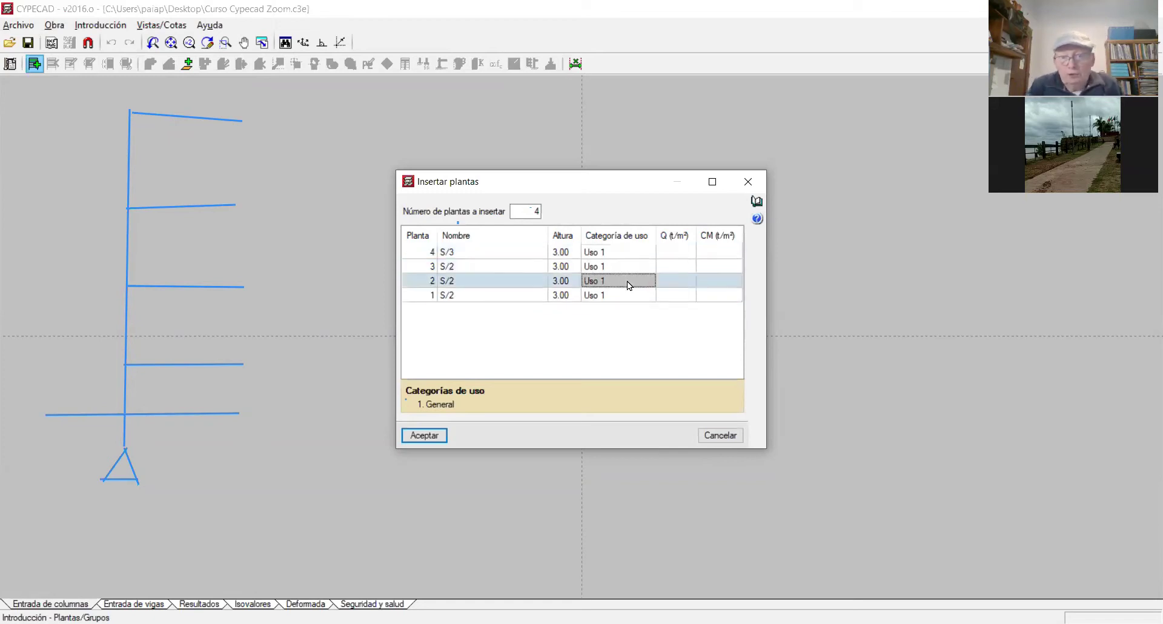
Set the Q load of the top floor, floor 4, to 0.2 t/m².
left_click(681, 252)
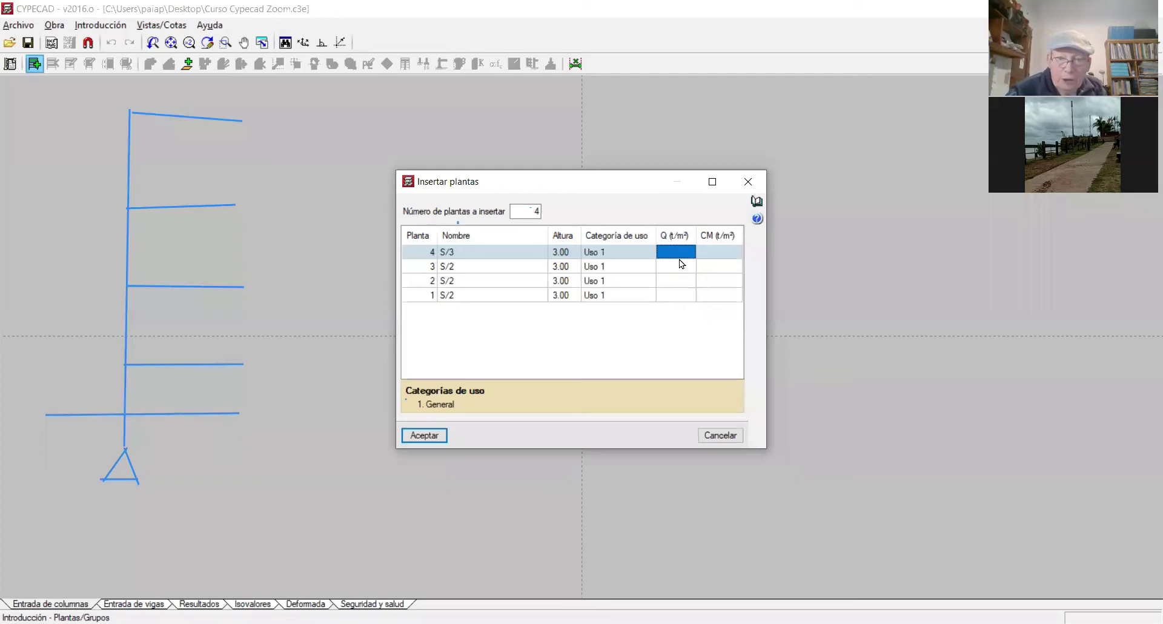
type("0.2")
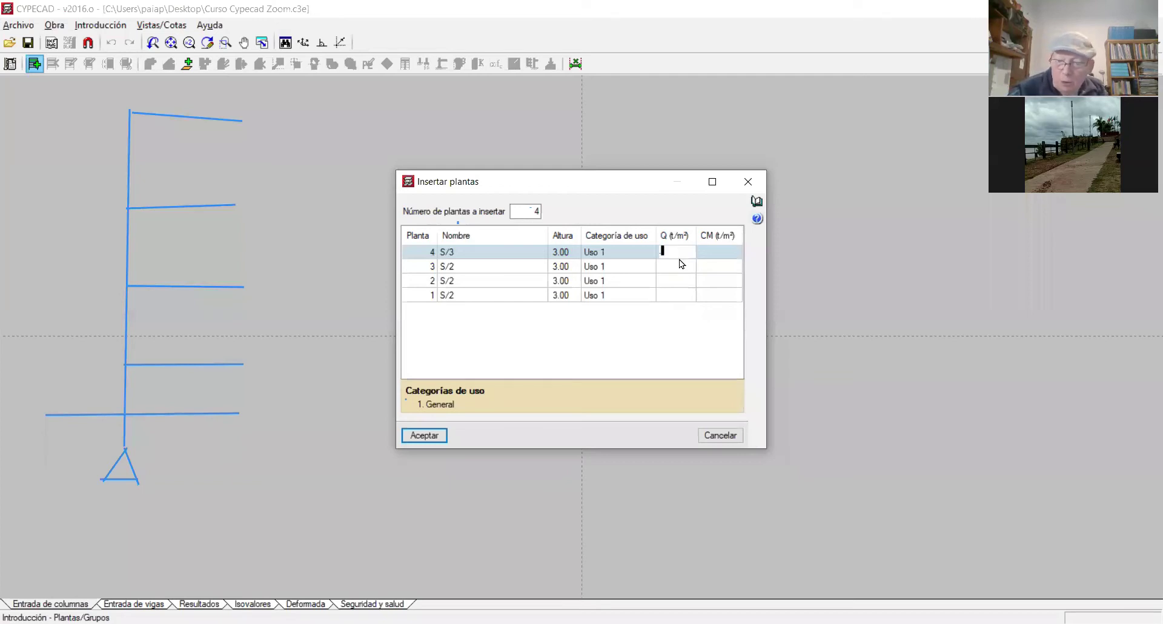
key("Return")
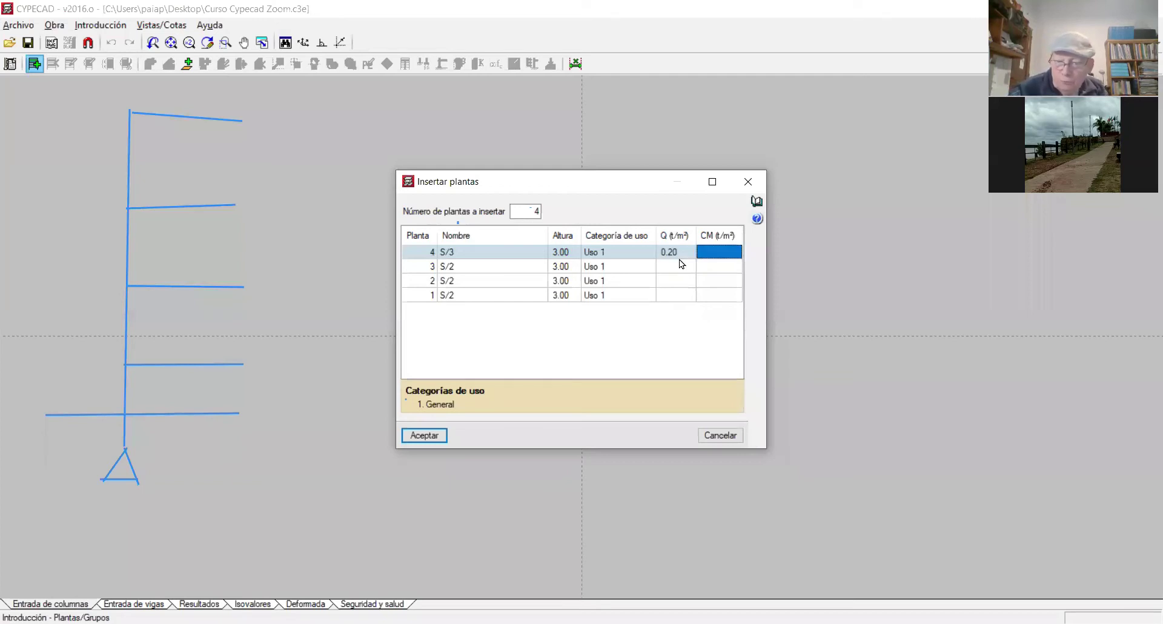
key("Down")
key("Down")
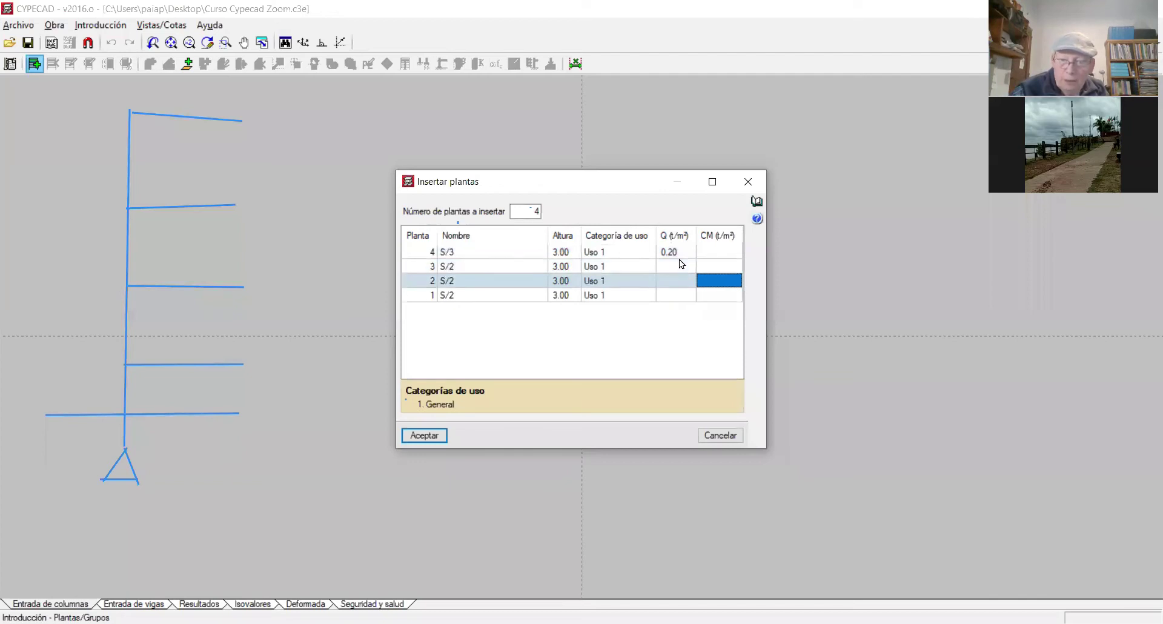
key("Down")
type("0.2")
key("Up")
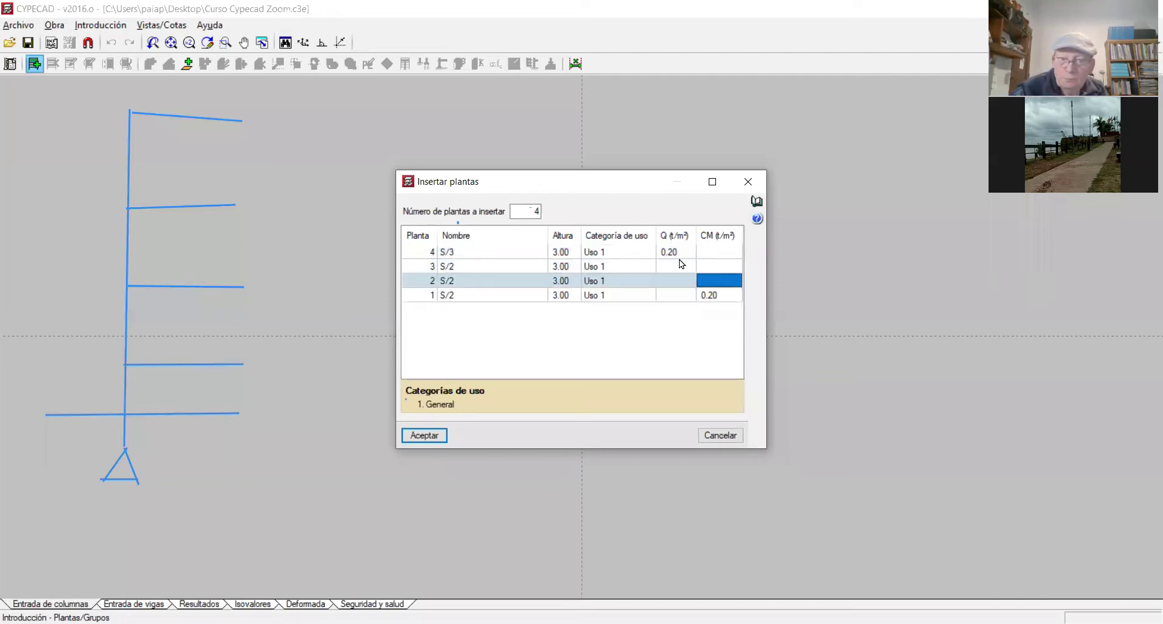
key("Down")
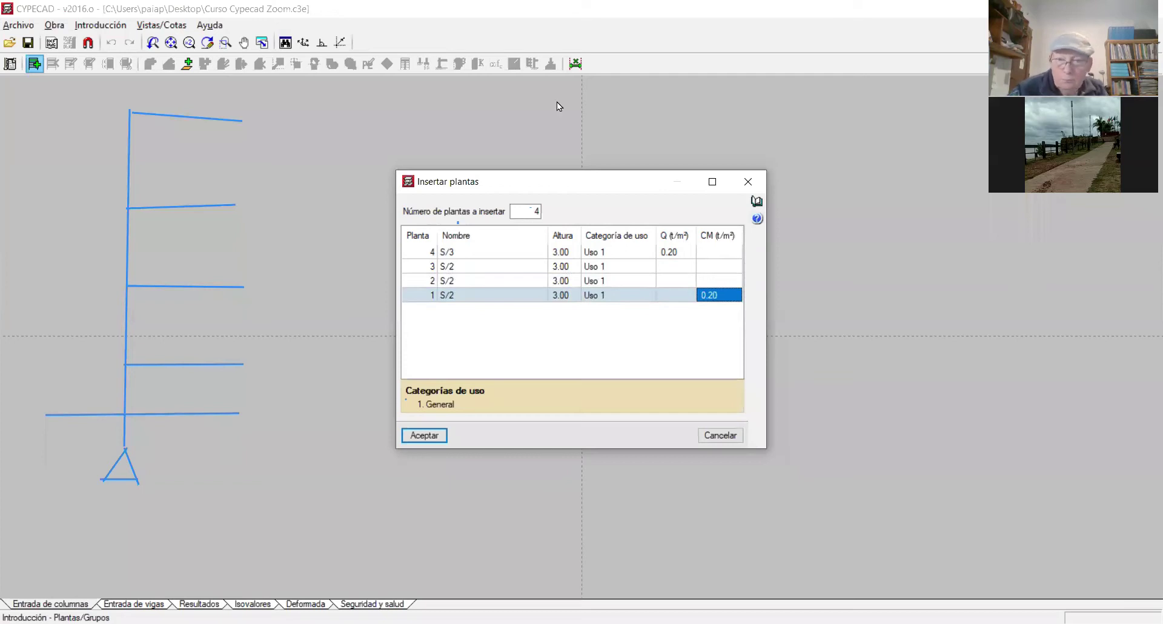
Apply the same Q load of 0.20 t/m² to floors 3, 2 and 1.
left_click(671, 266)
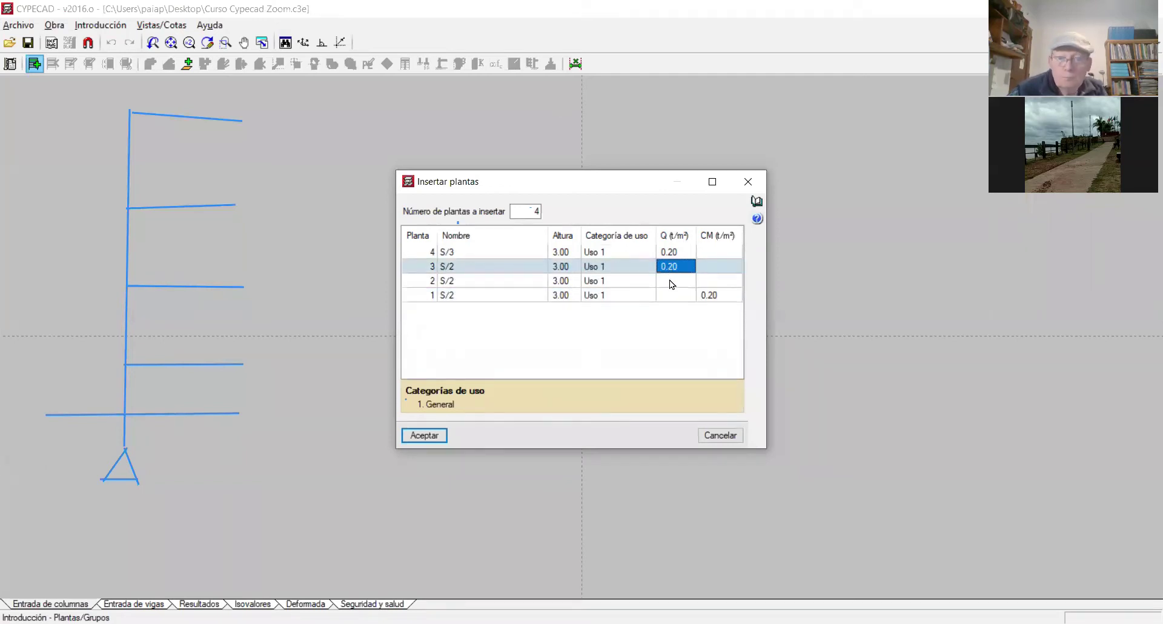
left_click(670, 281)
left_click(670, 297)
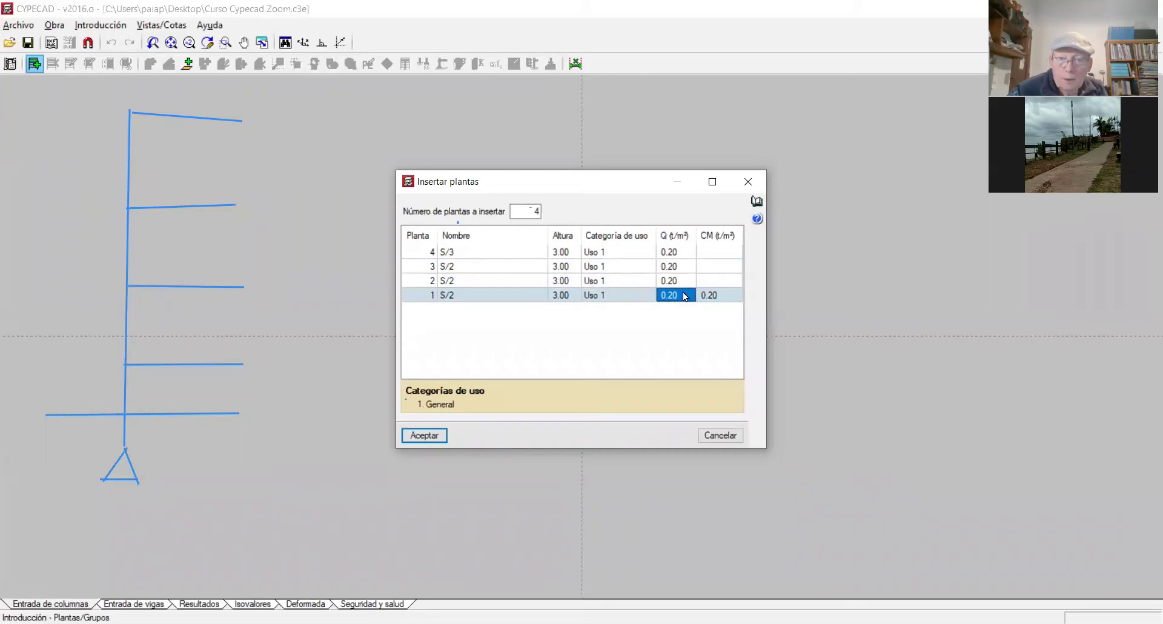
Clear the CM load mistakenly given to floor 1 and set the CM load of all four floors to 0.15 t/m².
left_click(721, 297)
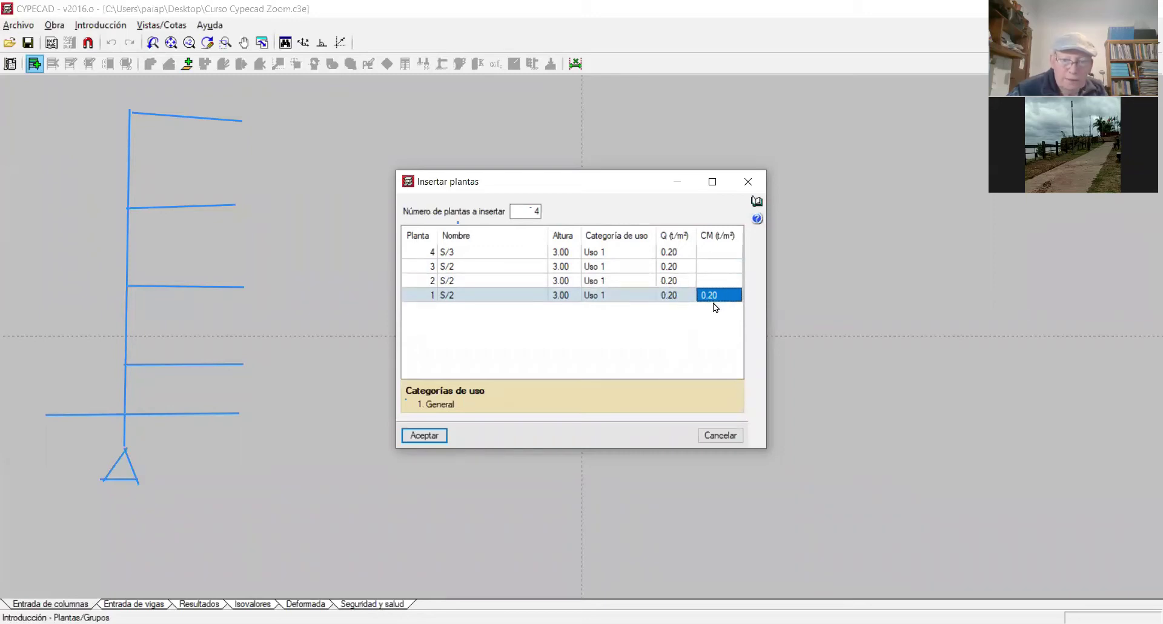
key("Delete")
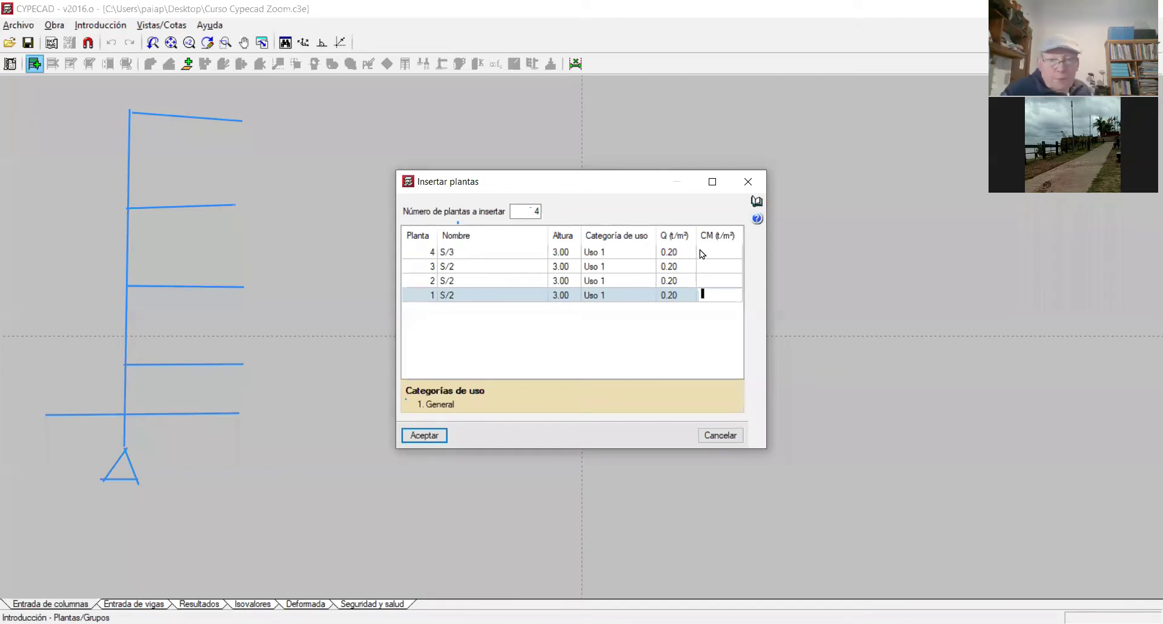
left_click(720, 251)
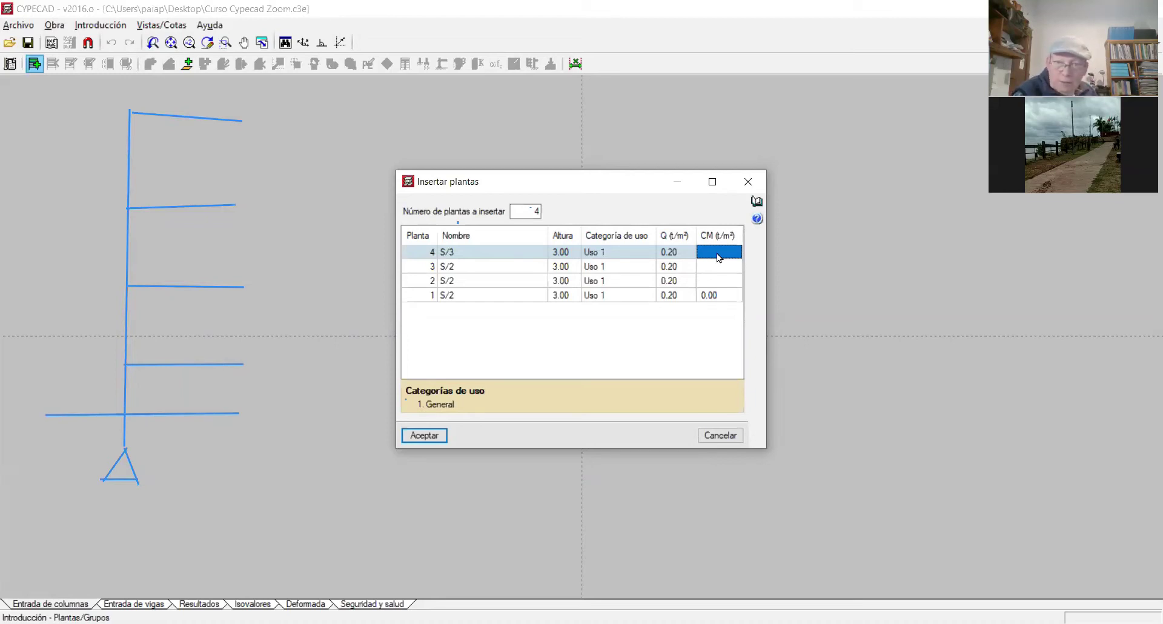
type(".15")
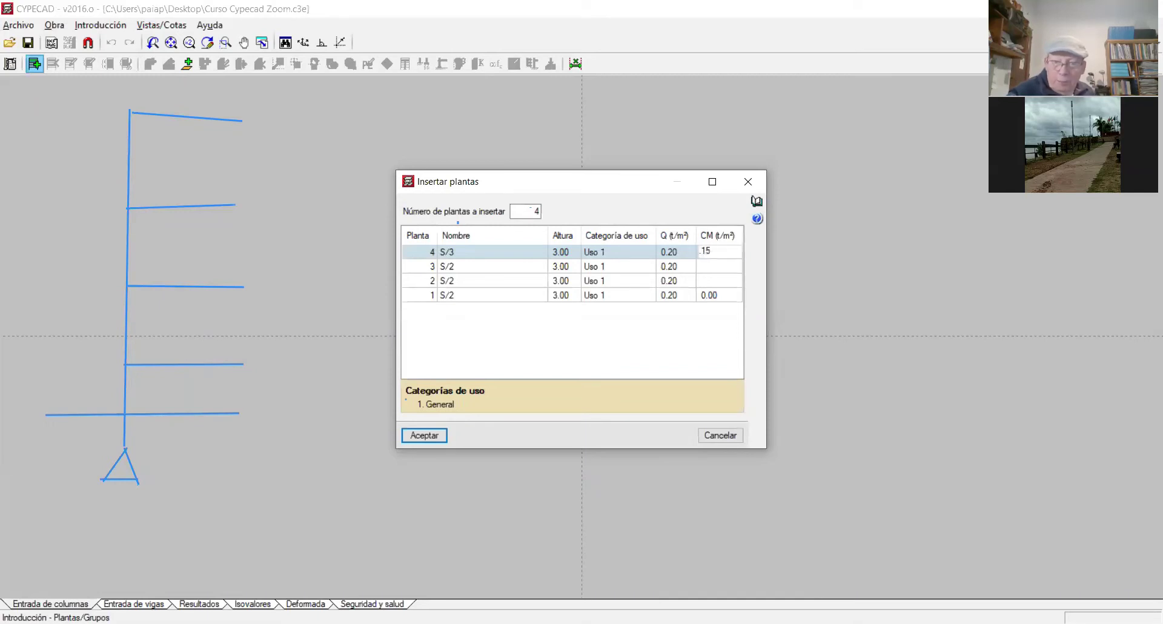
key("Return")
key("Return")
key("Return")
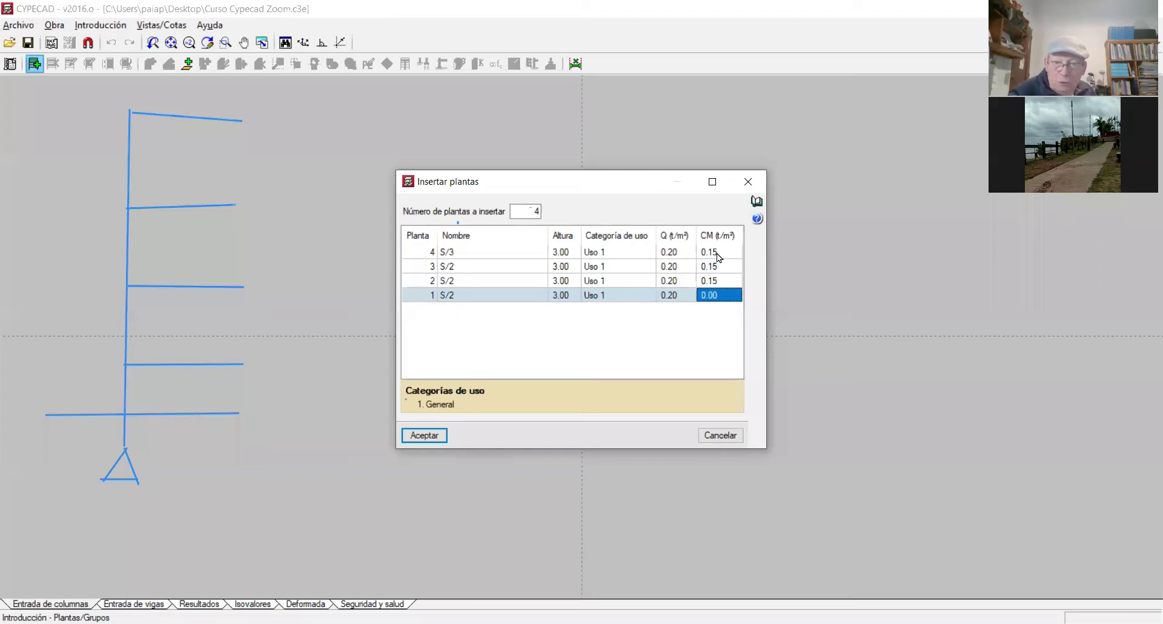
type(".15")
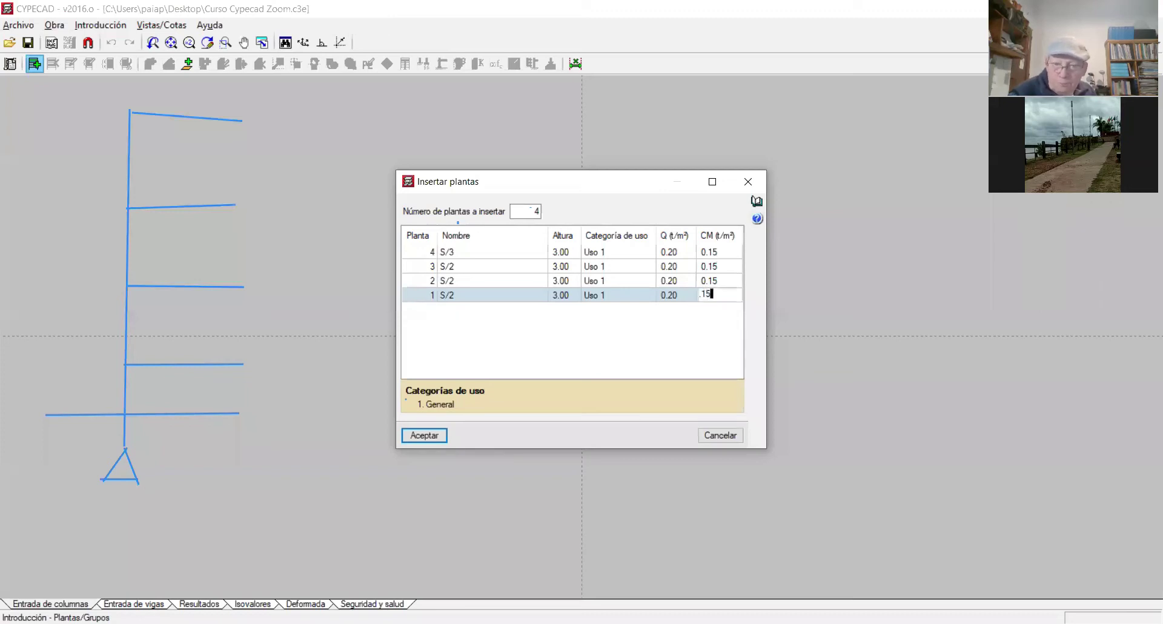
key("Return")
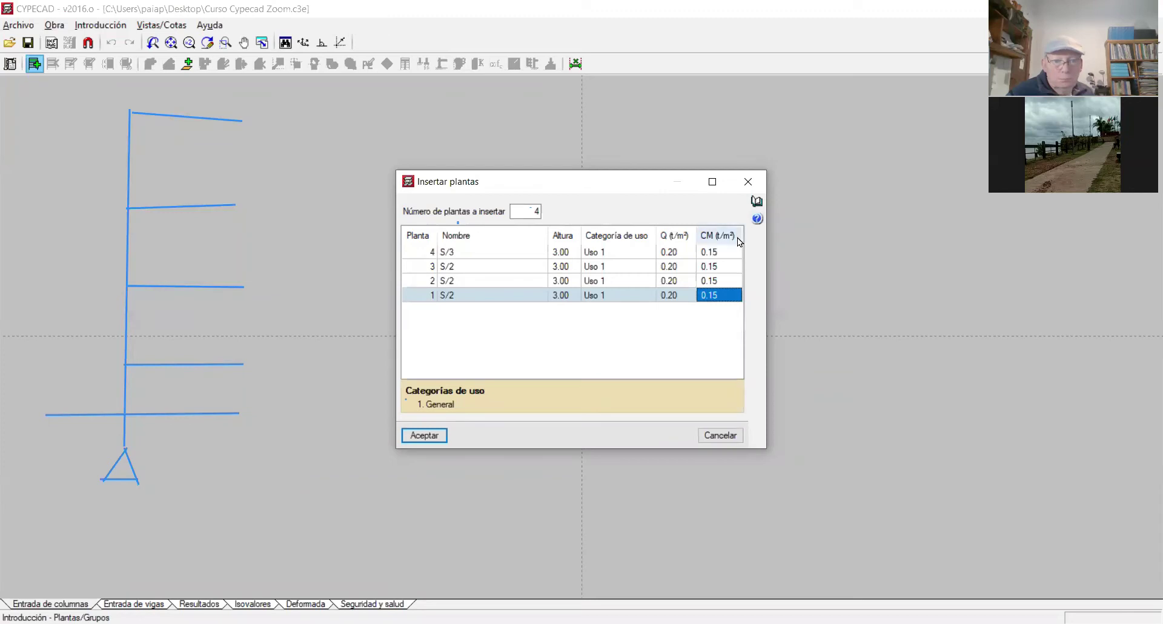
Rename floor 1 as S/PB.
left_click_drag(621, 97, 1014, 97)
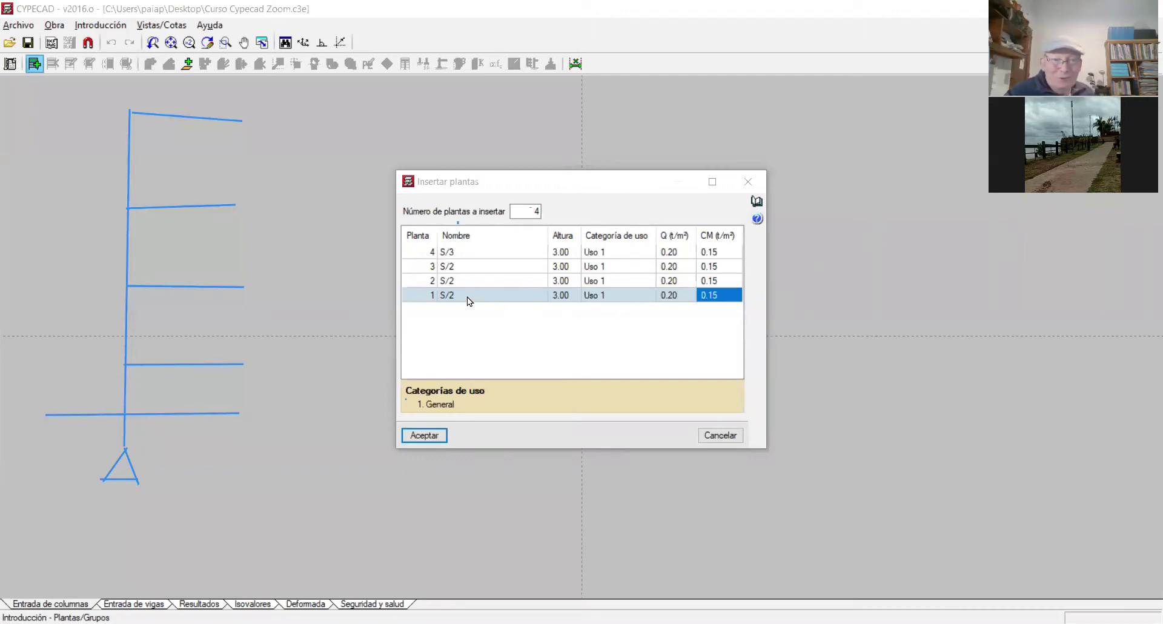
left_click(512, 293)
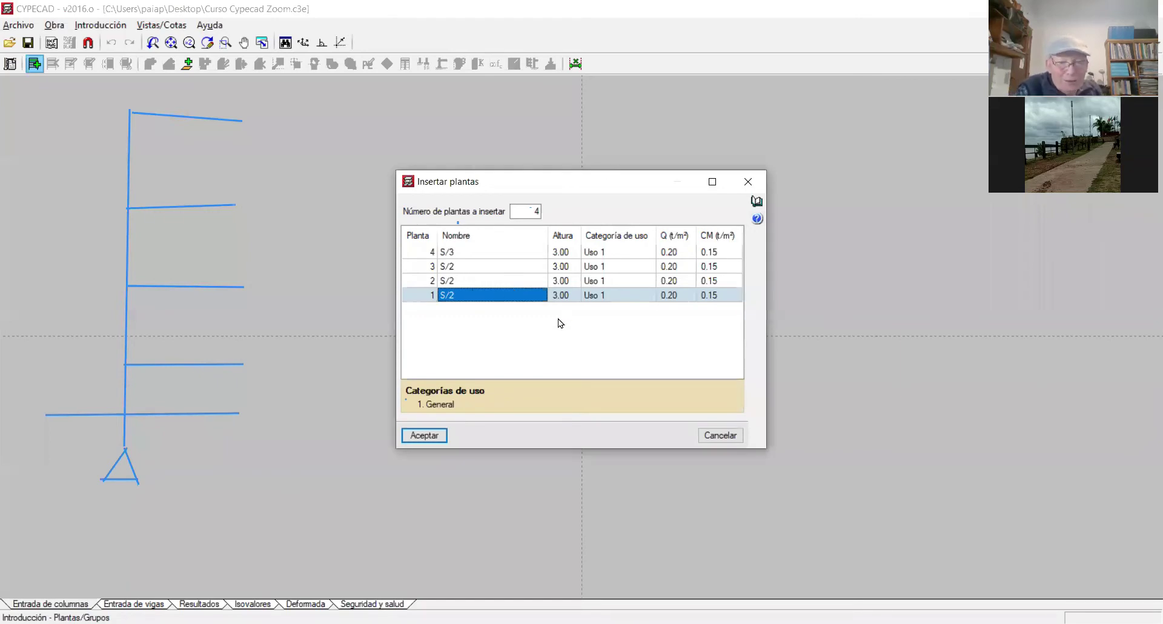
key("BackSpace")
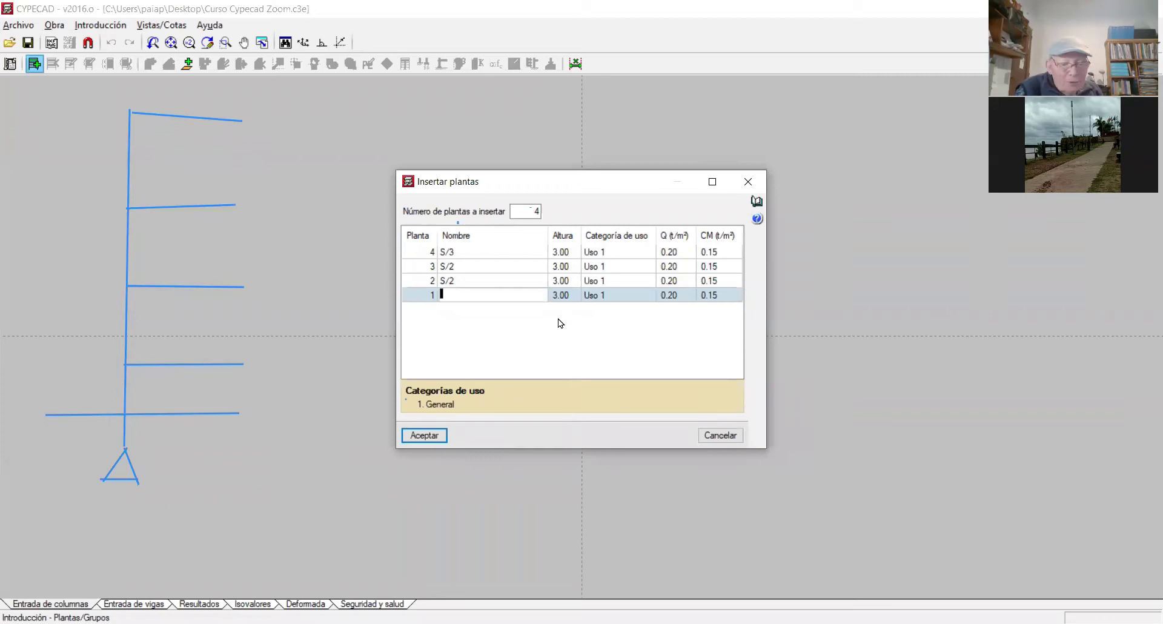
type("S")
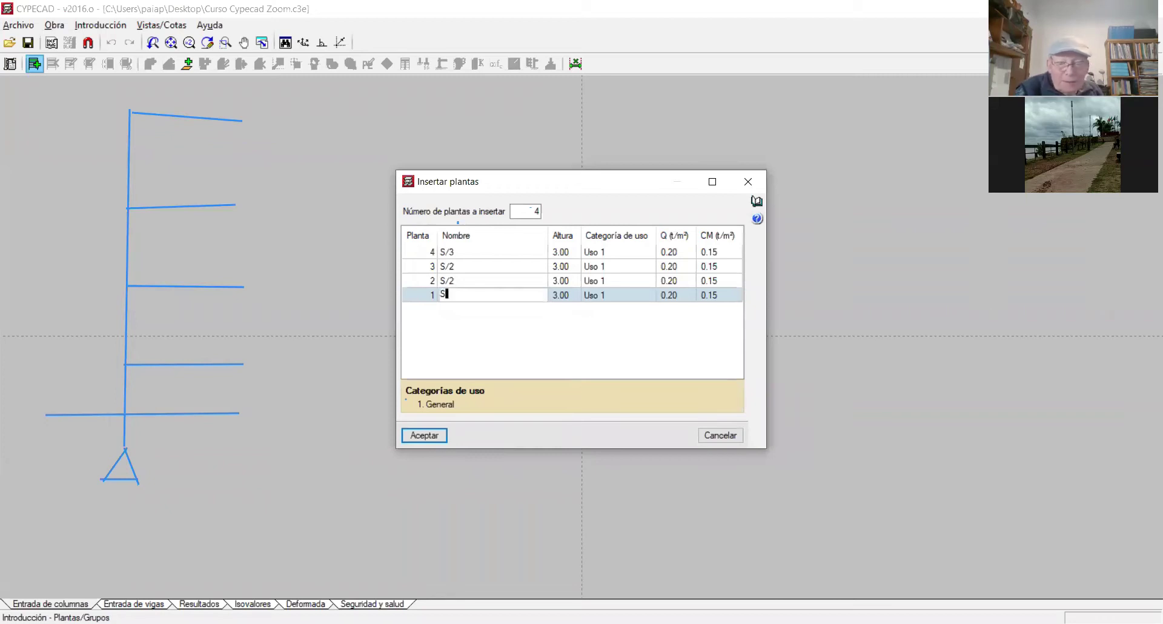
type("/")
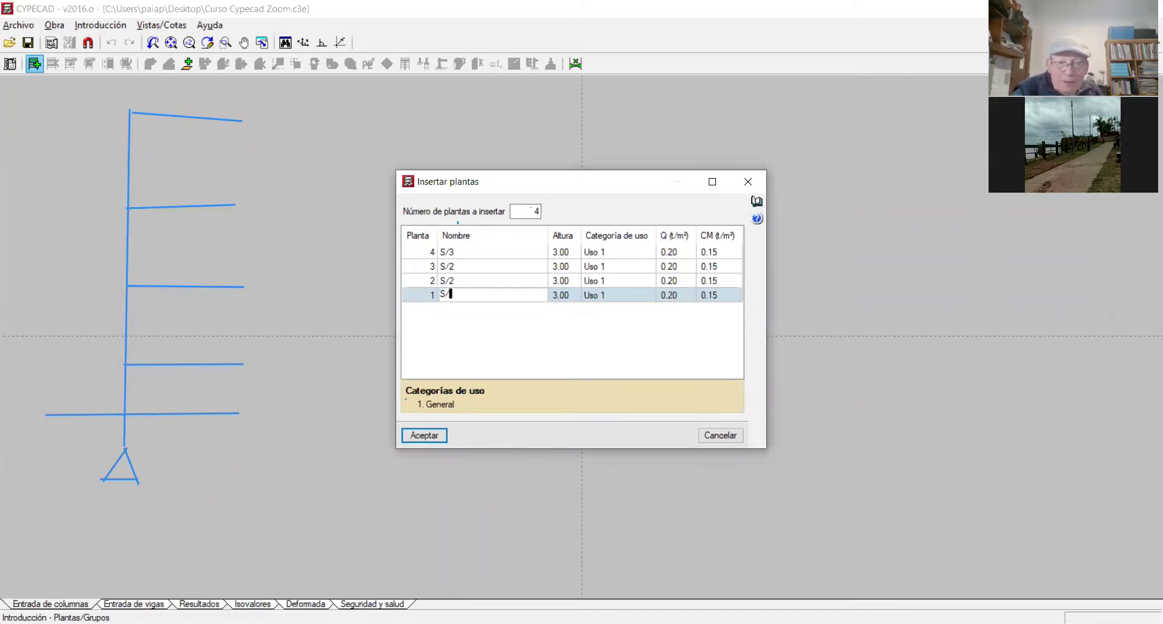
type("PB")
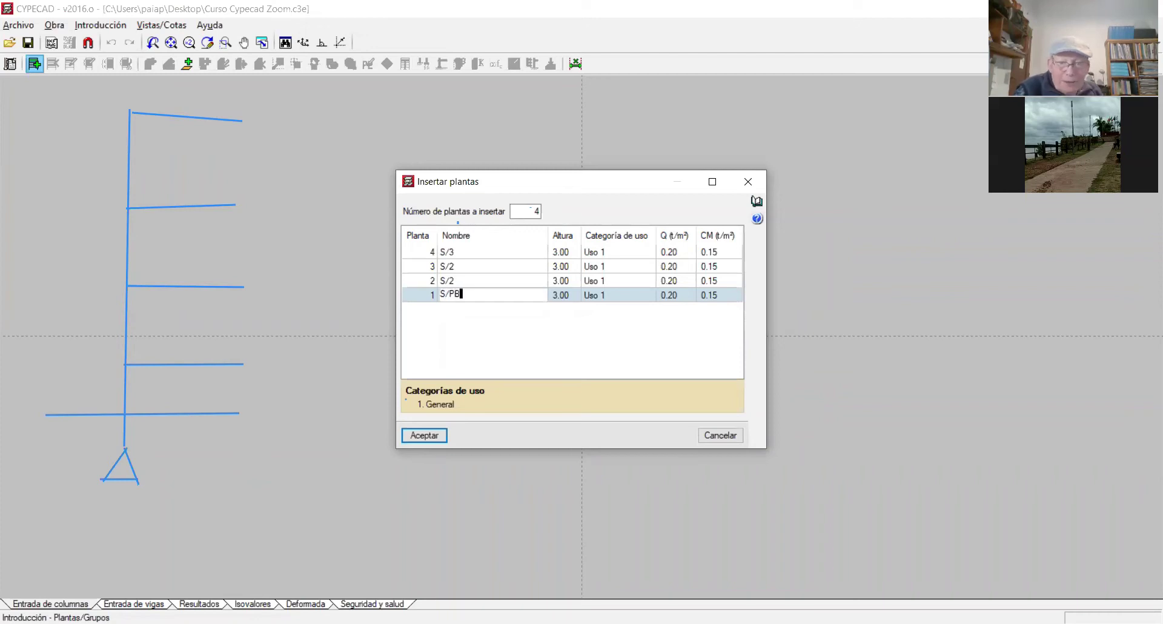
Rename floor 2 as S/! and accept the insertion of the four floors.
left_click(492, 282)
type("S")
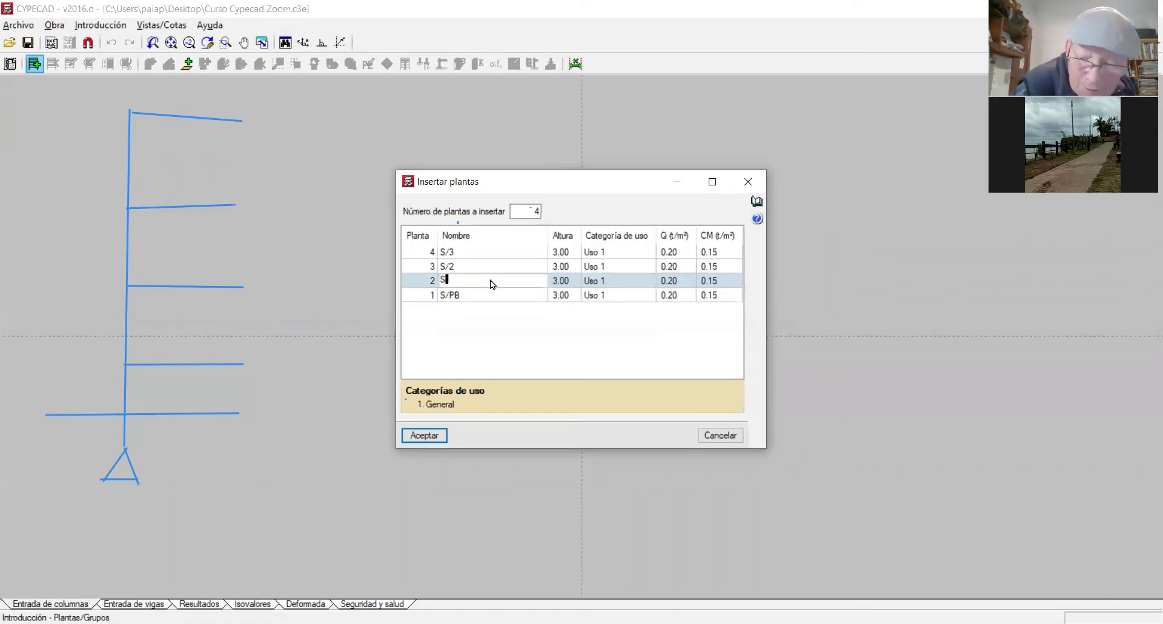
type("/1")
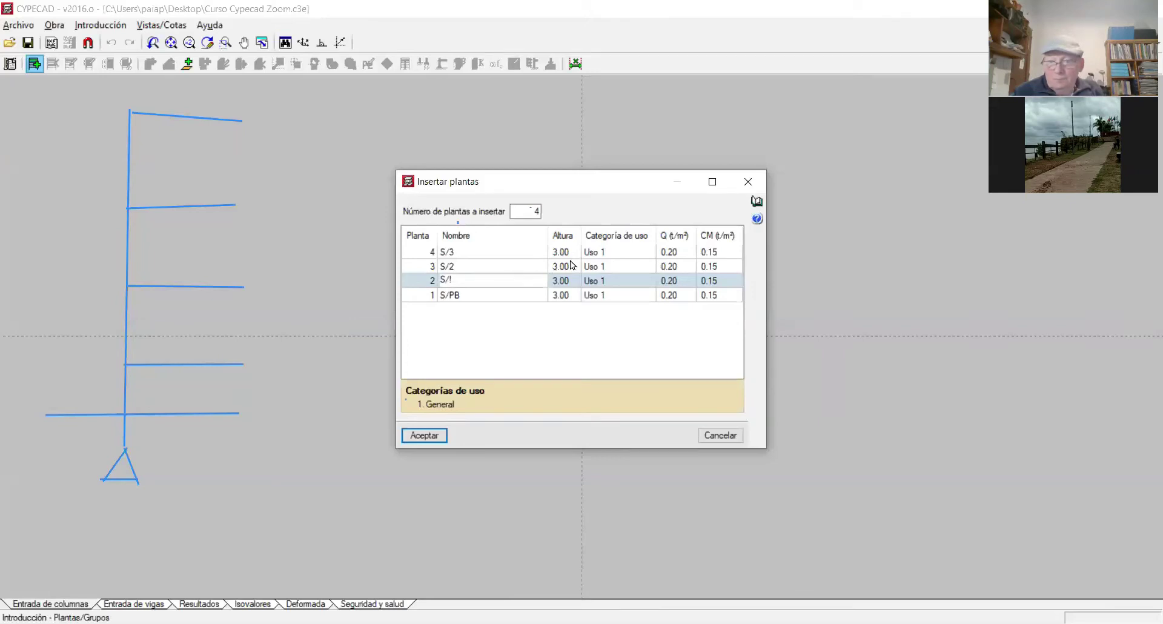
left_click(495, 269)
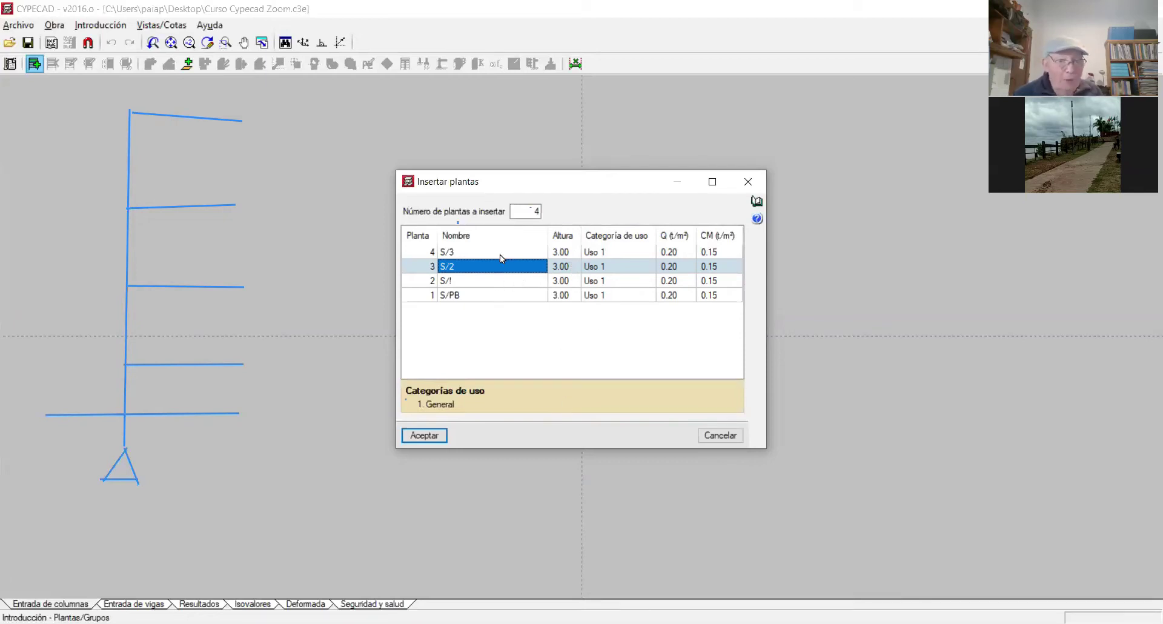
left_click(516, 298)
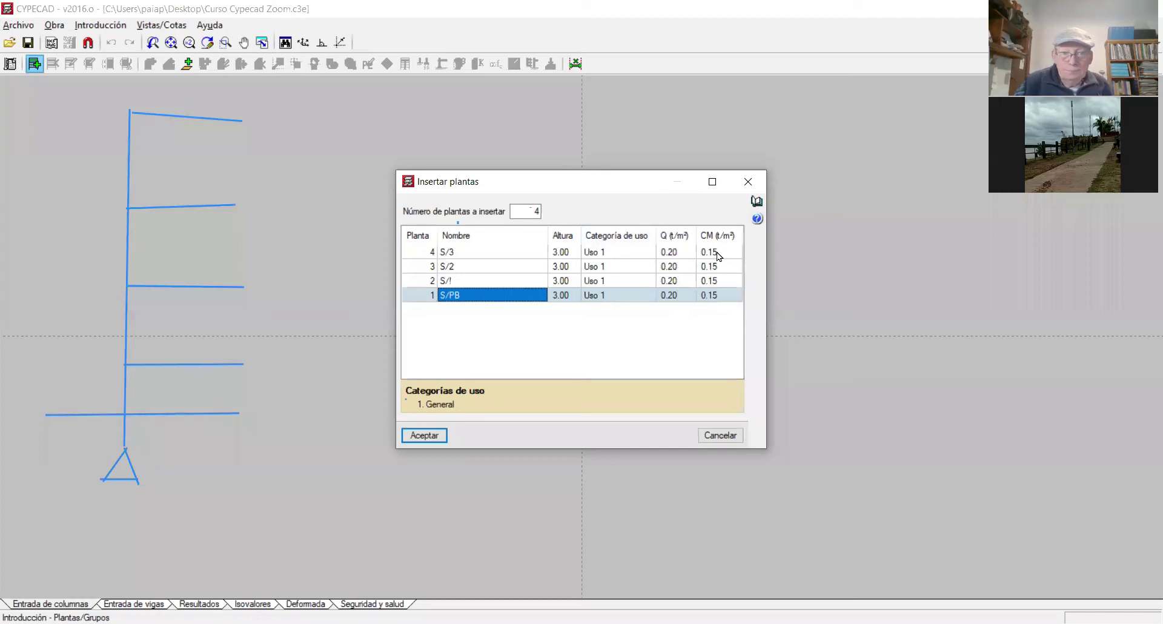
left_click(482, 285)
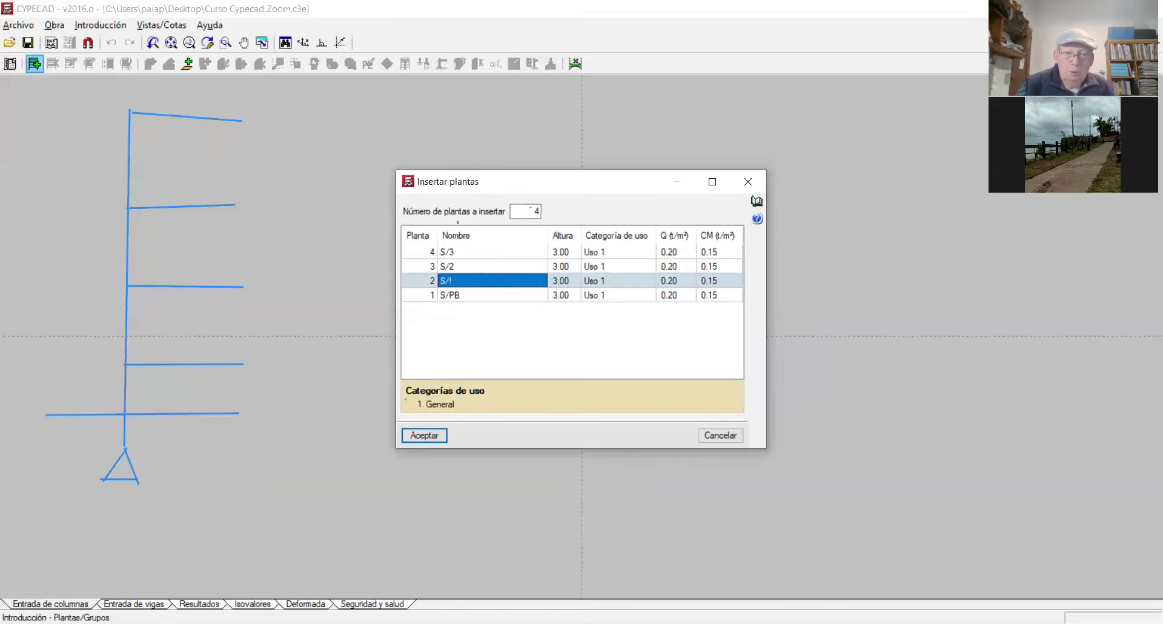
left_click(433, 436)
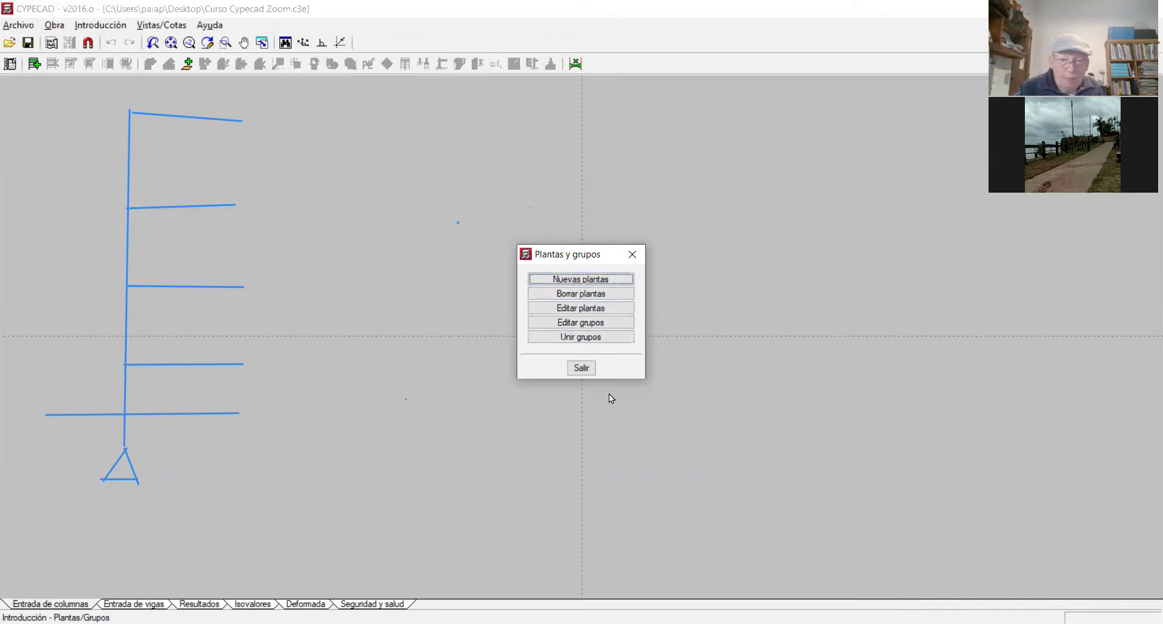
Edit the floors and set the level of the foundation plane to -2.00 m.
left_click(603, 310)
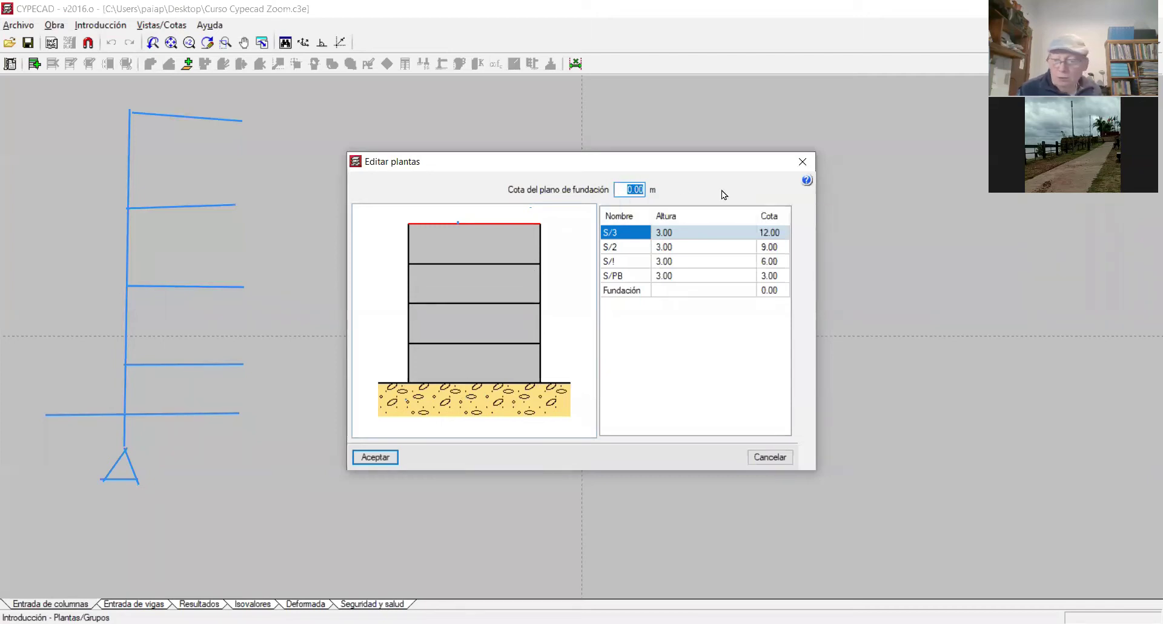
type("3")
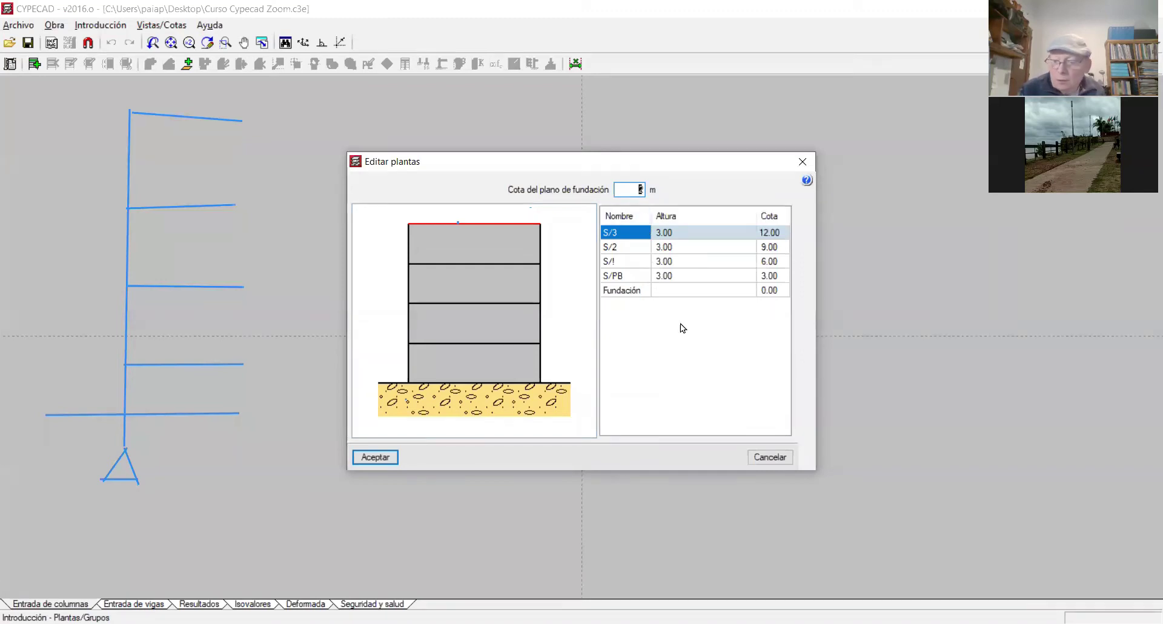
type("-")
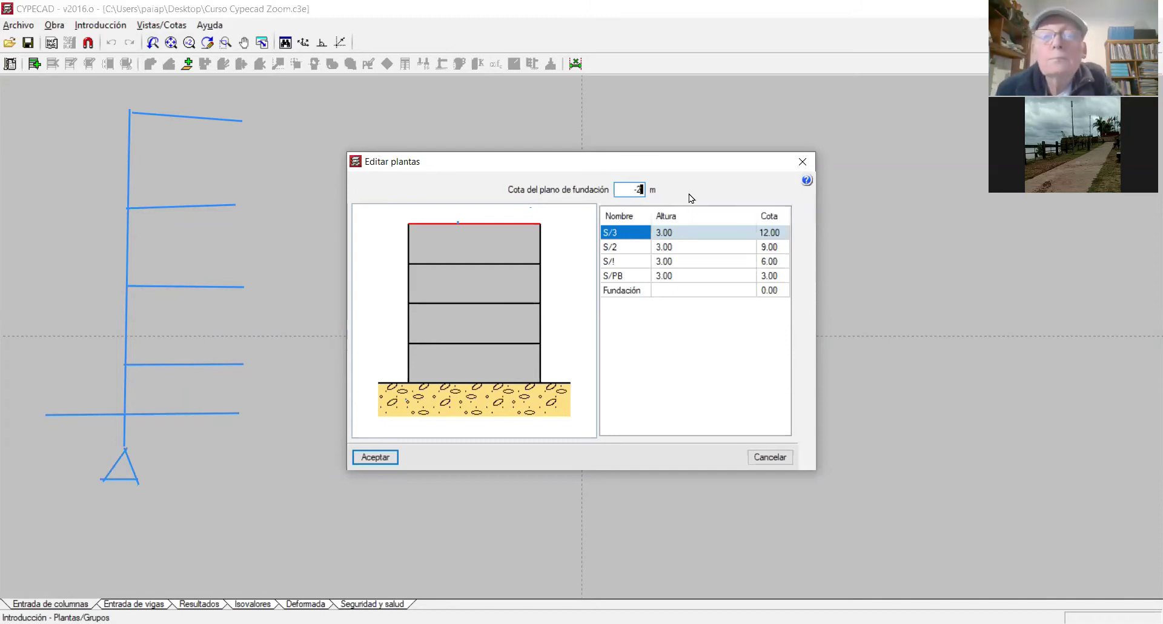
left_click(696, 239)
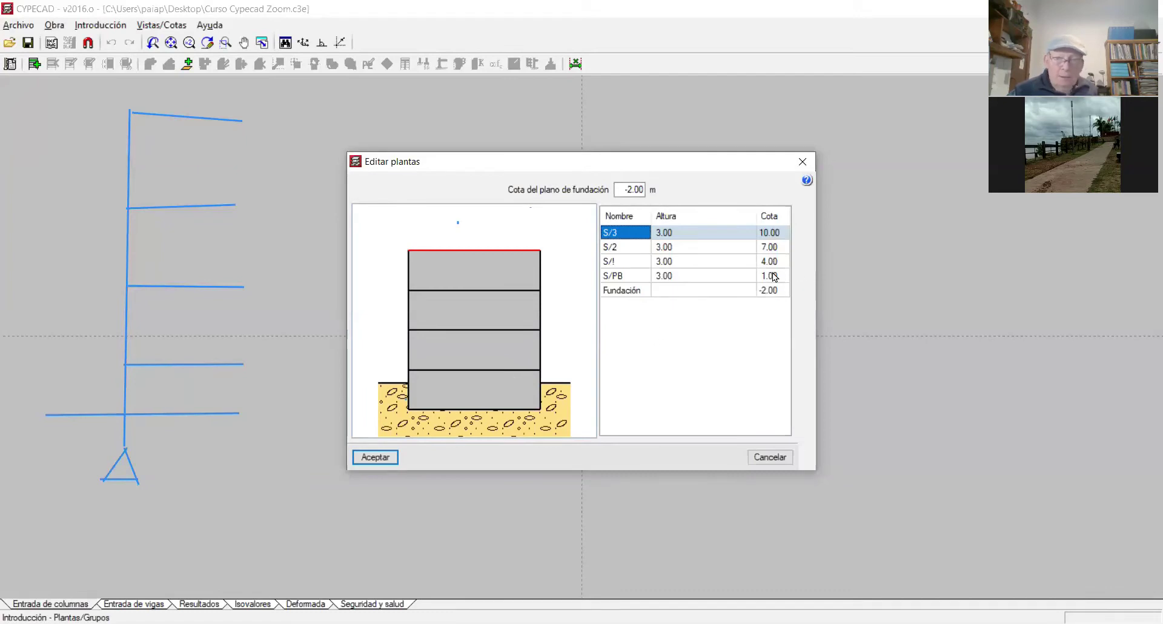
Set the height of floor S/PB to 5 m, accept the floor edits and leave the floors and groups dialog.
left_click(678, 275)
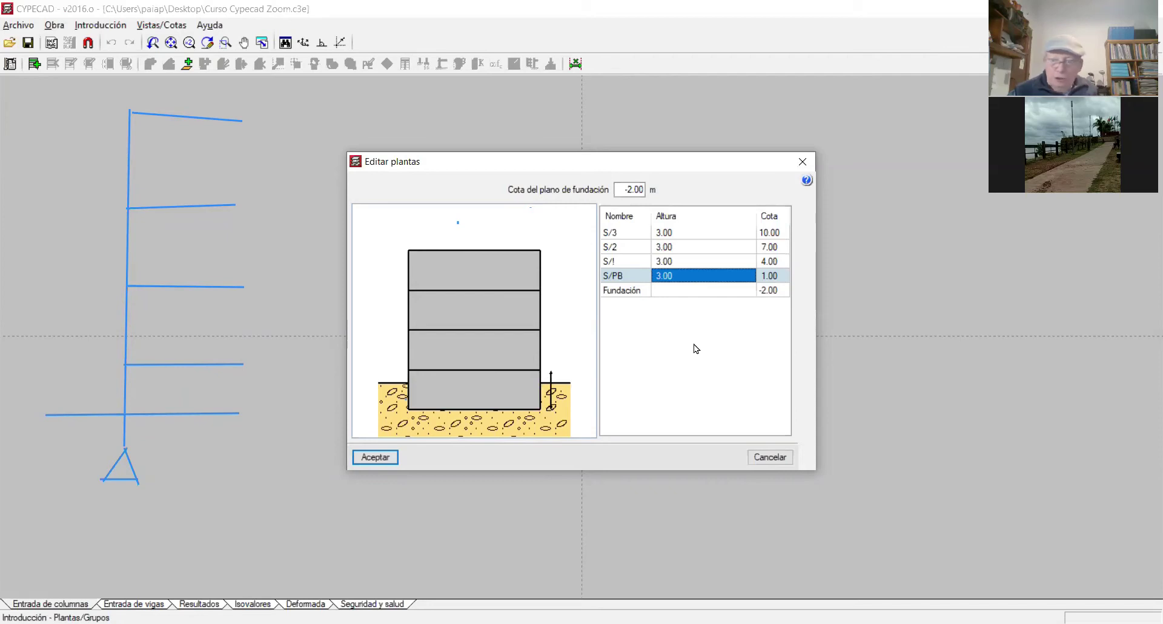
type("5")
key("Return")
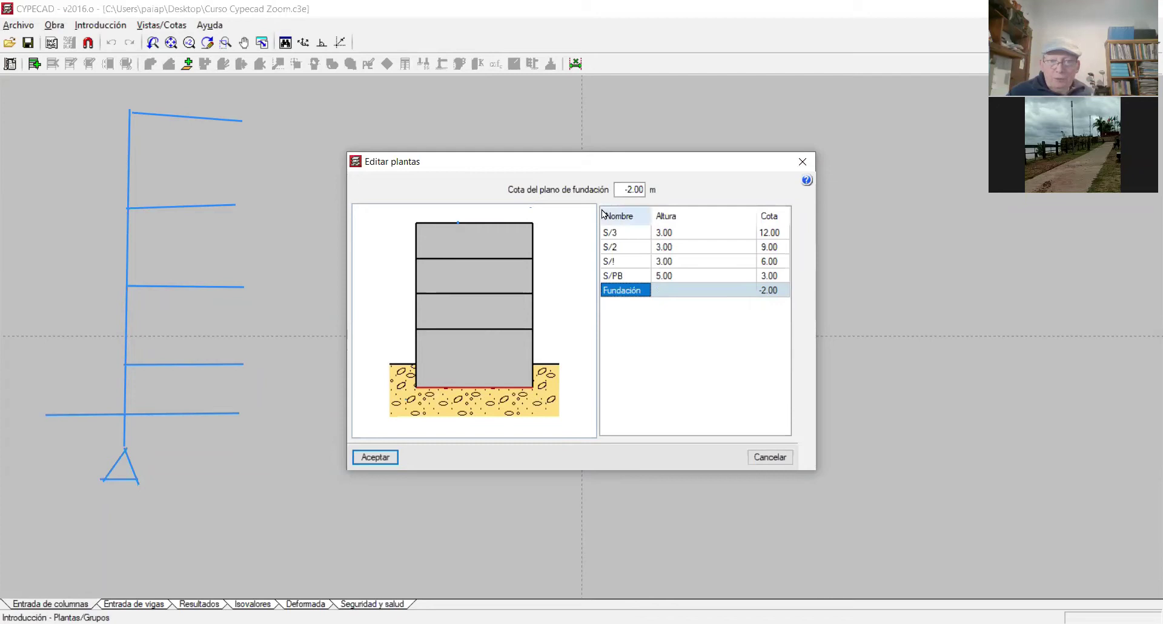
left_click(382, 458)
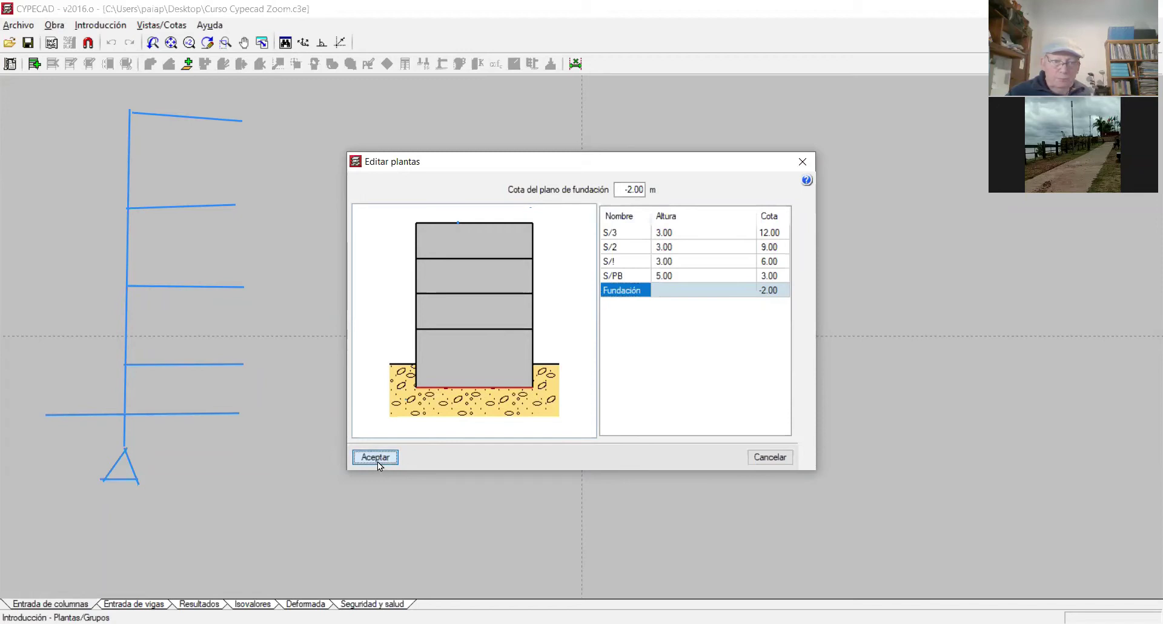
left_click(377, 461)
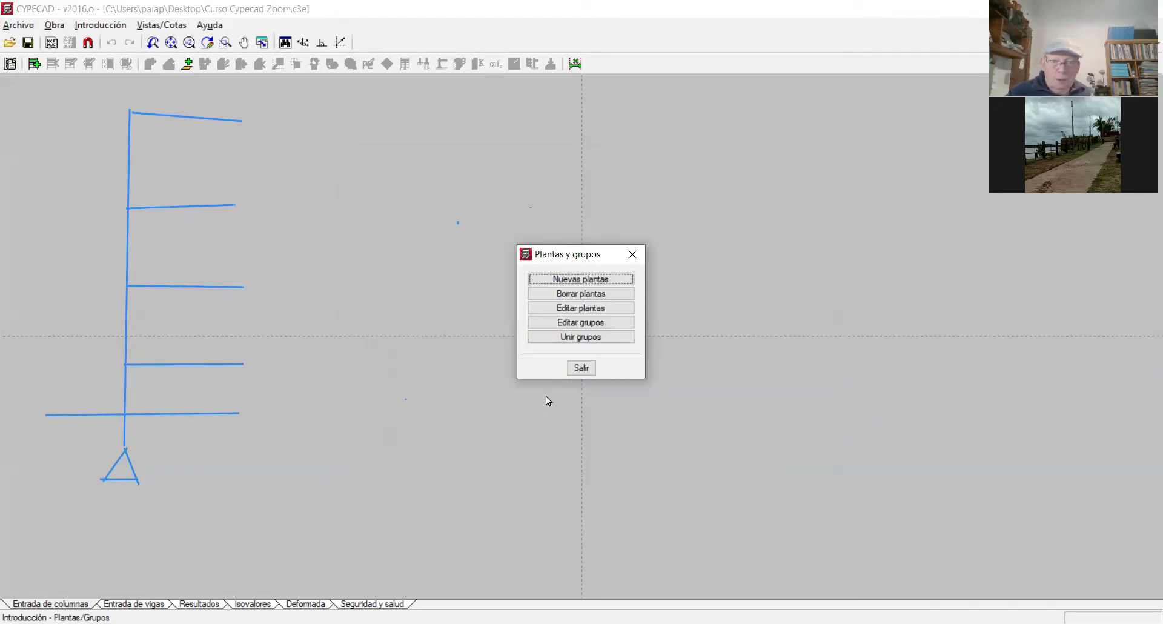
left_click(585, 369)
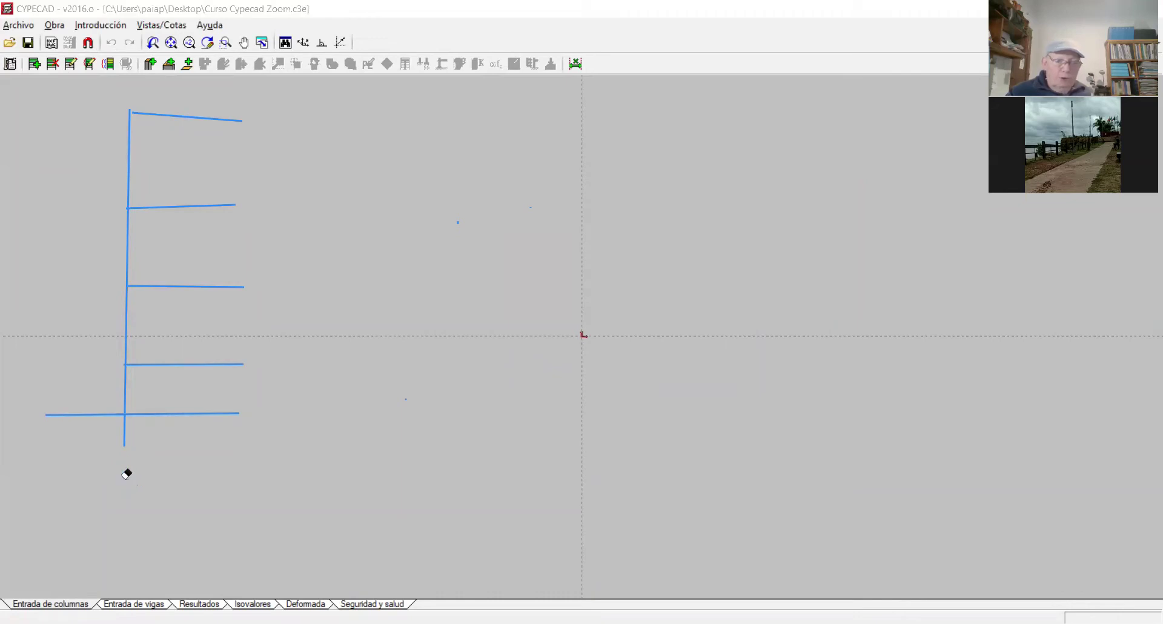
Erase the hand-drawn blue lines of the building section sketch from the drawing area.
left_click(125, 421)
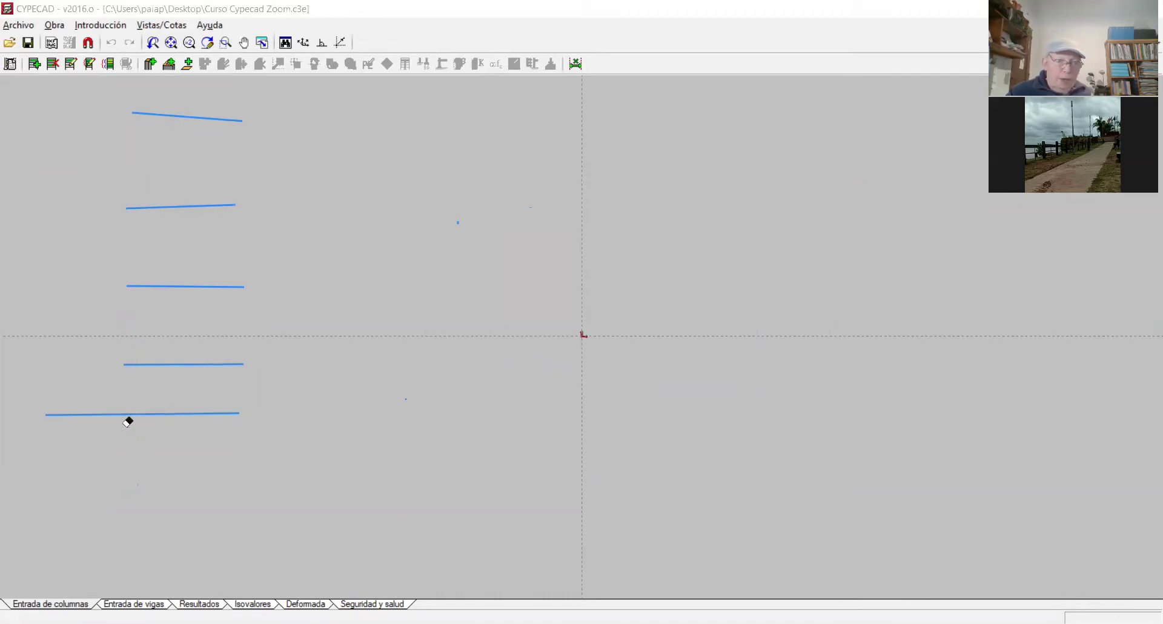
left_click(147, 409)
left_click(188, 360)
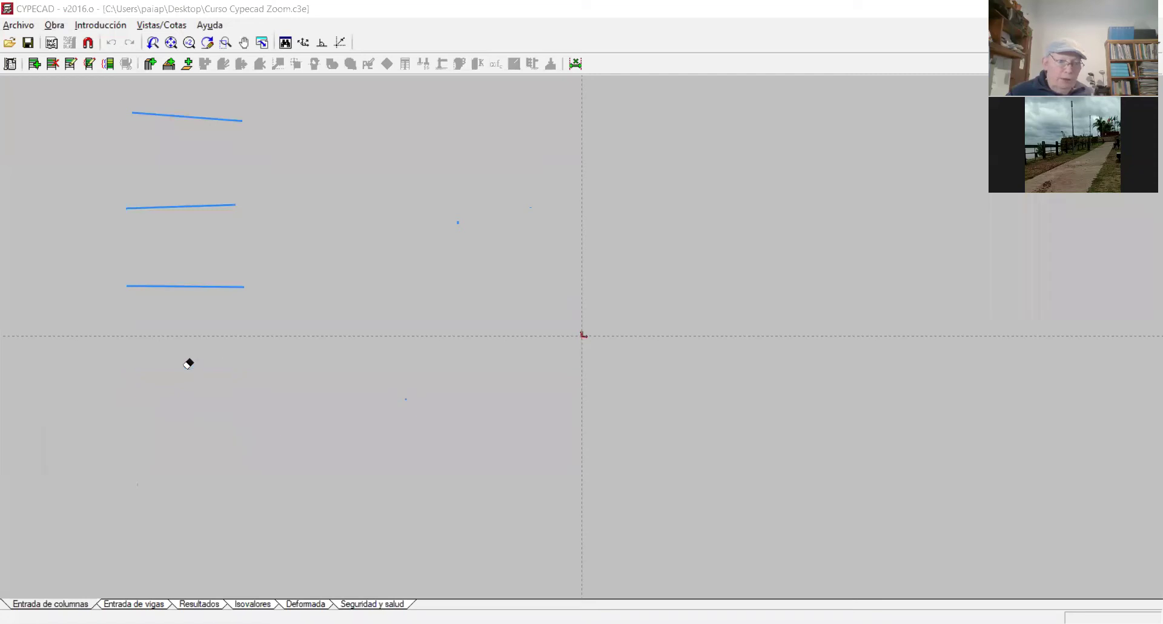
left_click(195, 284)
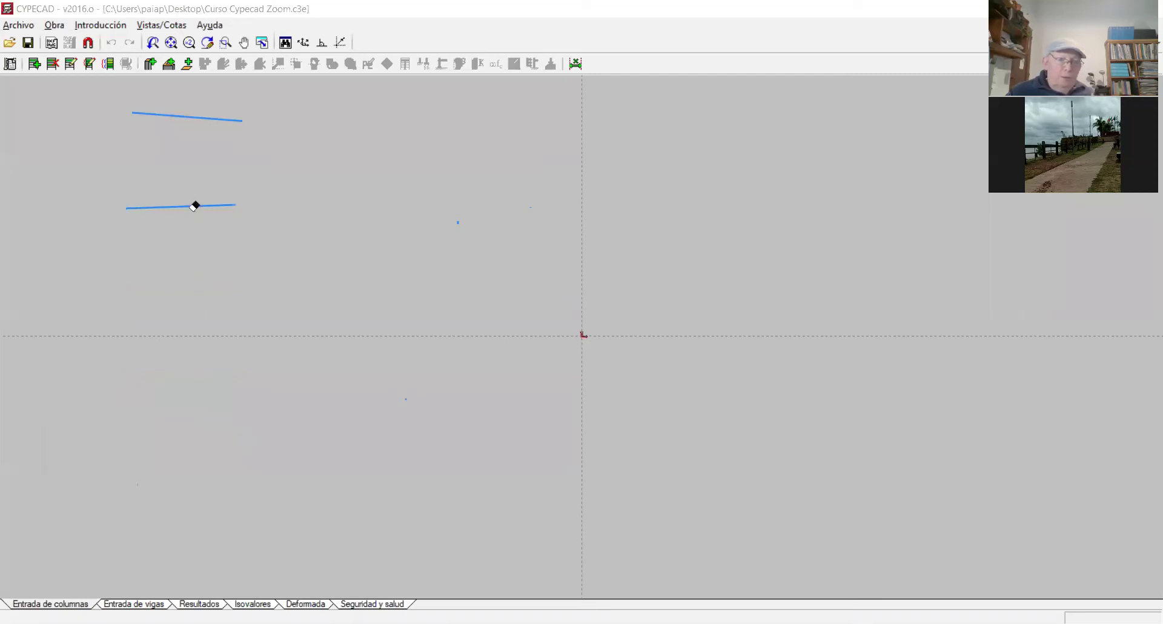
left_click(192, 203)
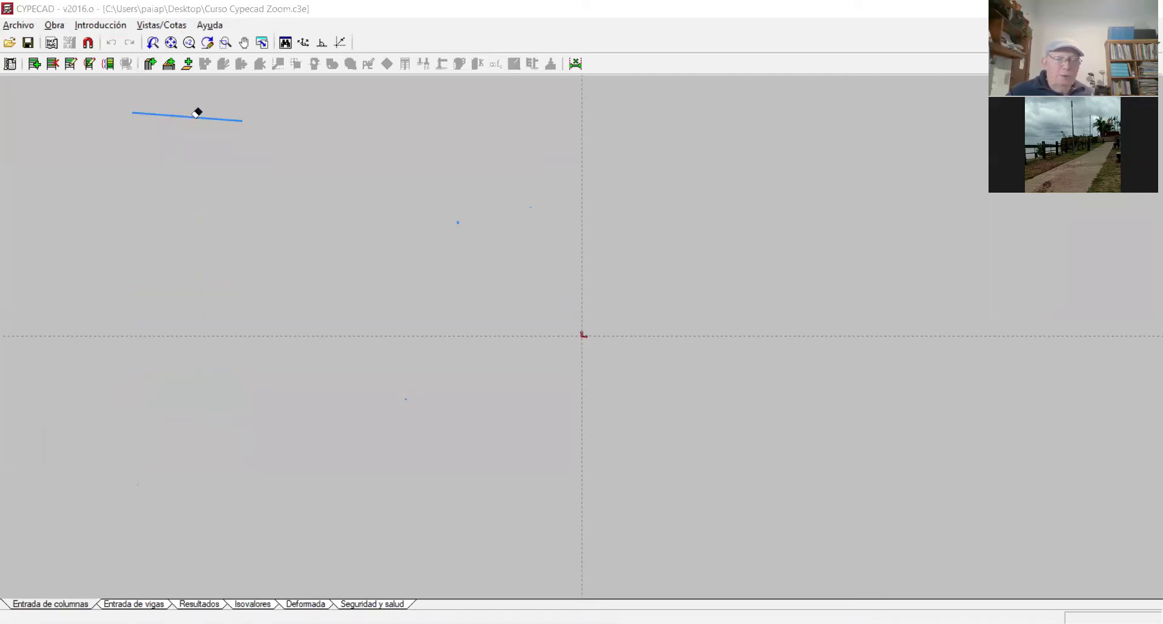
left_click(197, 114)
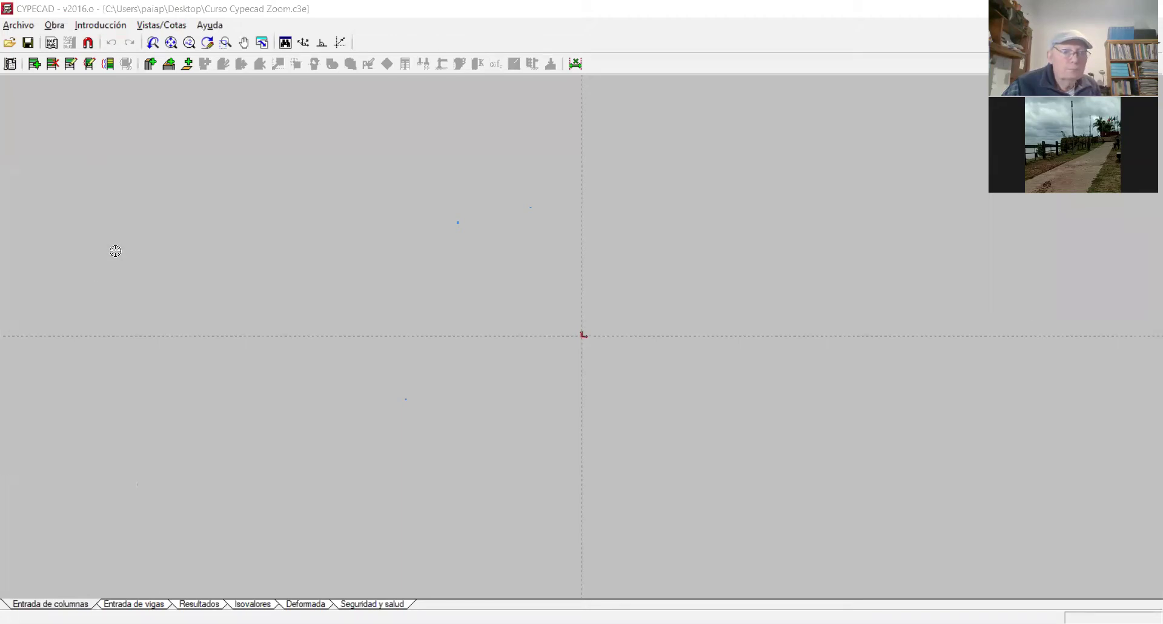
Begin a new column with final group S/2 and initial group S/PB.
left_click(102, 28)
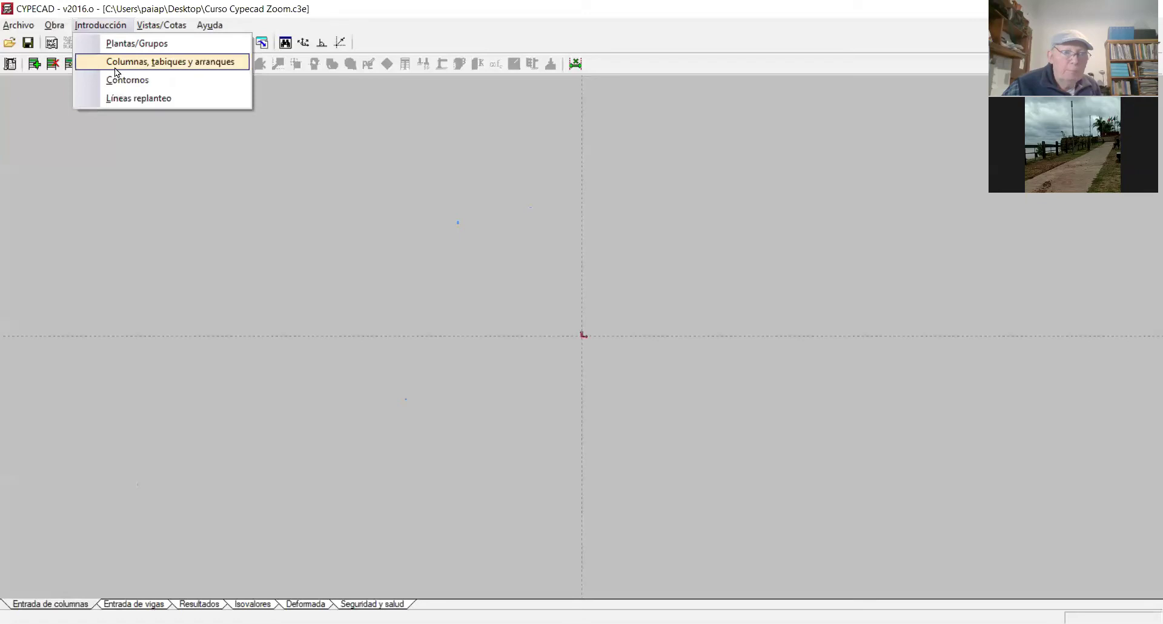
left_click(113, 71)
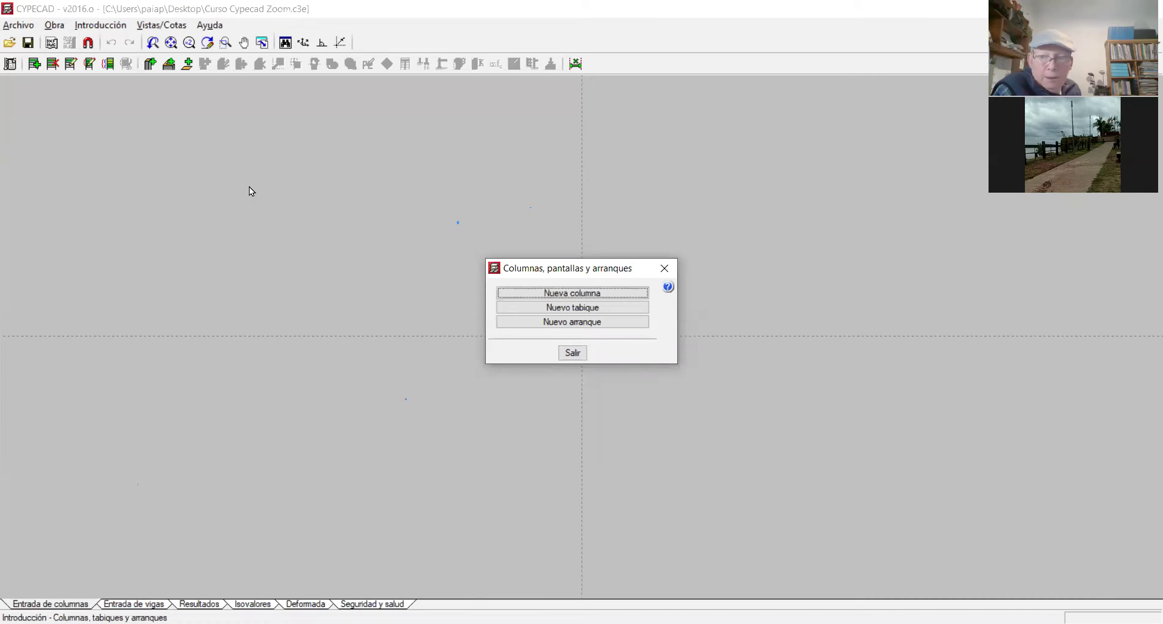
left_click(1147, 267)
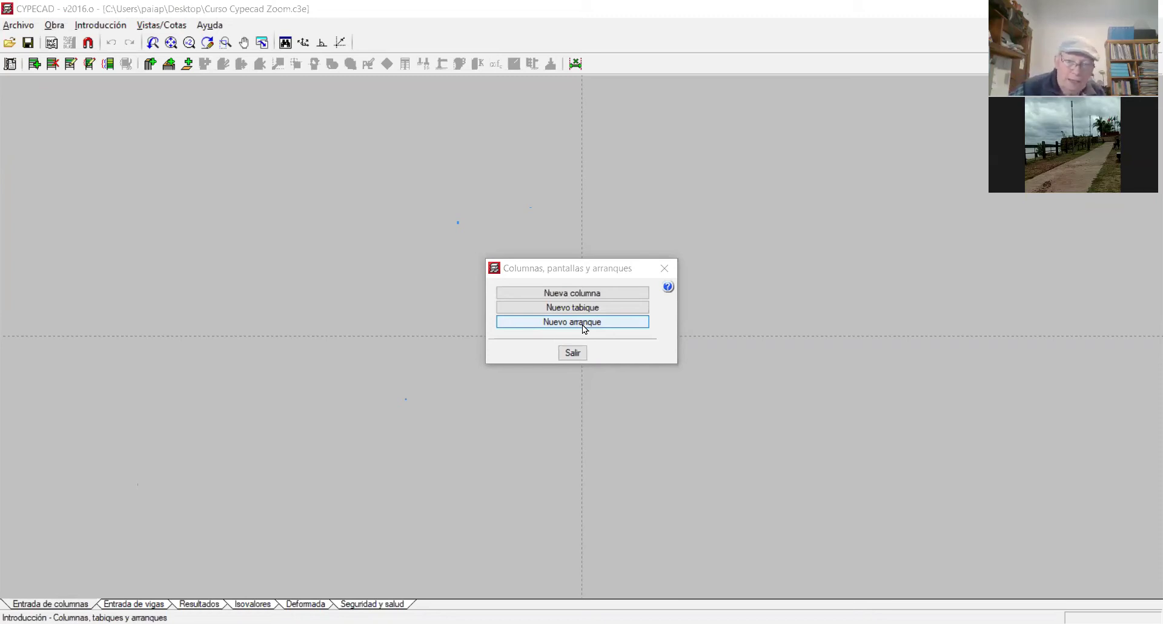
left_click(596, 293)
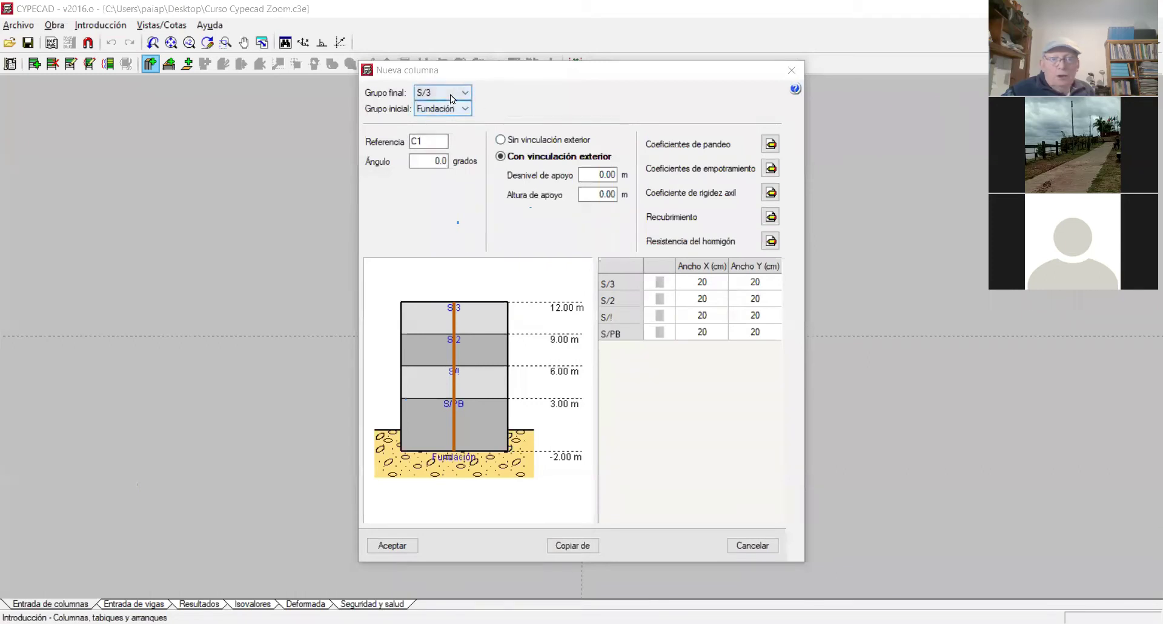
left_click(467, 93)
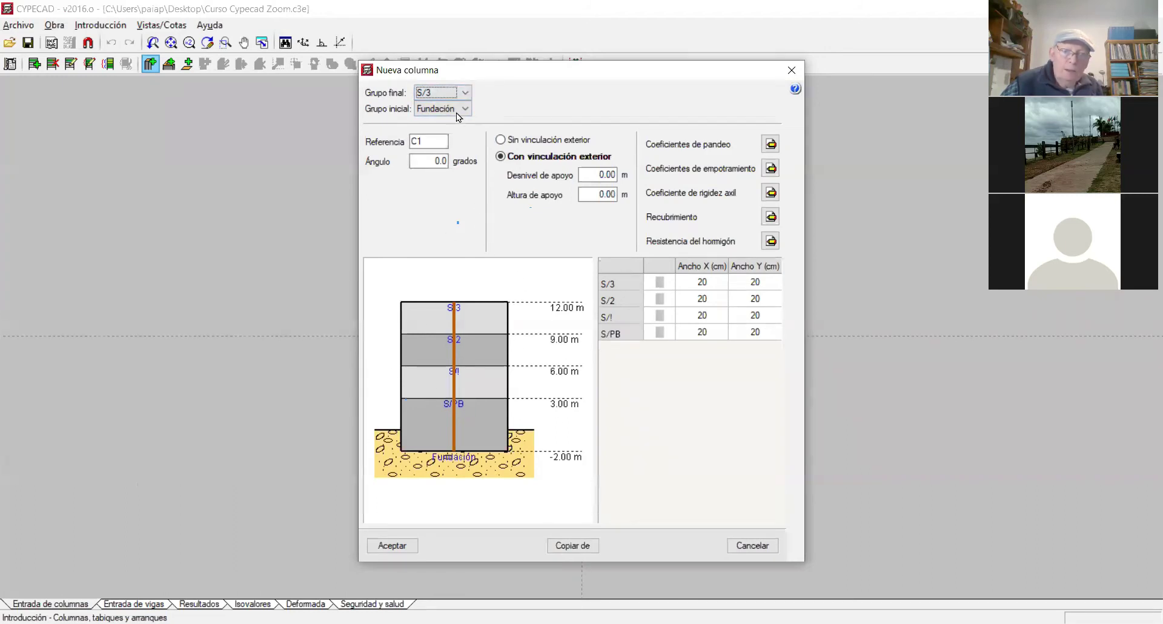
left_click(464, 95)
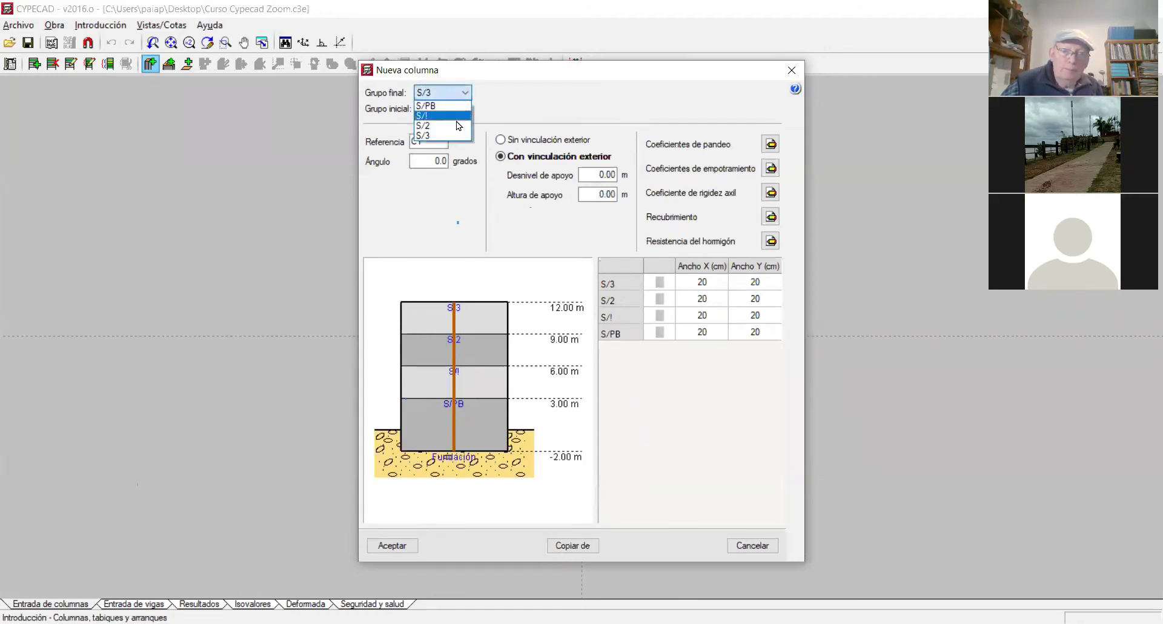
left_click(458, 126)
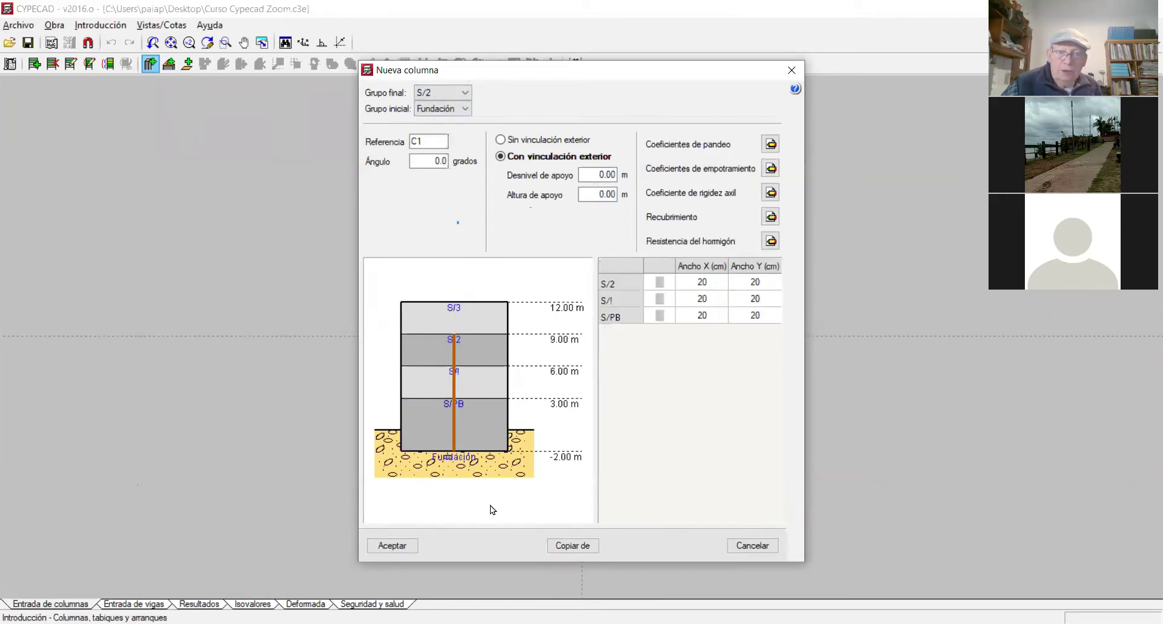
left_click(458, 108)
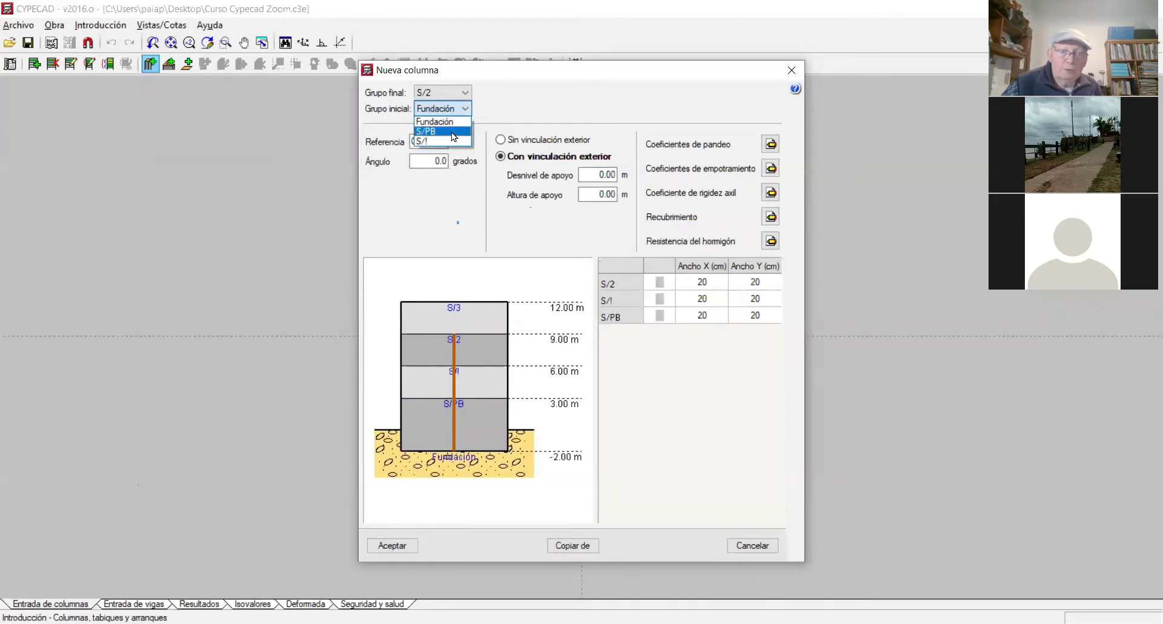
left_click(454, 132)
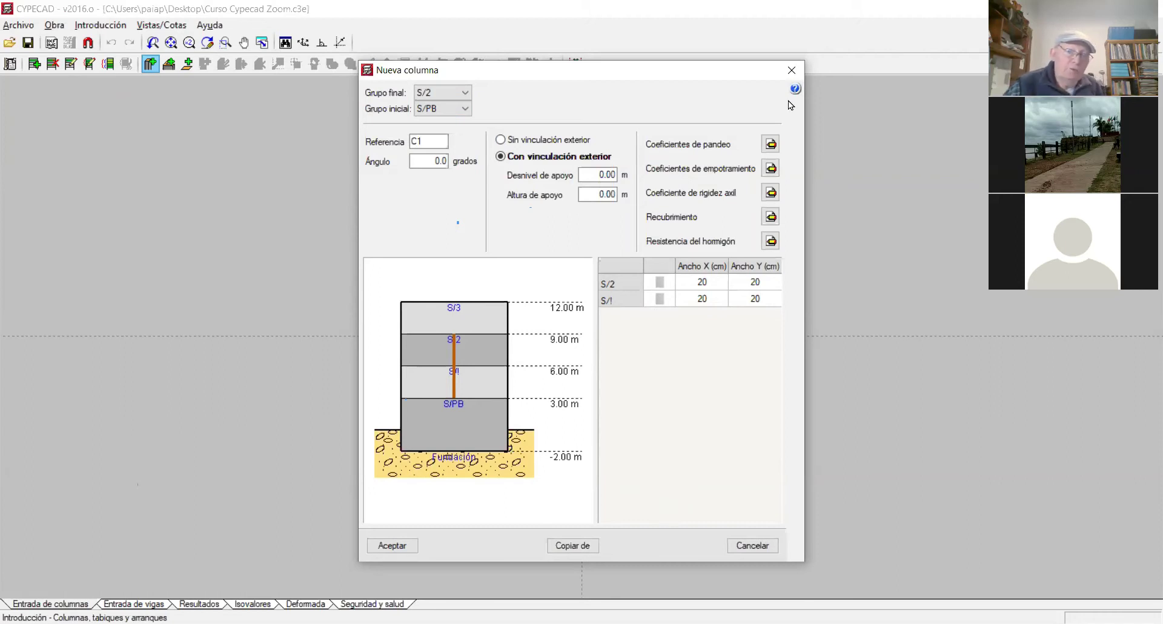
Set the new column's initial group to Fundación and its final group to S/3, keeping C1 as the reference.
left_click(464, 108)
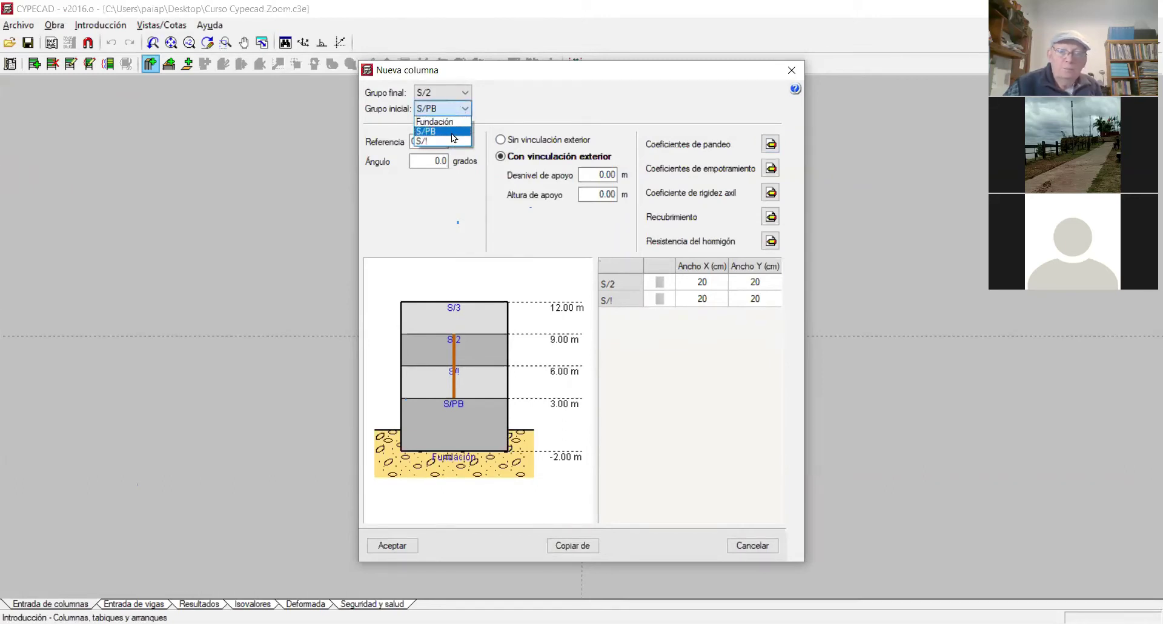
left_click(449, 121)
left_click(464, 94)
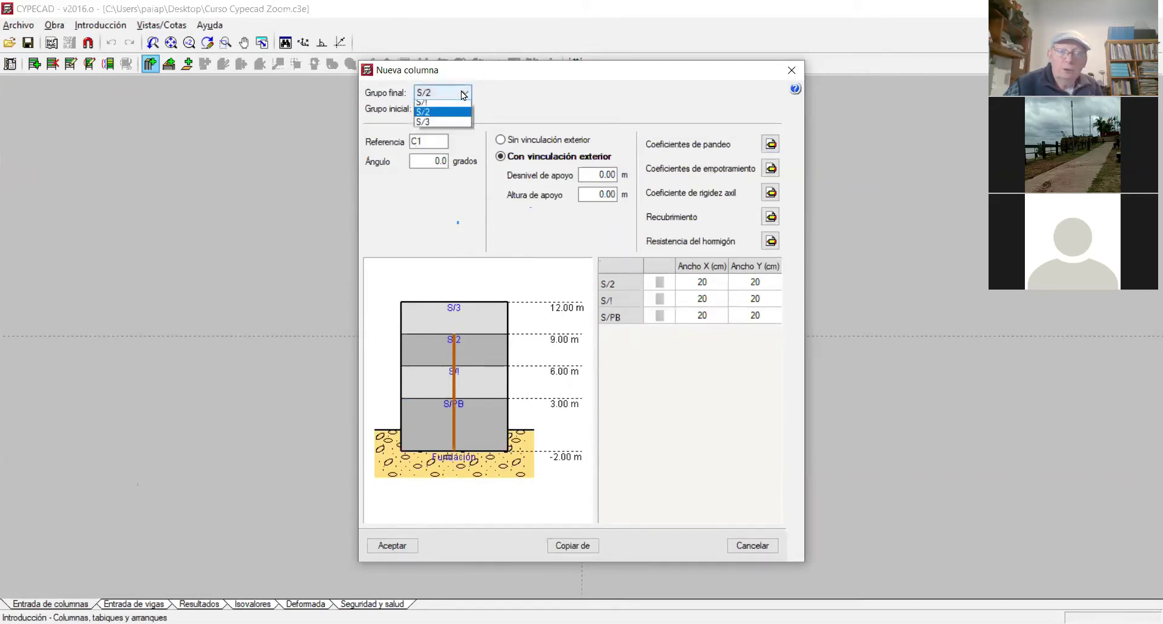
left_click(452, 135)
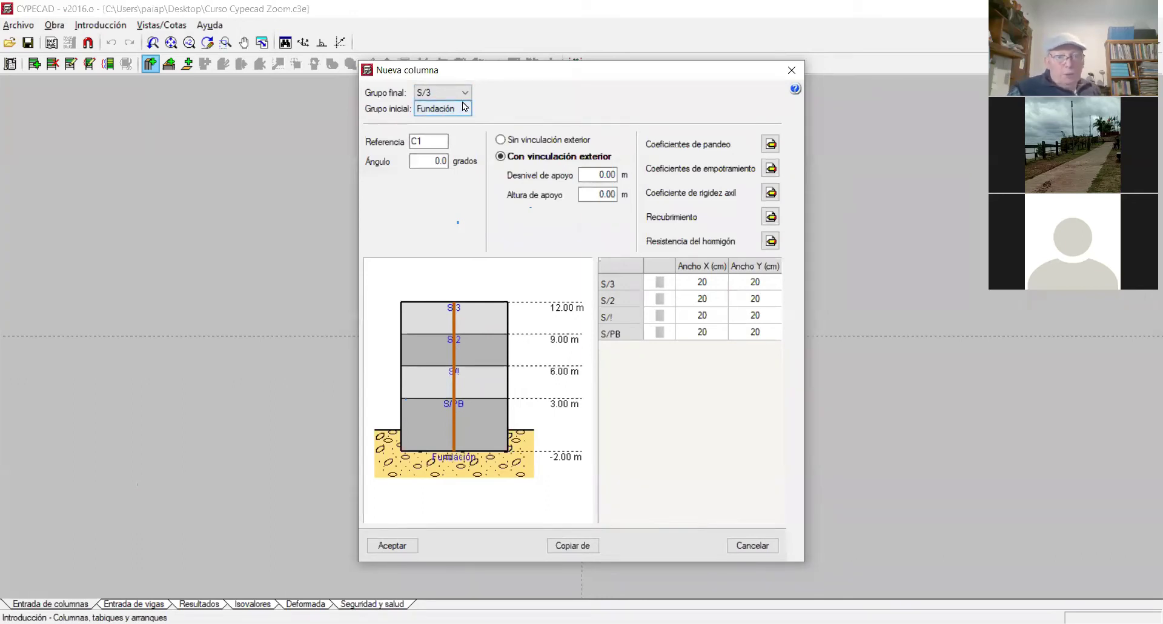
left_click(429, 140)
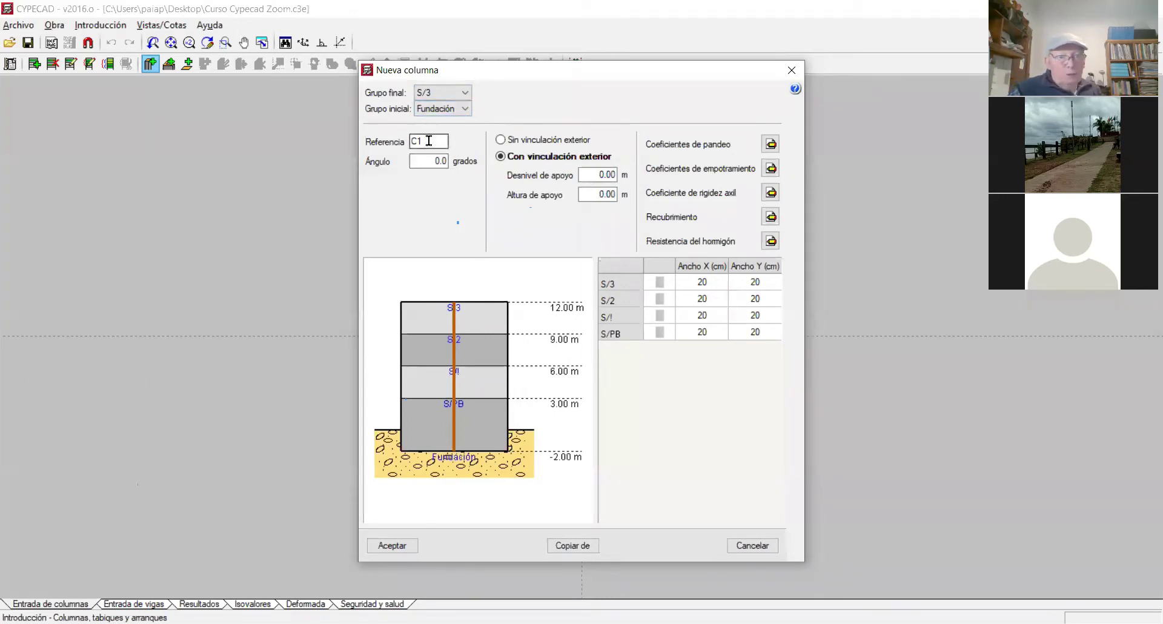
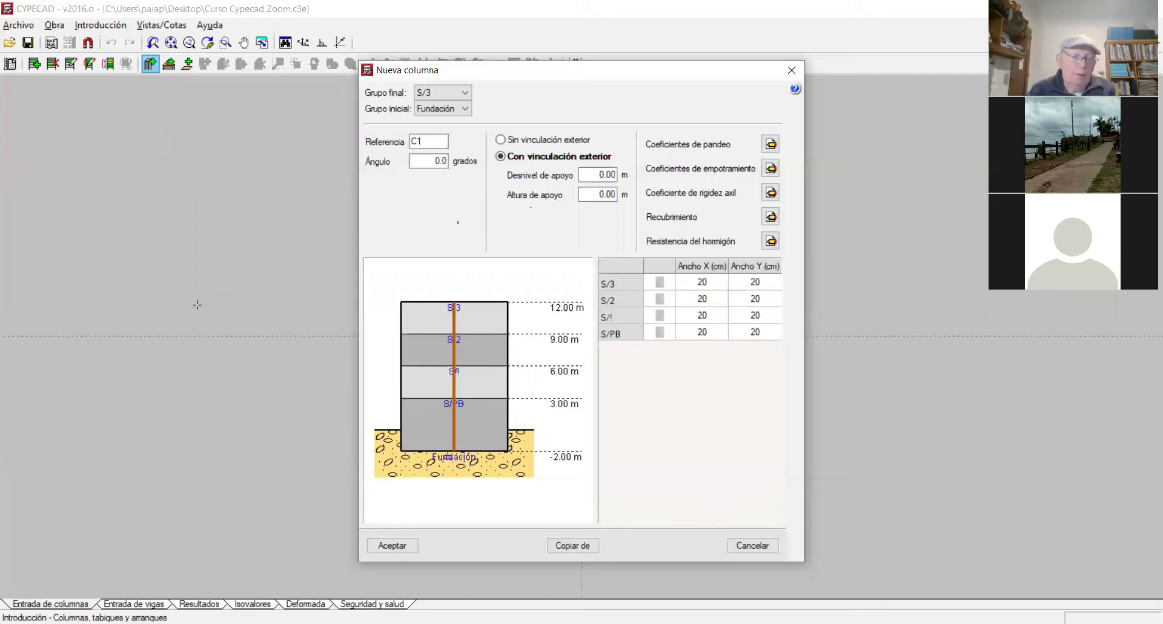
Sketch a portal frame of two columns and a connecting beam with blue annotation lines beside the new column dialog.
left_click(50, 329)
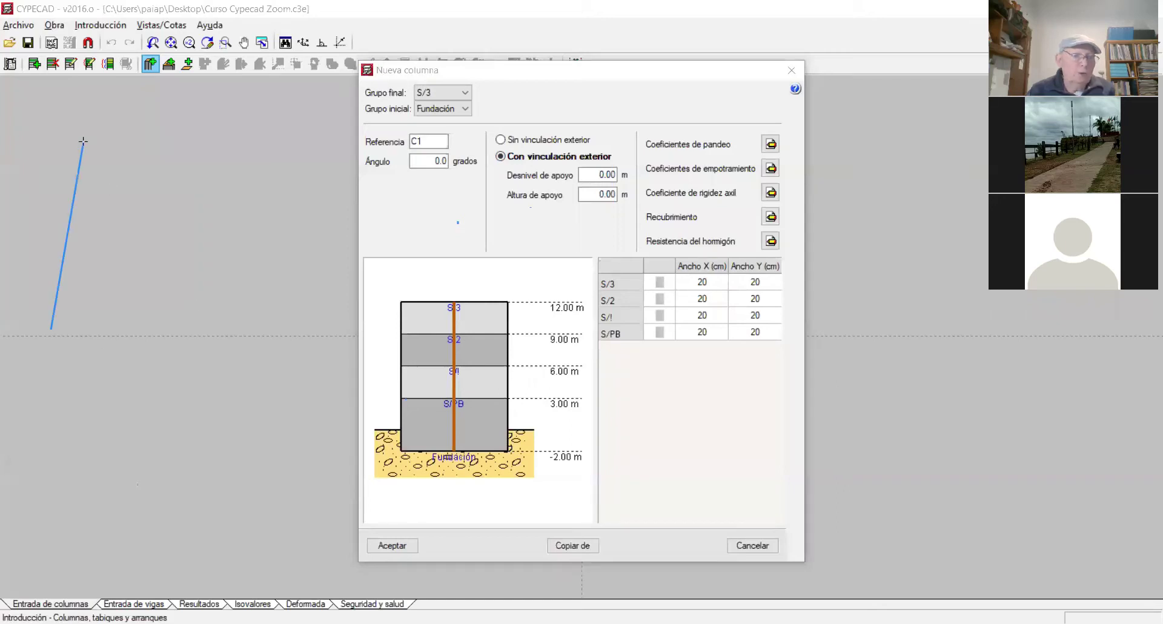
left_click(58, 146)
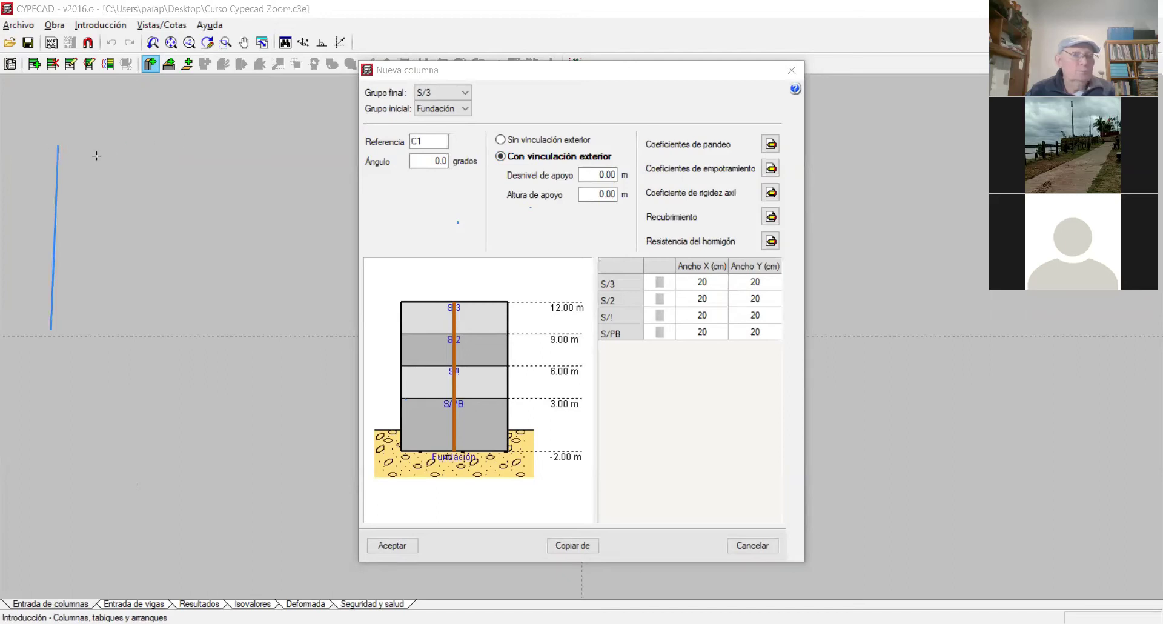
left_click(258, 147)
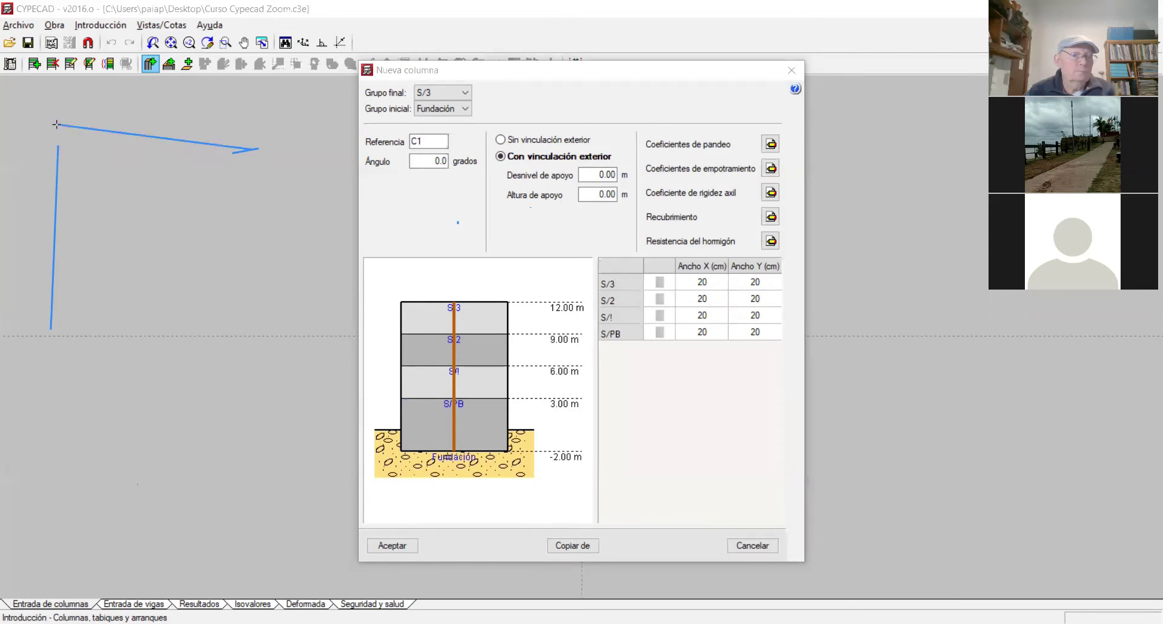
left_click(62, 143)
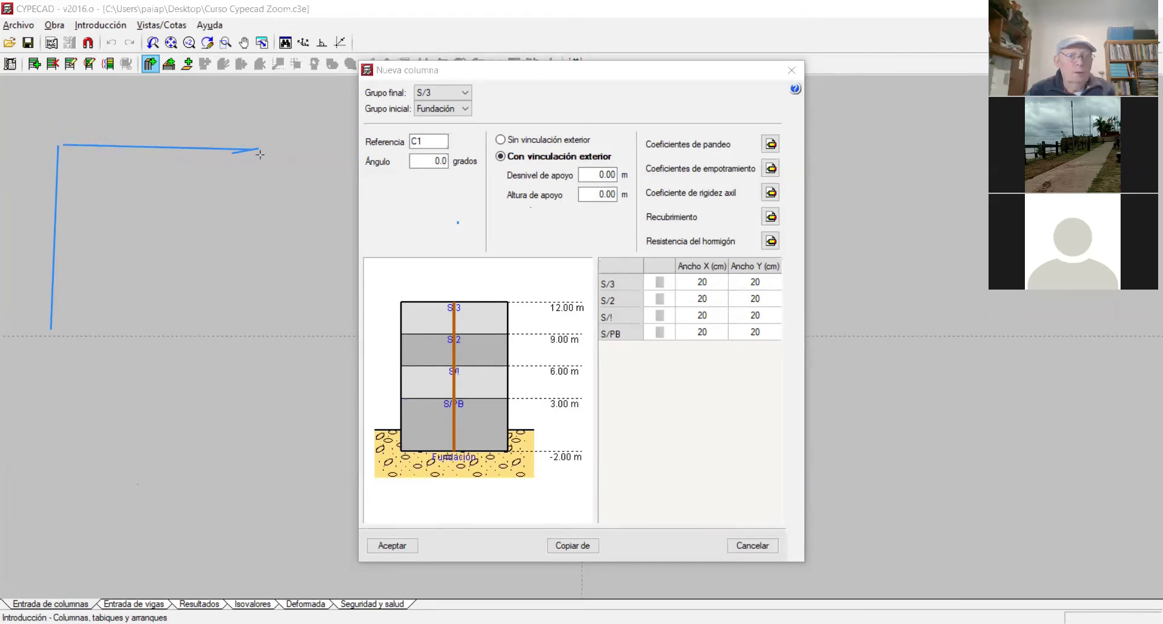
left_click(253, 149)
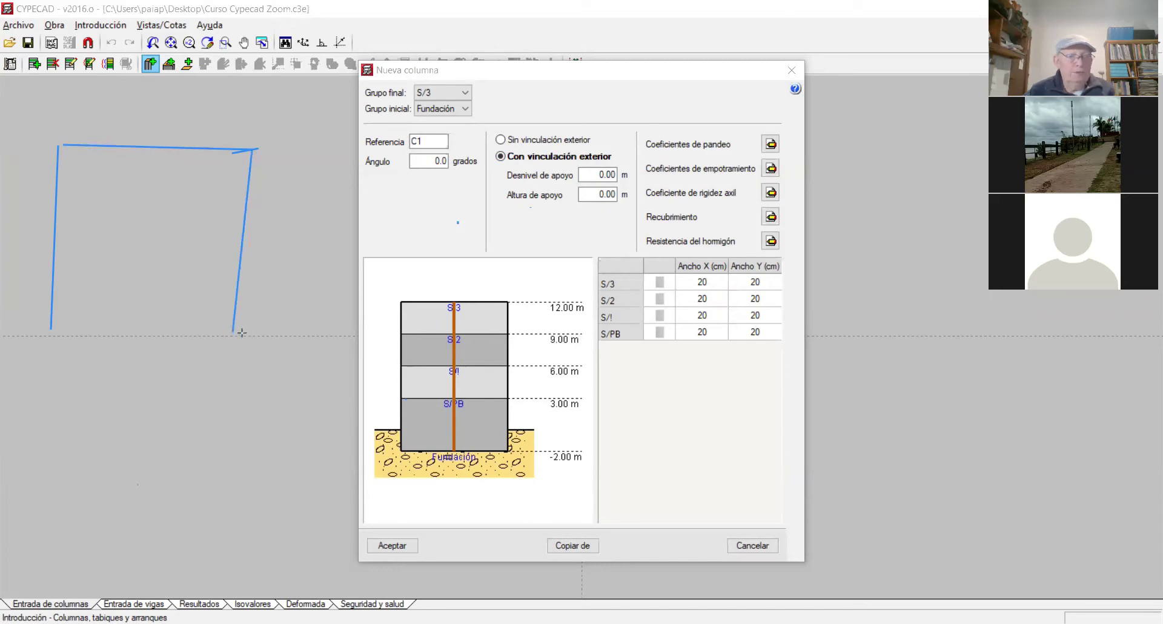
left_click(241, 330)
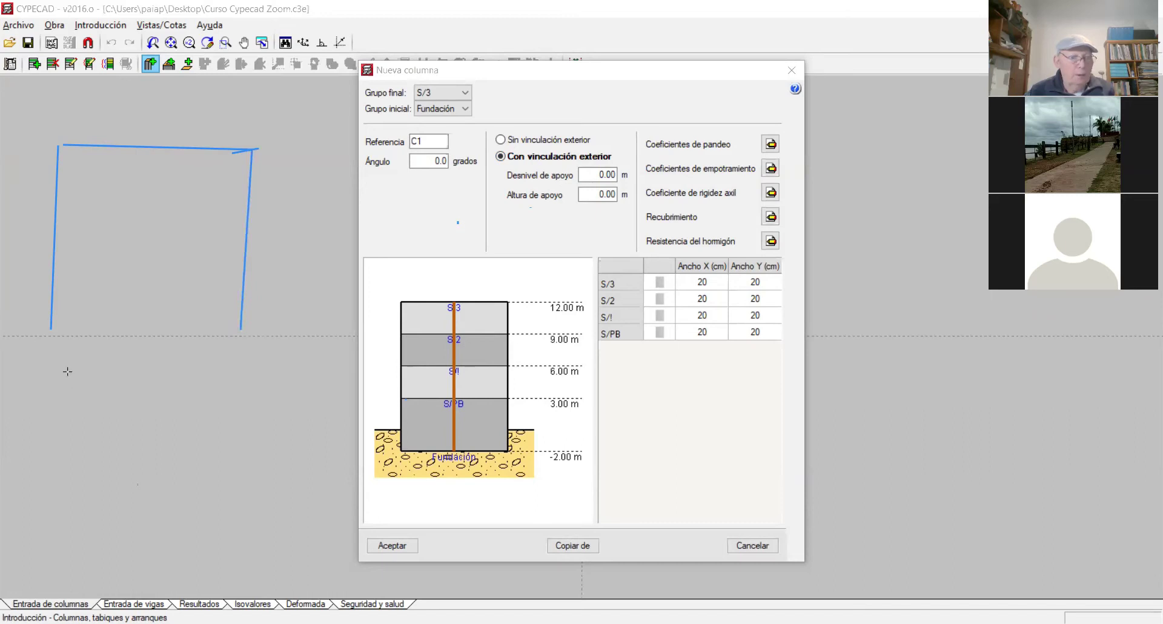
Sketch a triangular support and a rectangular footing with a downward arrow under the frame's columns, plus a slanted line across its corner.
left_click(20, 364)
mouse_move(49, 331)
left_mouse_down()
mouse_move(75, 364)
mouse_move(62, 366)
mouse_move(81, 364)
left_mouse_up()
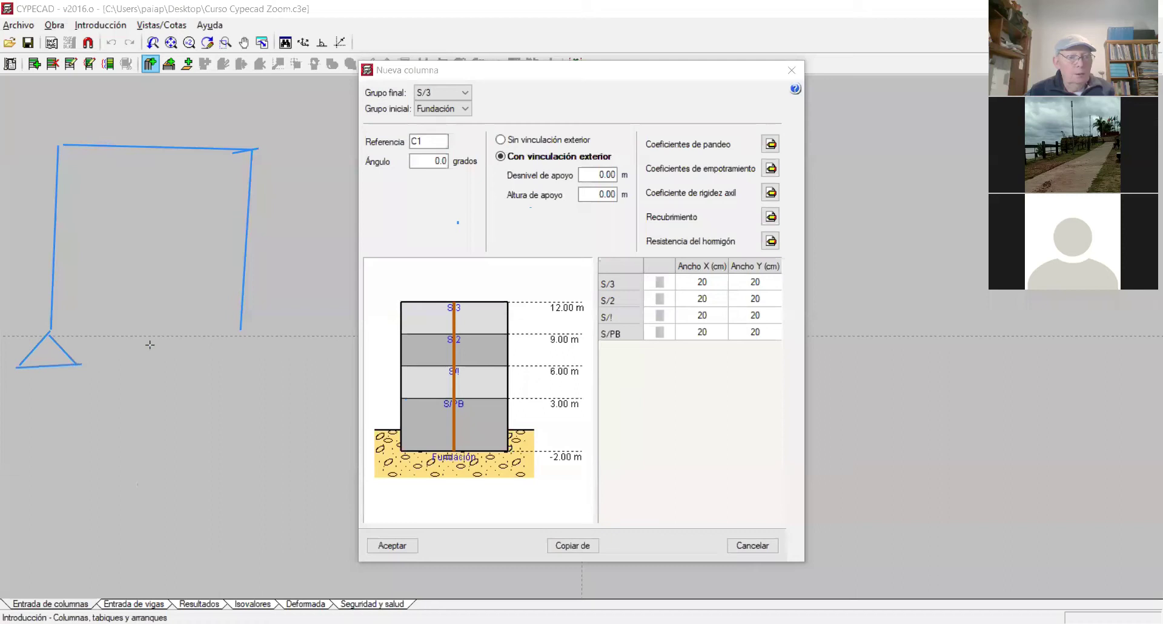
left_click_drag(203, 329, 295, 327)
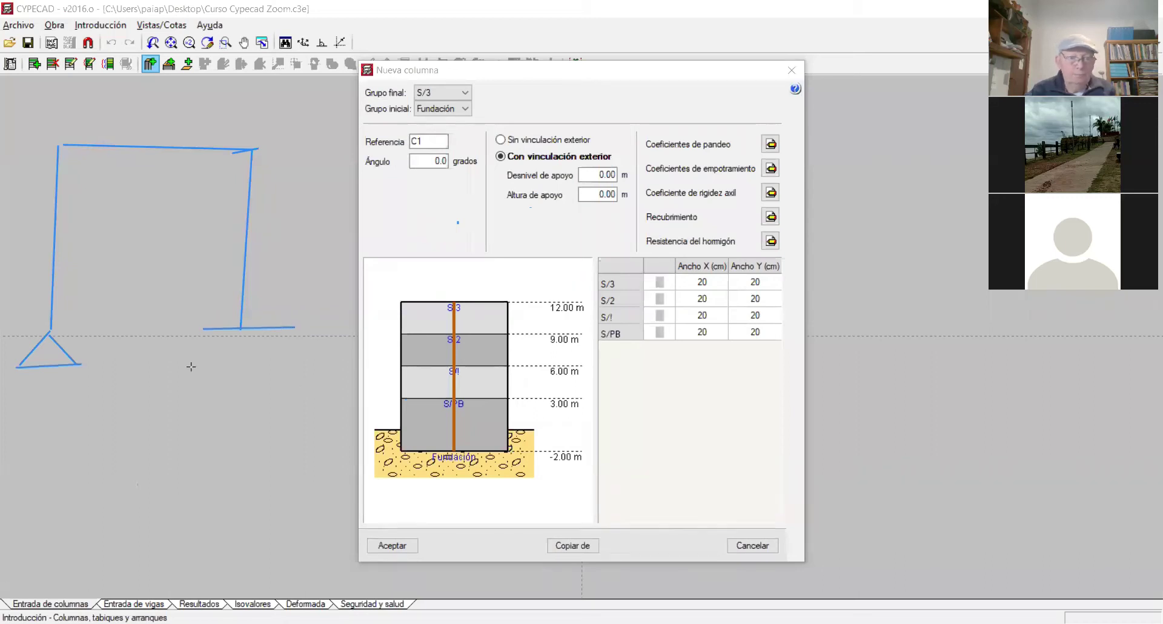
mouse_move(293, 328)
left_mouse_down()
mouse_move(290, 355)
mouse_move(212, 354)
mouse_move(210, 329)
mouse_move(208, 354)
left_mouse_up()
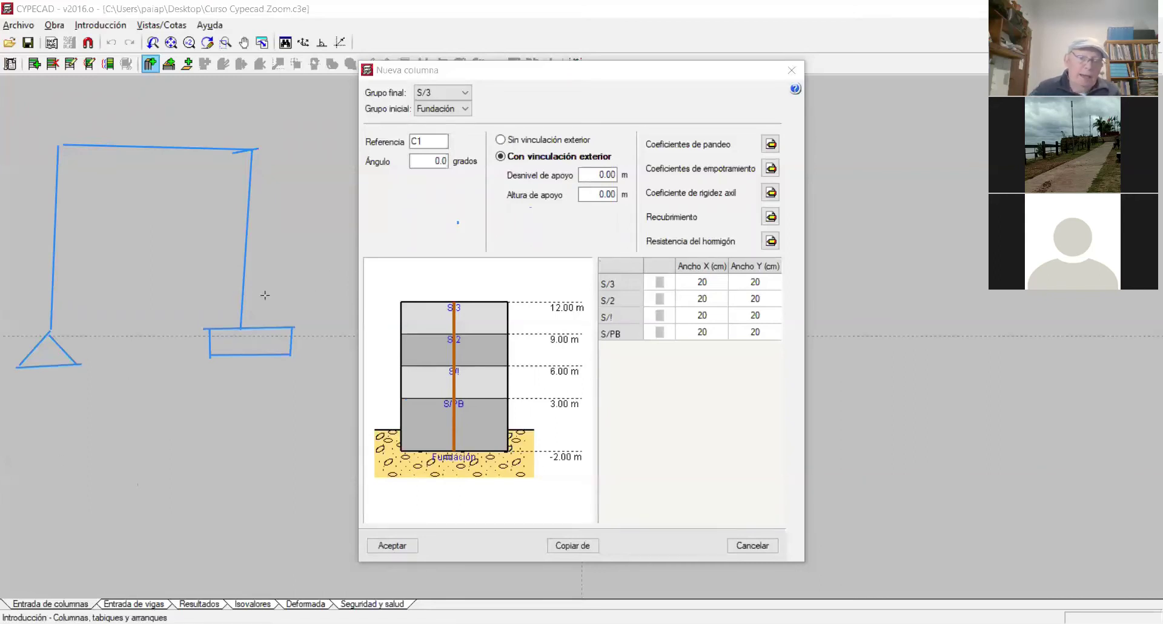
mouse_move(267, 285)
left_mouse_down()
mouse_move(253, 395)
mouse_move(284, 368)
left_mouse_up()
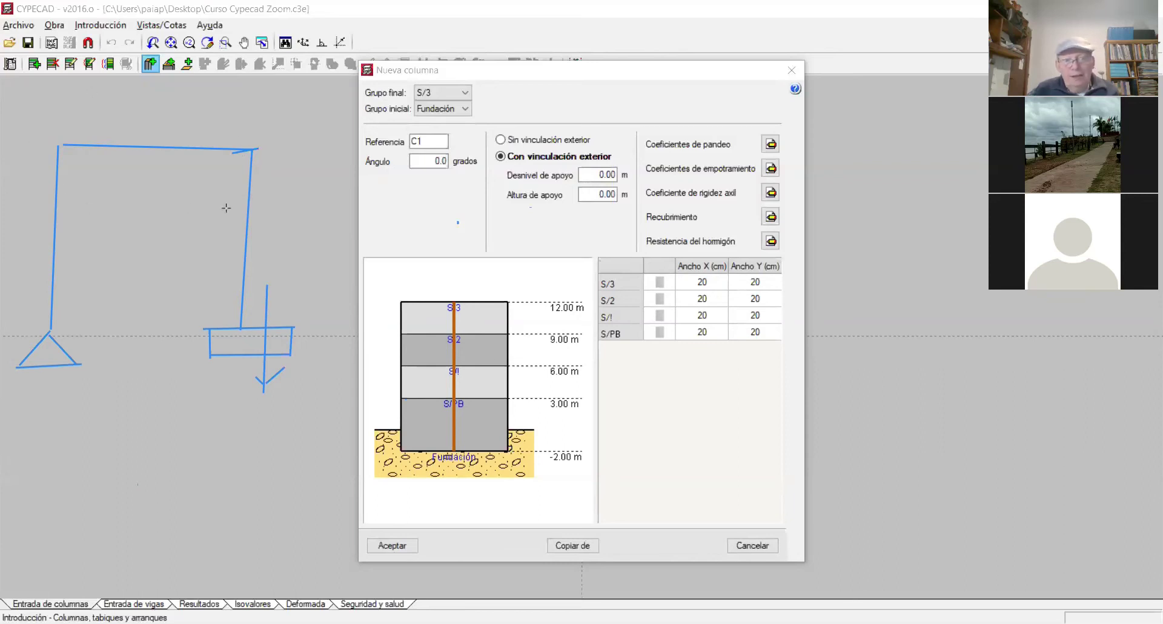
left_click_drag(10, 112, 169, 207)
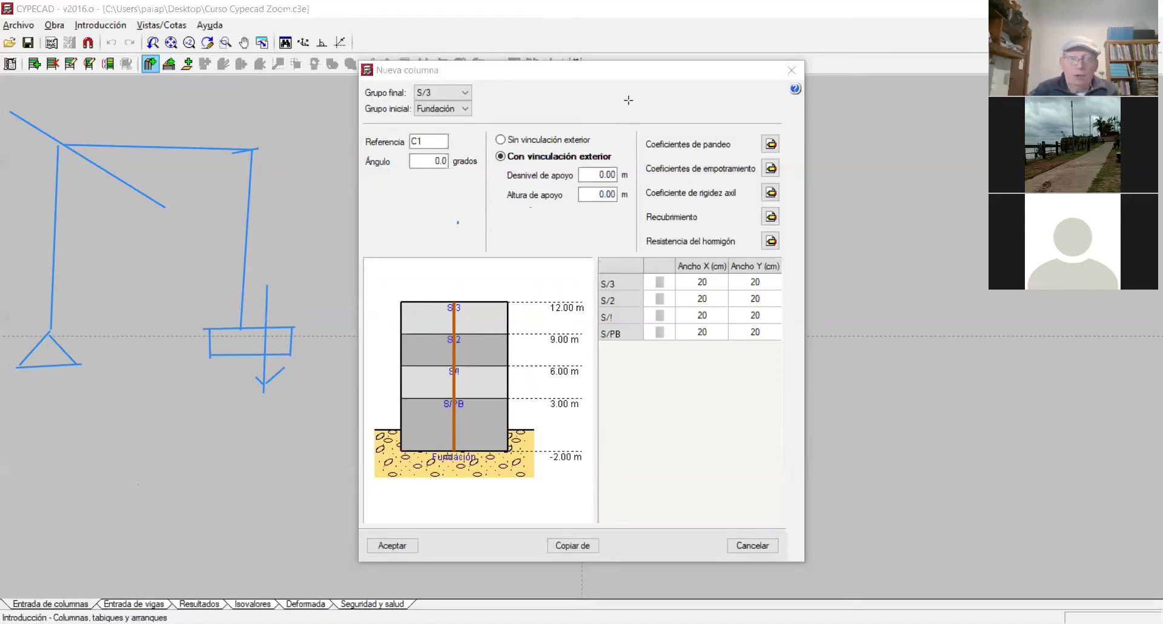
Erase the hand-drawn slanted line, arrow, footing, portal frame and triangular support from the drawing area.
left_click(148, 190)
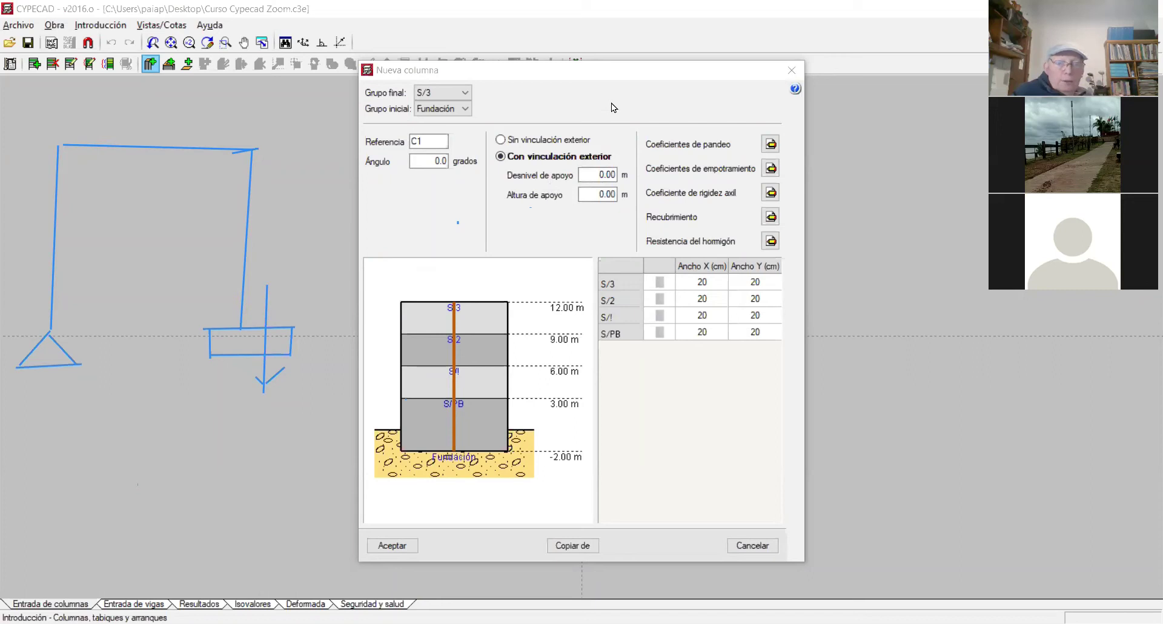
left_click(264, 358)
left_click(264, 355)
left_click(278, 374)
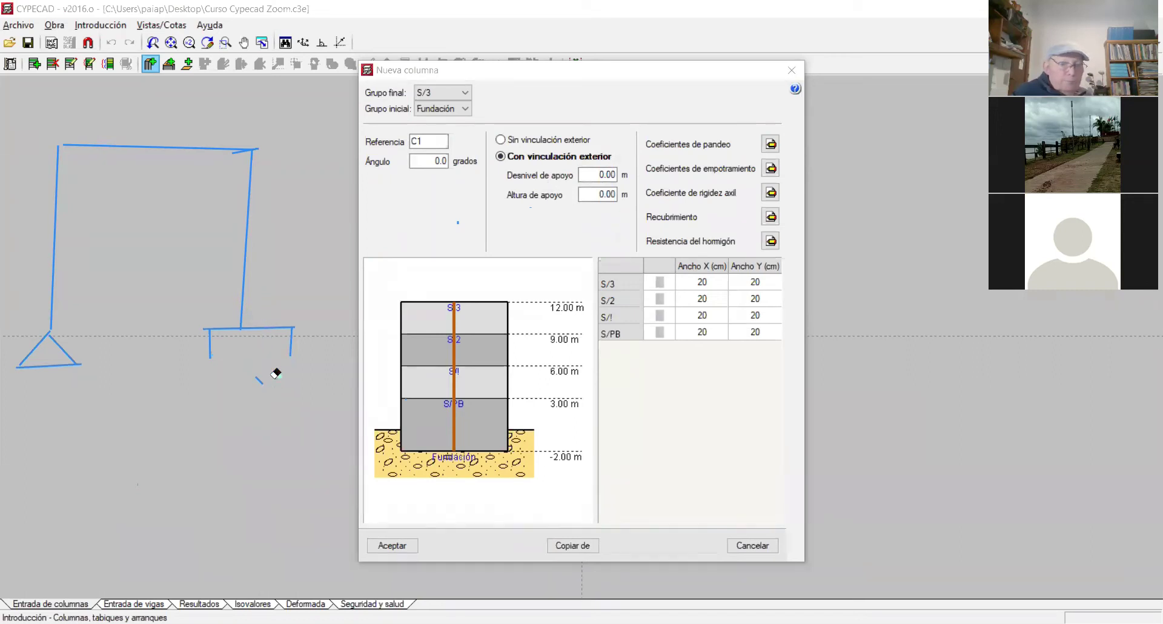
left_click(257, 380)
left_click(290, 326)
left_click(297, 336)
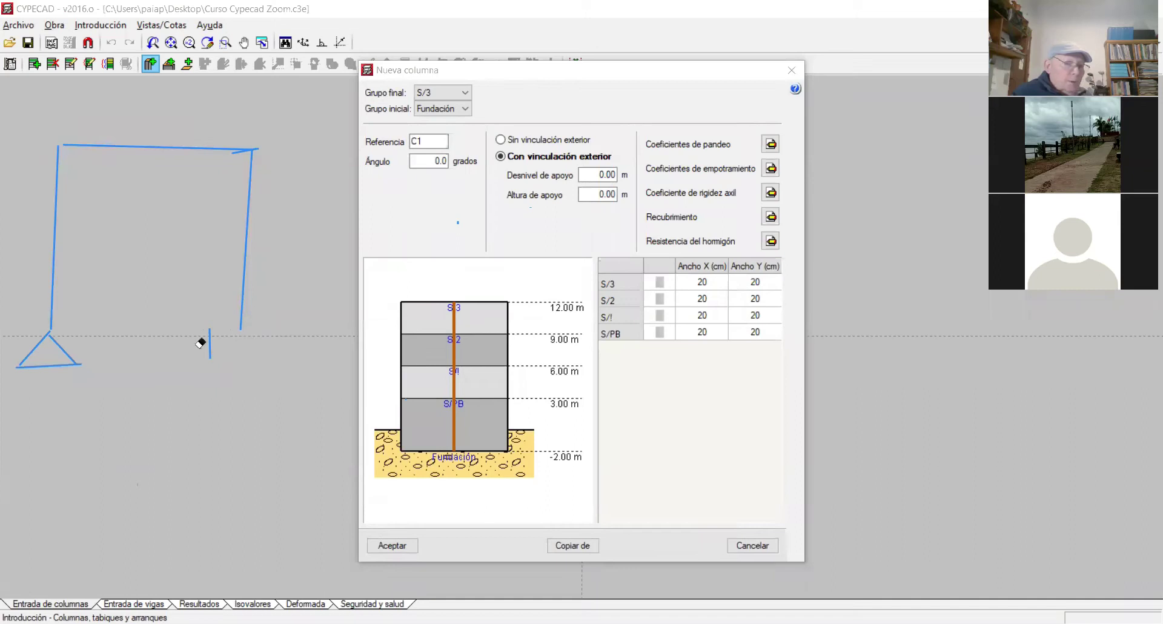
left_click(210, 330)
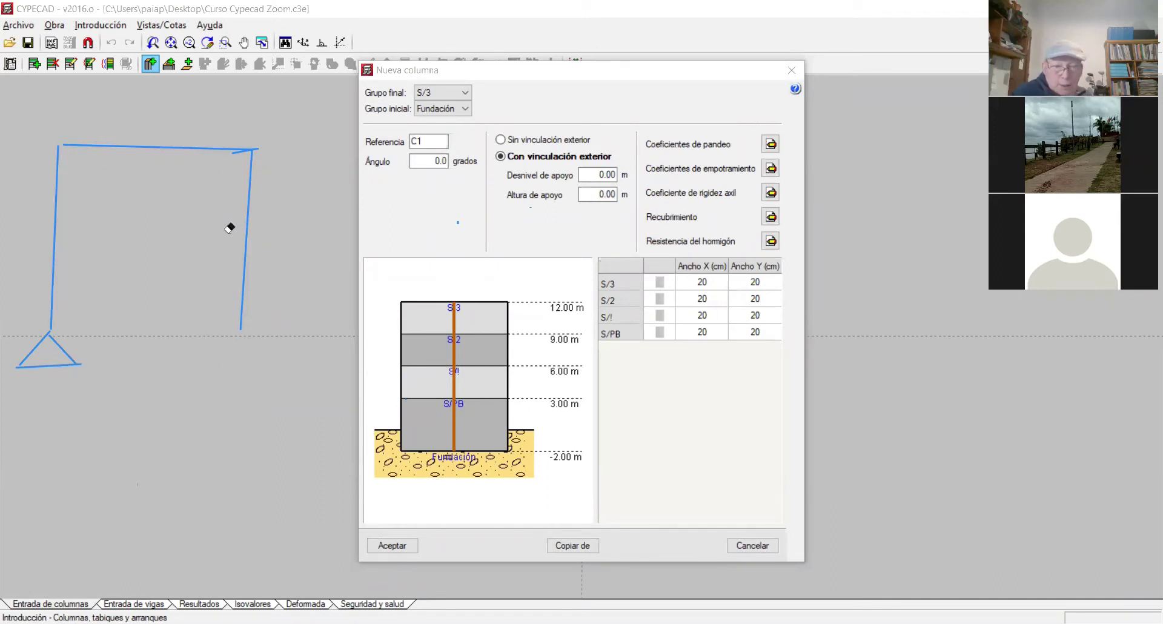
left_click(247, 220)
left_click(210, 147)
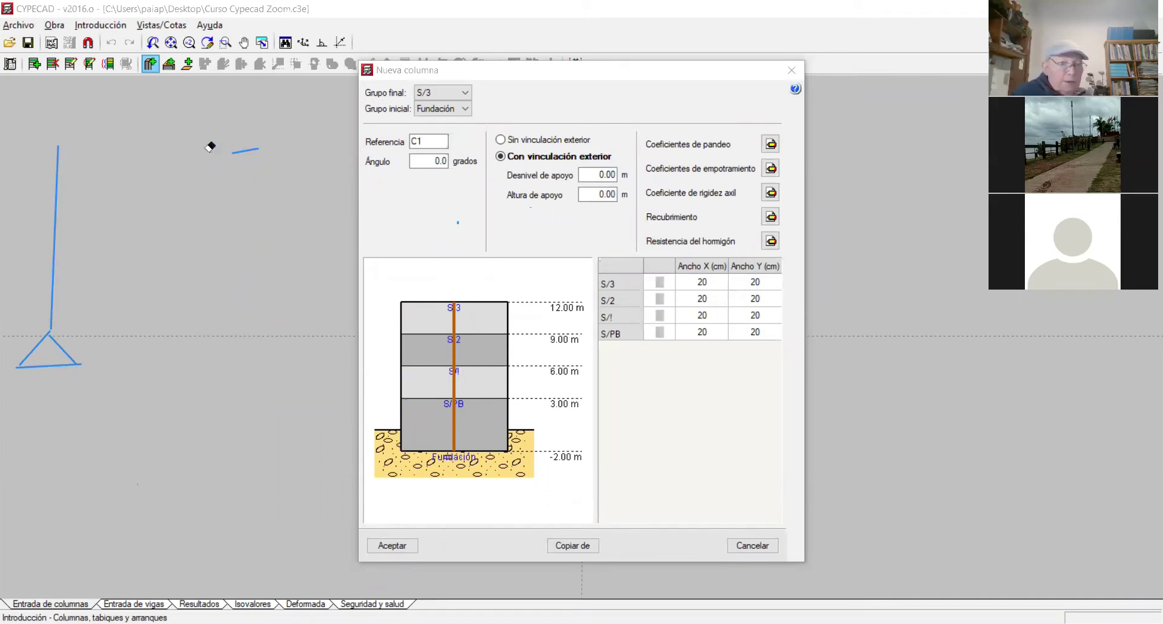
left_click(245, 149)
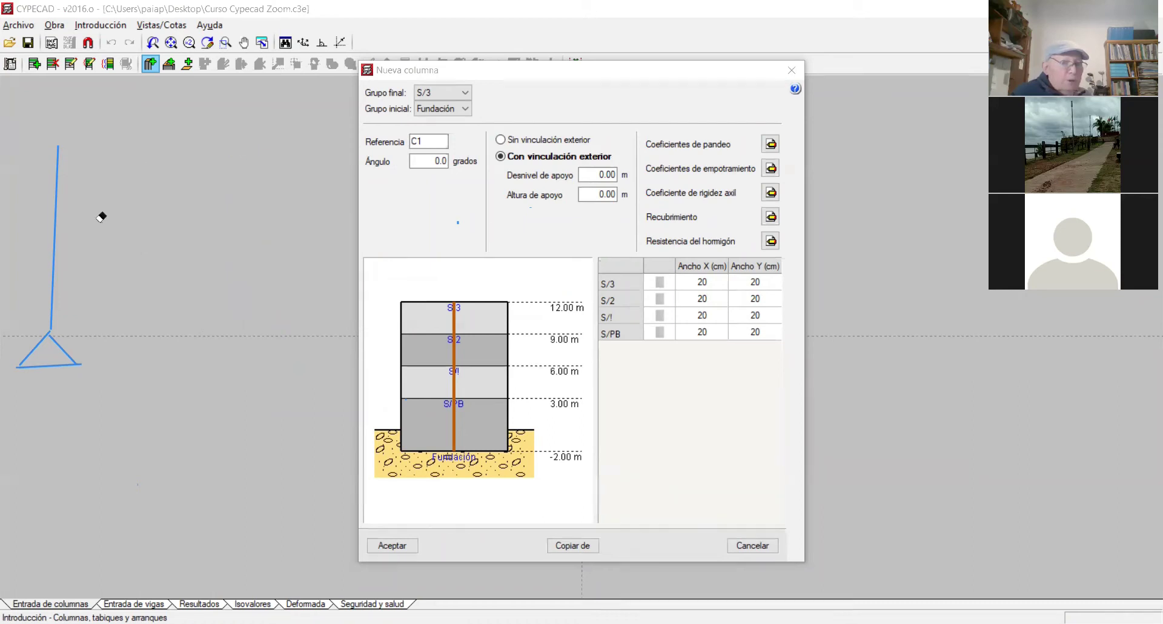
left_click(55, 194)
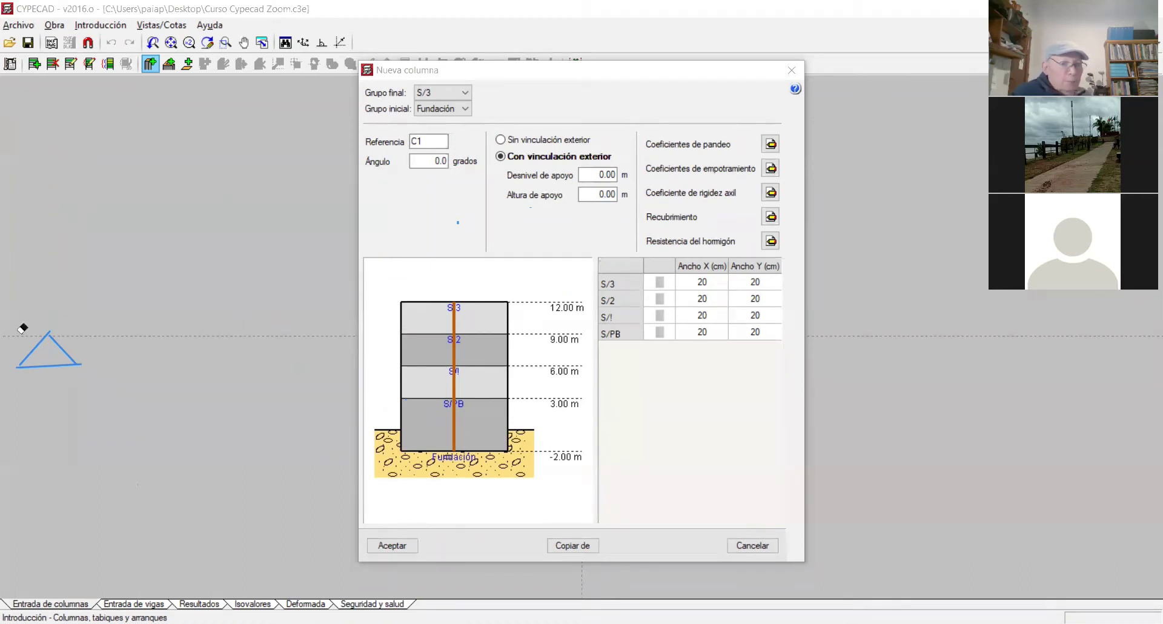
left_click(35, 345)
left_click(64, 345)
left_click(53, 366)
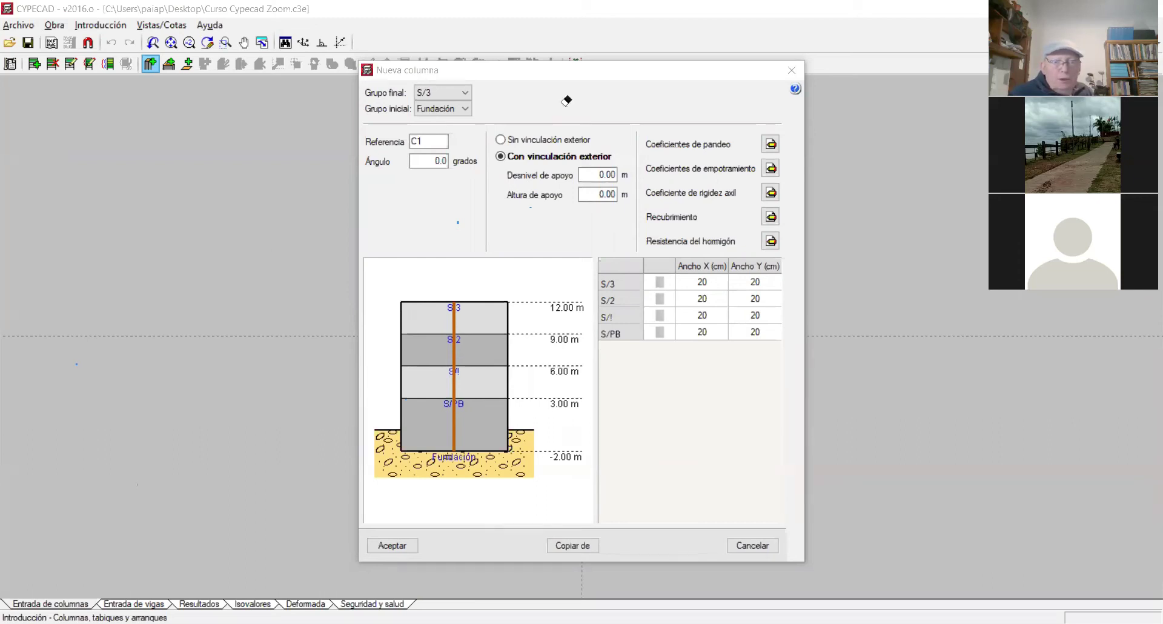
Sketch a sloping ground line with two short vertical columns standing on it at different heights, using blue annotation lines.
left_click(41, 410)
left_click(325, 223)
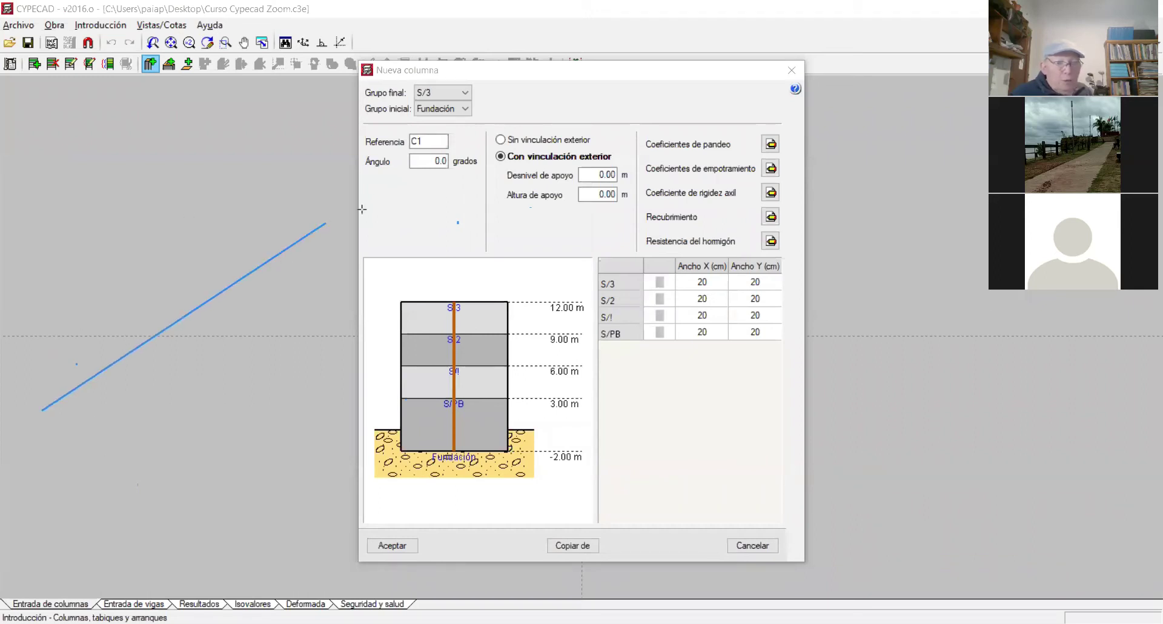
left_click(113, 282)
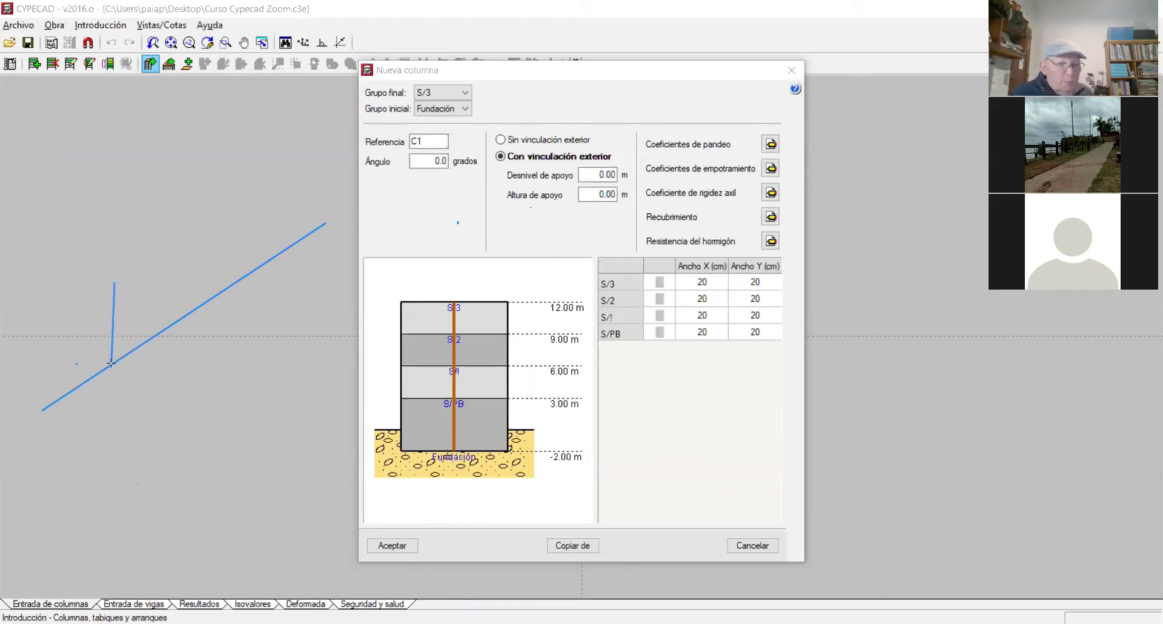
left_click(122, 349)
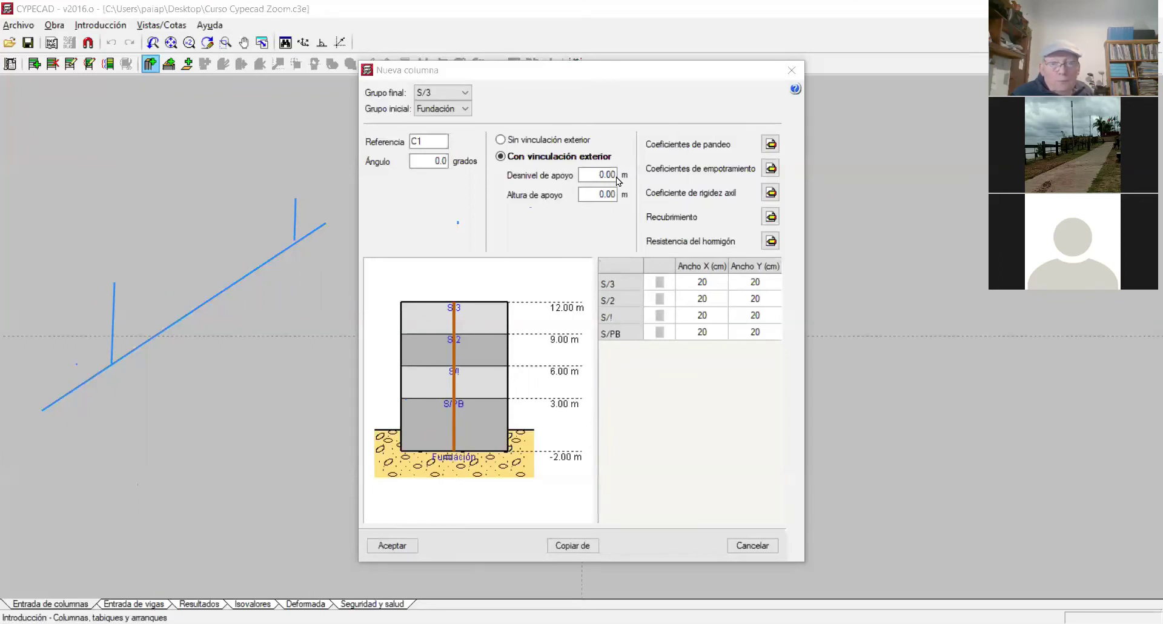
Review the new column's buckling coefficients floor by floor, and examine its fixity coefficients at head and foot.
left_click(771, 144)
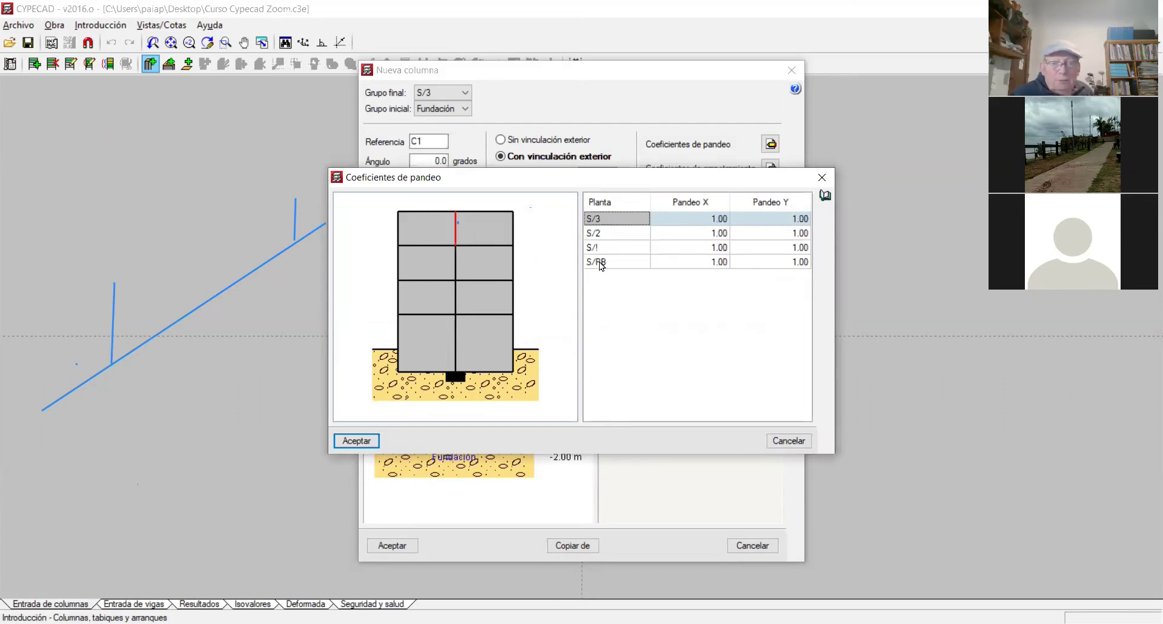
left_click(675, 232)
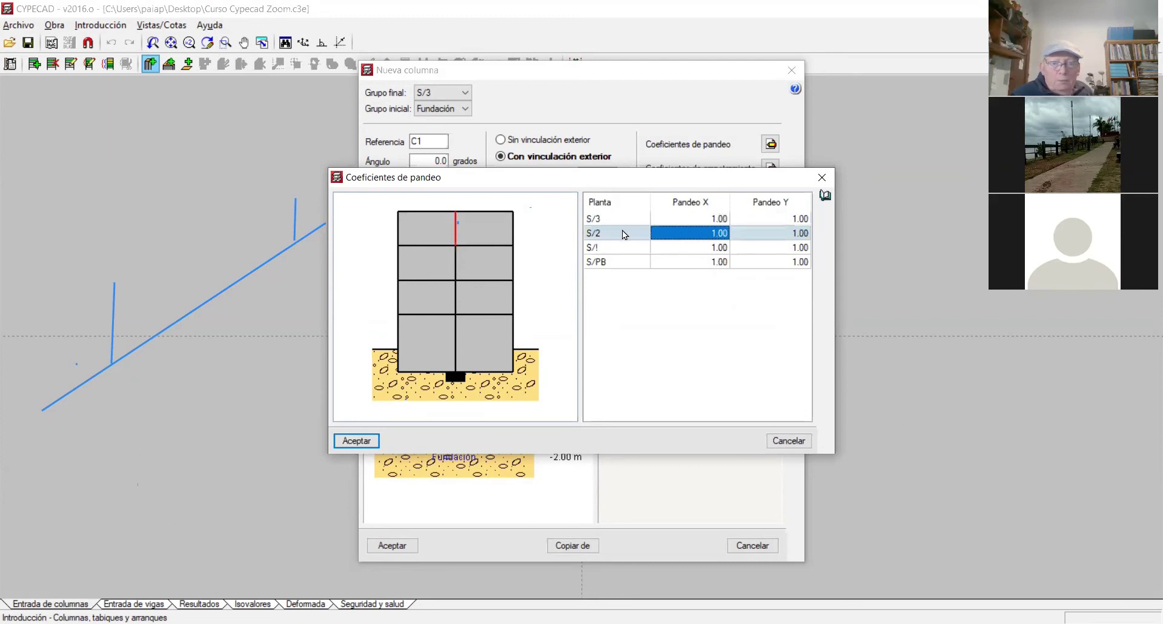
left_click(623, 249)
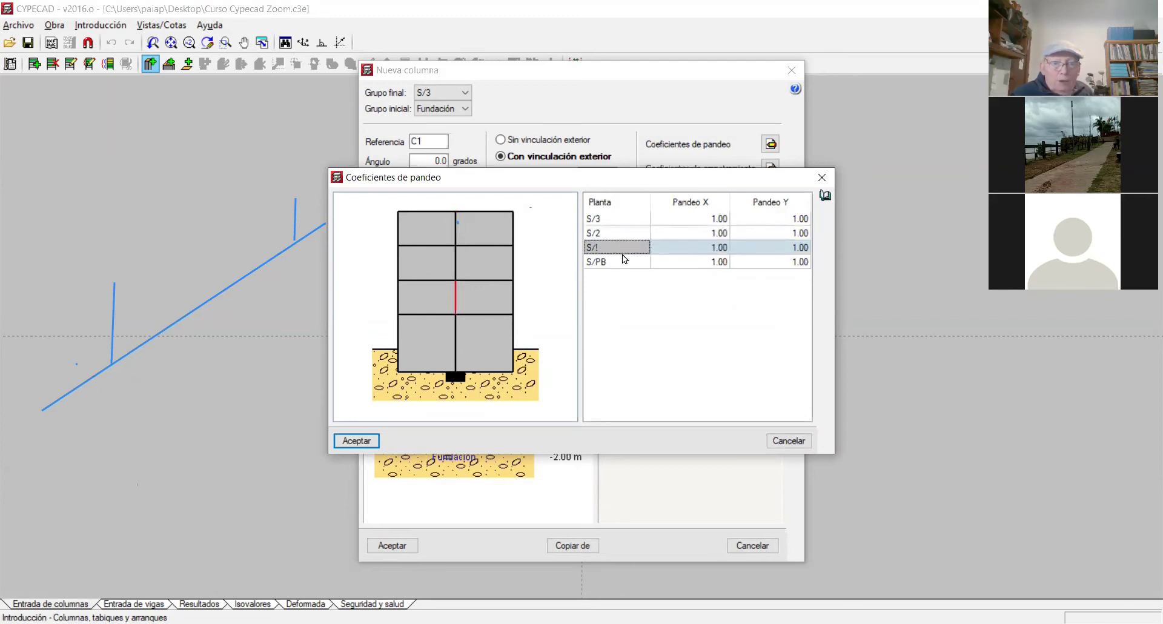
left_click(624, 262)
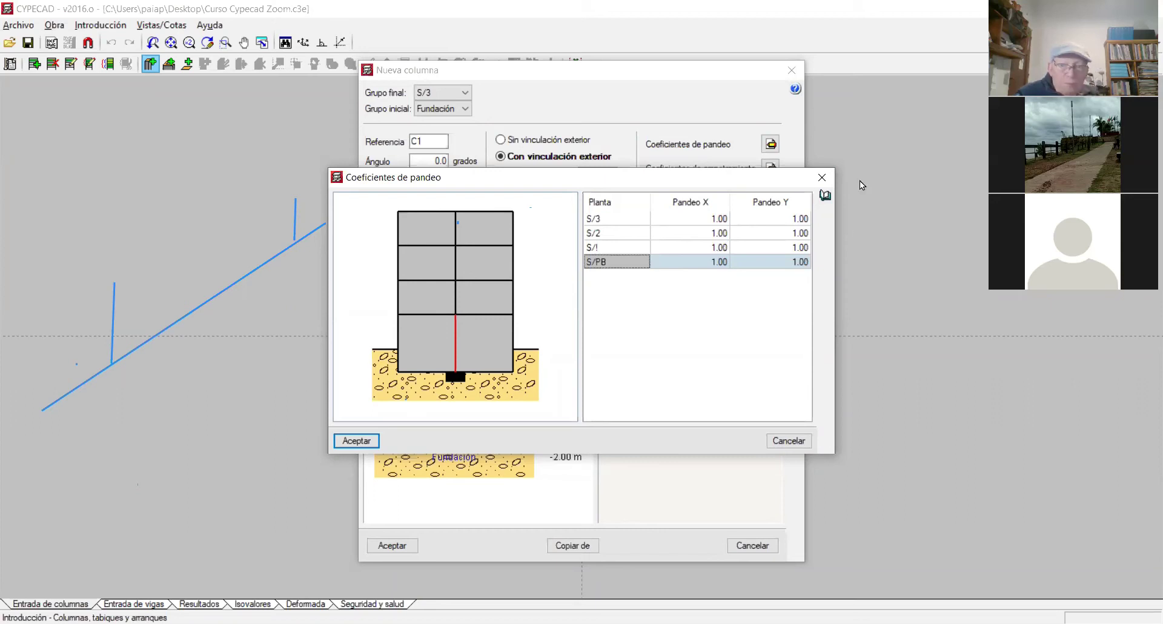
left_click(821, 178)
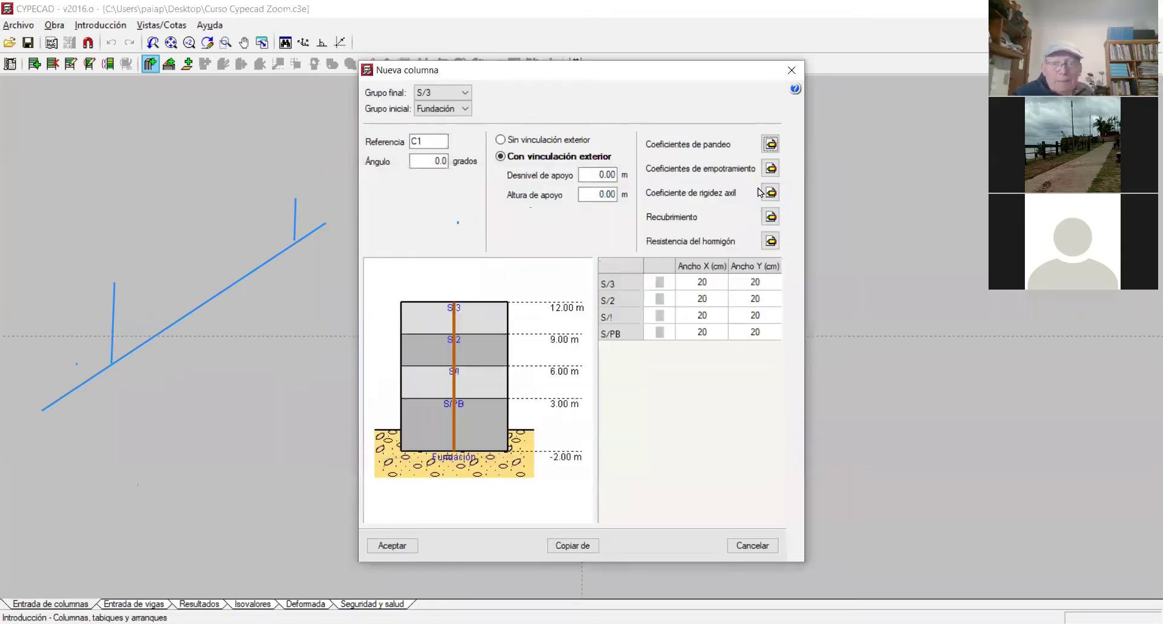
left_click(772, 169)
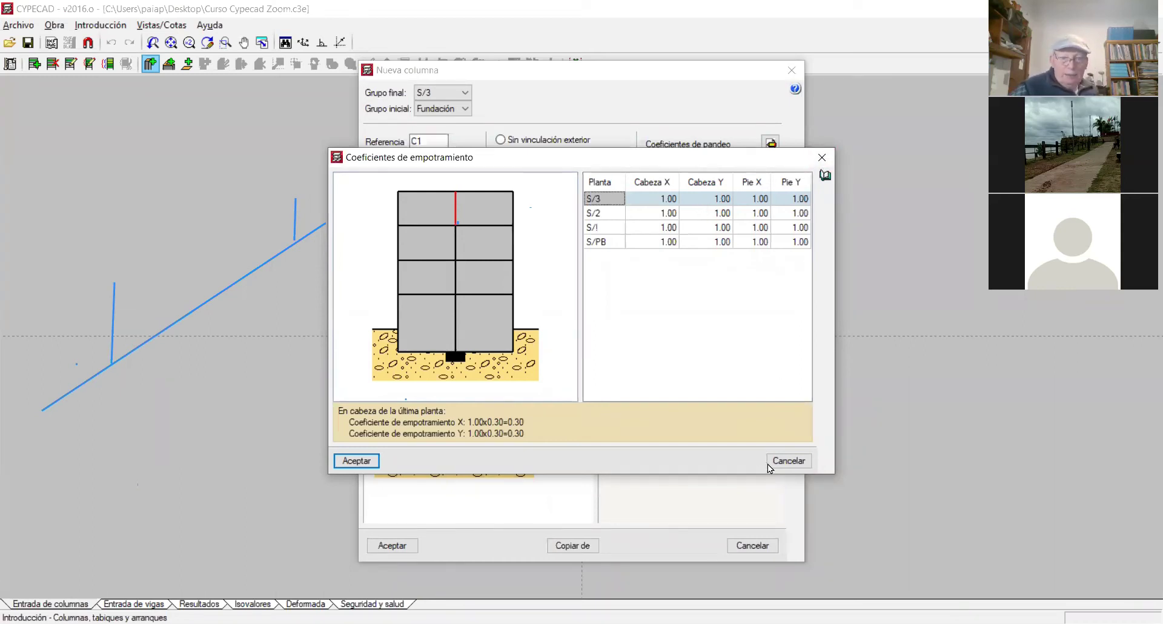
left_click(358, 460)
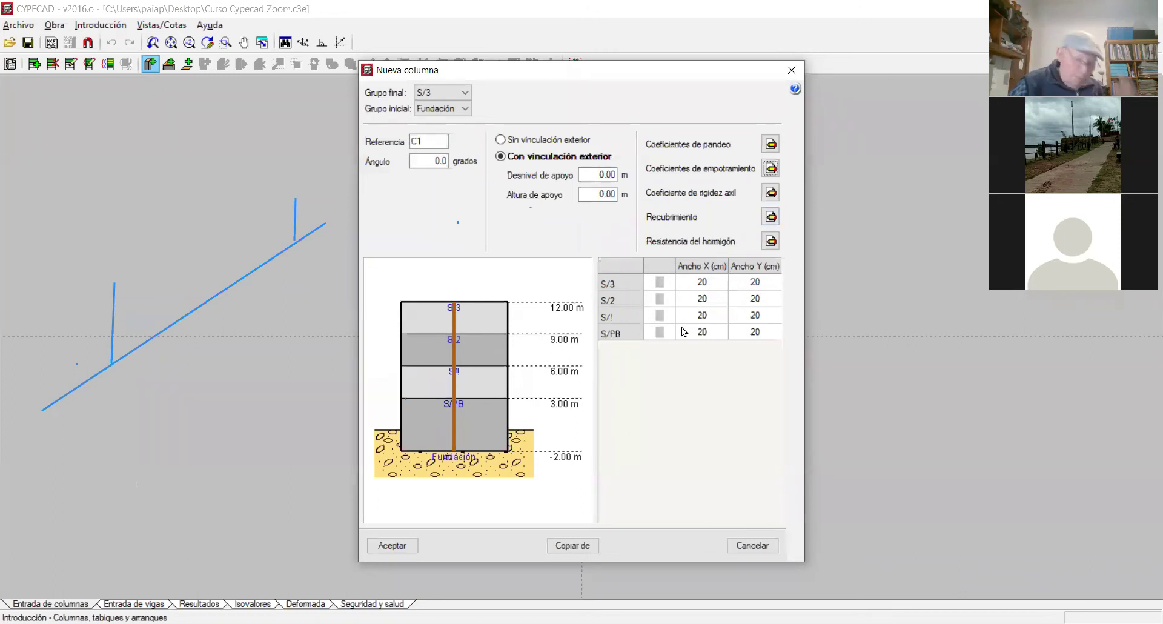
Check the column's X and Y section widths at floors S/3, S/2, S/1 and S/PB, and accept the new column data.
left_click(705, 284)
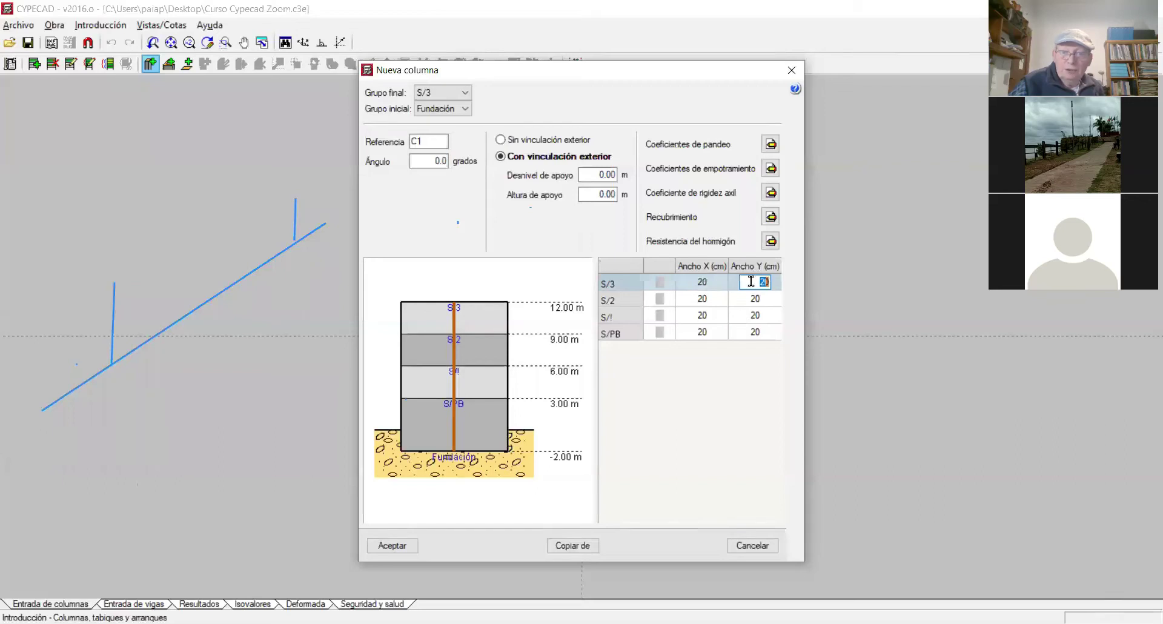
left_click(701, 302)
left_click(751, 304)
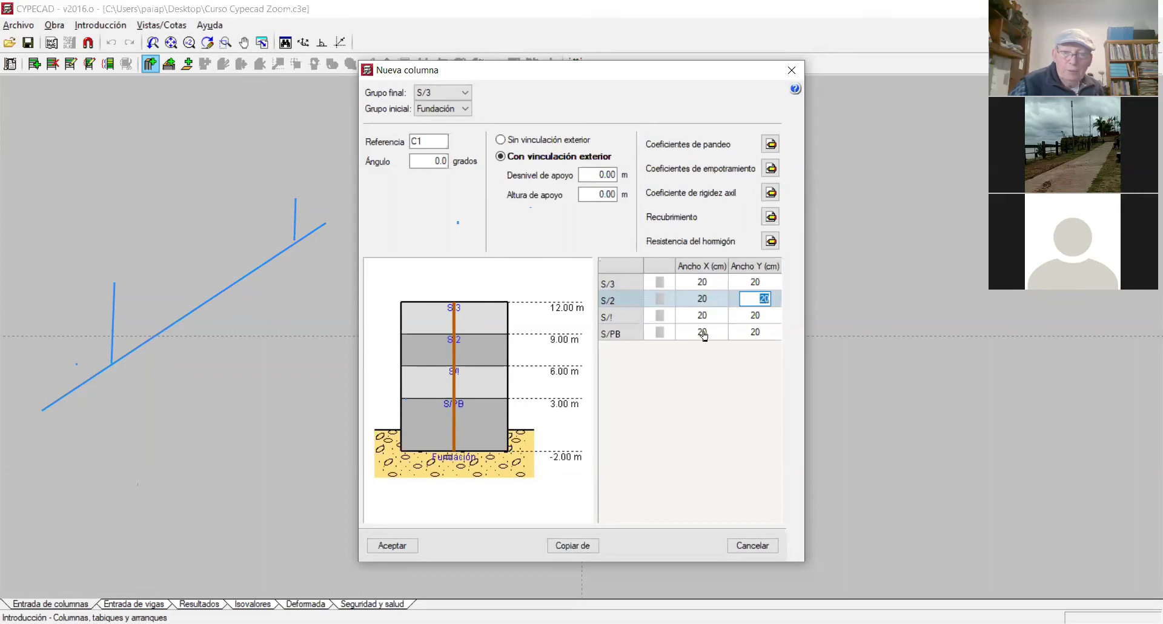
left_click(703, 332)
left_click(752, 333)
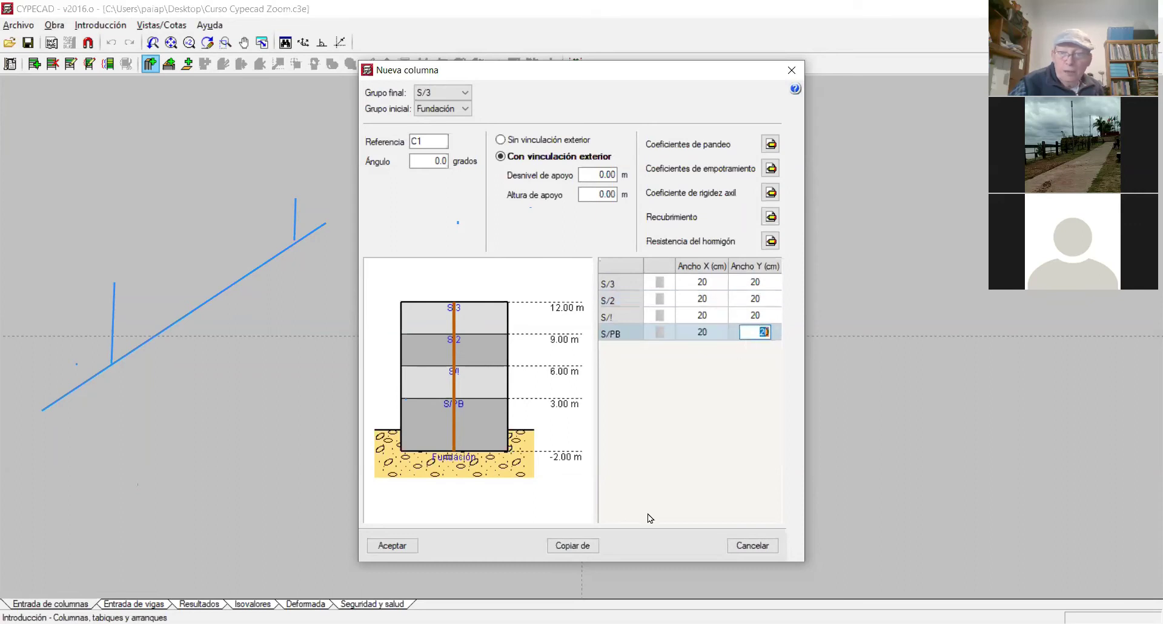
left_click(705, 313)
left_click(742, 317)
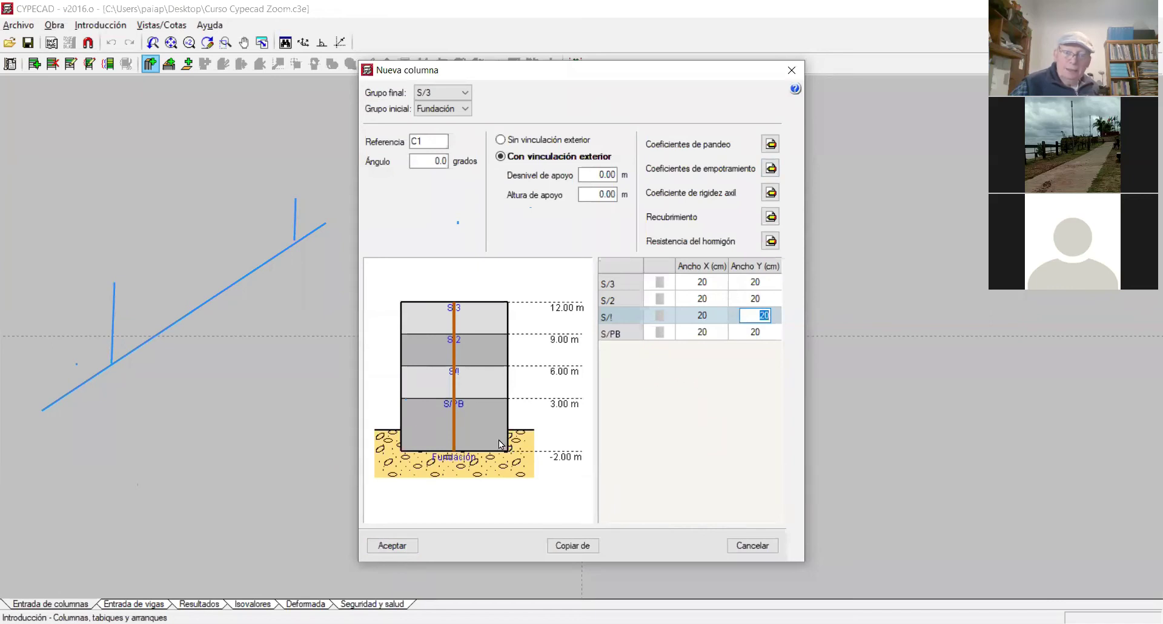
left_click(401, 545)
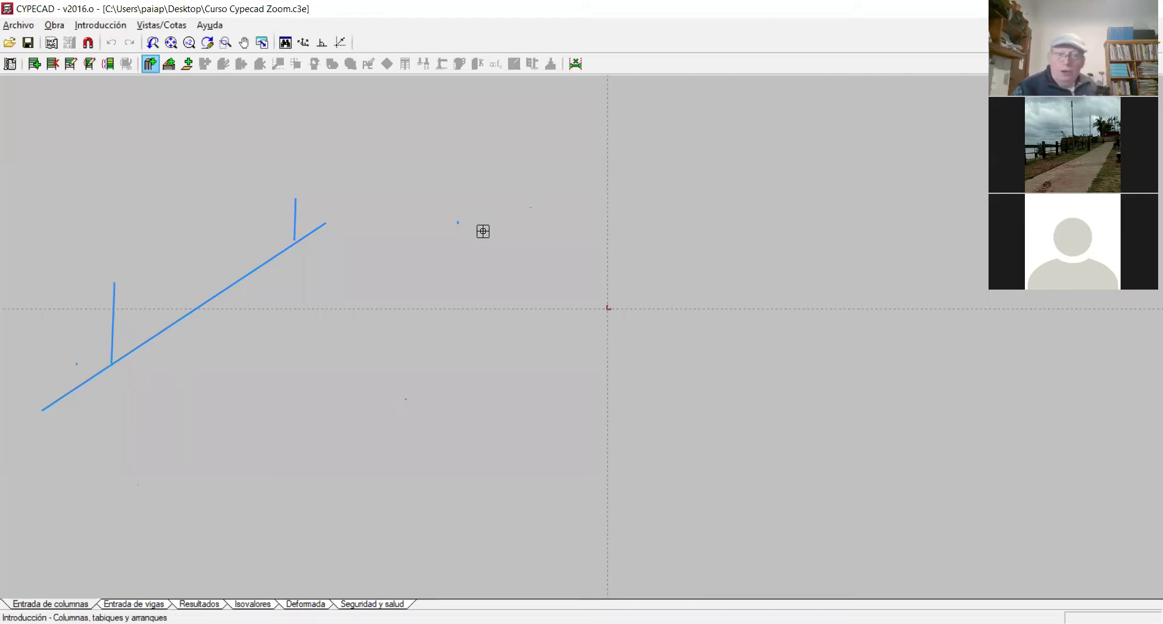
Place column C1 above and left of the origin, accepting offsets of 6.860 m horizontally and 7.135 m vertically.
left_click(489, 187)
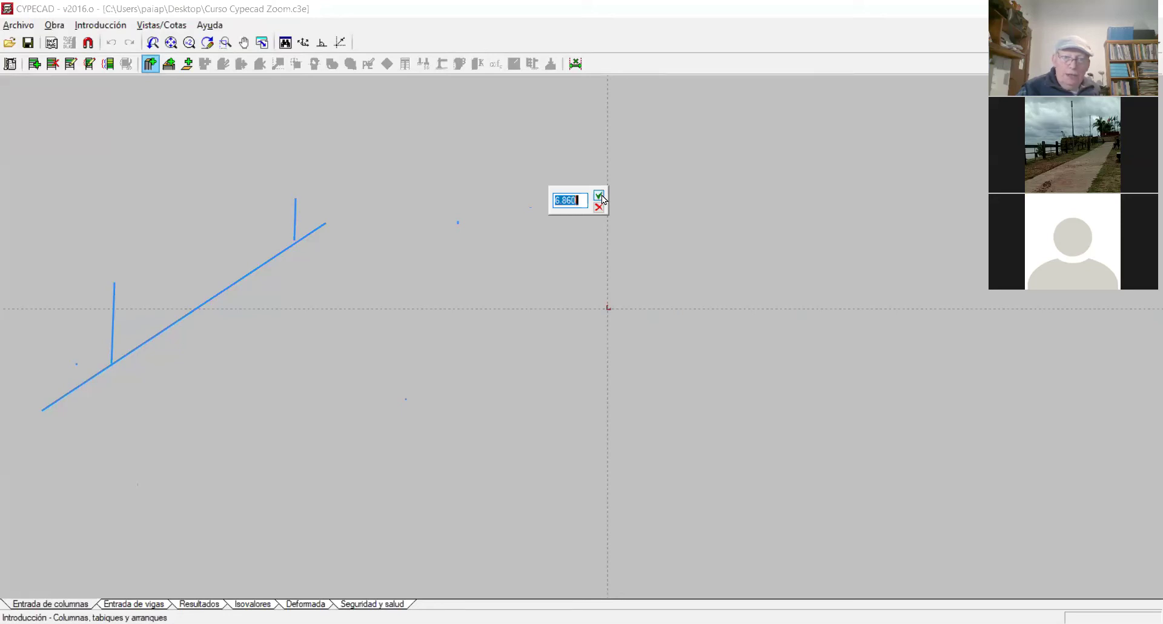
left_click(598, 197)
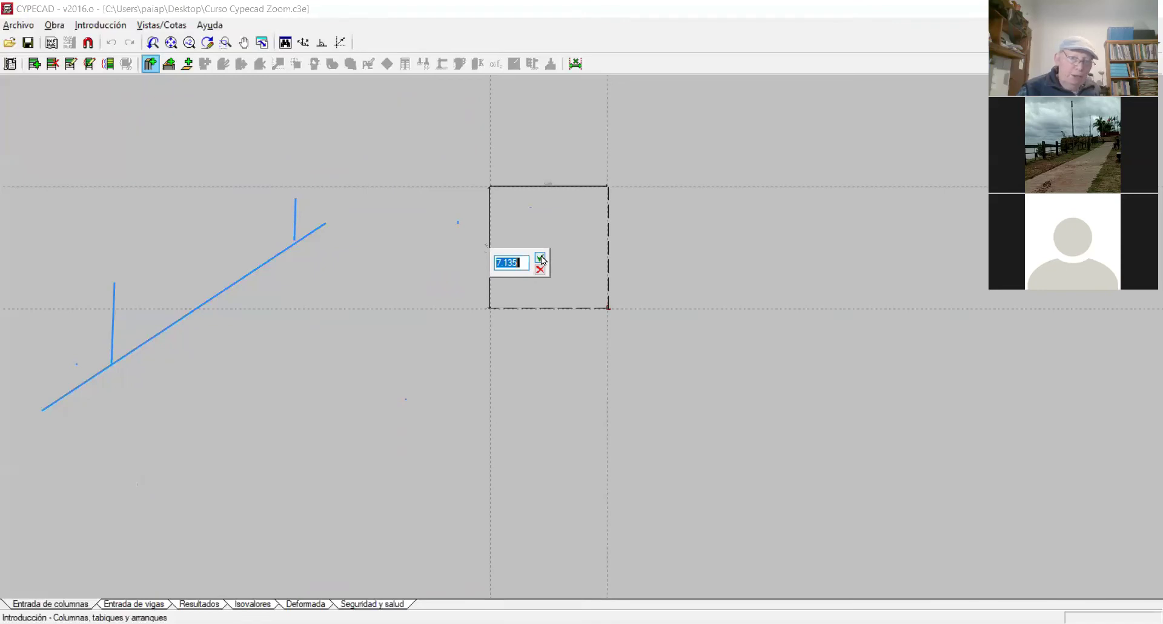
left_click(541, 259)
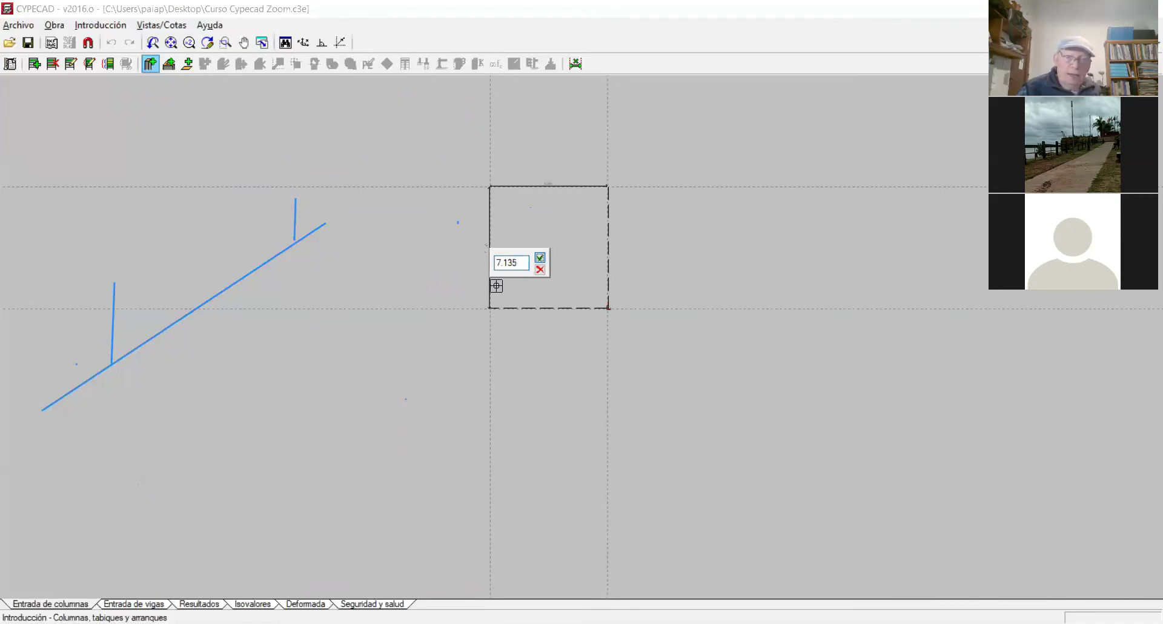
Place a second column level with C1 and to its right, accepting a spacing of 18.440 m.
scroll(497, 164, "down", 1)
scroll(495, 171, "down", 3)
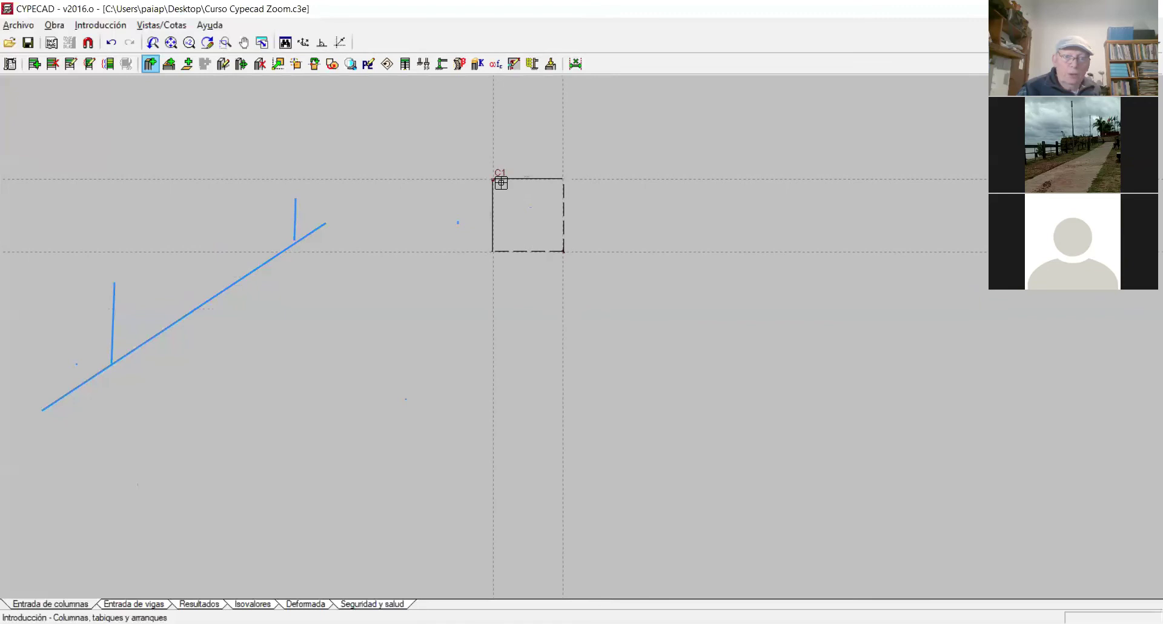
scroll(501, 183, "down", 2)
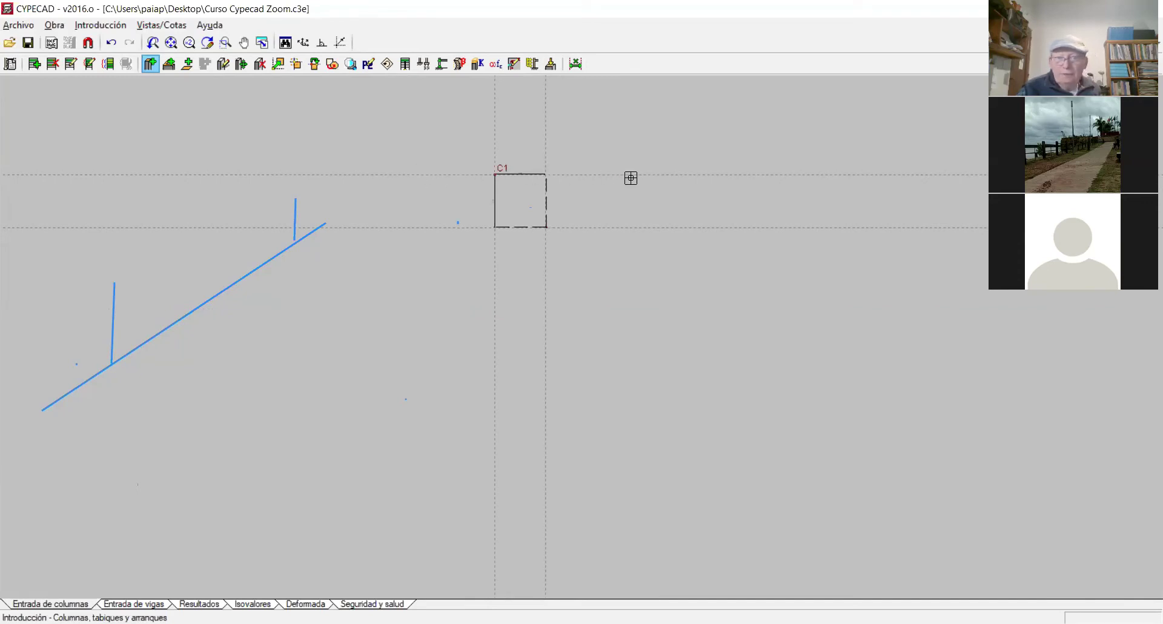
left_click(514, 176)
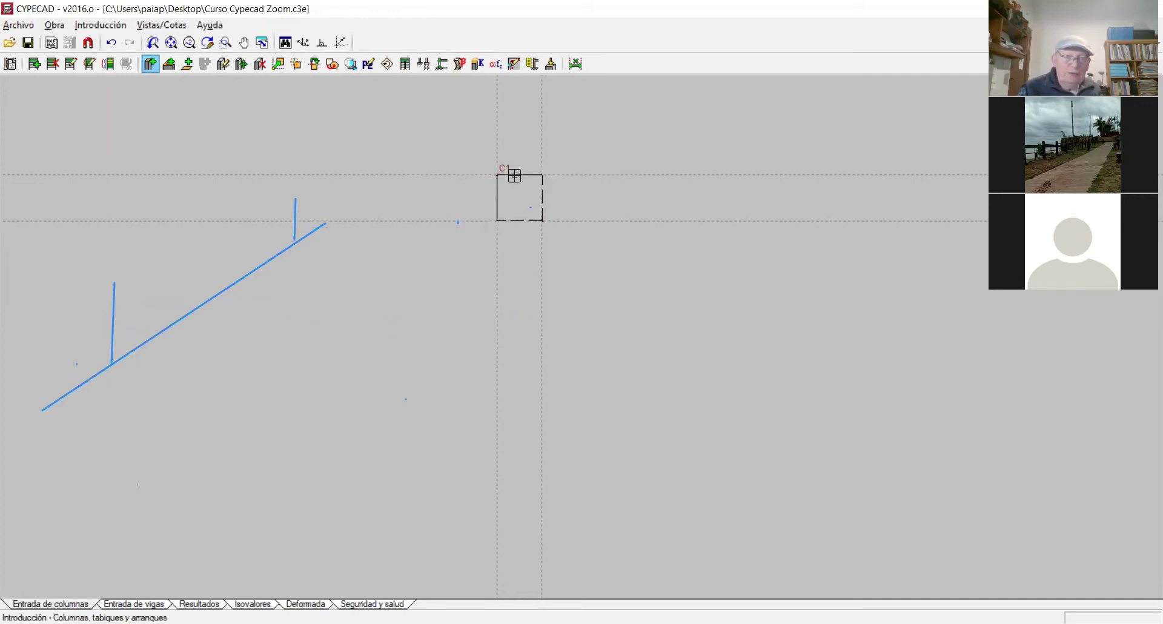
left_click(617, 176)
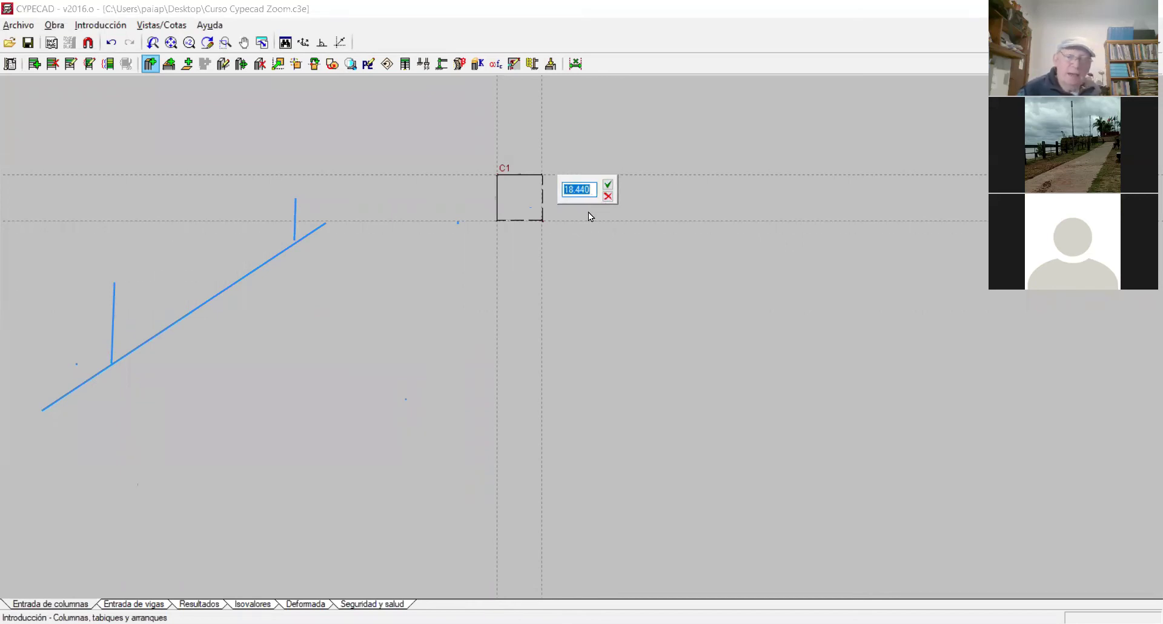
left_click(609, 186)
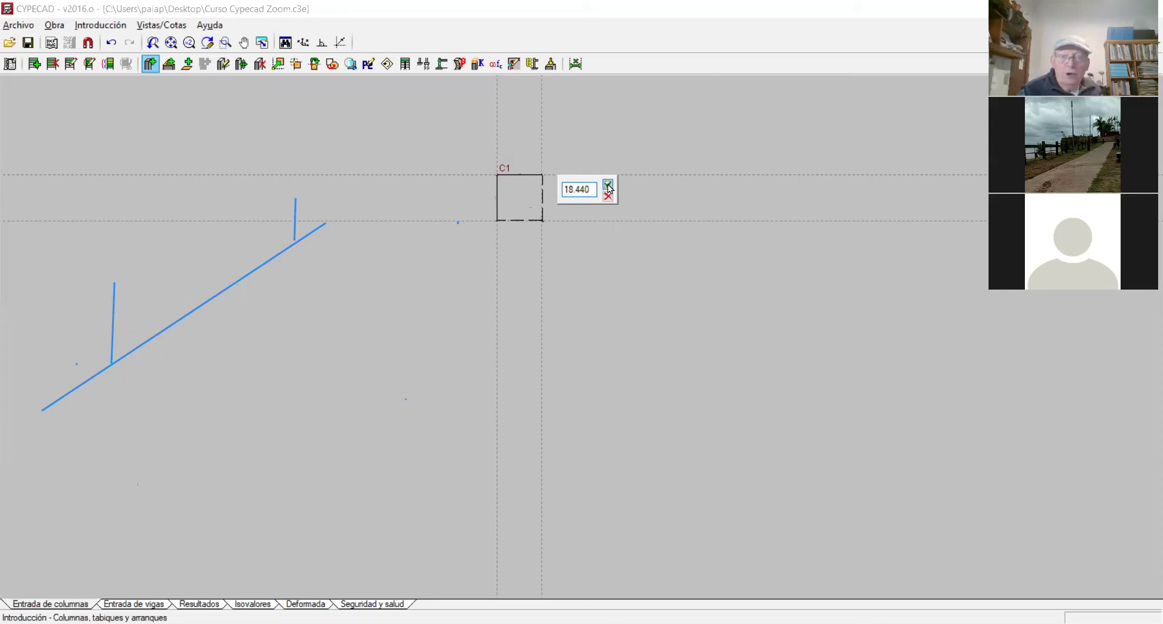
Examine the dimensions linking C1, C2 and the origin in the plan.
scroll(625, 165, "up", 3)
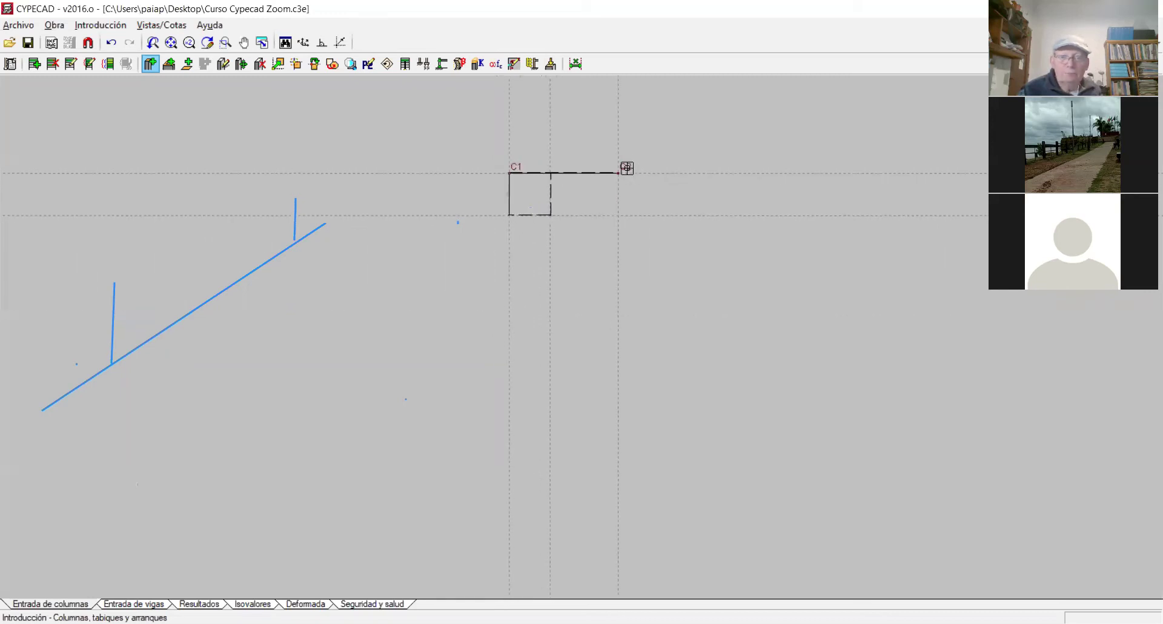
scroll(624, 169, "up", 4)
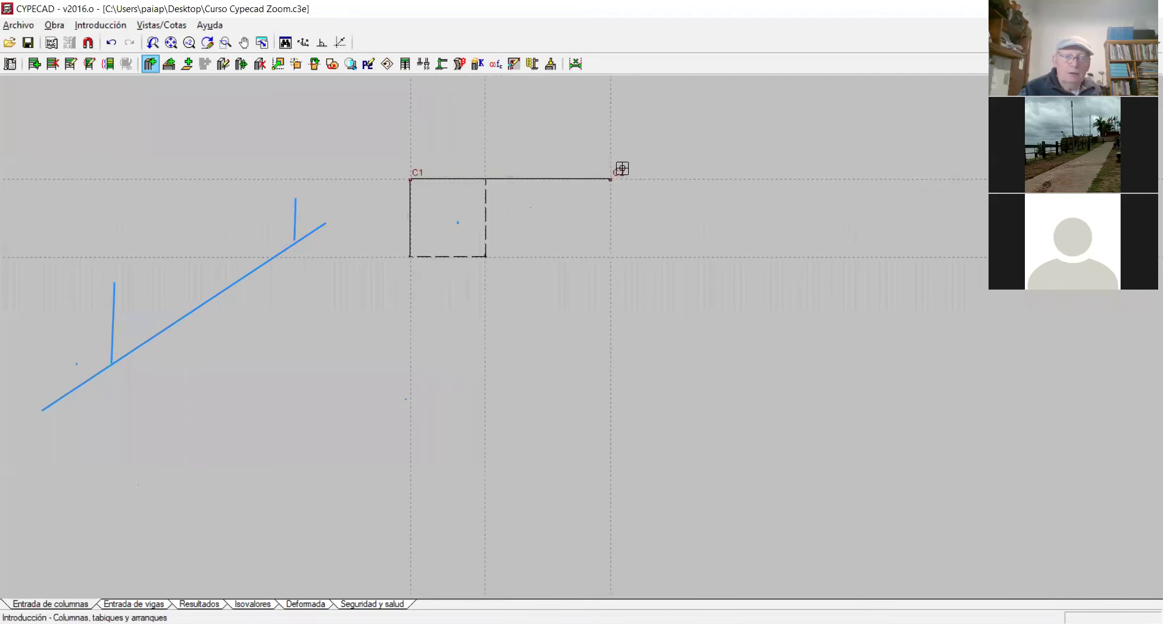
scroll(622, 160, "up", 4)
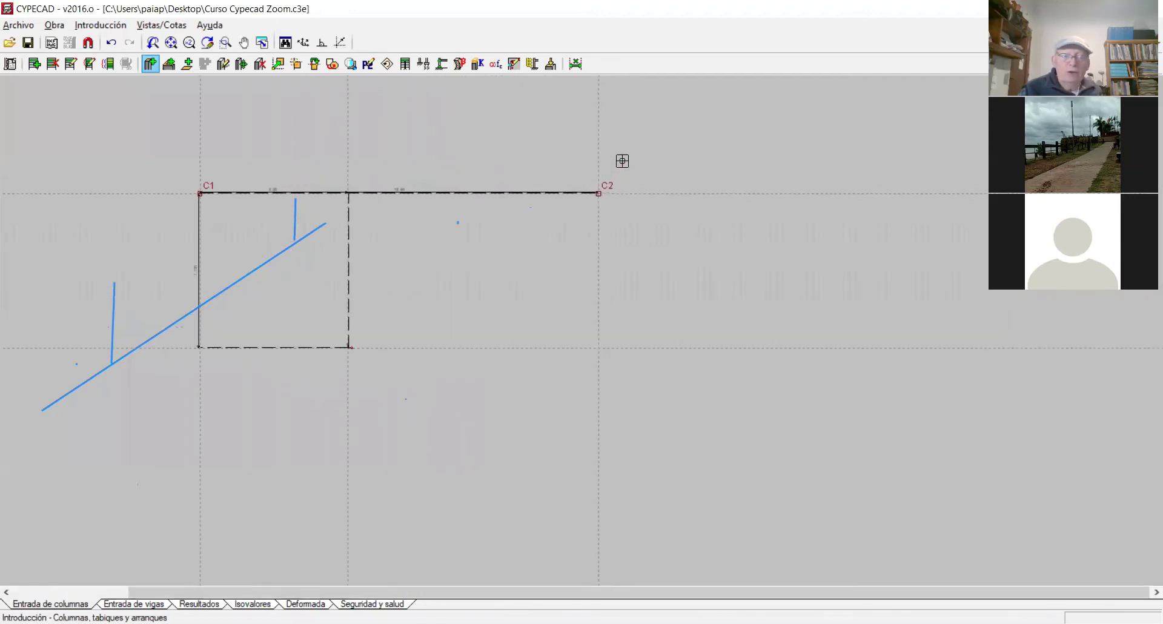
scroll(73, 192, "up", 3)
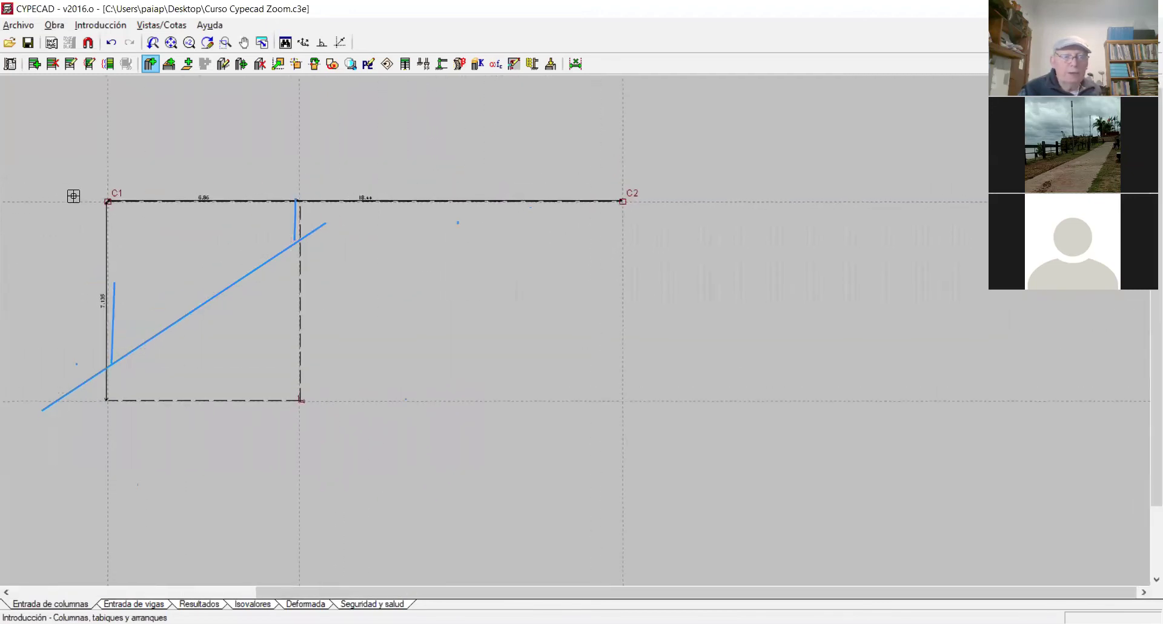
scroll(75, 189, "up", 1)
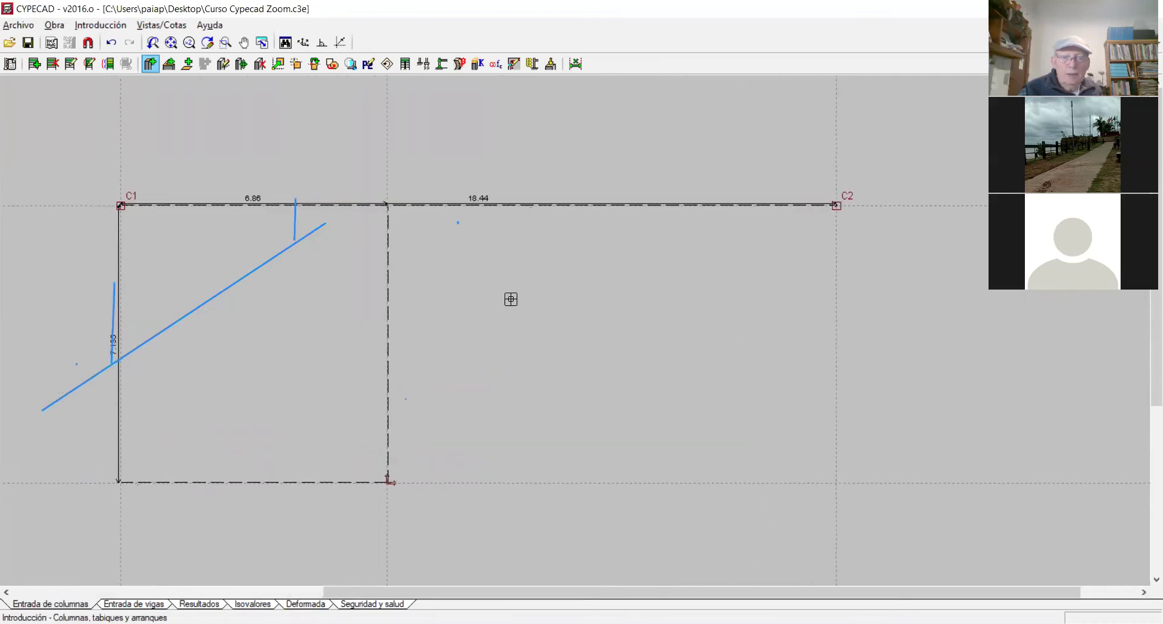
scroll(223, 288, "up", 1)
scroll(321, 318, "down", 2)
scroll(312, 327, "down", 1)
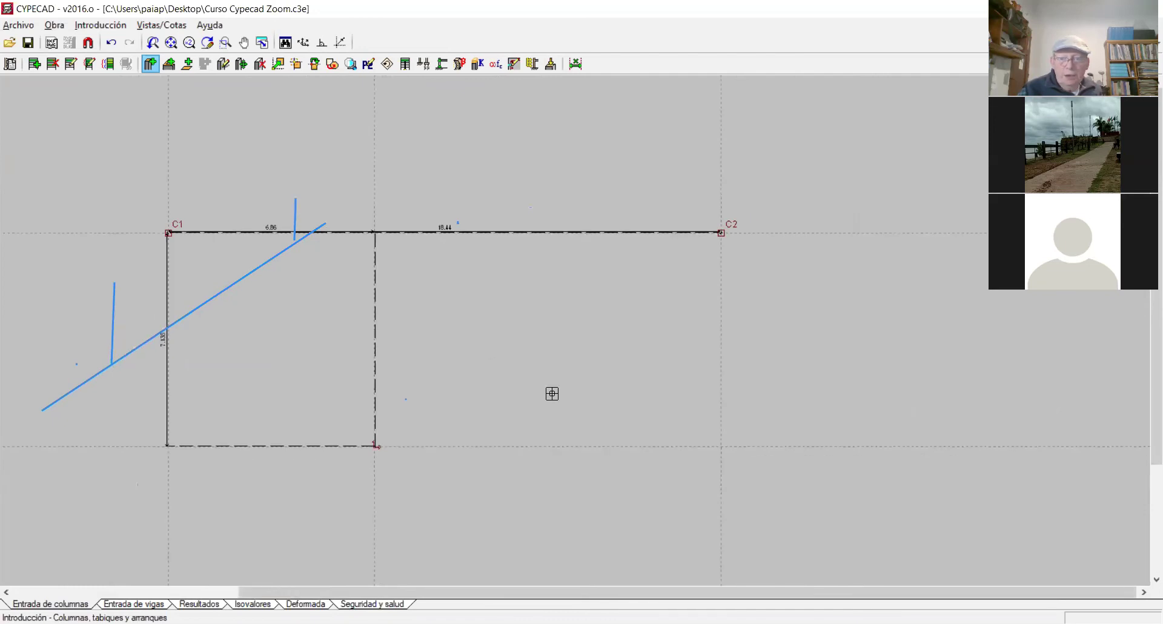
Place a third column directly below C2 at a distance of 5.000 m.
left_click(720, 445)
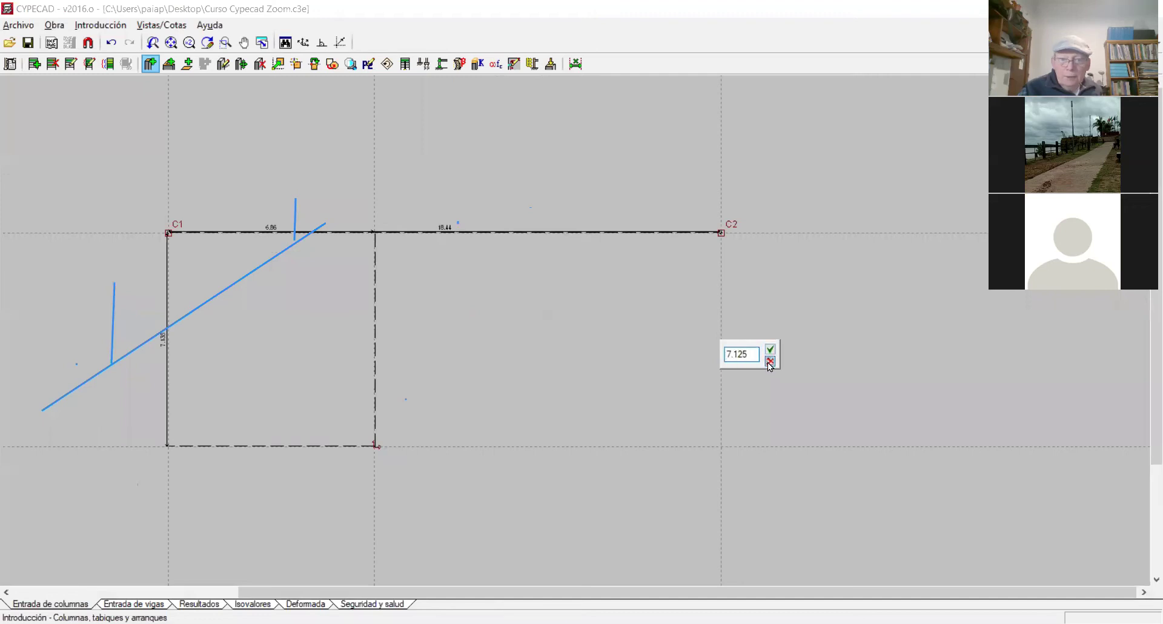
left_click(769, 362)
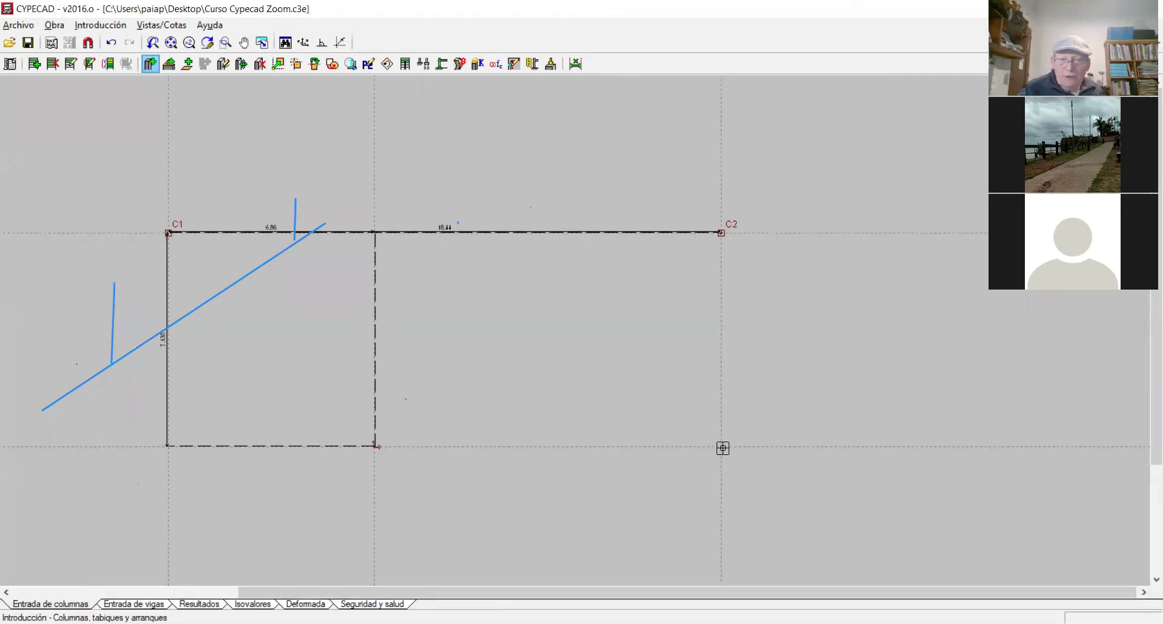
left_click(722, 445)
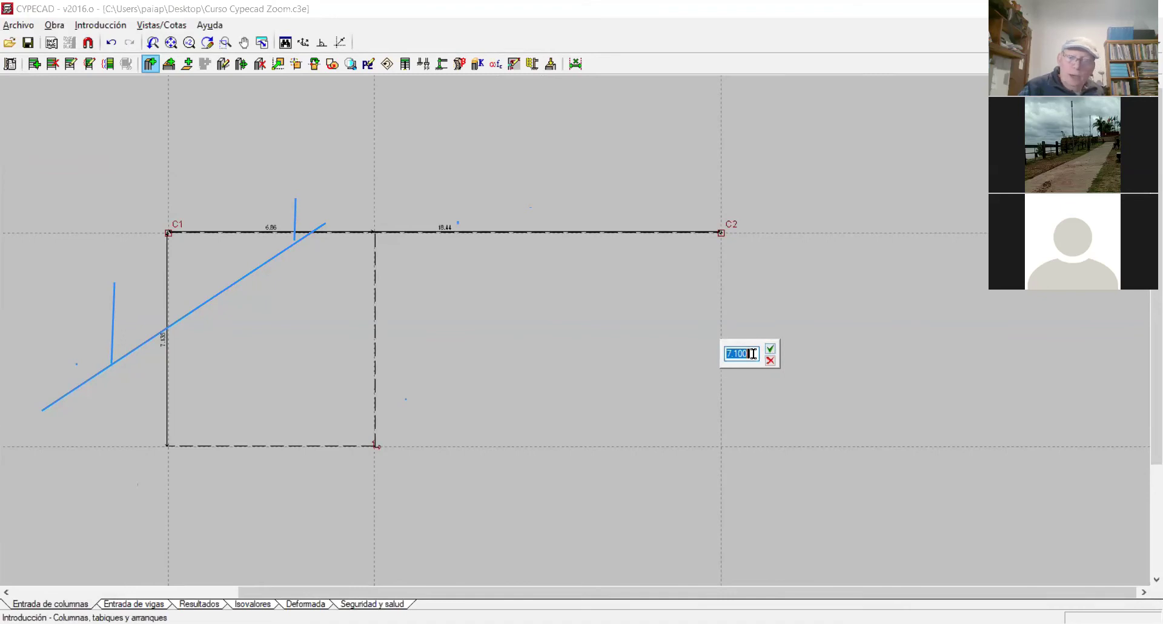
type("5.000")
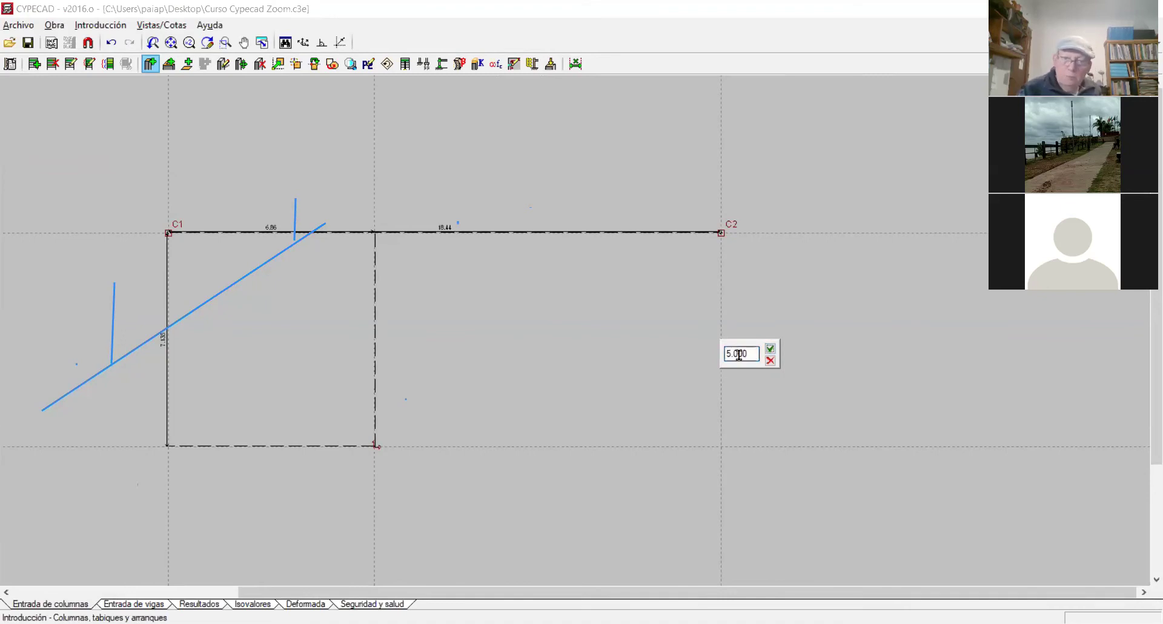
left_click(771, 349)
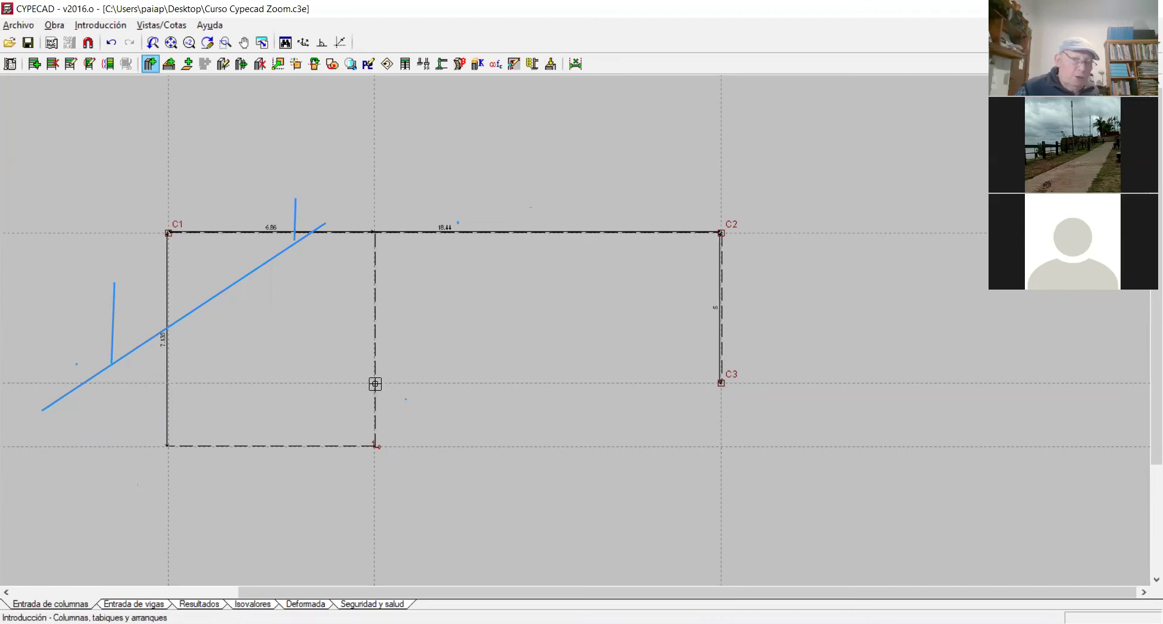
Place a fourth column below C3 where C2's vertical axis meets the origin's horizontal axis, accepting a distance of 2.130 m.
scroll(727, 255, "down", 3)
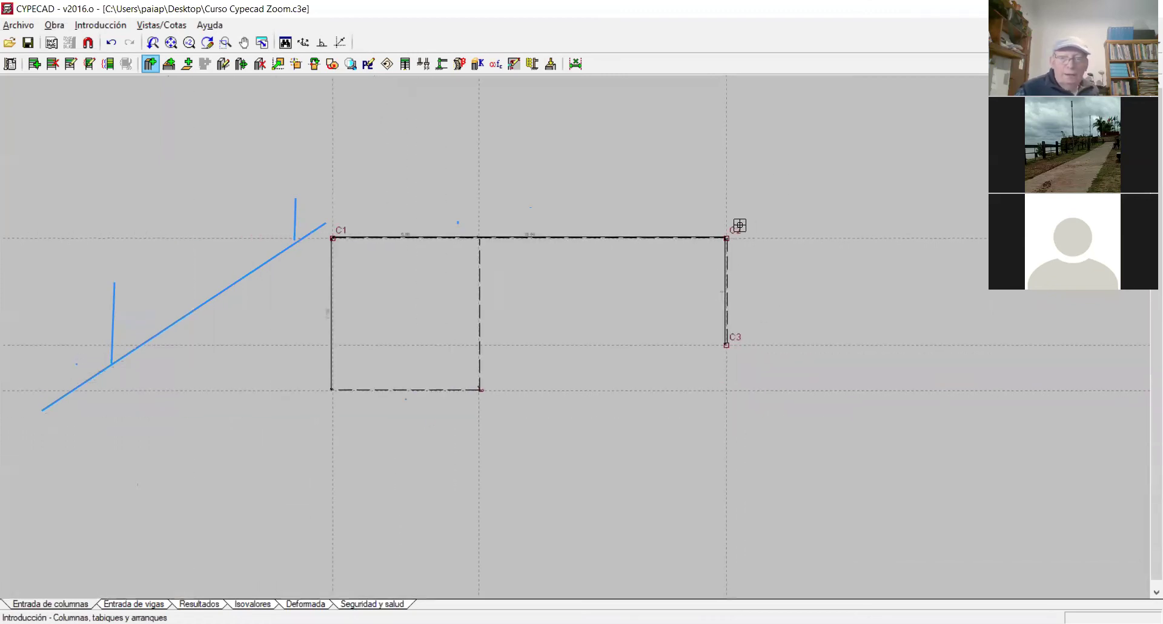
scroll(740, 219, "up", 4)
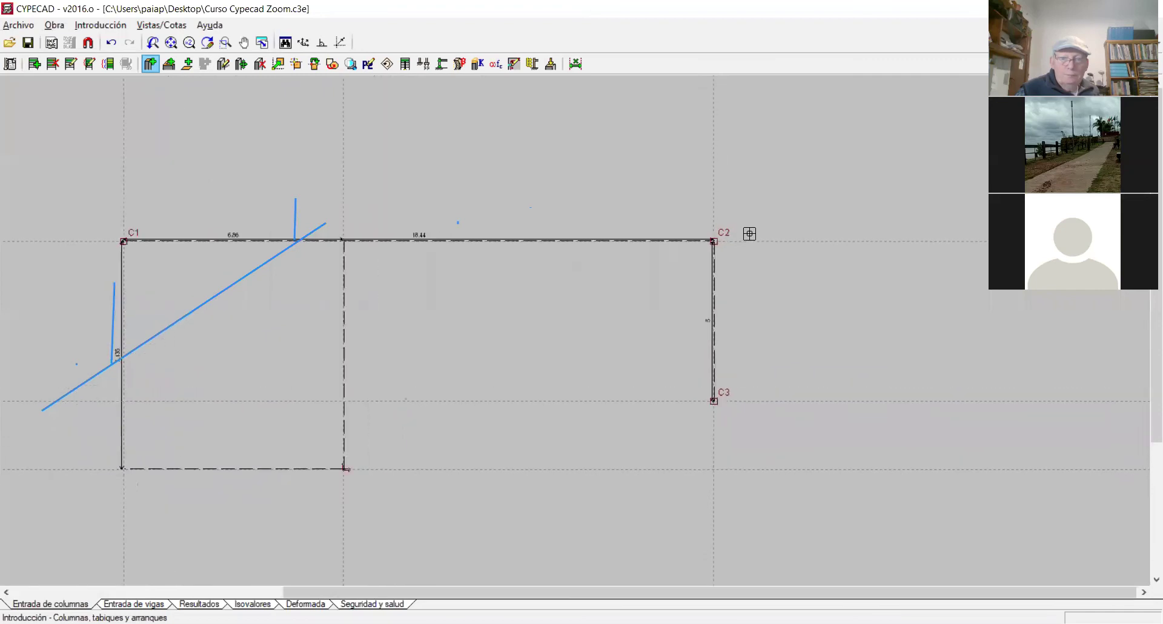
scroll(749, 234, "up", 3)
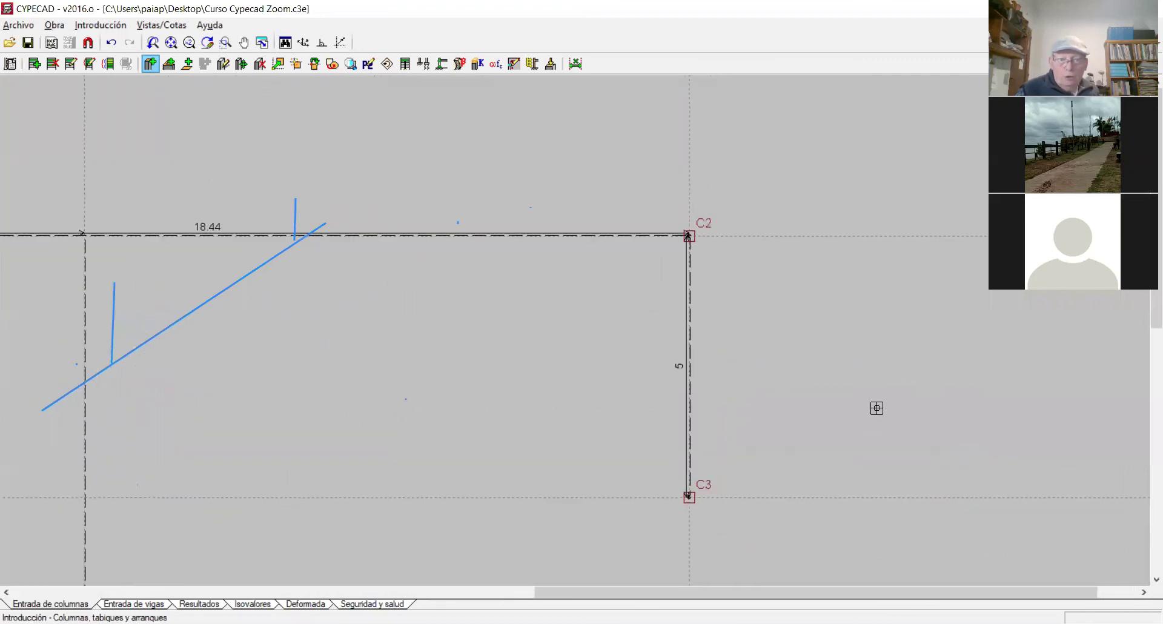
scroll(751, 285, "down", 3)
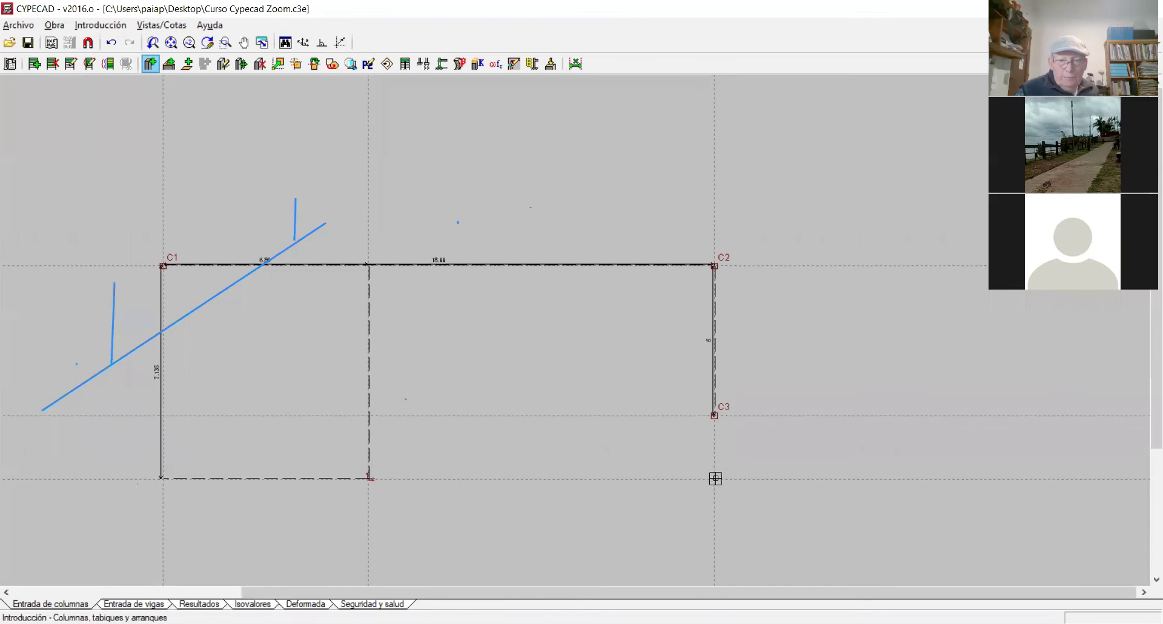
left_click(716, 478)
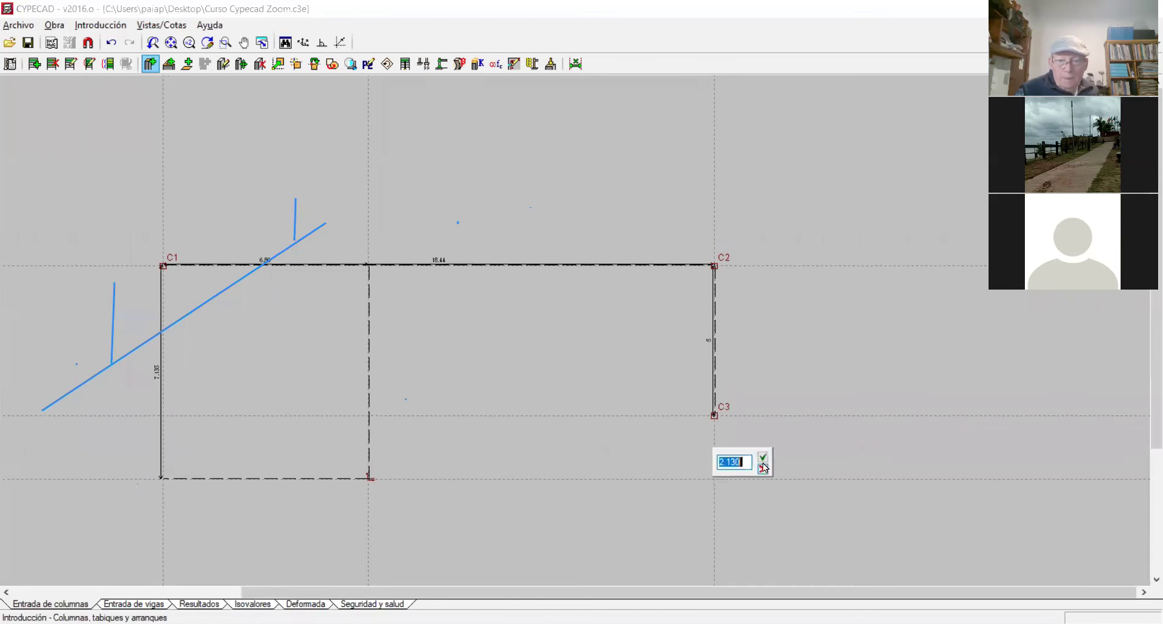
left_click(763, 459)
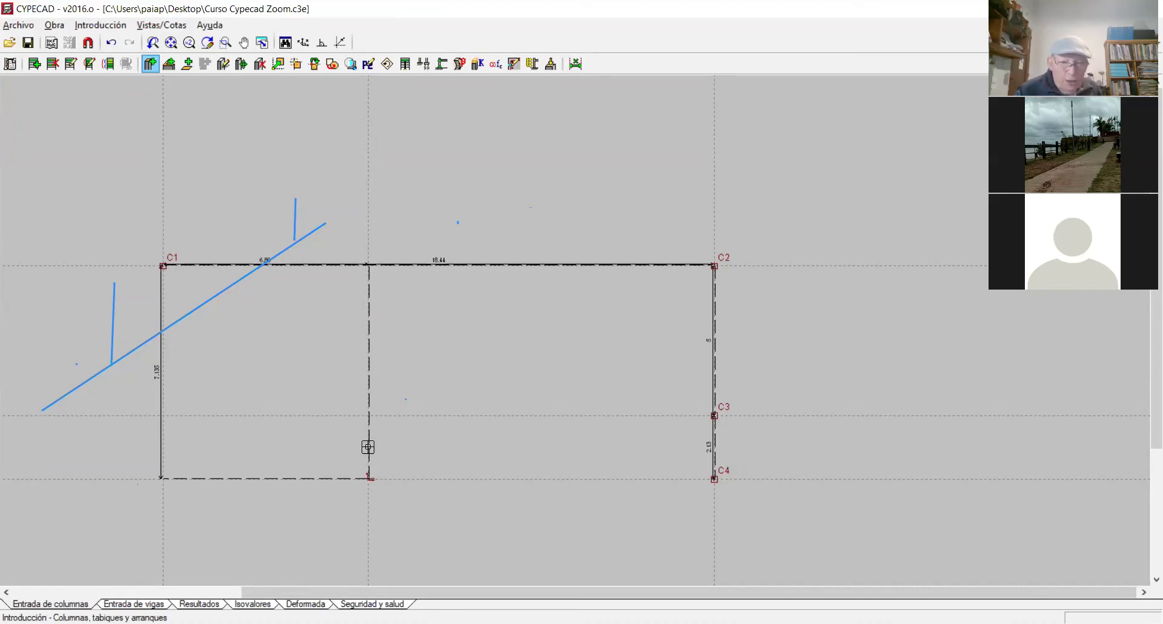
Place a fifth column right of the origin by coordinates, with X at 4 m and its axis 1.865 m above C3's.
scroll(354, 514, "up", 2)
scroll(381, 507, "up", 5)
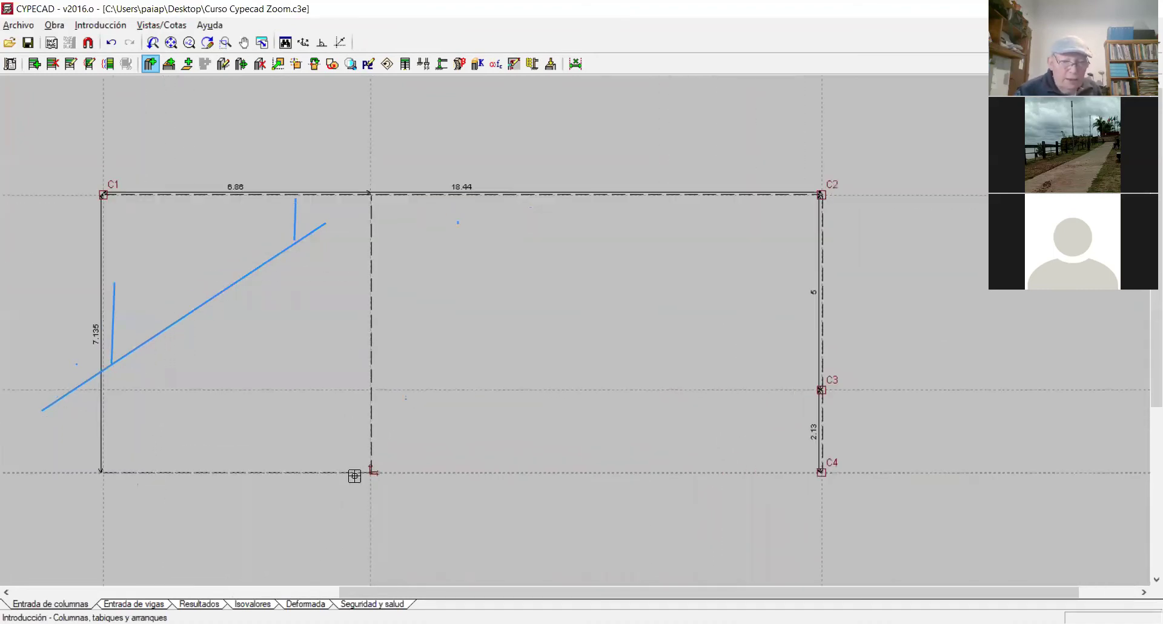
scroll(376, 482, "up", 2)
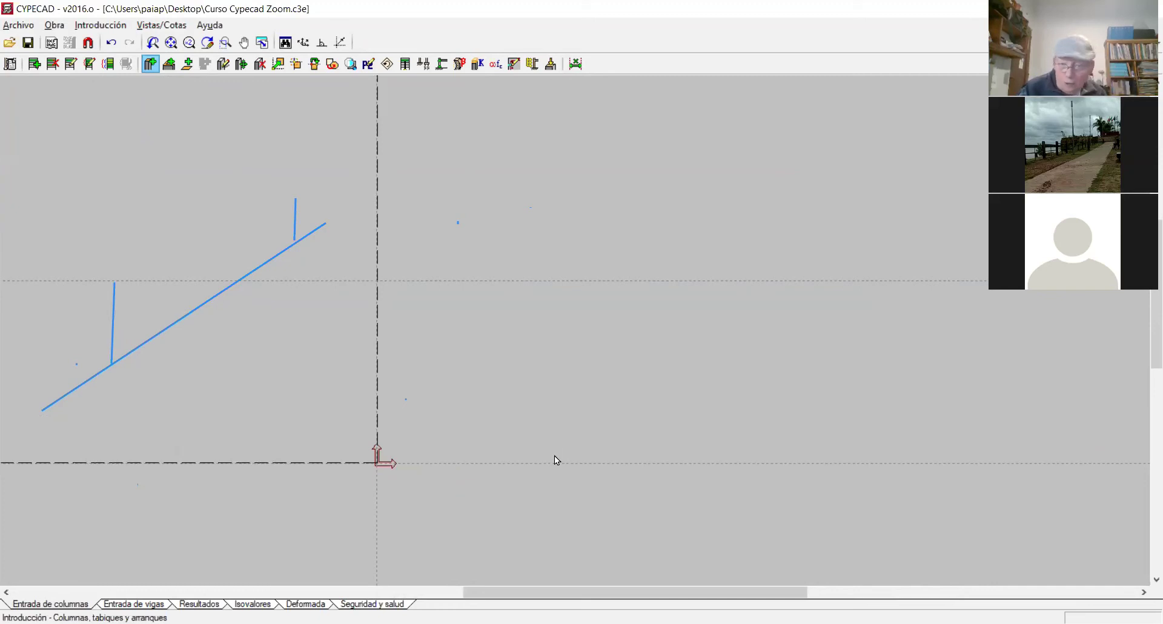
type("4")
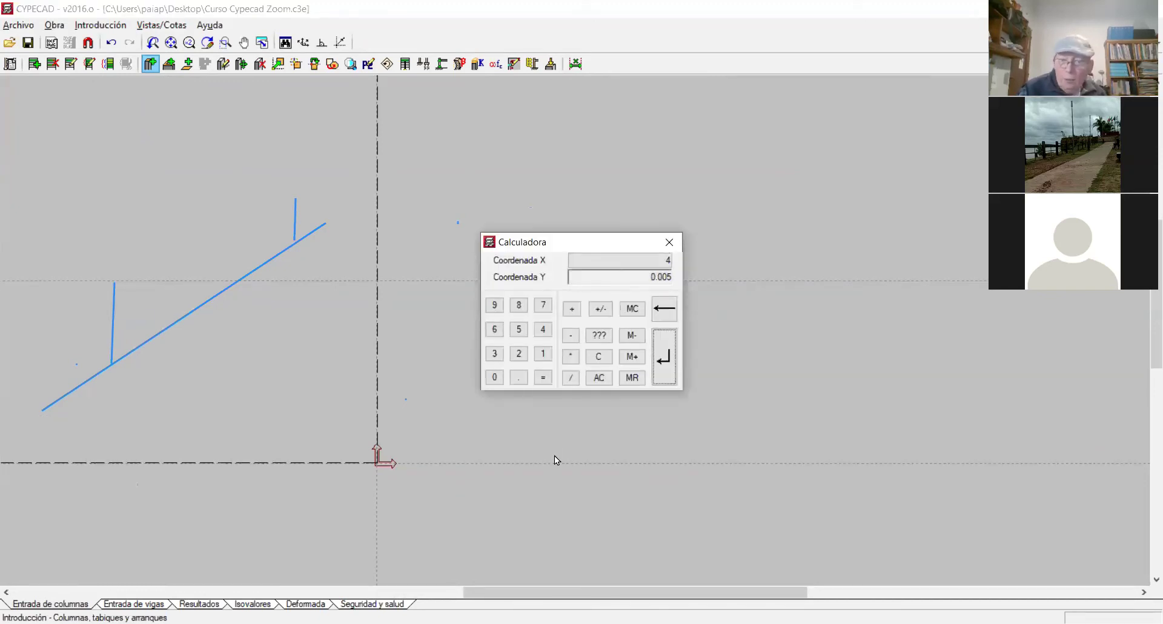
key("Return")
scroll(746, 221, "down", 3)
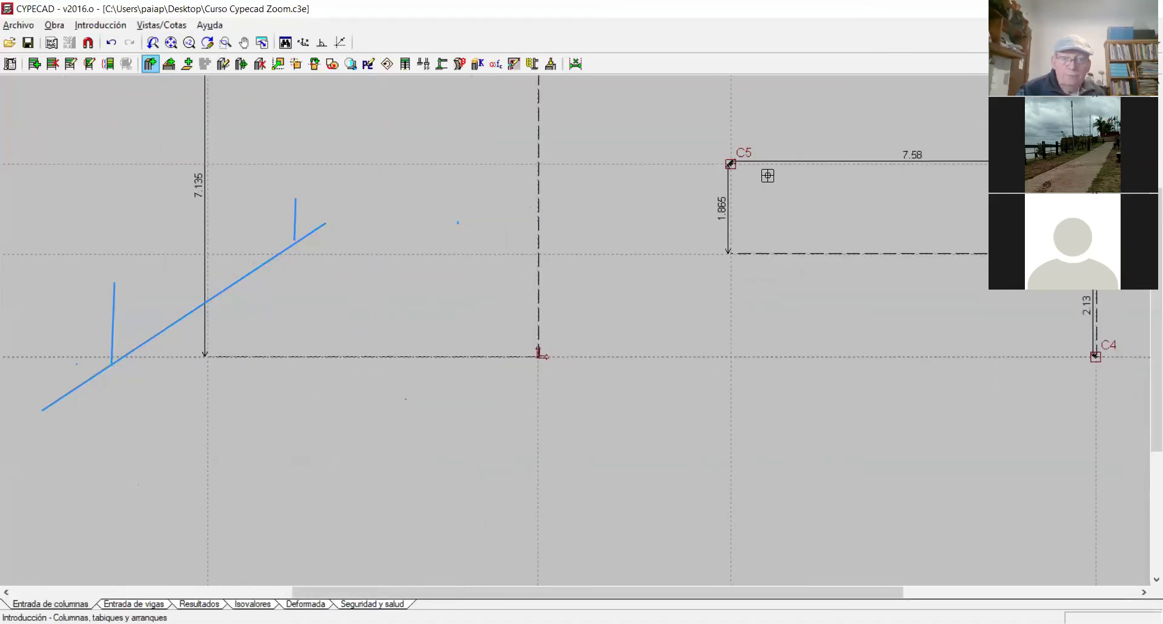
scroll(768, 176, "down", 1)
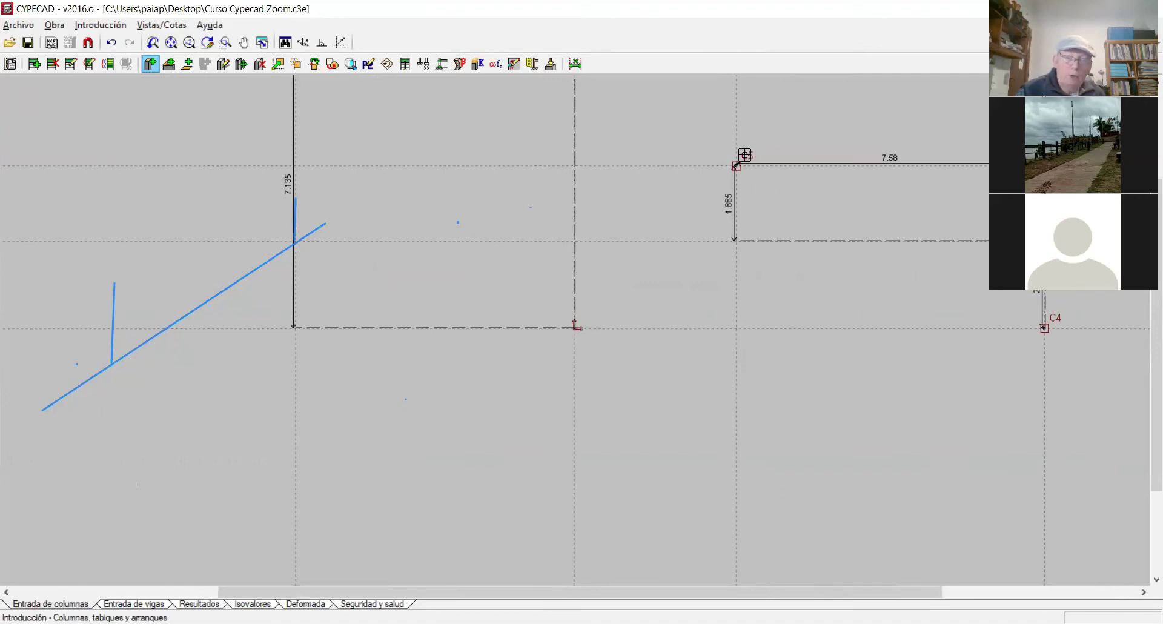
Place a sixth column between the origin and C5 by coordinates, with X at 2 and Y at 3.
scroll(782, 258, "down", 1)
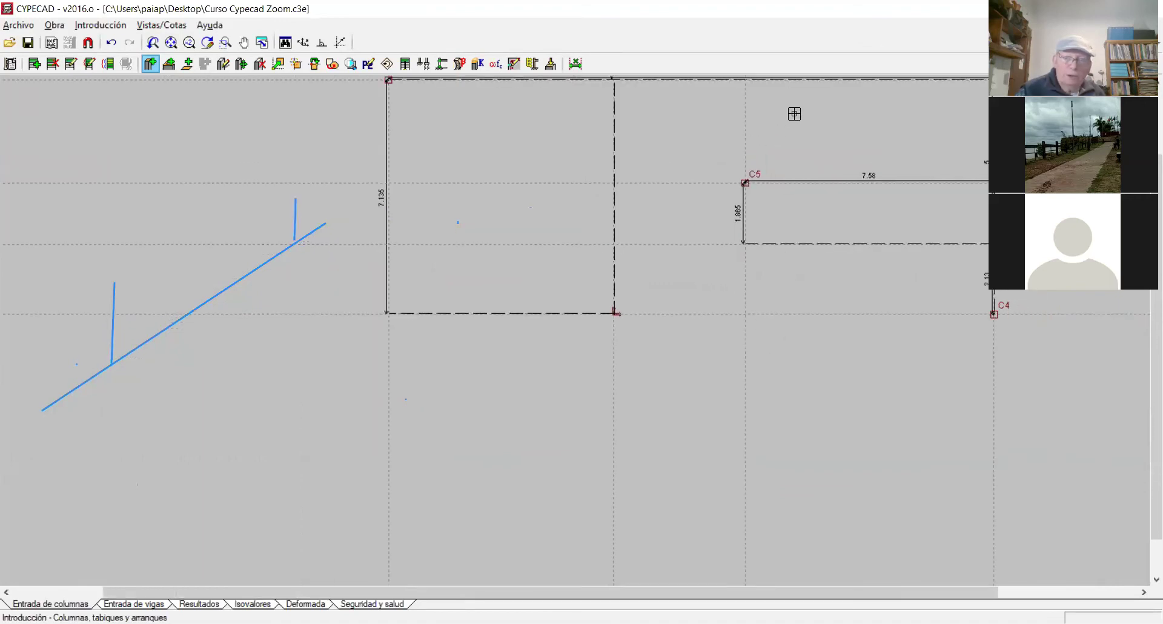
scroll(794, 114, "up", 1)
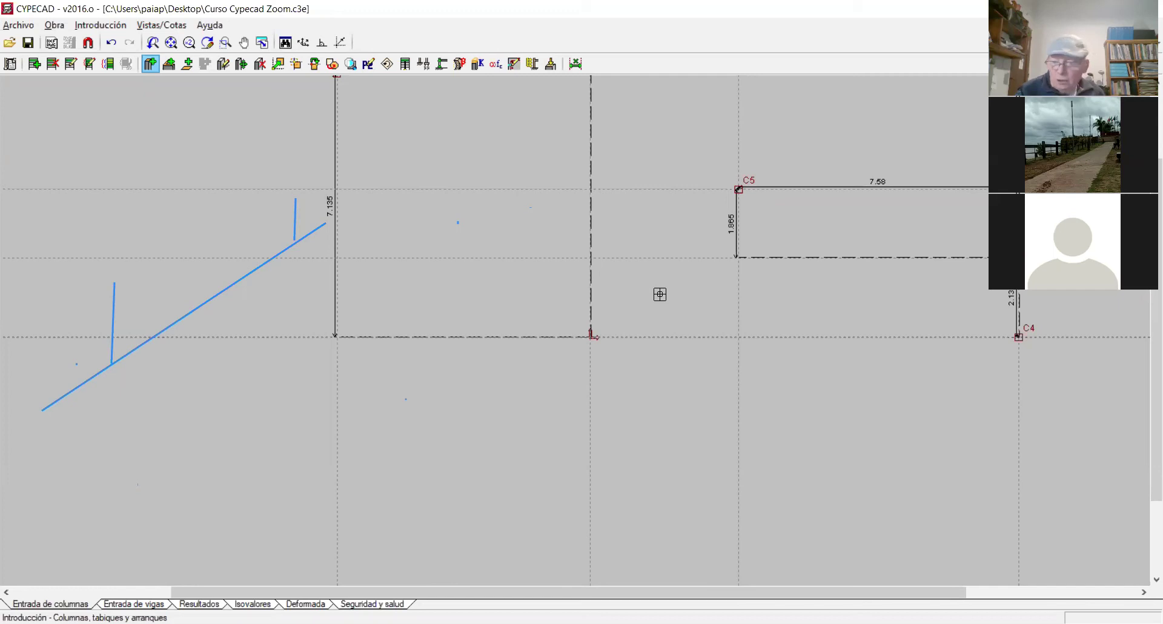
type("2")
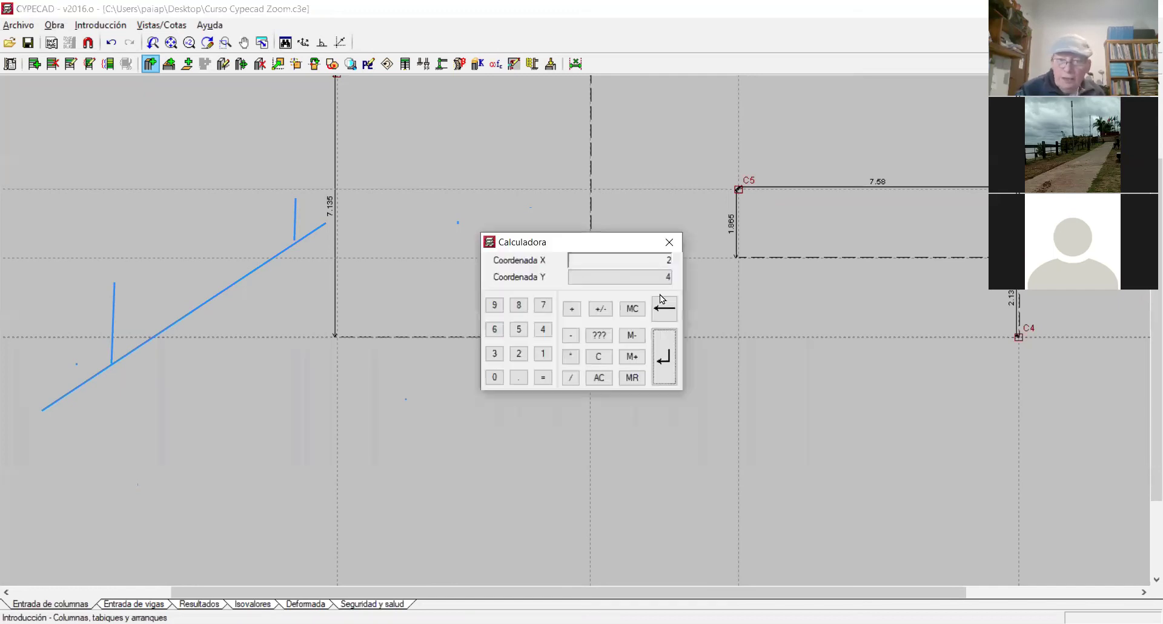
key("Return")
type("4")
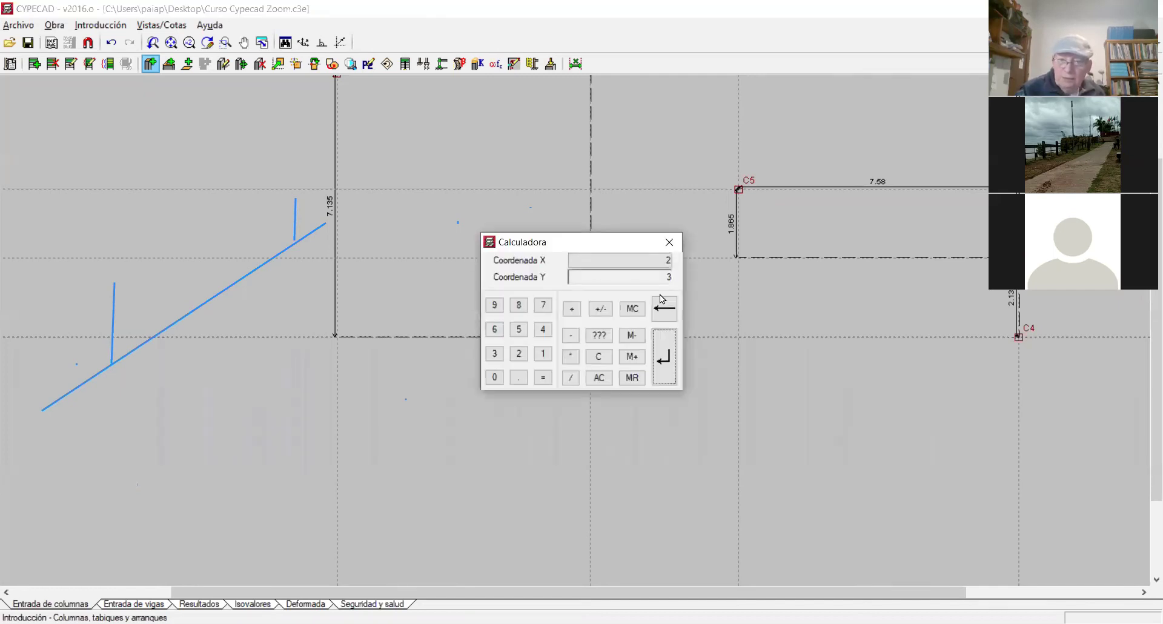
key("Return")
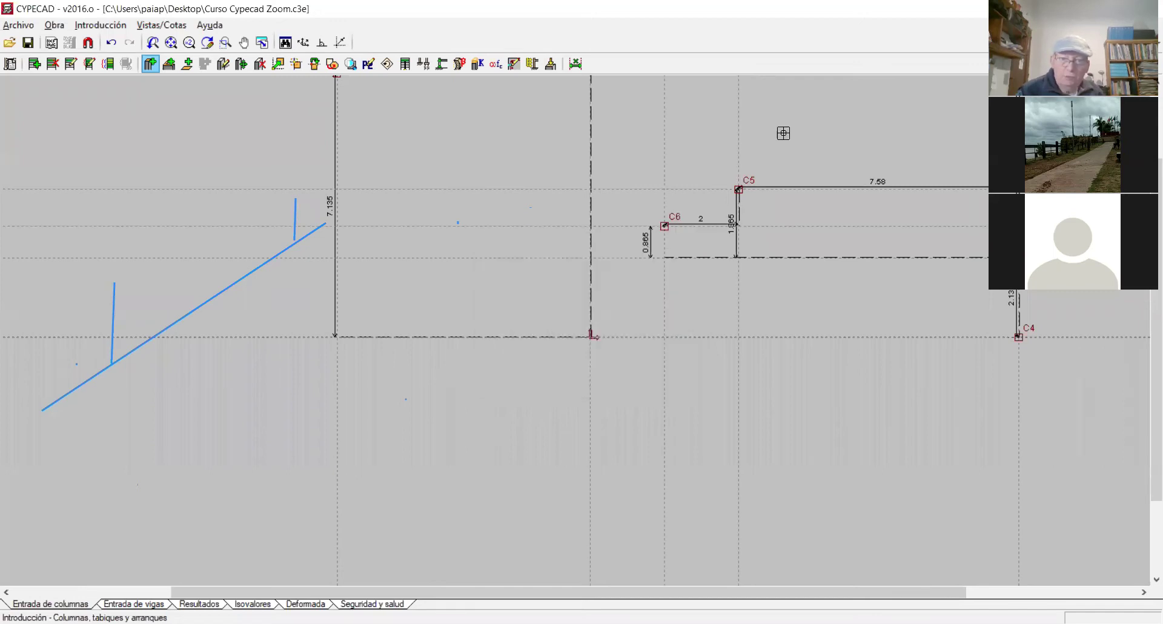
Examine the dimensions linking C6 to C5 and to C3's horizontal axis, and the overall column layout.
scroll(705, 235, "down", 3)
scroll(717, 165, "up", 3)
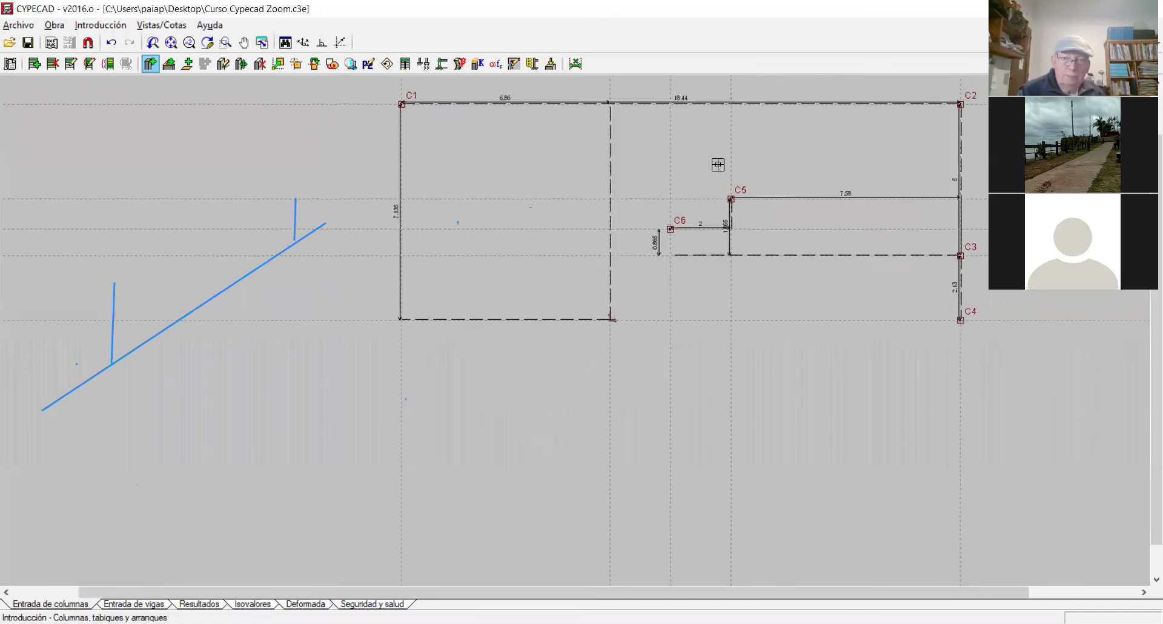
scroll(703, 209, "up", 4)
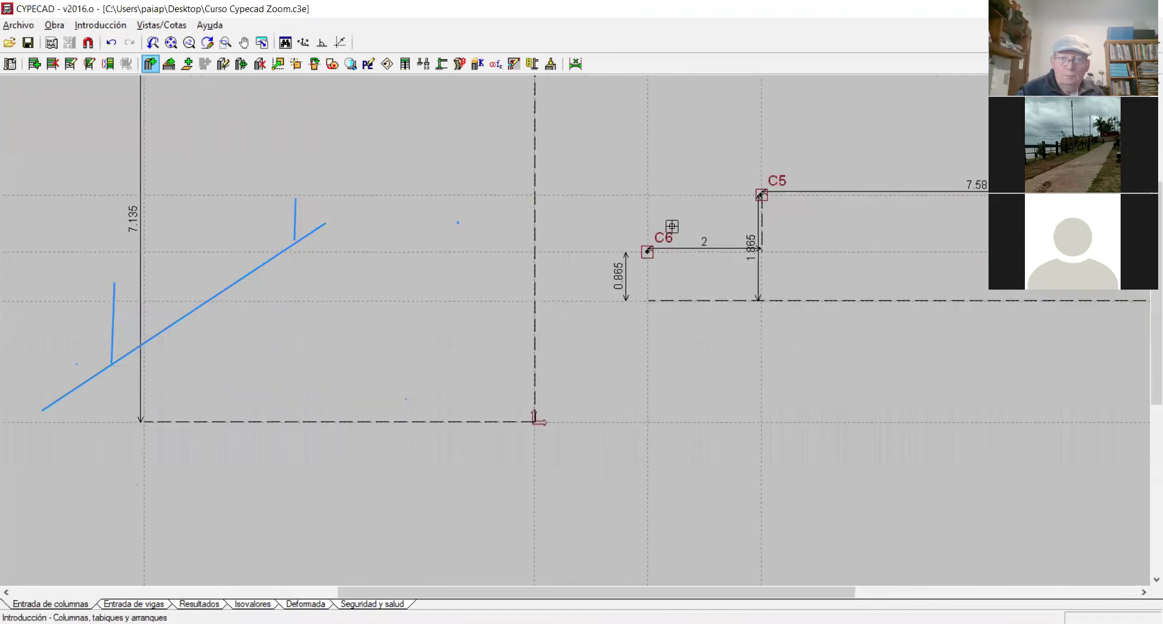
scroll(673, 240, "up", 1)
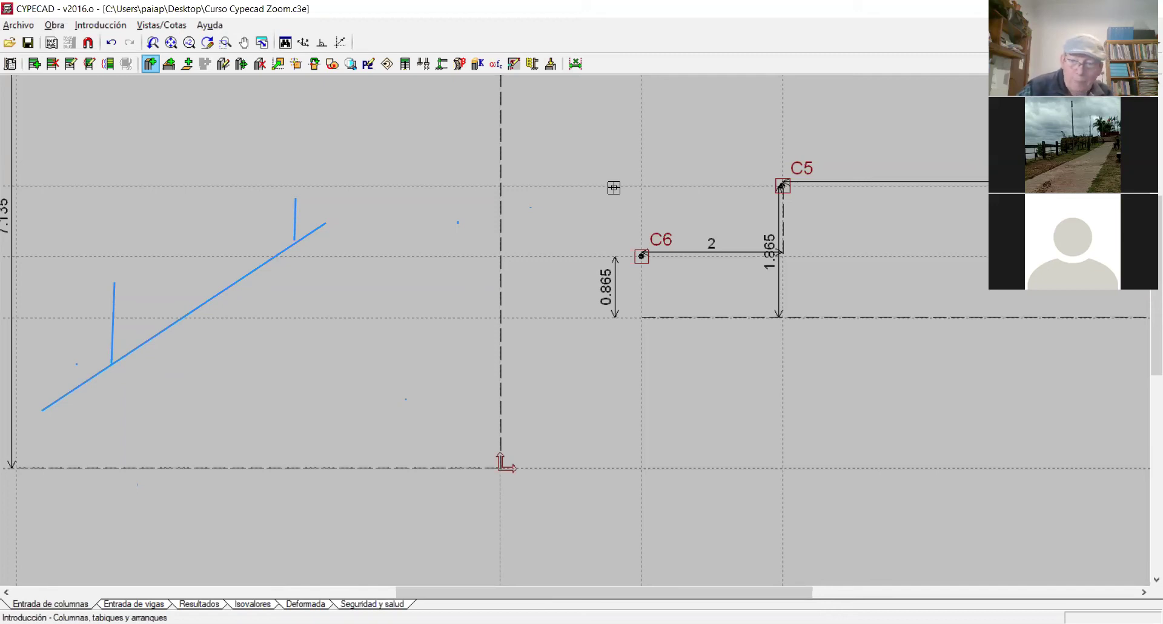
scroll(659, 246, "down", 2)
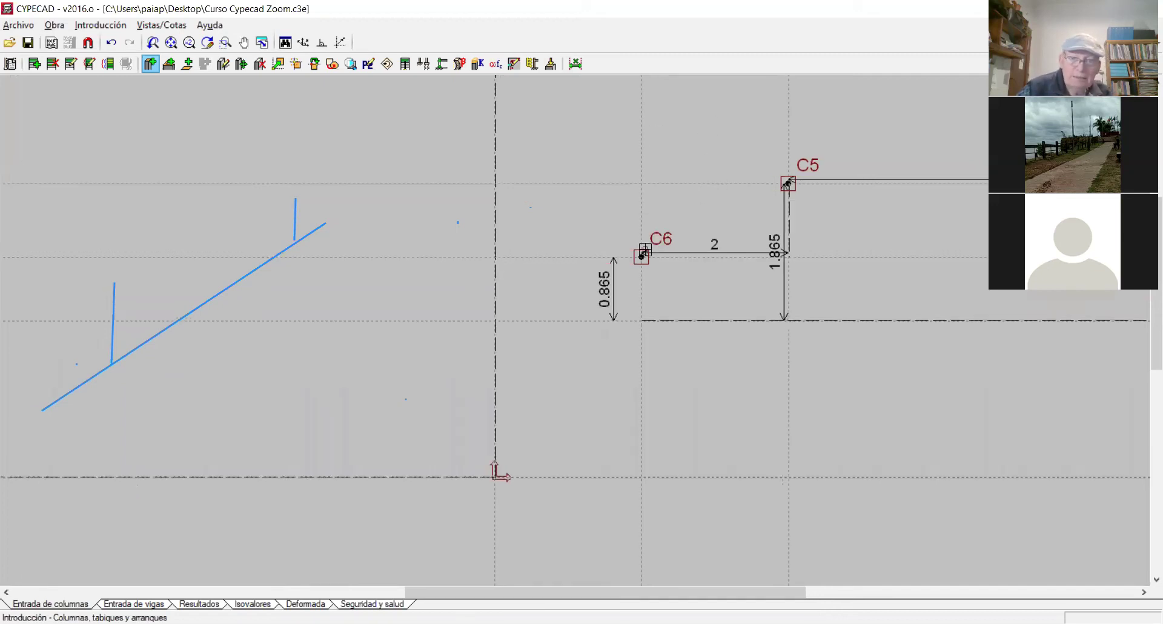
scroll(660, 246, "down", 5)
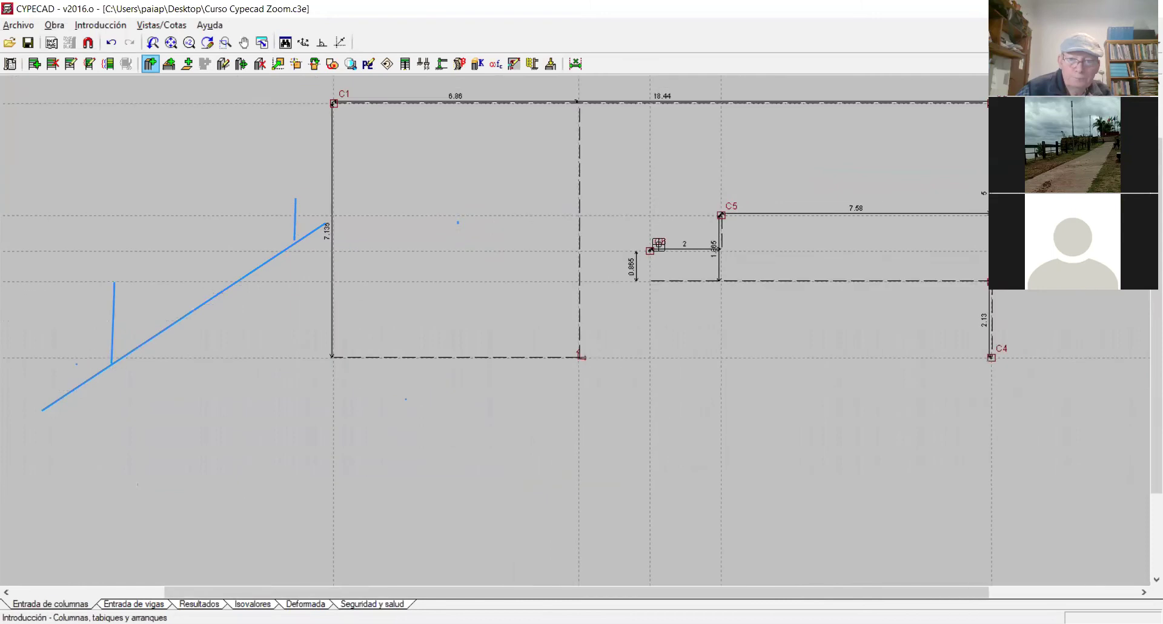
scroll(540, 282, "down", 3)
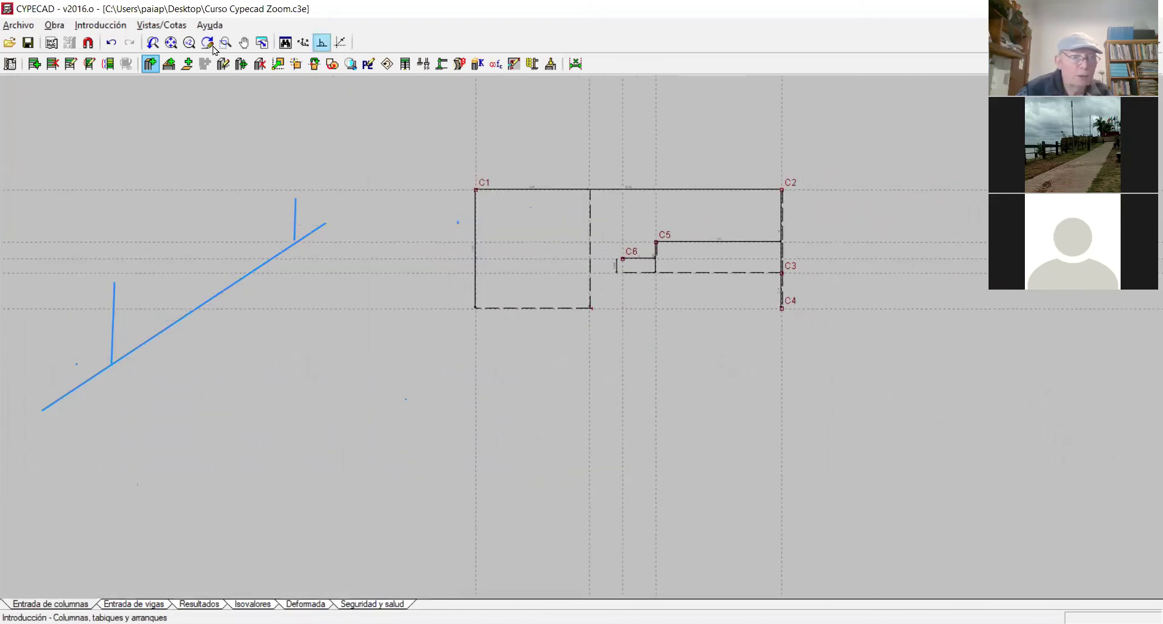
Delete columns C1, C2 and C3 from the plan one by one.
left_click(123, 30)
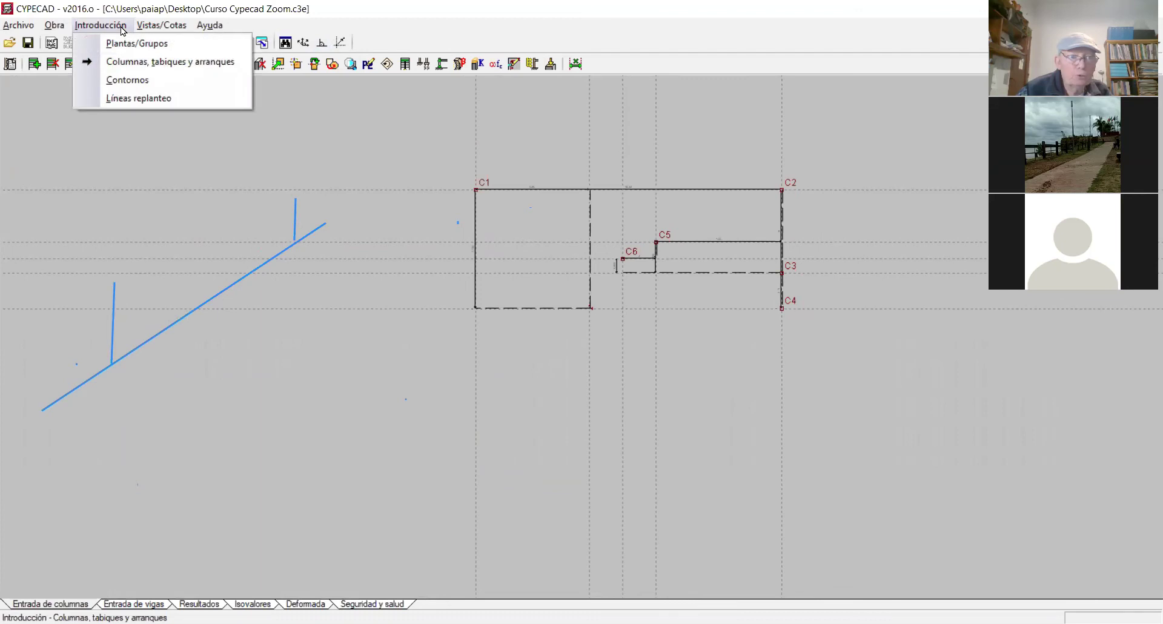
left_click(129, 61)
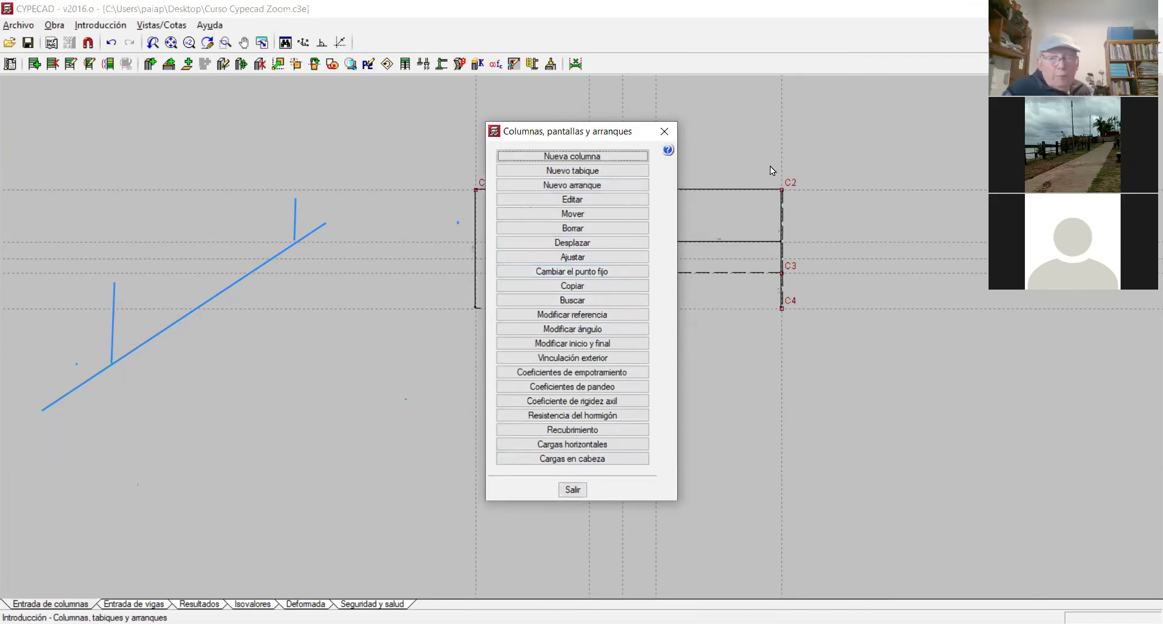
left_click_drag(568, 131, 299, 148)
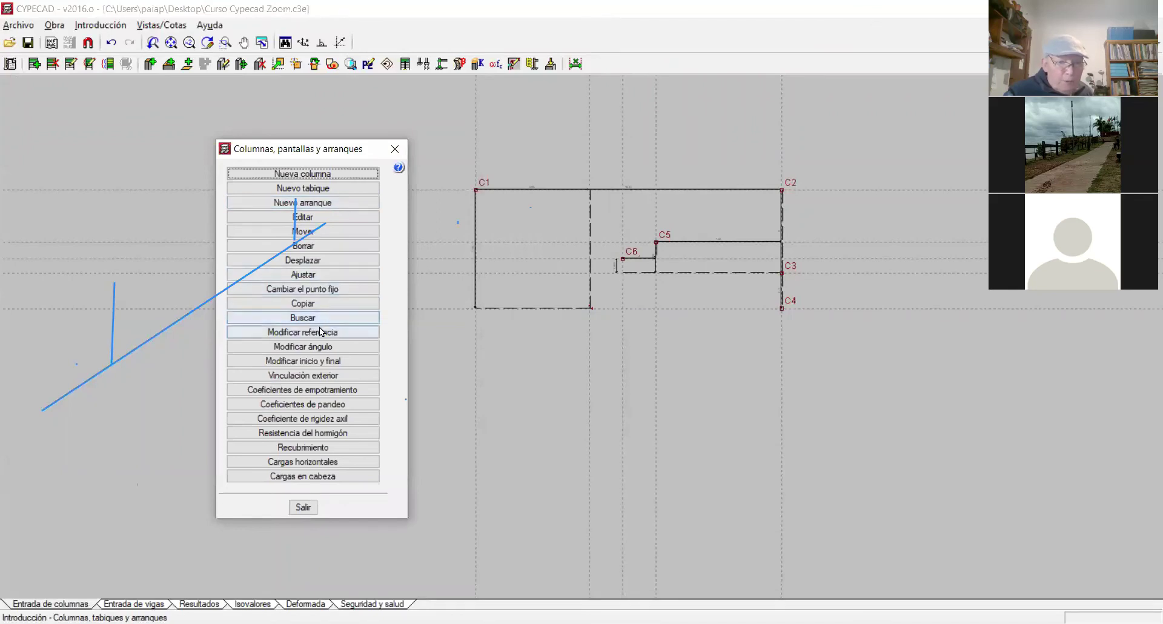
left_click(320, 246)
left_click(477, 190)
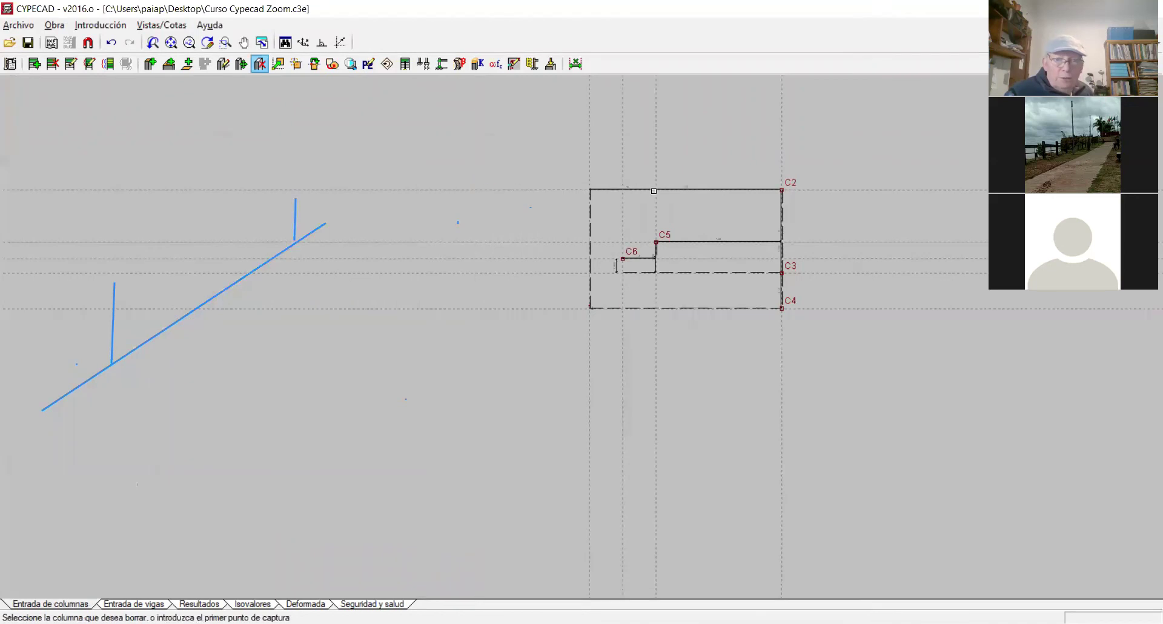
left_click(782, 189)
left_click(787, 274)
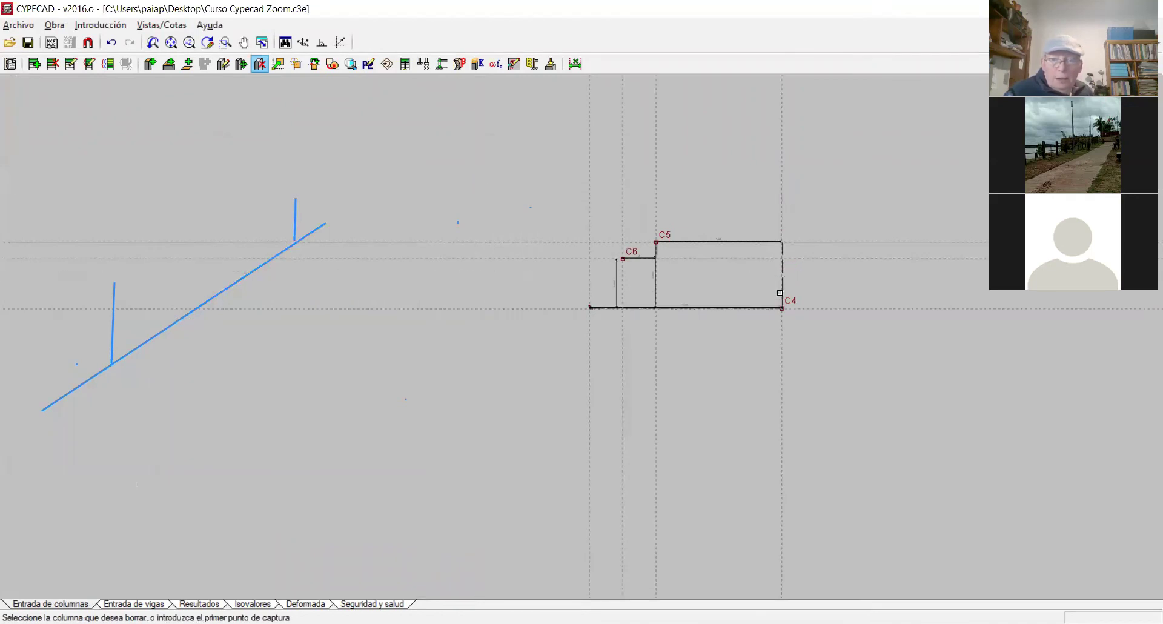
Delete the remaining columns C4, C5 and C6 together with a capture window around them.
left_click(783, 301)
left_click(822, 205)
left_click(834, 187)
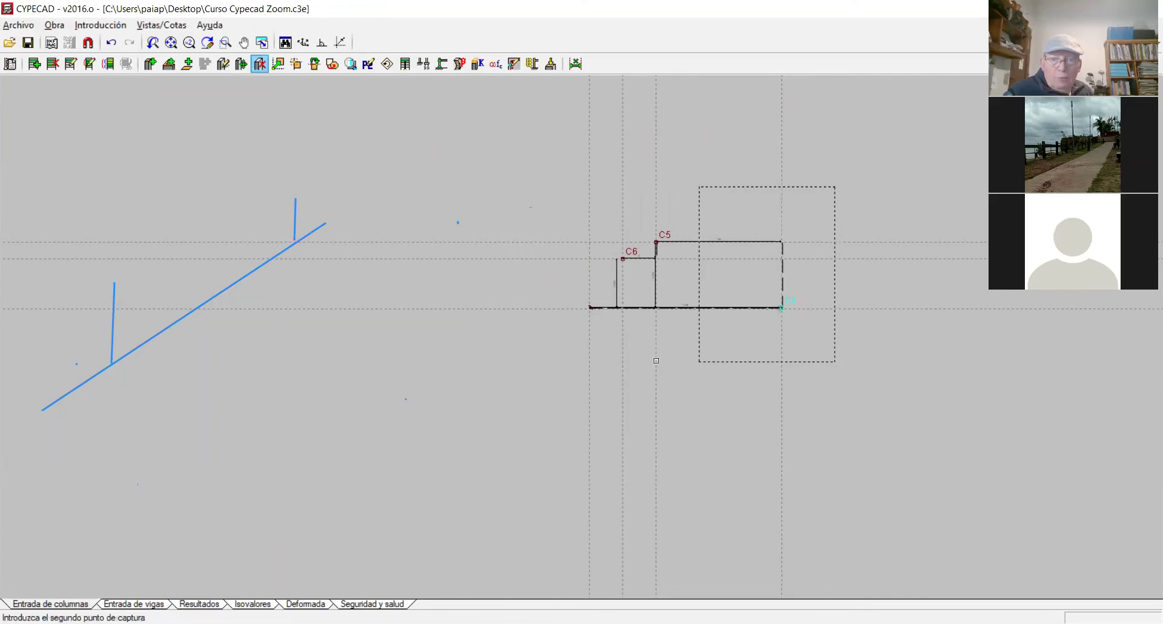
left_click(571, 356)
right_click(570, 354)
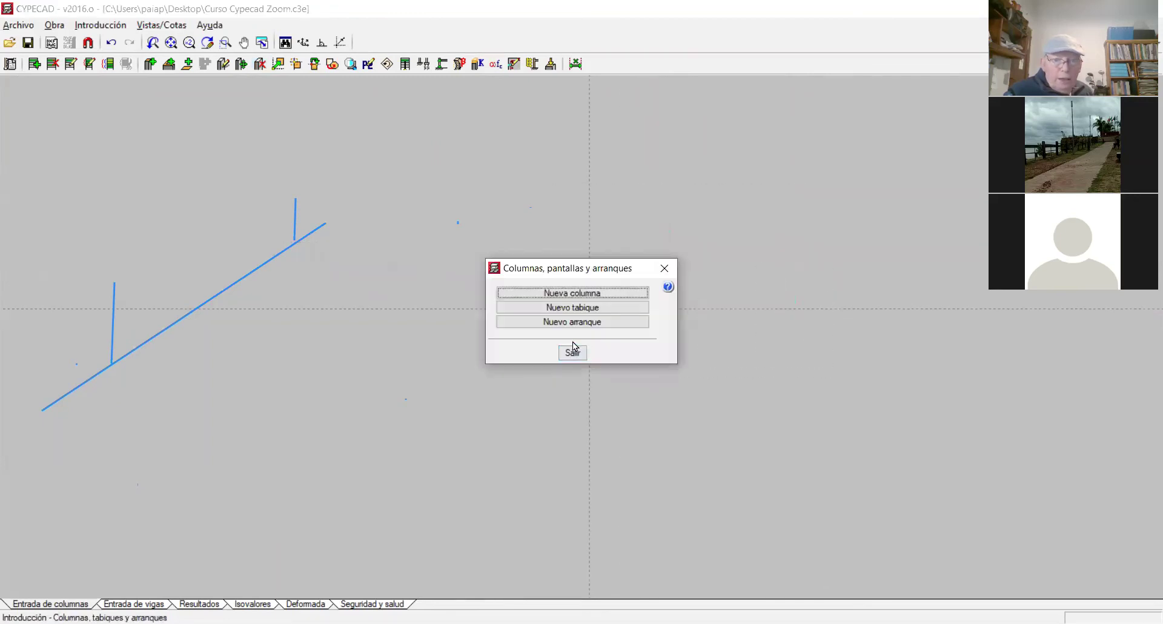
left_click(573, 294)
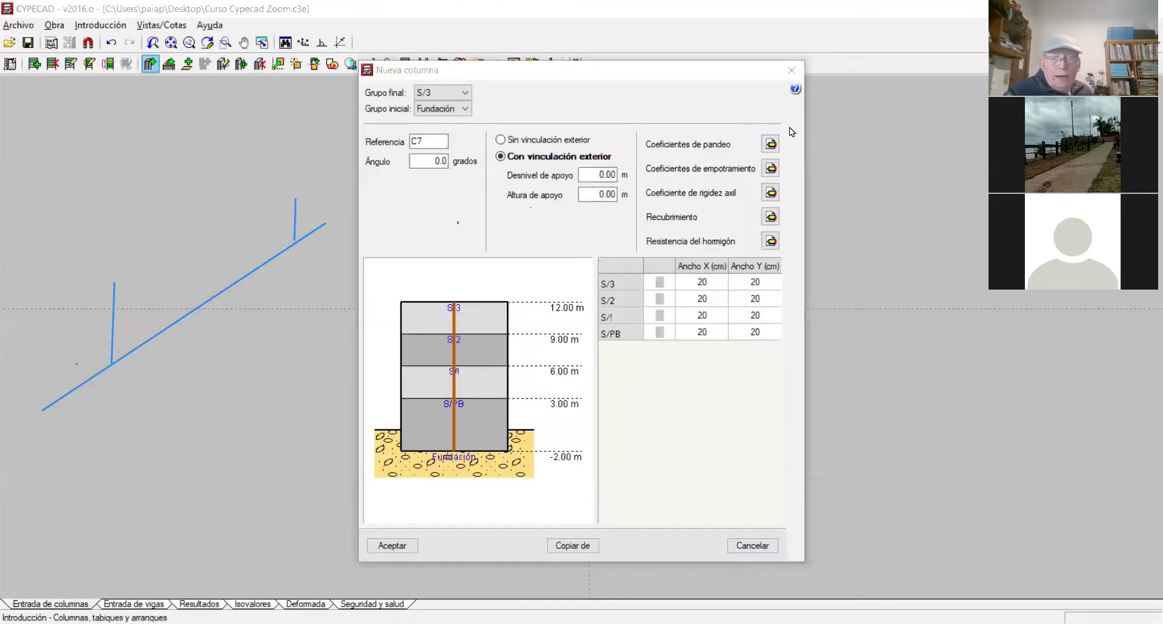
left_click(794, 71)
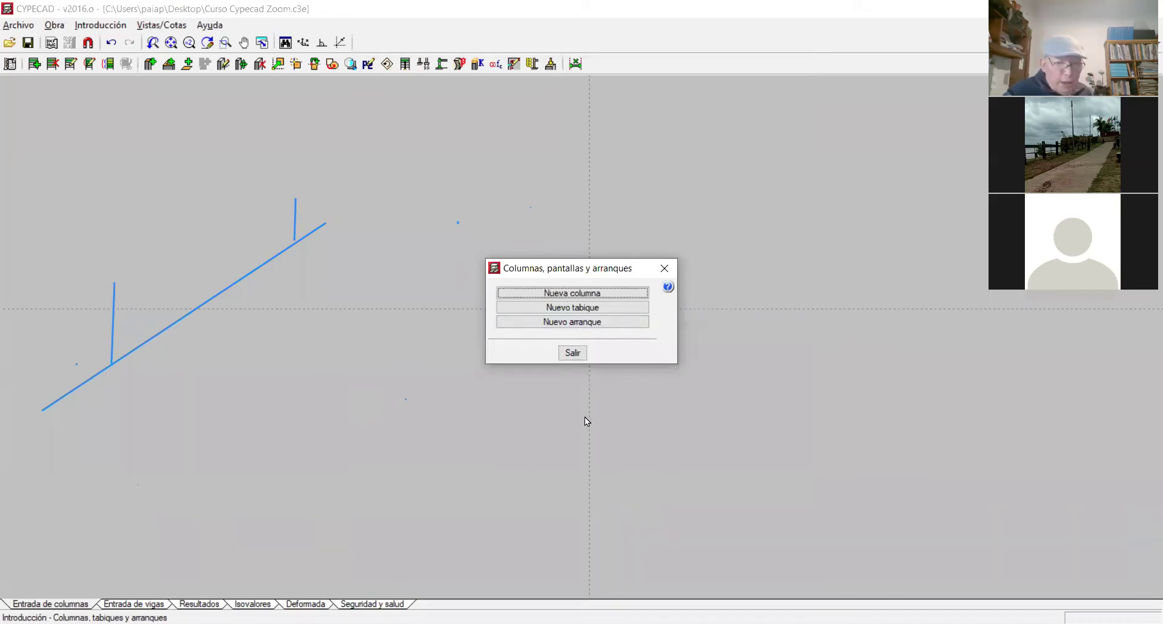
left_click(574, 354)
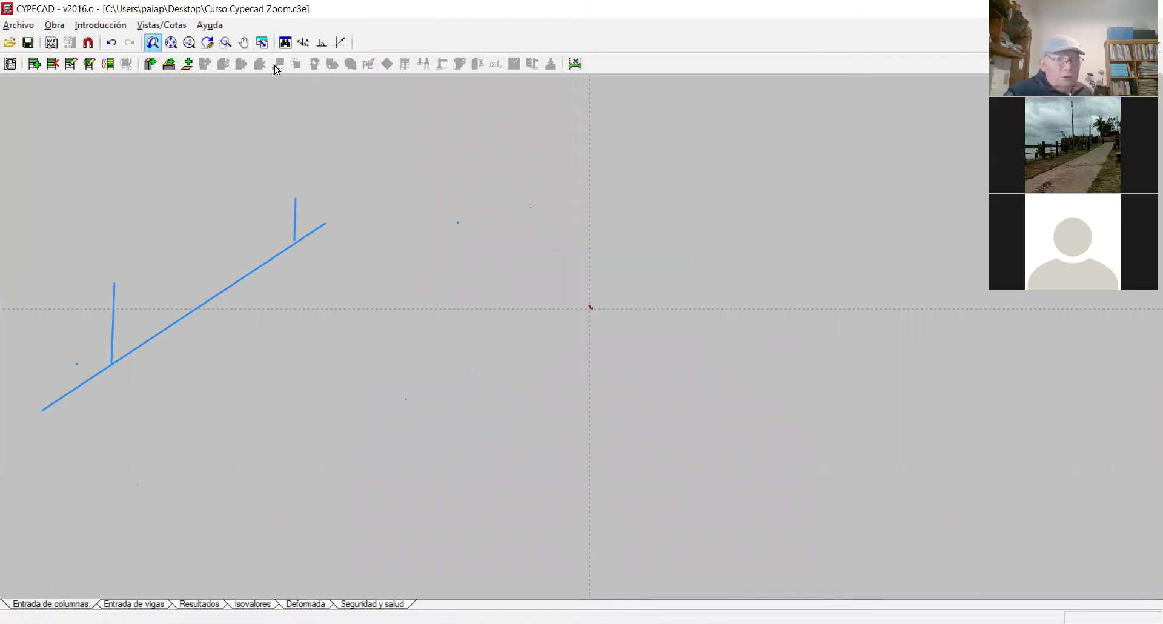
Start adding a DXF-DWG template view in the template manager and set the file selection to the Desktop (Escritorio).
left_click(51, 44)
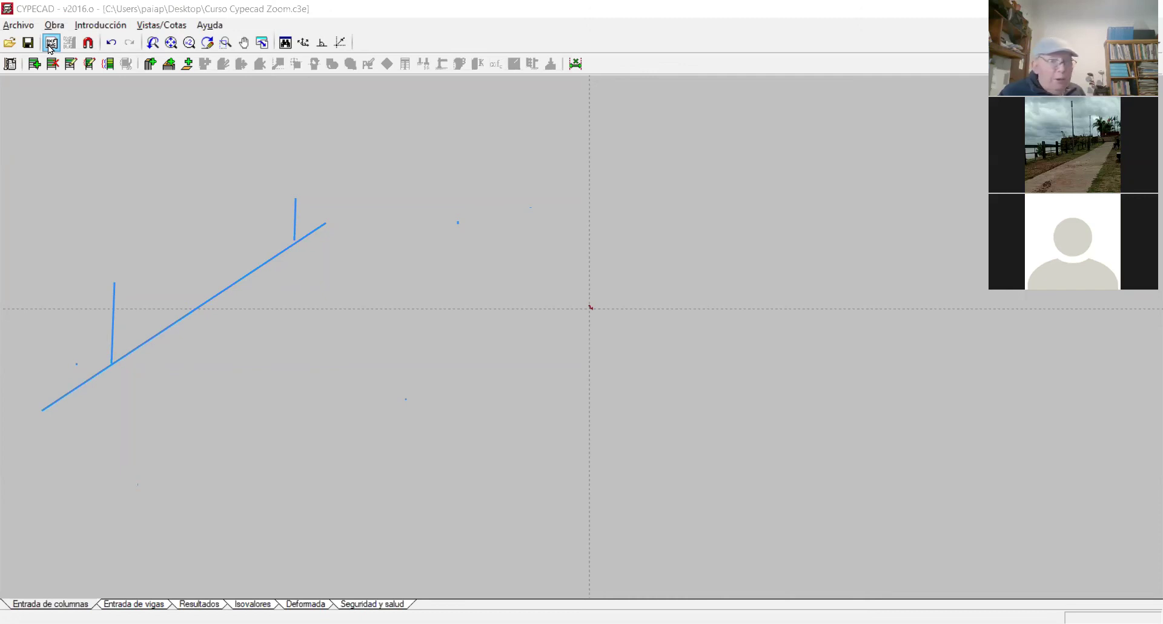
left_click(50, 46)
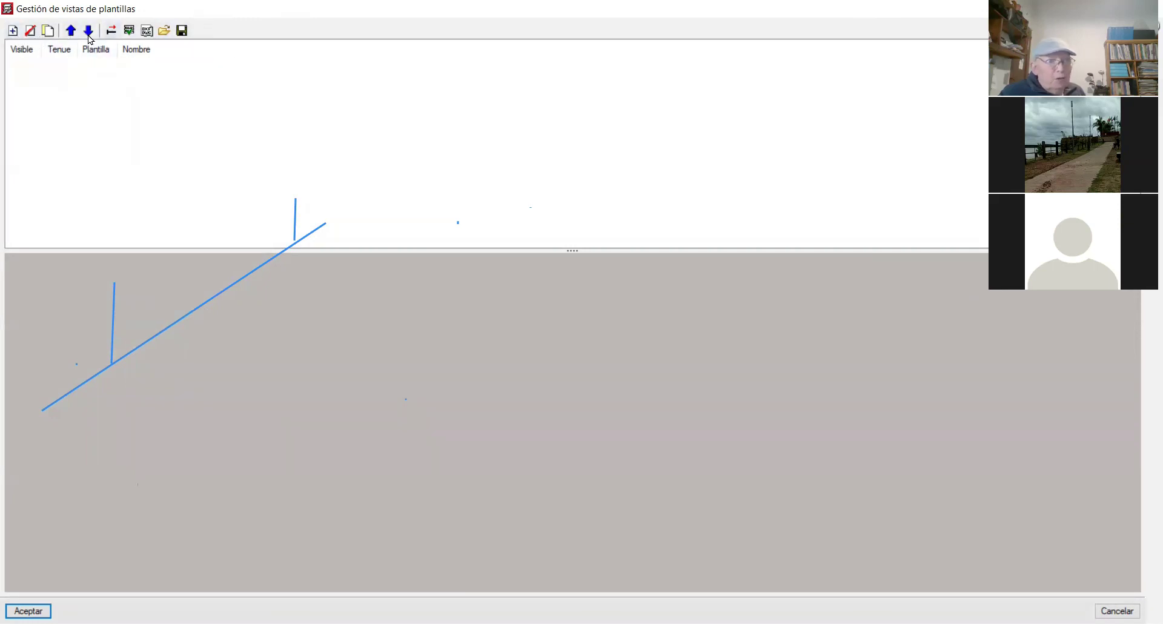
left_click(12, 32)
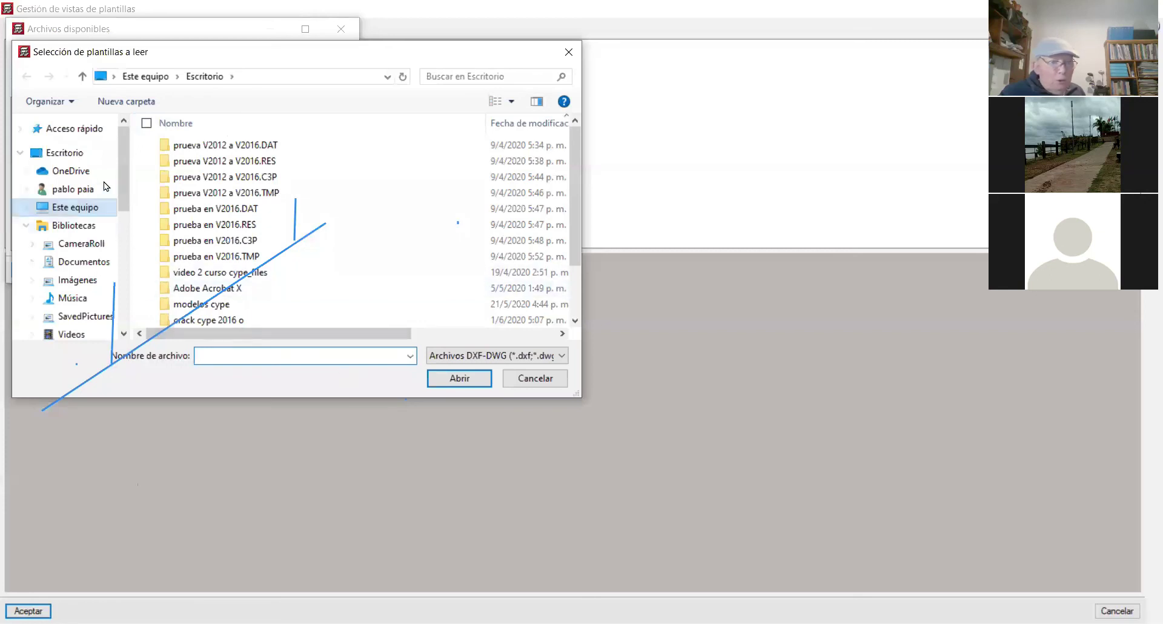
left_click(89, 155)
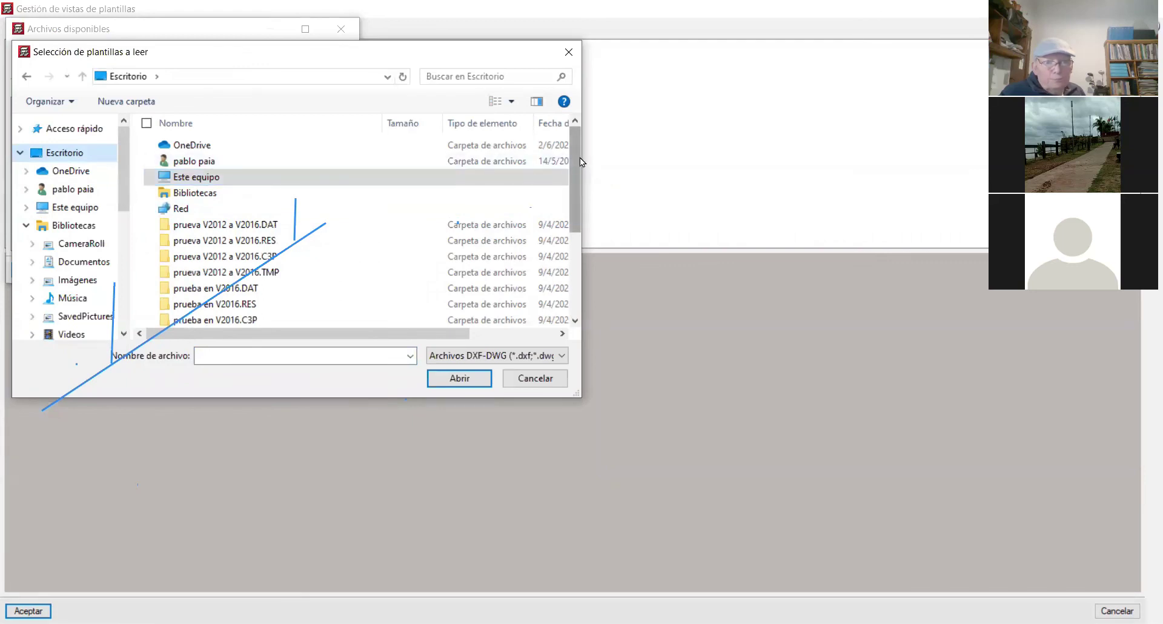
Look through the Desktop and its crack cype 2016 o folder for a DXF-DWG drawing to use as template.
left_click_drag(573, 158, 563, 260)
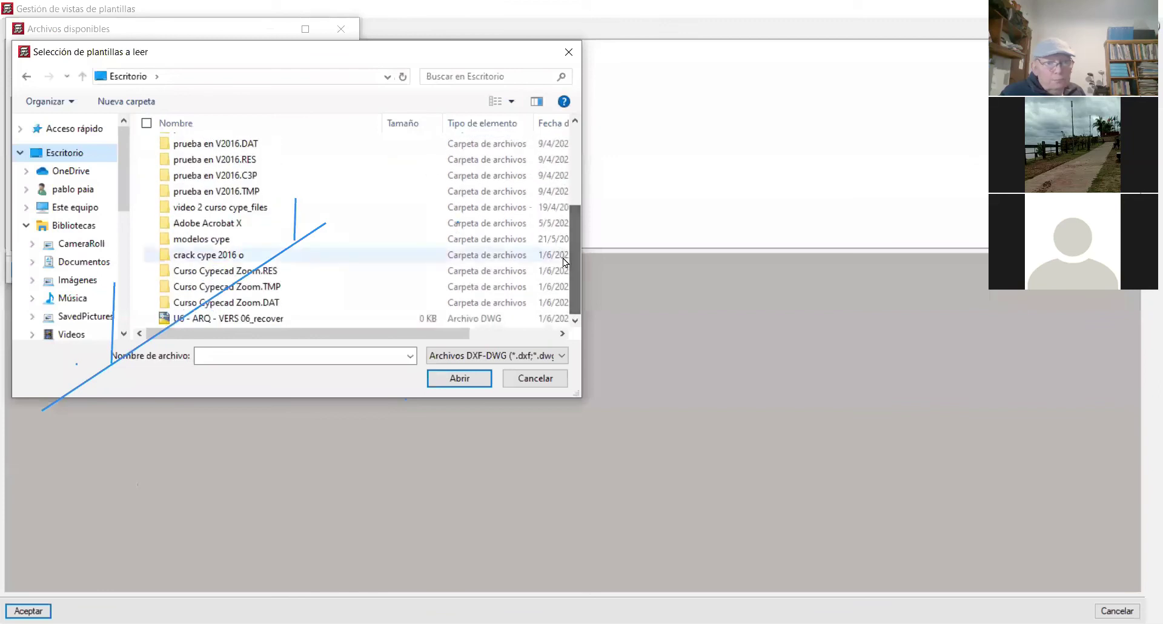
double_click(353, 258)
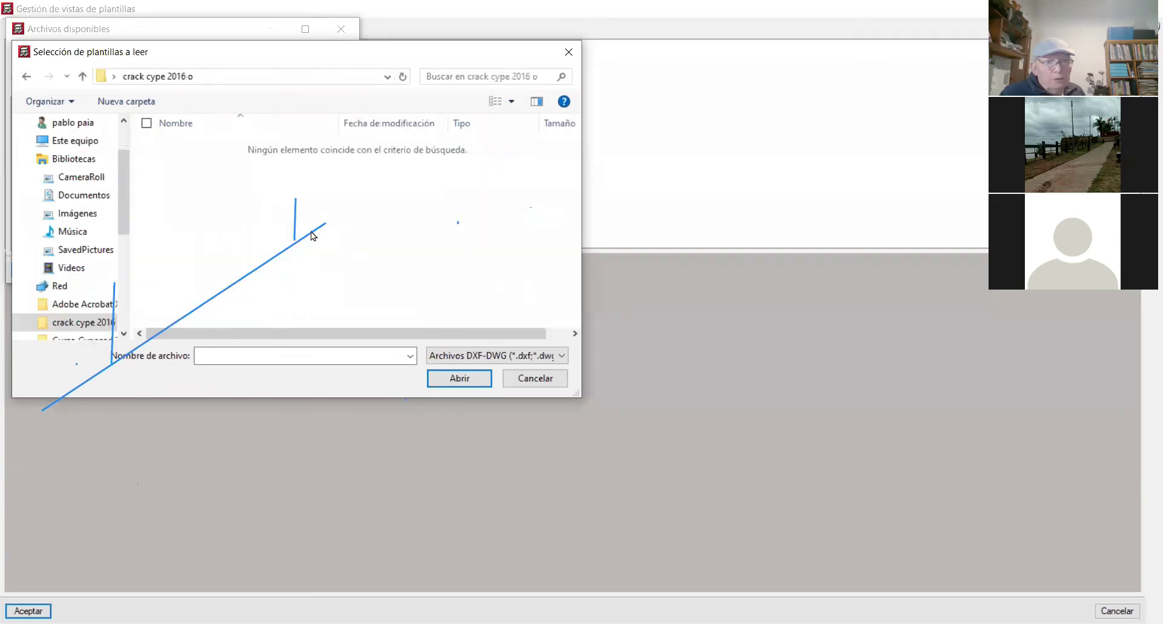
left_click(85, 77)
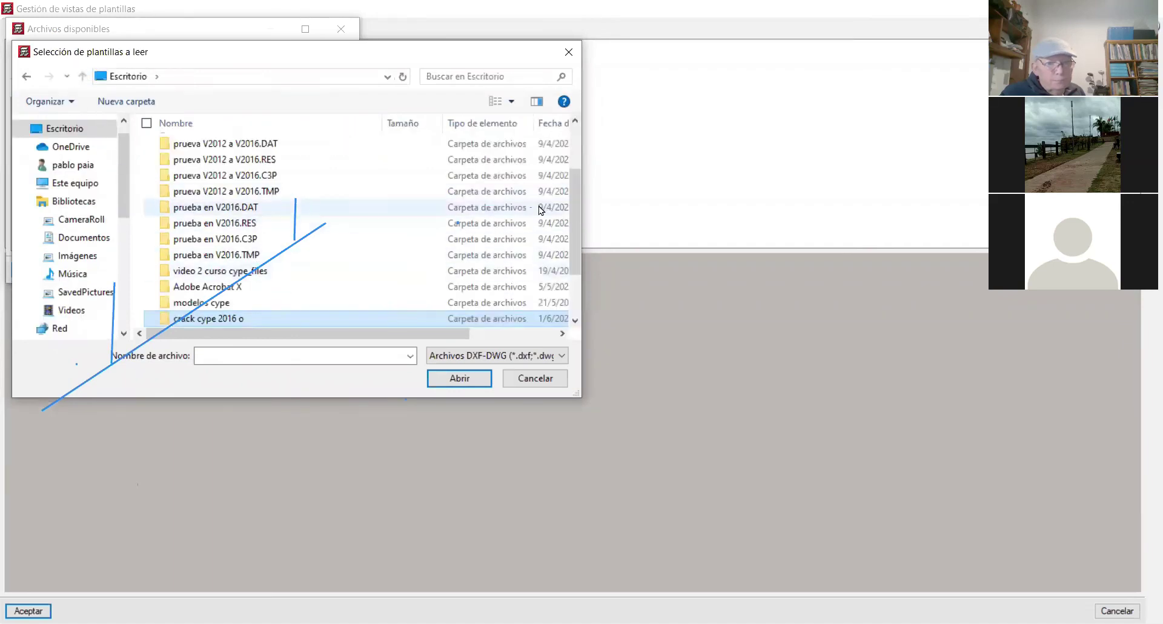
left_click_drag(576, 188, 568, 251)
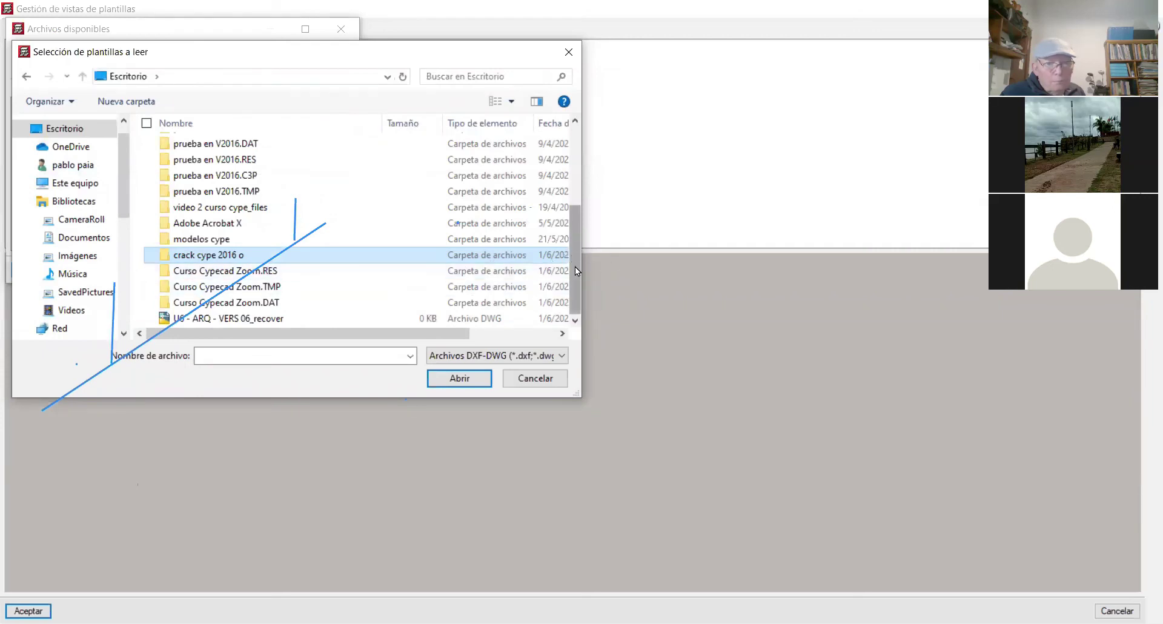
double_click(344, 253)
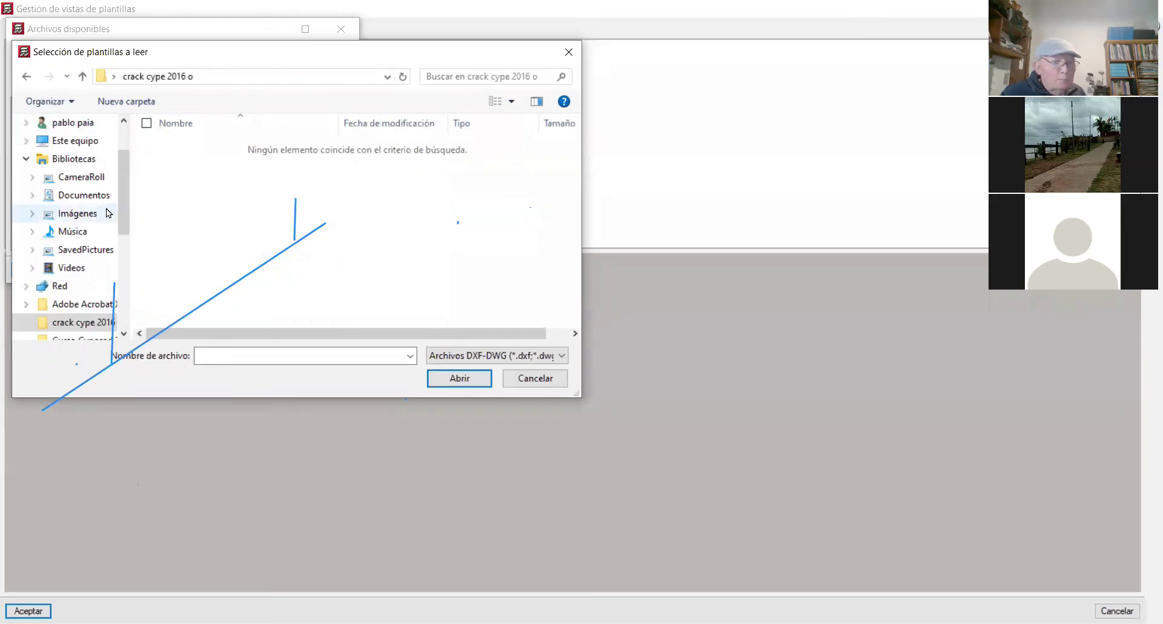
Check the modelos cype and crack cype 2016 o folders for a drawing, and cancel the template import.
left_click_drag(120, 205, 131, 331)
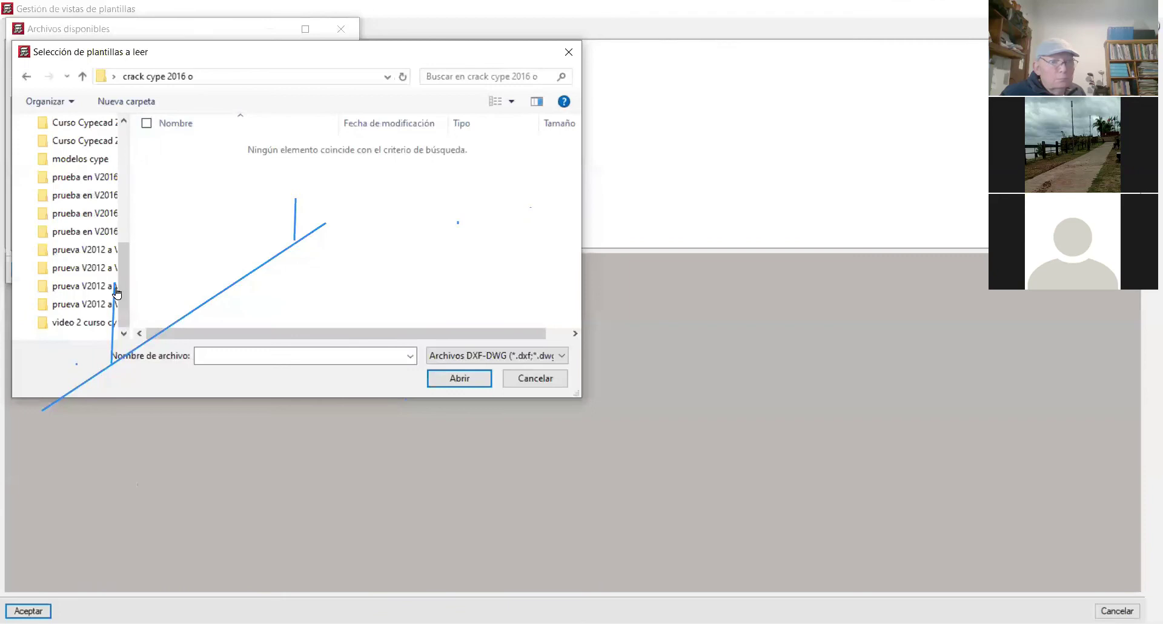
left_click_drag(125, 293, 96, 253)
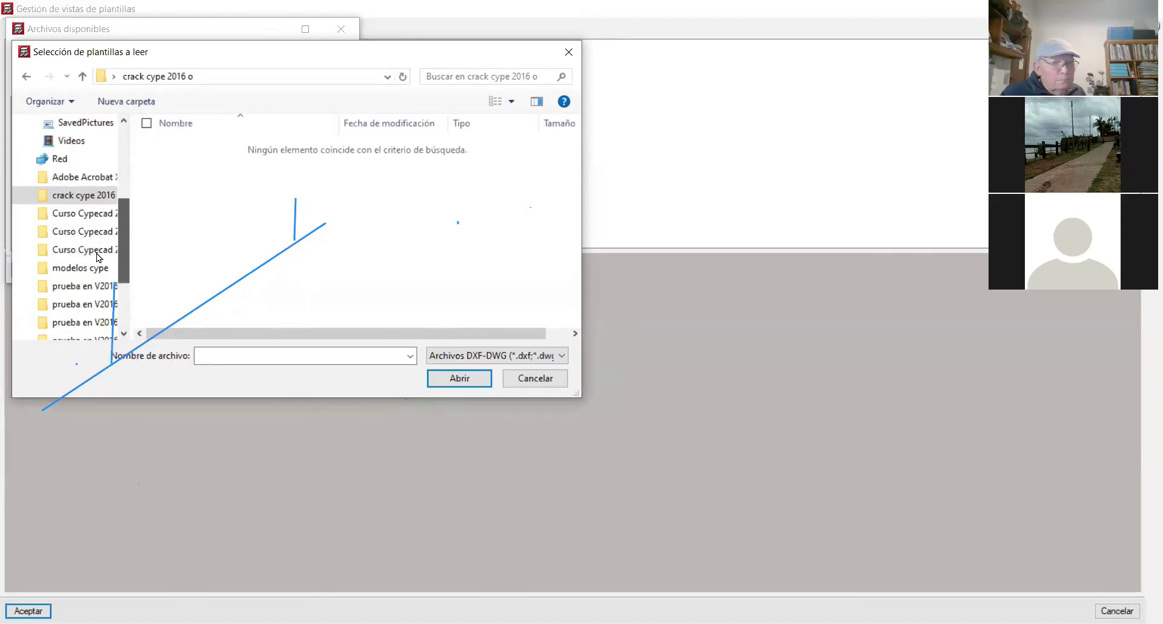
scroll(92, 259, "down", 1)
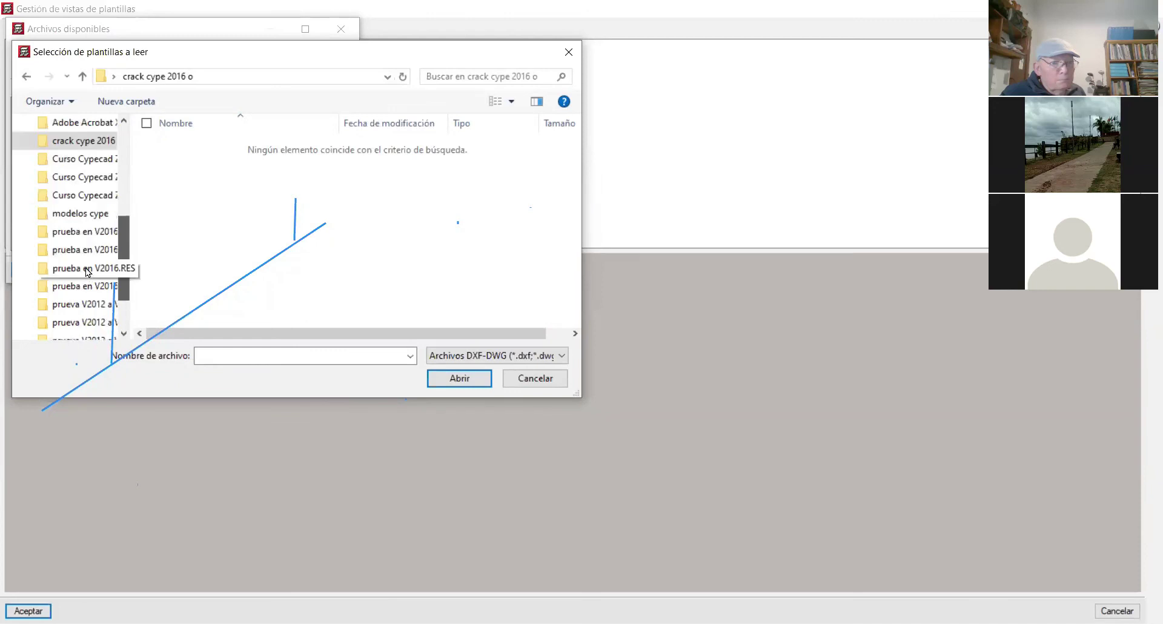
scroll(85, 263, "up", 1)
scroll(85, 262, "up", 1)
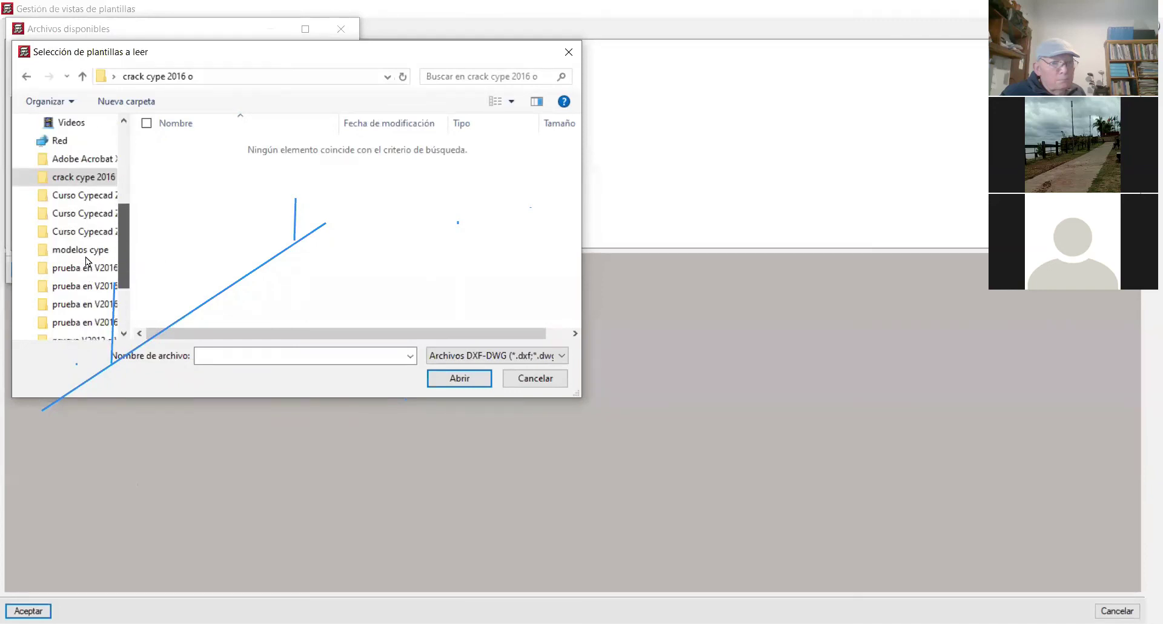
scroll(91, 259, "down", 1)
scroll(91, 259, "up", 1)
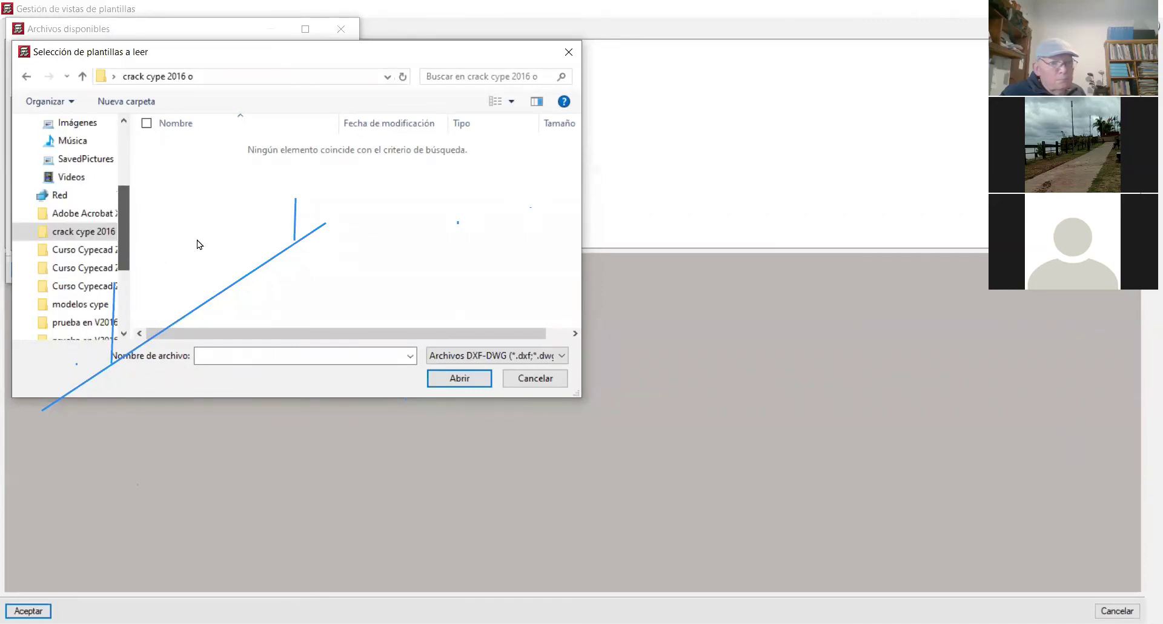
left_click(85, 305)
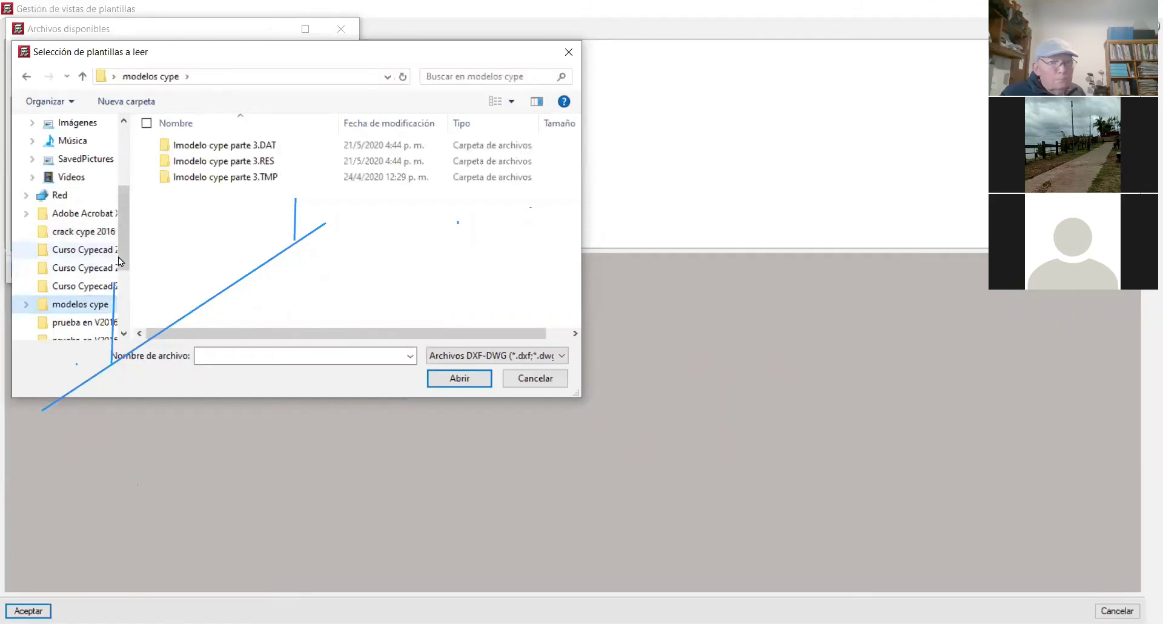
scroll(118, 252, "down", 1)
mouse_move(118, 252)
left_mouse_down()
mouse_move(128, 313)
mouse_move(145, 200)
mouse_move(156, 247)
mouse_move(112, 252)
left_mouse_up()
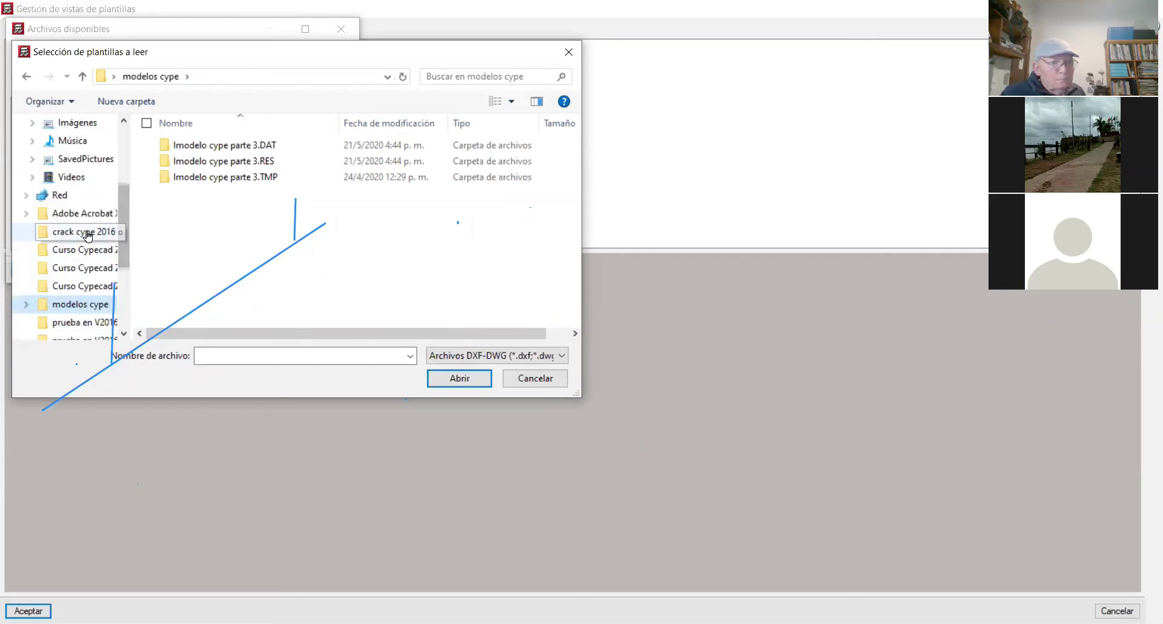
left_click(88, 233)
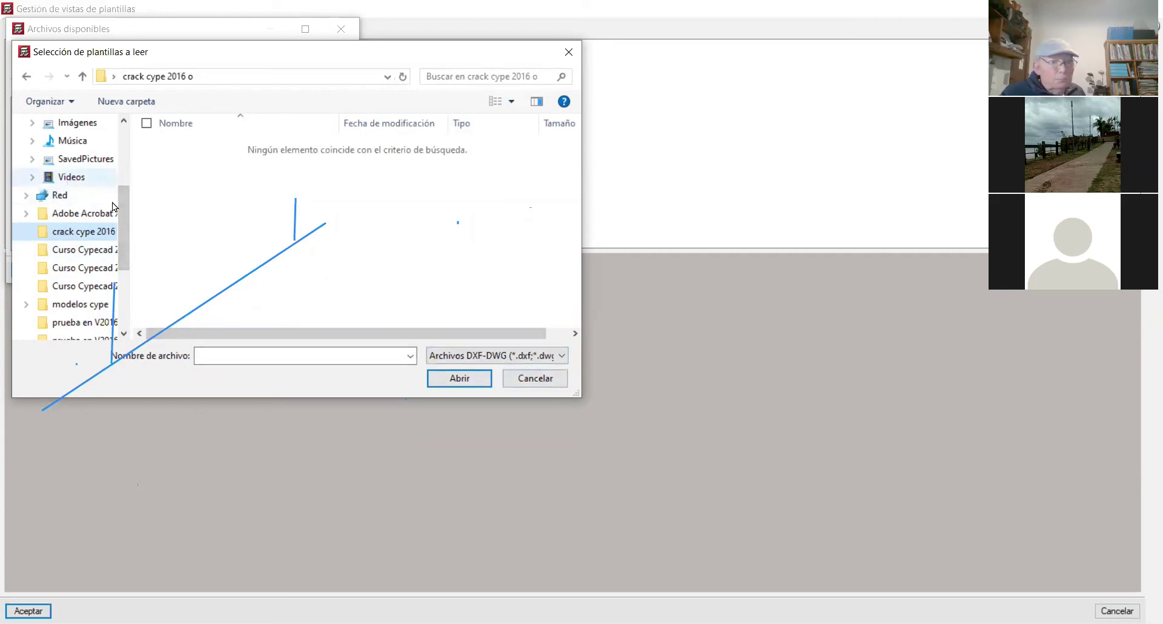
left_click(564, 58)
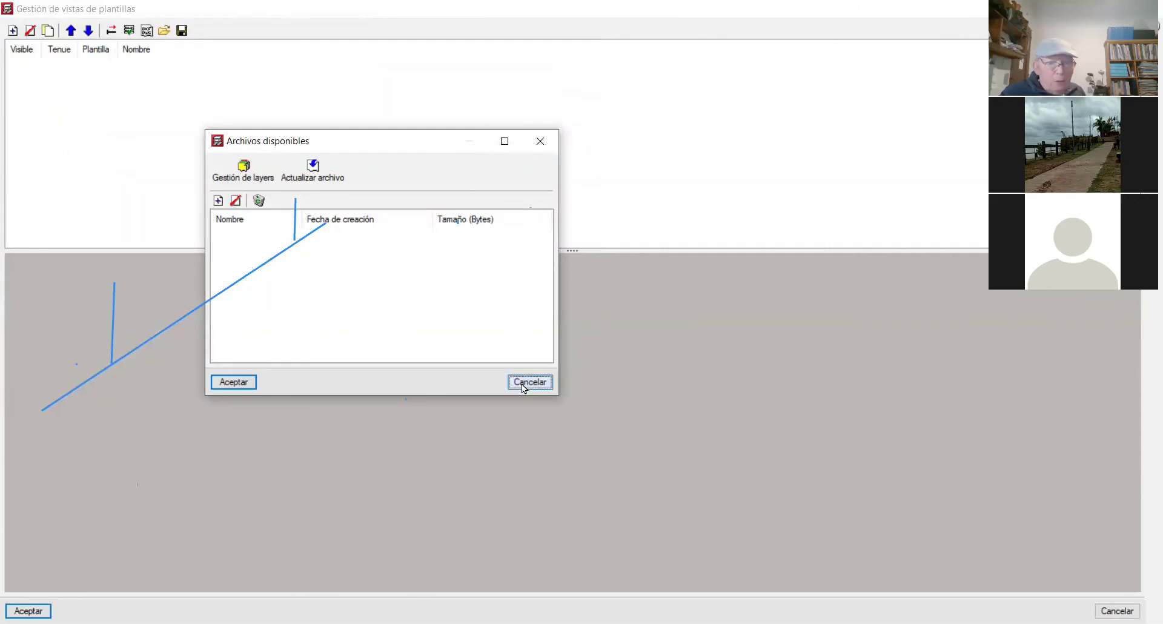
key("Escape")
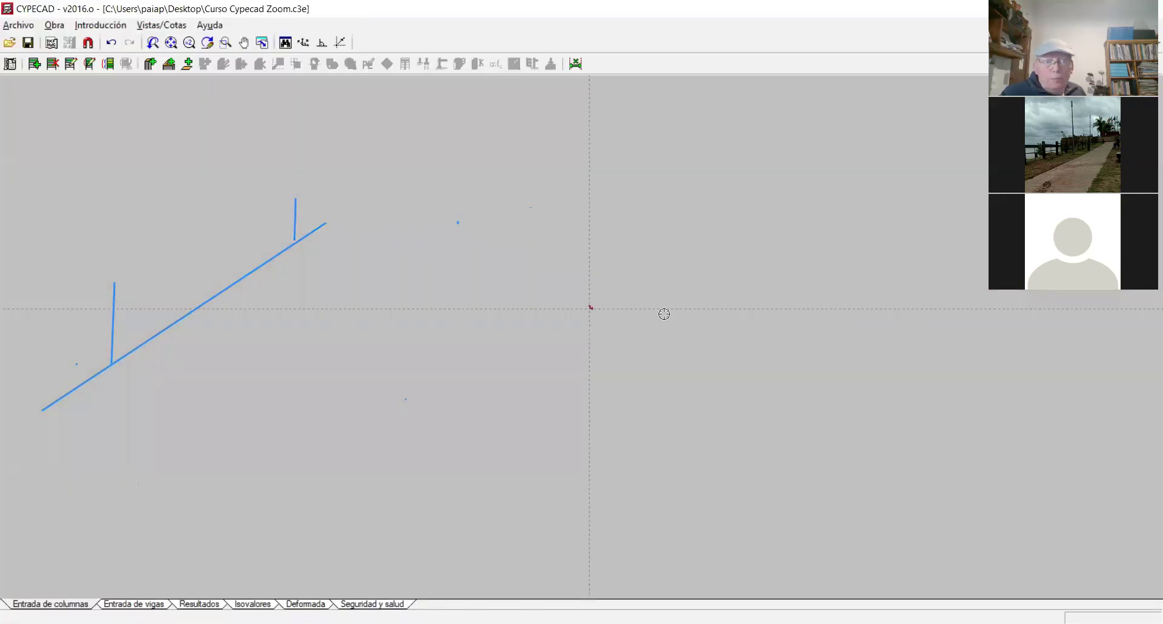
Reopen the template view manager and dismiss the drawing recovery notice.
left_click(1154, 7)
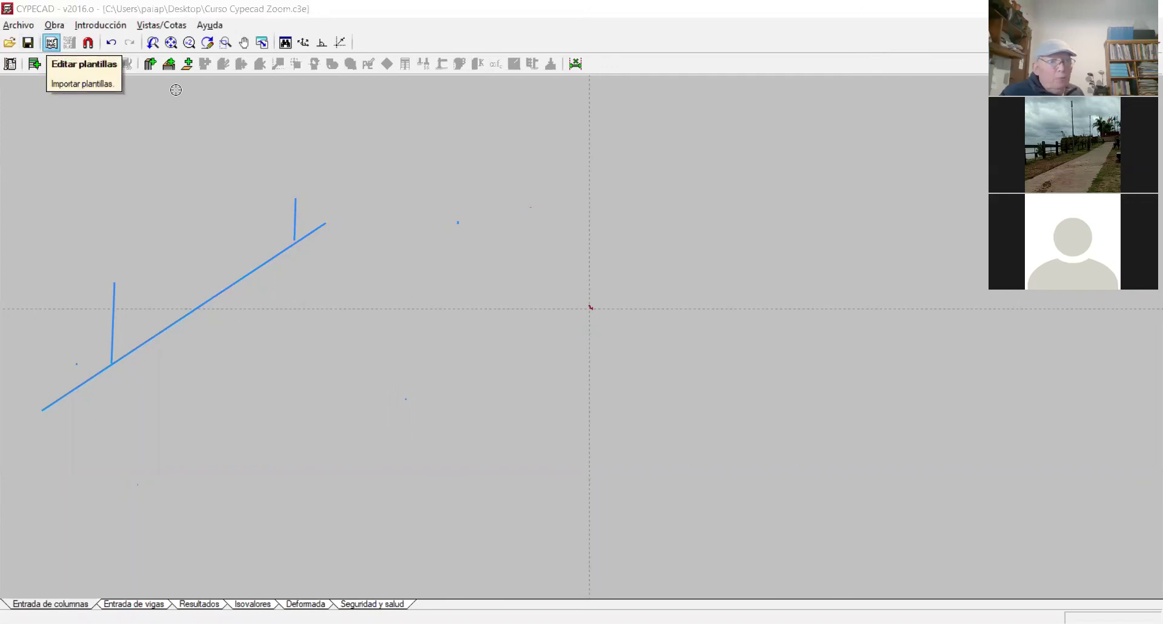
left_click(52, 43)
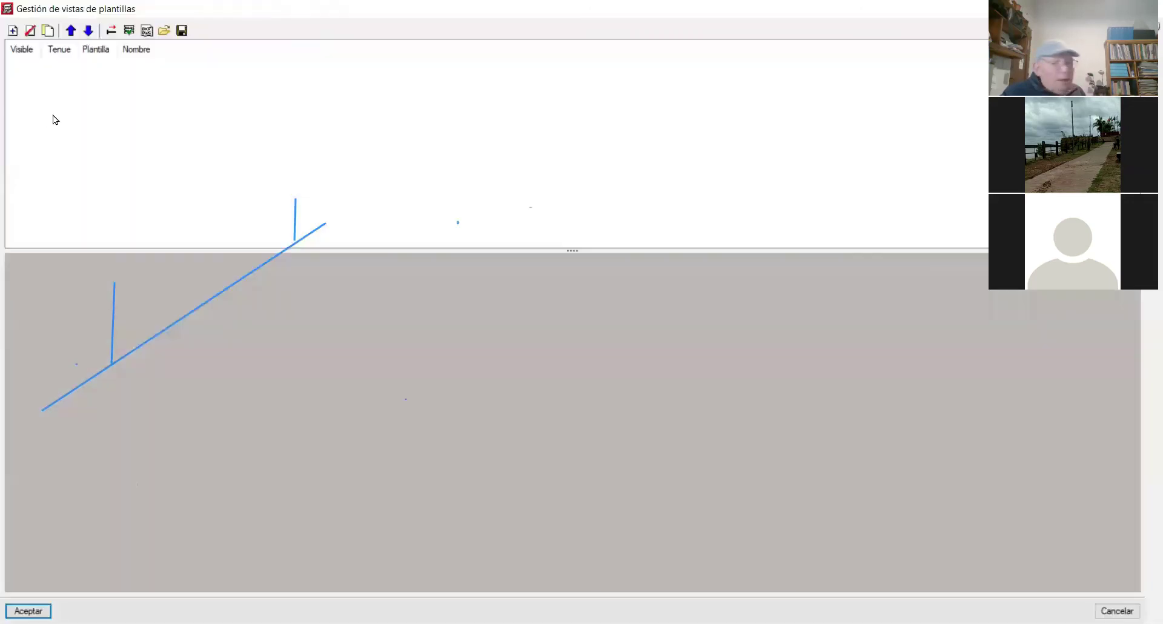
left_click(14, 29)
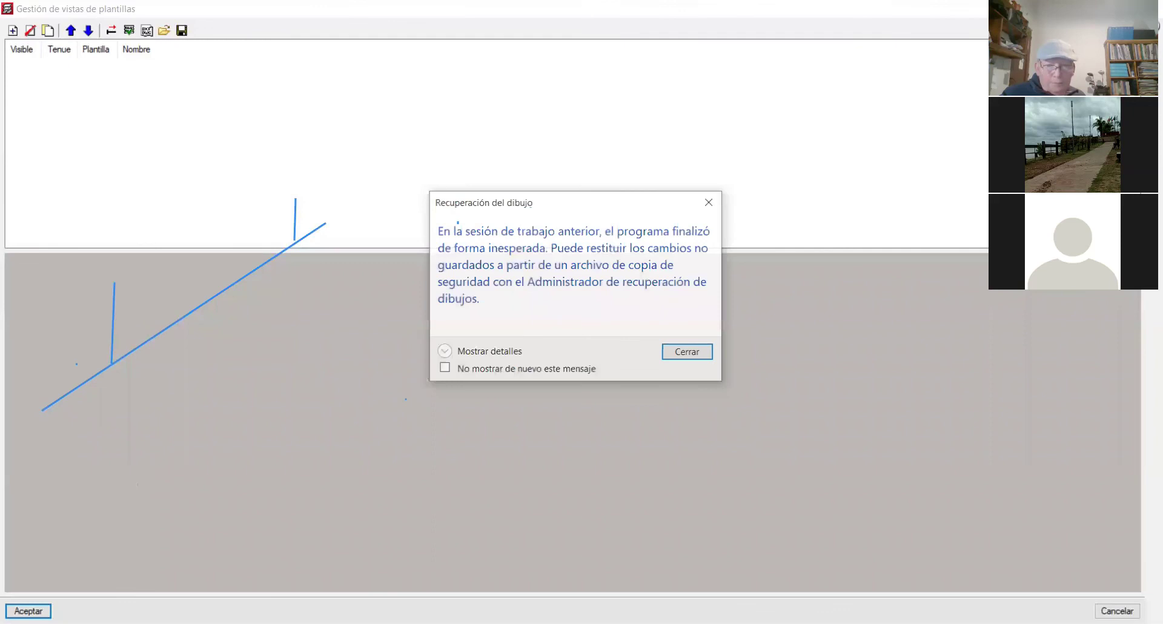
key("Return")
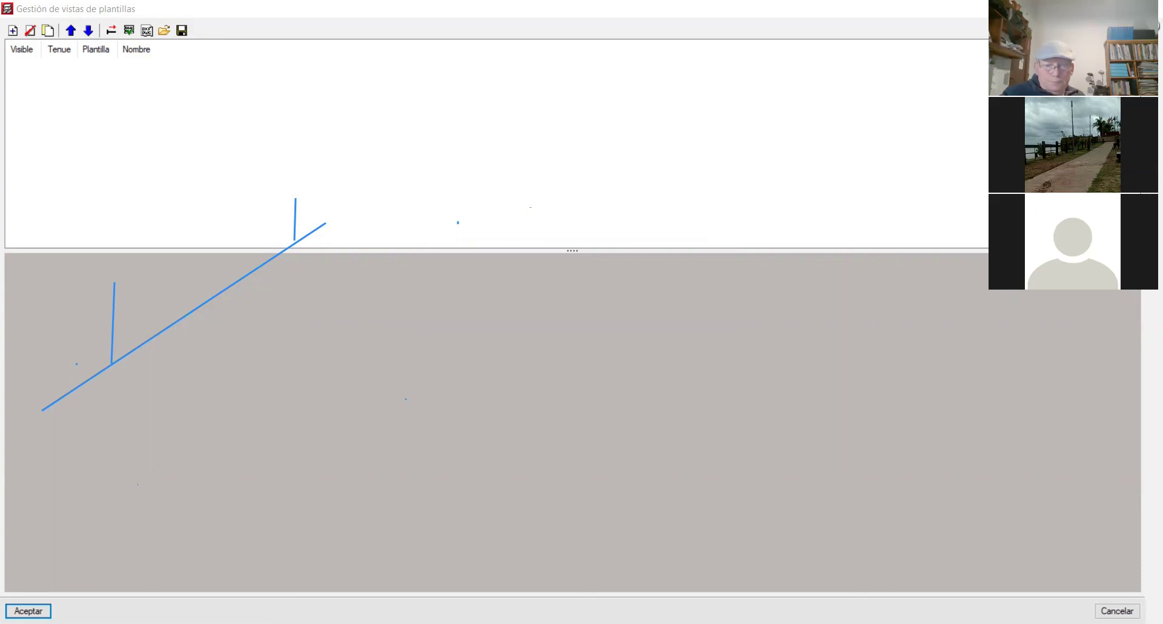
left_click(437, 127)
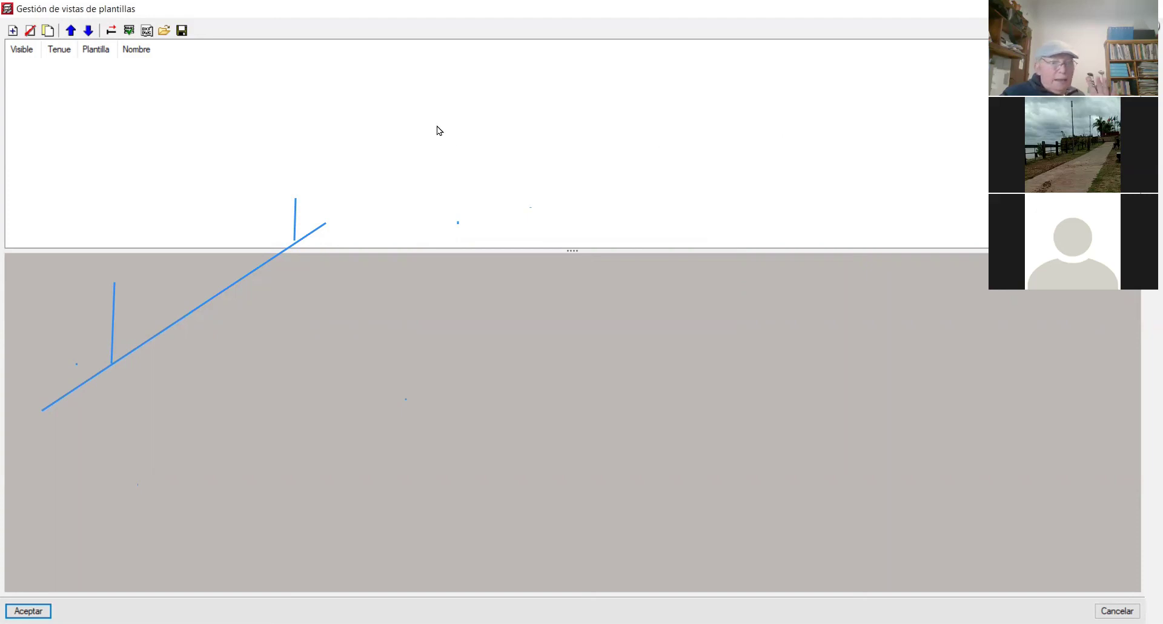
Start adding a DXF-DWG template view, check the Desktop, and set the file selection to the Documentos library.
left_click(12, 32)
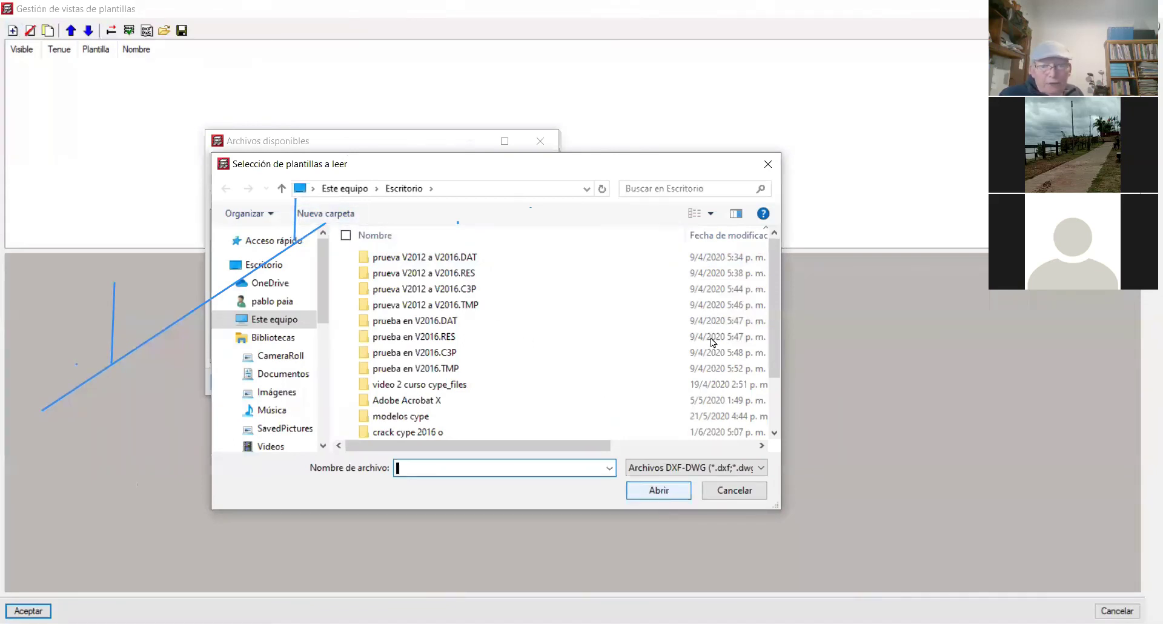
left_click_drag(773, 280, 768, 389)
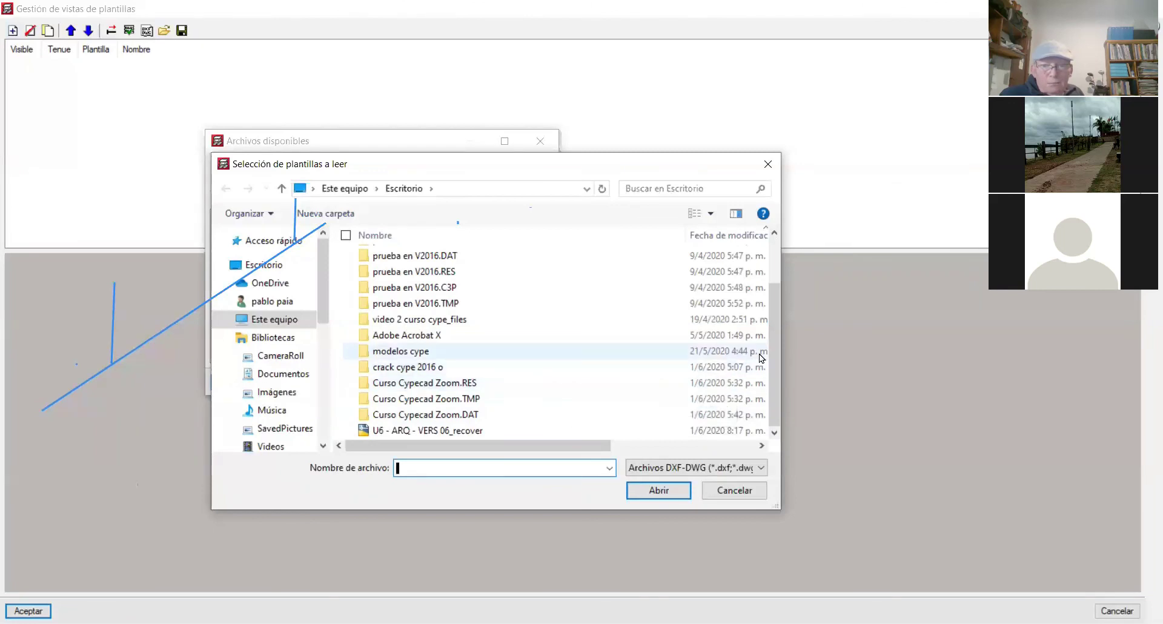
left_click_drag(773, 357, 778, 329)
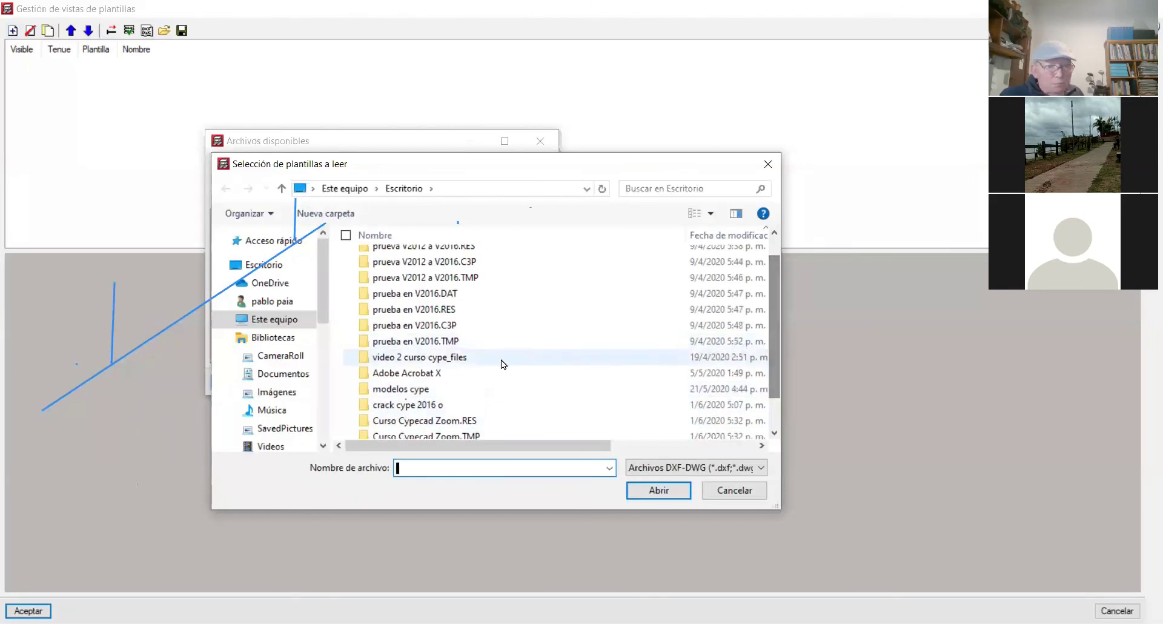
left_click(302, 374)
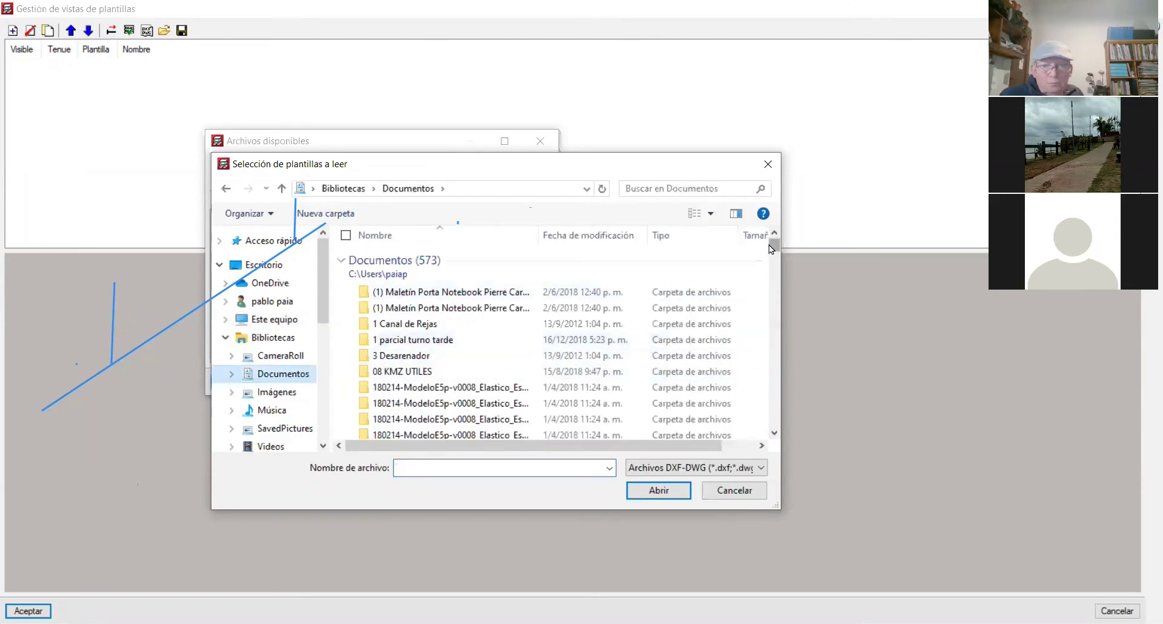
Browse the CYPE-related folders in Documentos, look inside cype 2016 for a drawing, and return to Documentos.
left_click_drag(772, 248, 770, 271)
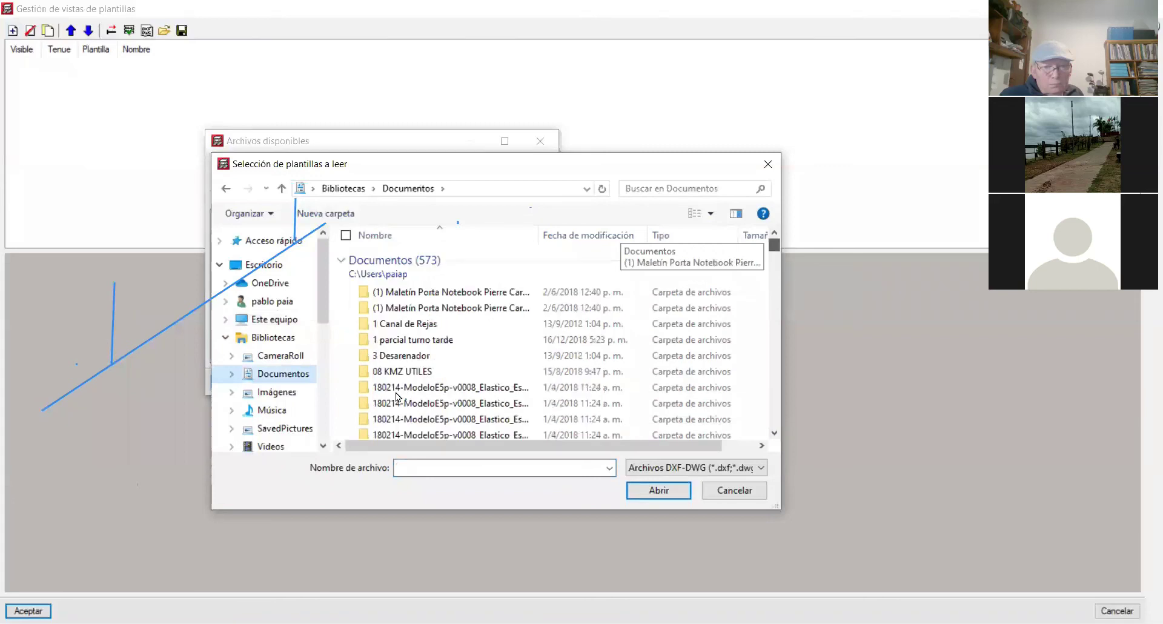
left_click_drag(775, 244, 773, 310)
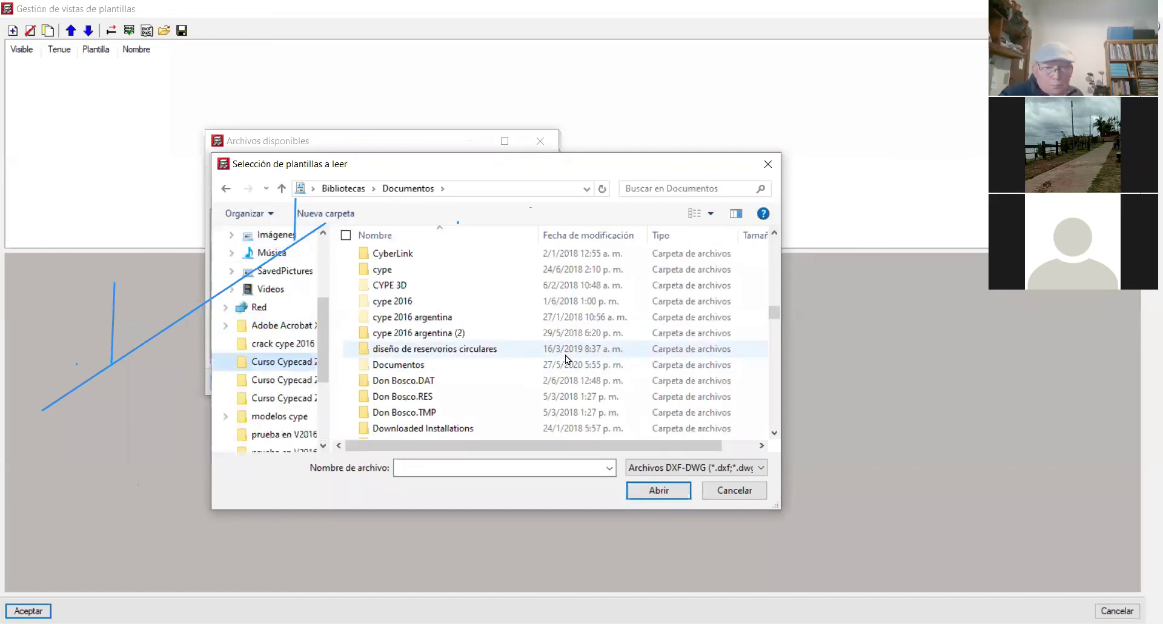
left_click(529, 321)
key("Down")
key("Down")
key("Down")
key("Down")
key("Down")
key("Down")
key("Down")
key("Down")
key("Down")
key("Down")
key("Down")
key("Down")
key("Down")
key("Down")
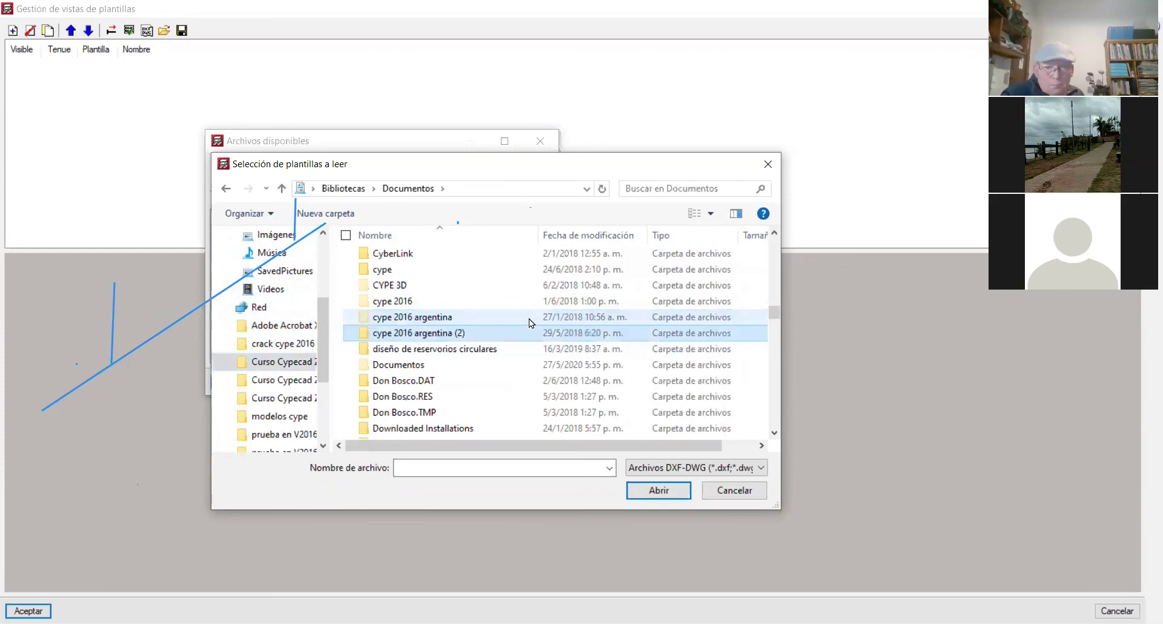
key("Up")
key("Up")
key("Up")
key("Up")
key("Up")
key("Up")
key("Up")
key("Up")
key("Up")
key("Up")
key("Up")
key("Up")
key("Up")
key("Up")
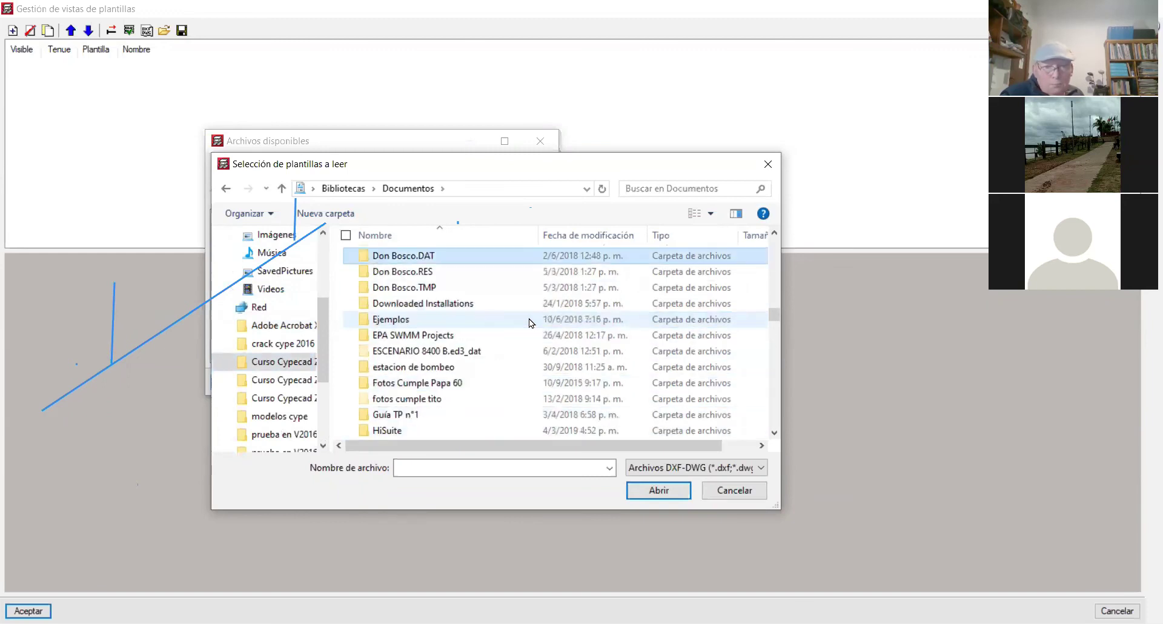
key("Up")
key("Up")
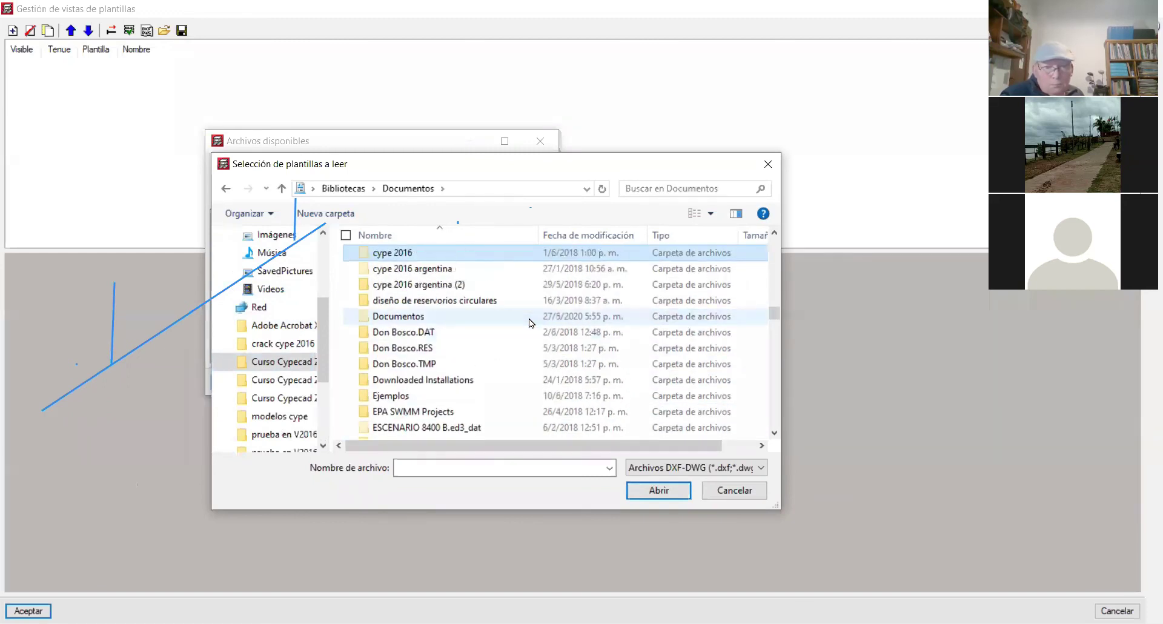
key("Up")
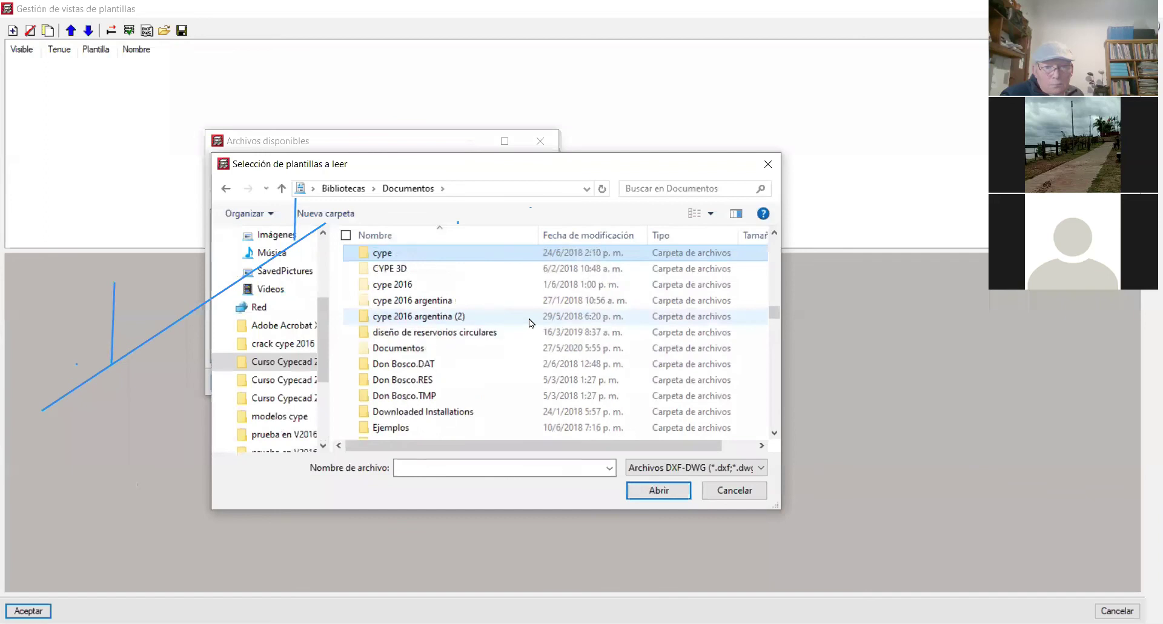
left_click(478, 285)
double_click(477, 286)
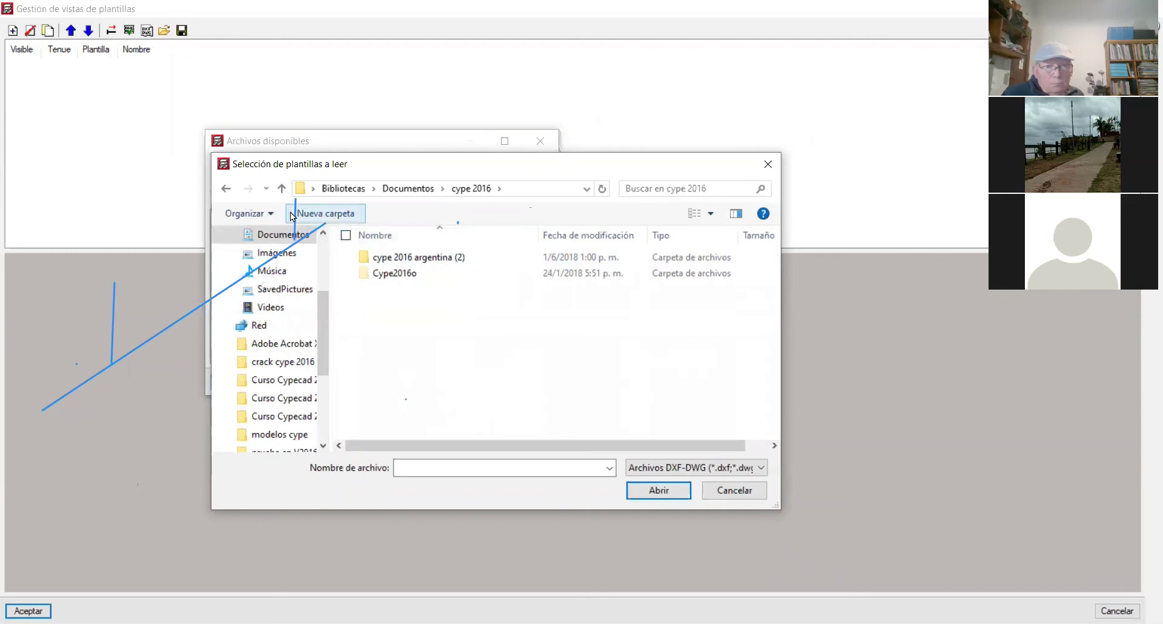
left_click(282, 189)
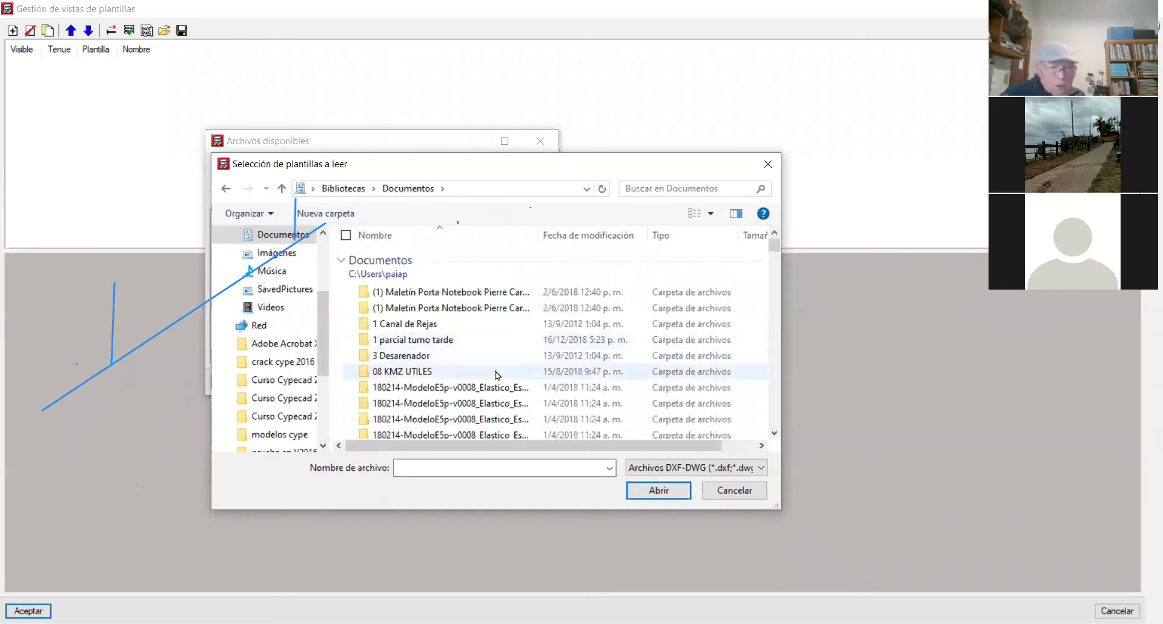
Add the drawing 00 subsuelo from the Documentos library as a template view.
left_click(775, 433)
left_click(775, 433)
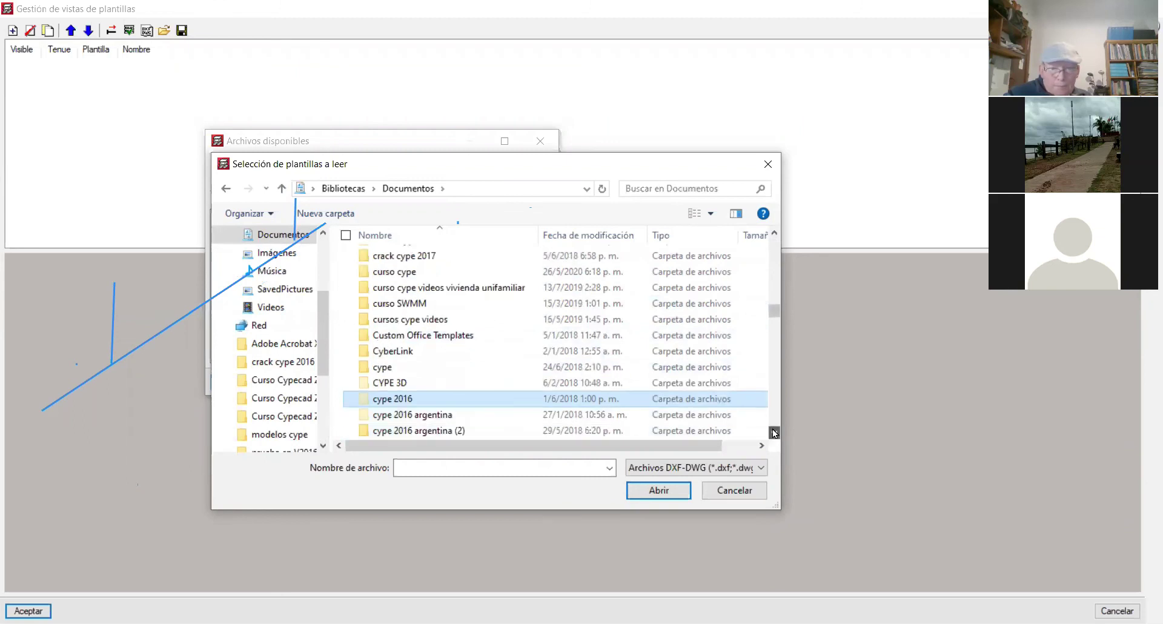
left_click(775, 432)
left_click(775, 433)
left_click(775, 433)
left_click(775, 433)
left_click(774, 433)
left_click_drag(774, 433, 775, 434)
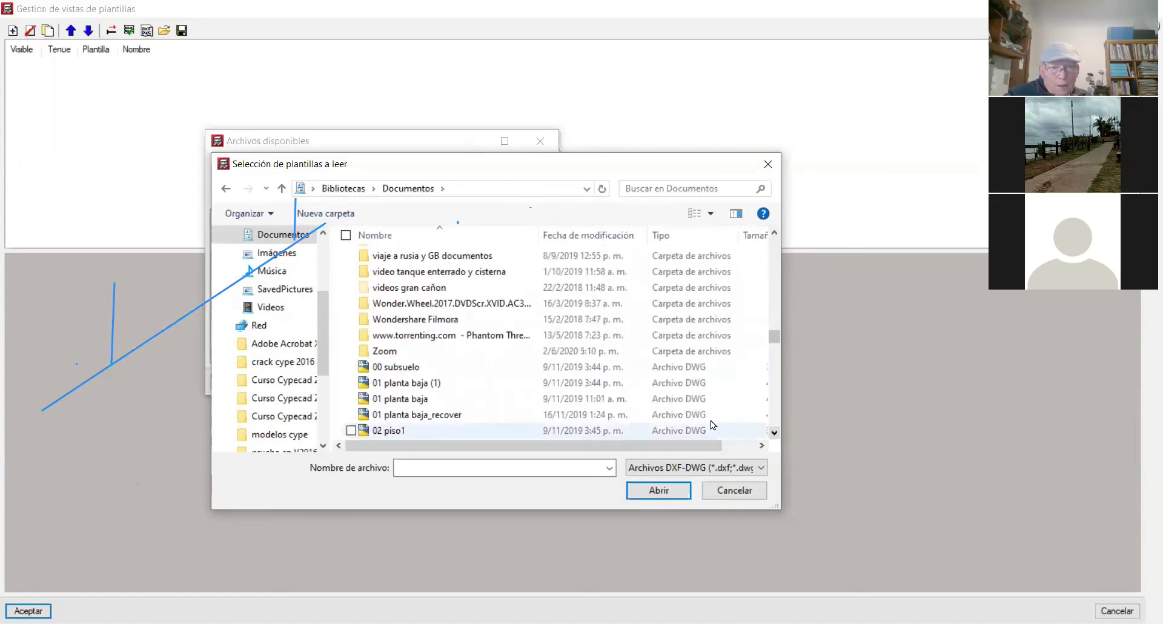
left_click(476, 372)
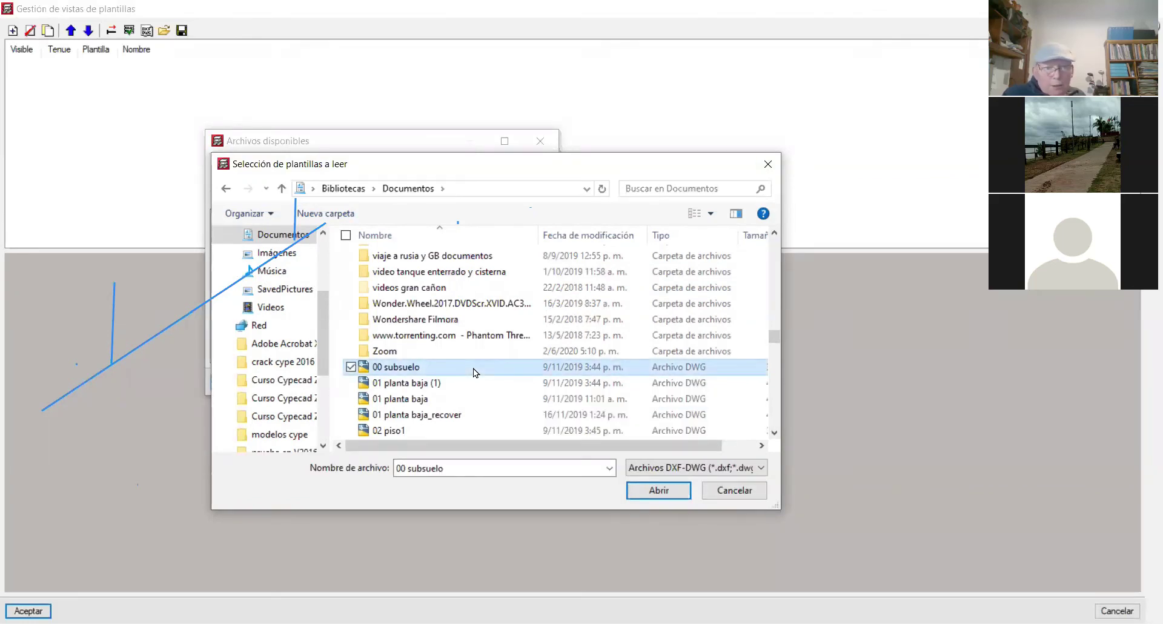
double_click(468, 371)
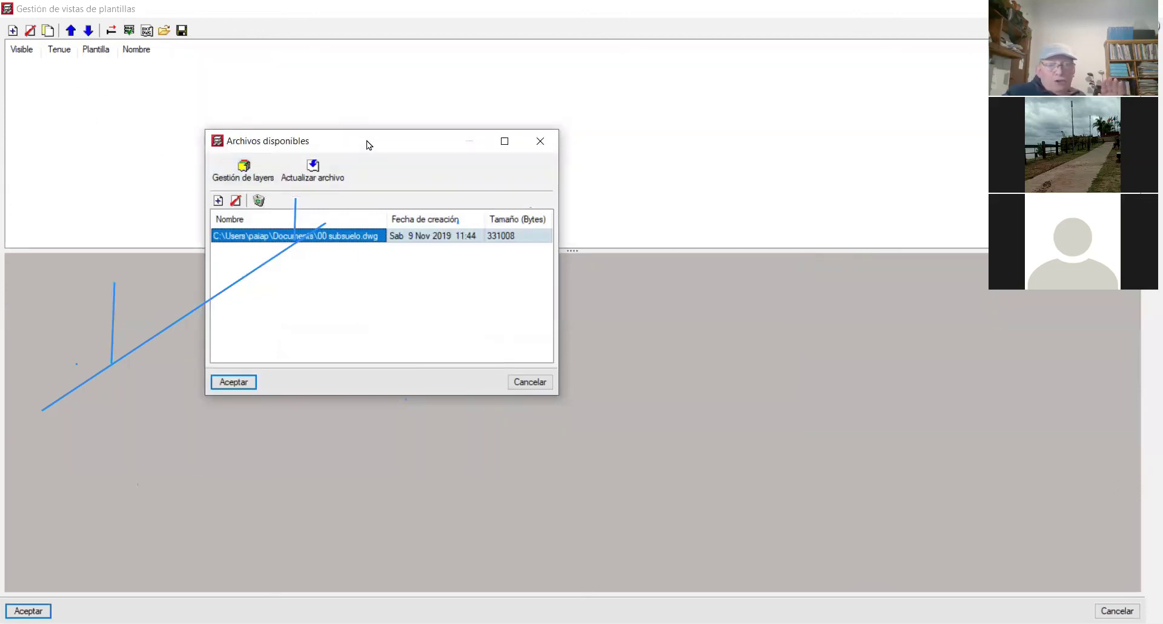
left_click_drag(368, 144, 528, 156)
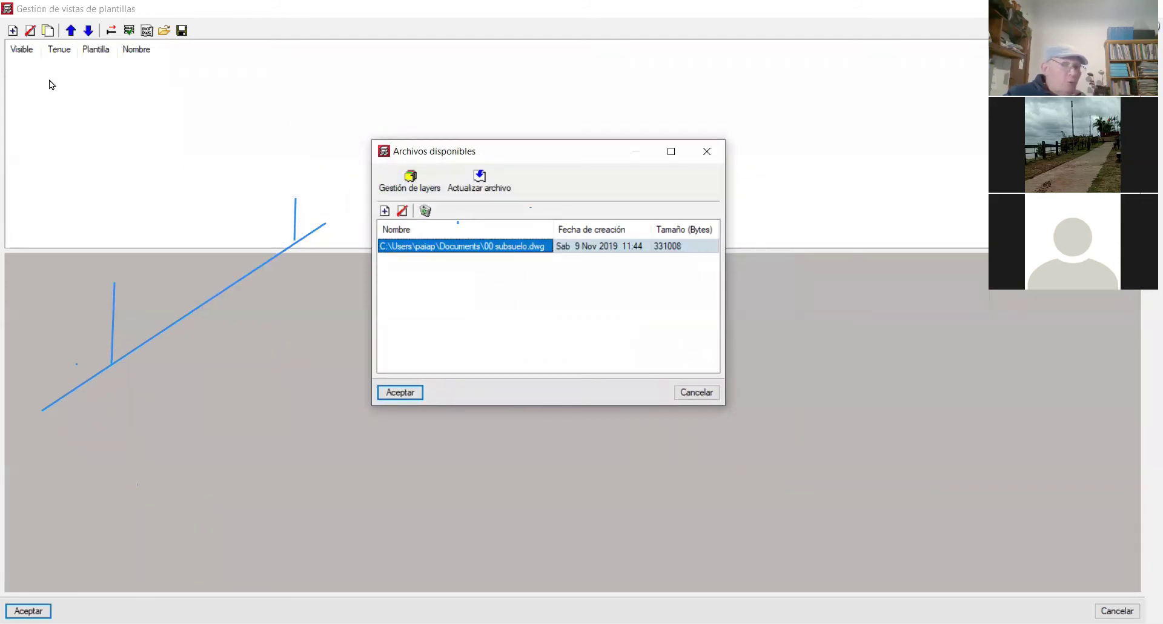
left_click(410, 394)
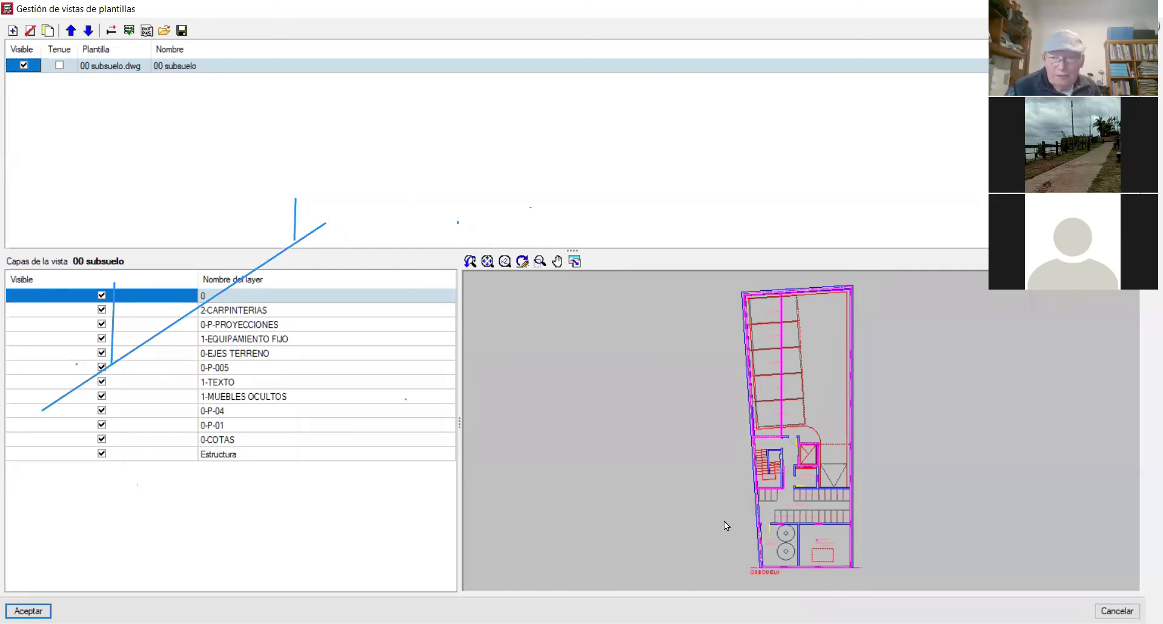
Hide the layers 0-P-PROYECCIONES, 1-MUEBLES OCULTOS, 0-COTAS and 0-EJES TERRENO in the 00 subsuelo view, and assign the view to all groups.
scroll(725, 521, "down", 1)
scroll(816, 464, "up", 2)
scroll(822, 476, "up", 3)
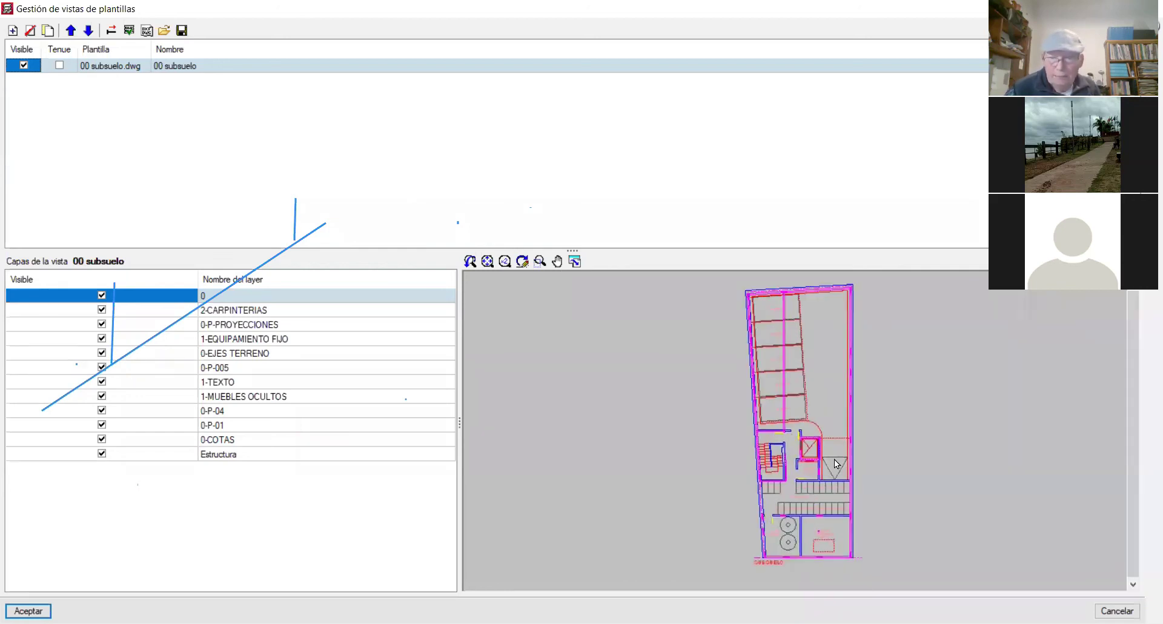
scroll(827, 478, "down", 2)
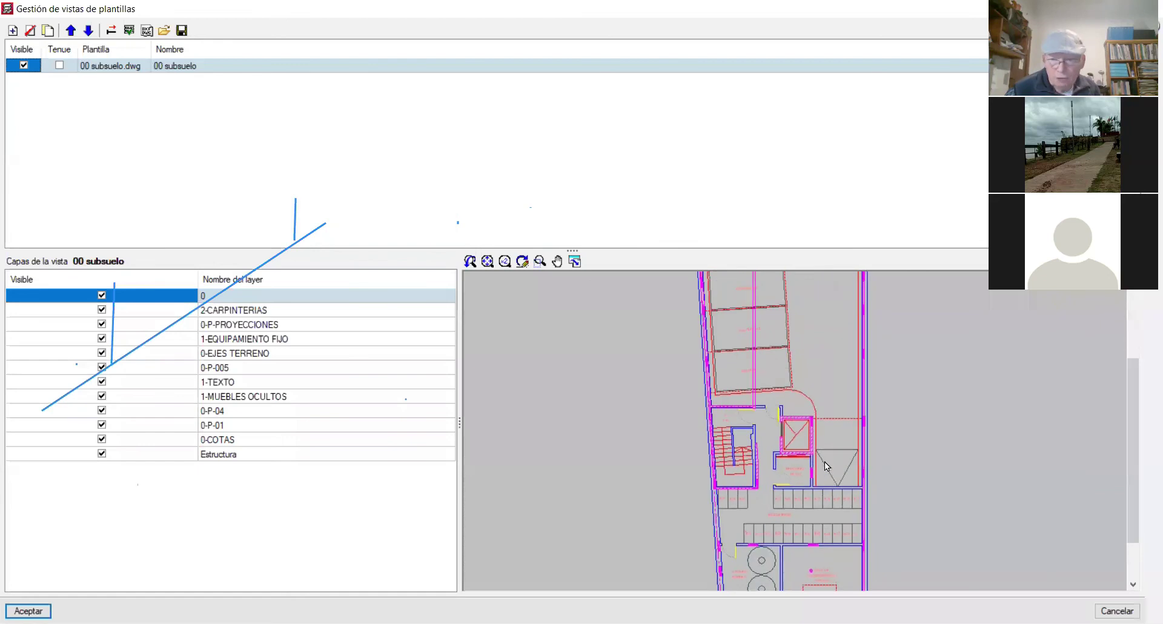
scroll(811, 483, "down", 2)
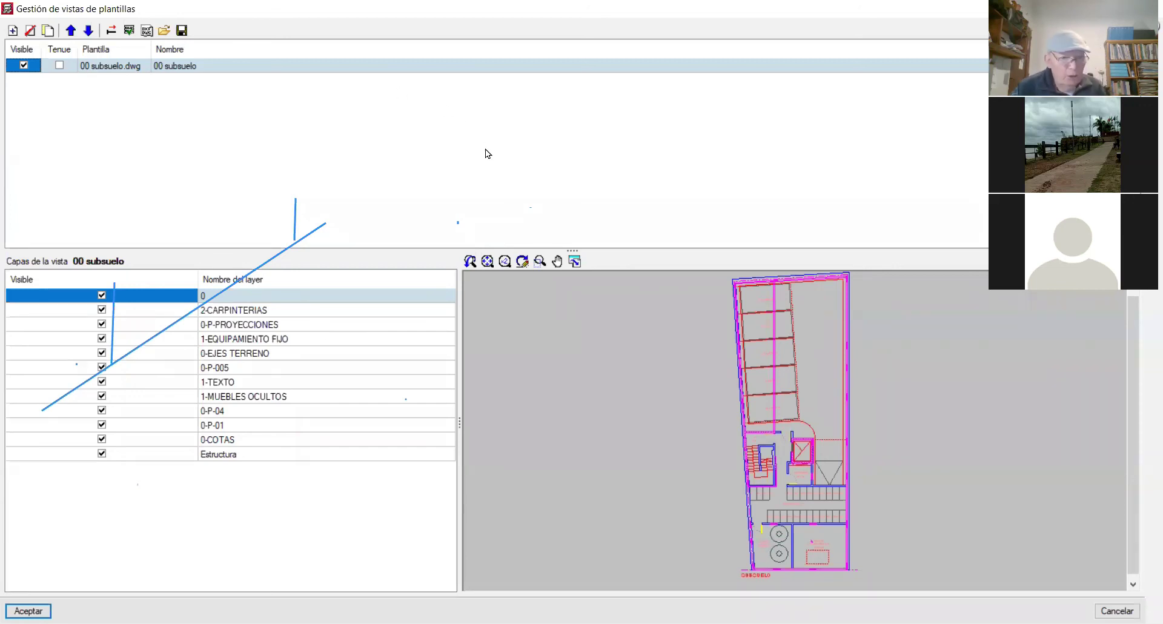
left_click(100, 325)
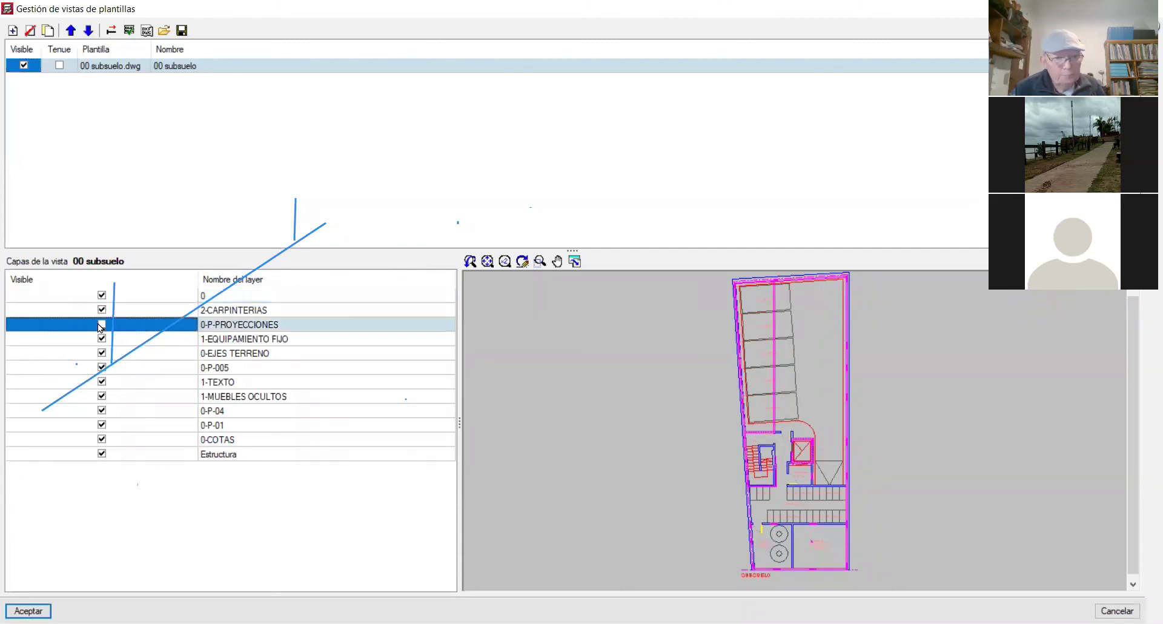
left_click(104, 396)
left_click(103, 438)
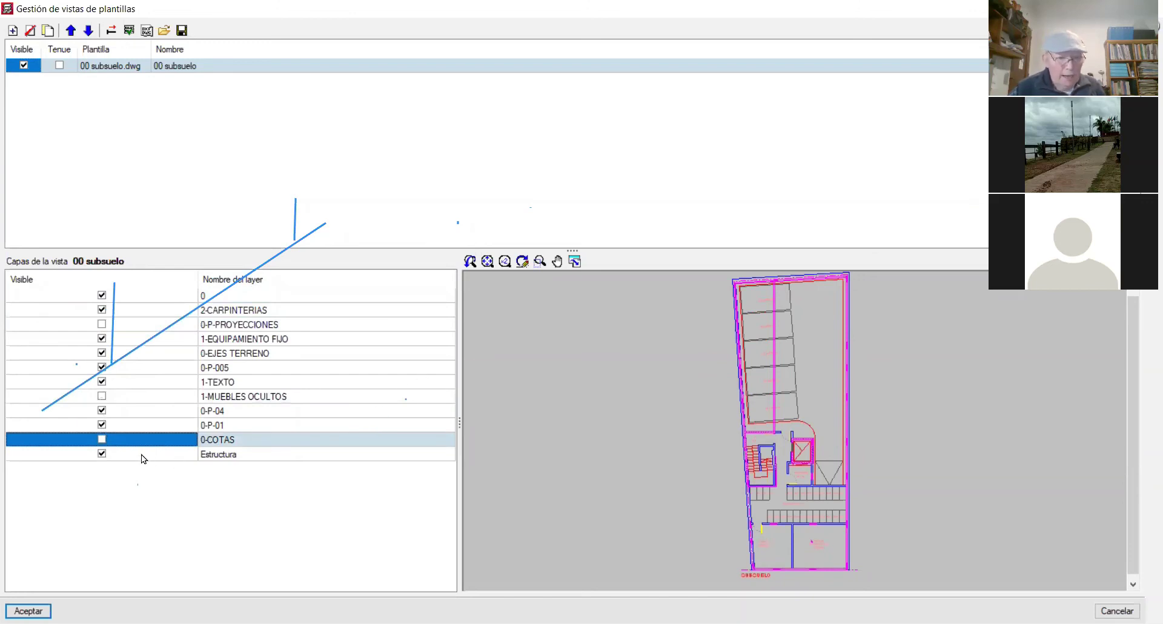
left_click(102, 356)
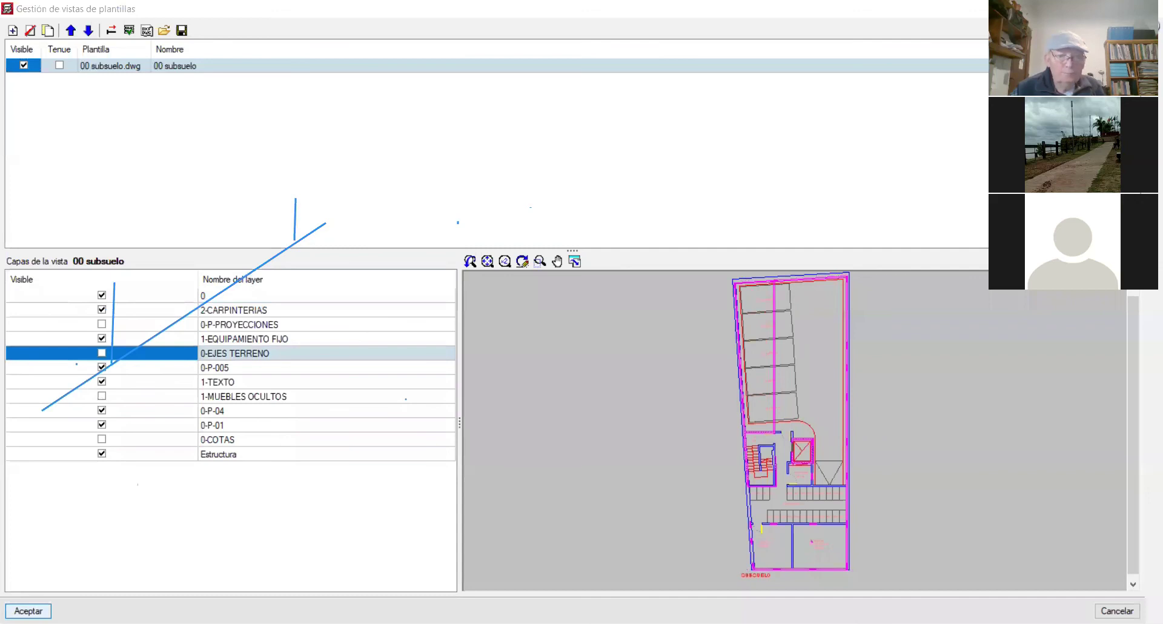
key("Return")
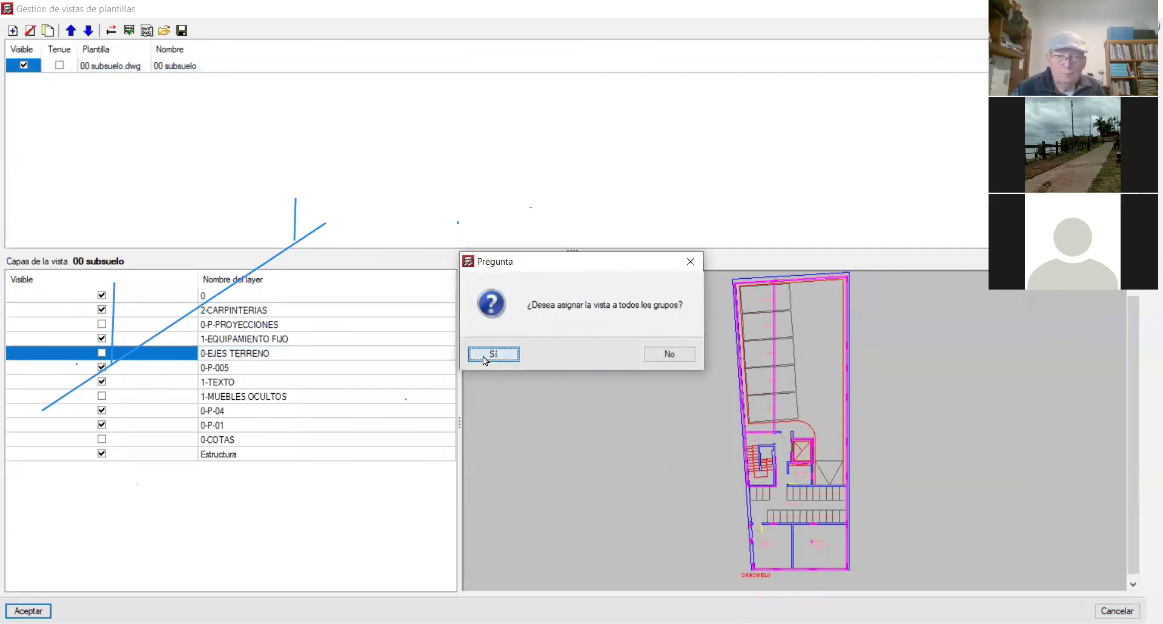
left_click(492, 355)
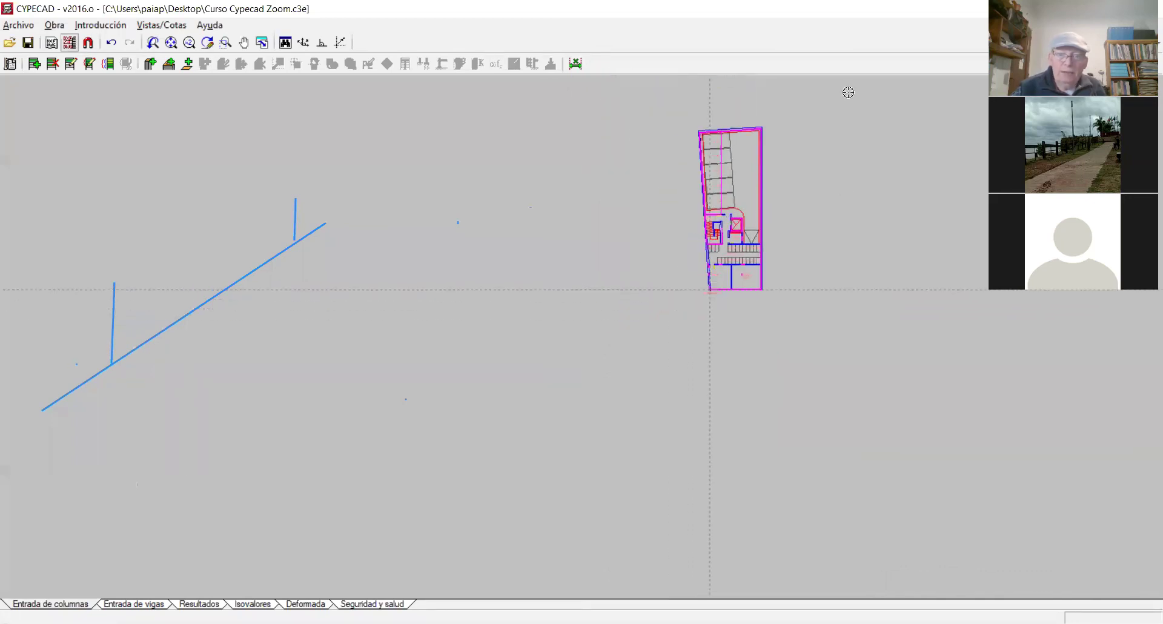
Examine the imported basement plan around the drawing origin, the TANQUES BOMBEO and transformer rooms, the bicycle spaces and the stairs.
scroll(740, 92, "up", 3)
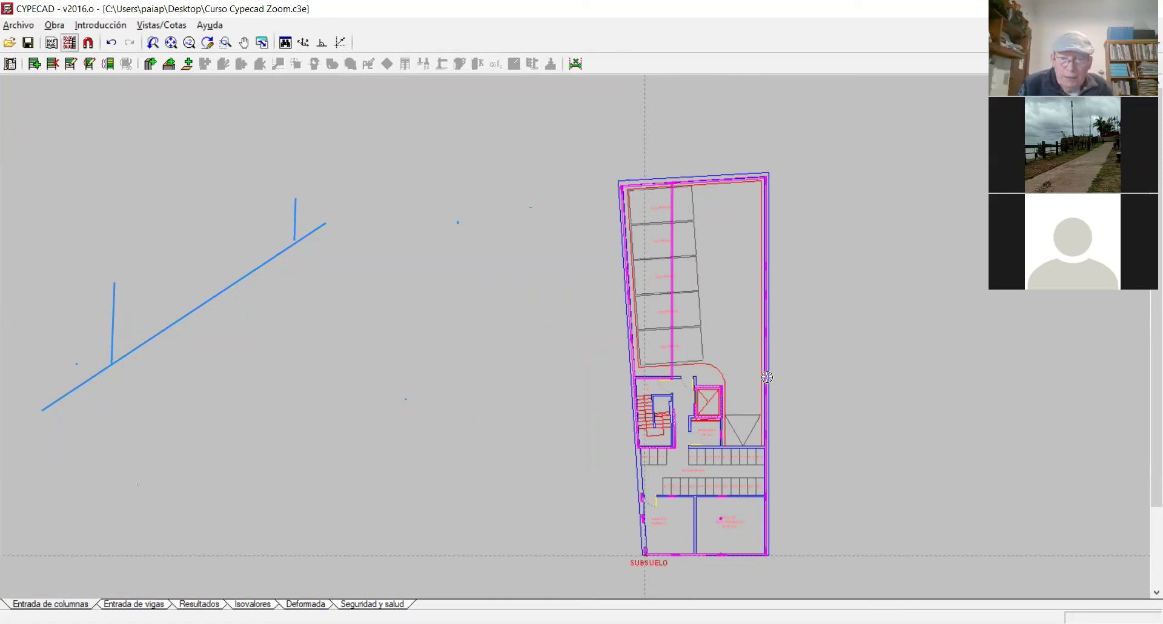
scroll(688, 537, "up", 4)
scroll(654, 558, "up", 4)
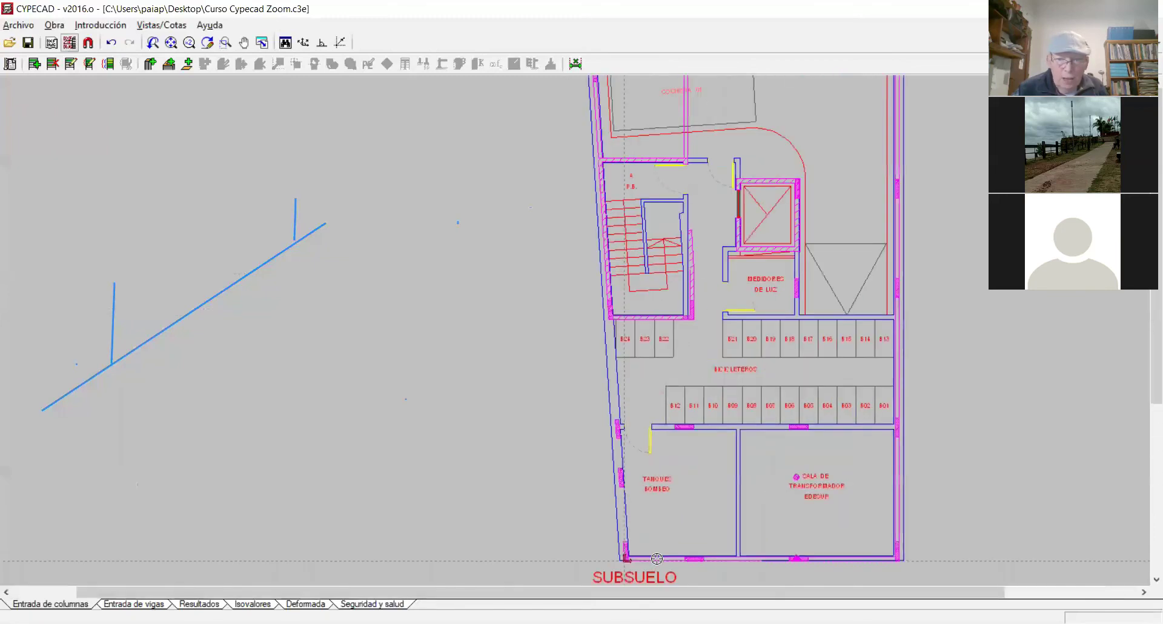
scroll(657, 558, "up", 1)
scroll(656, 558, "up", 1)
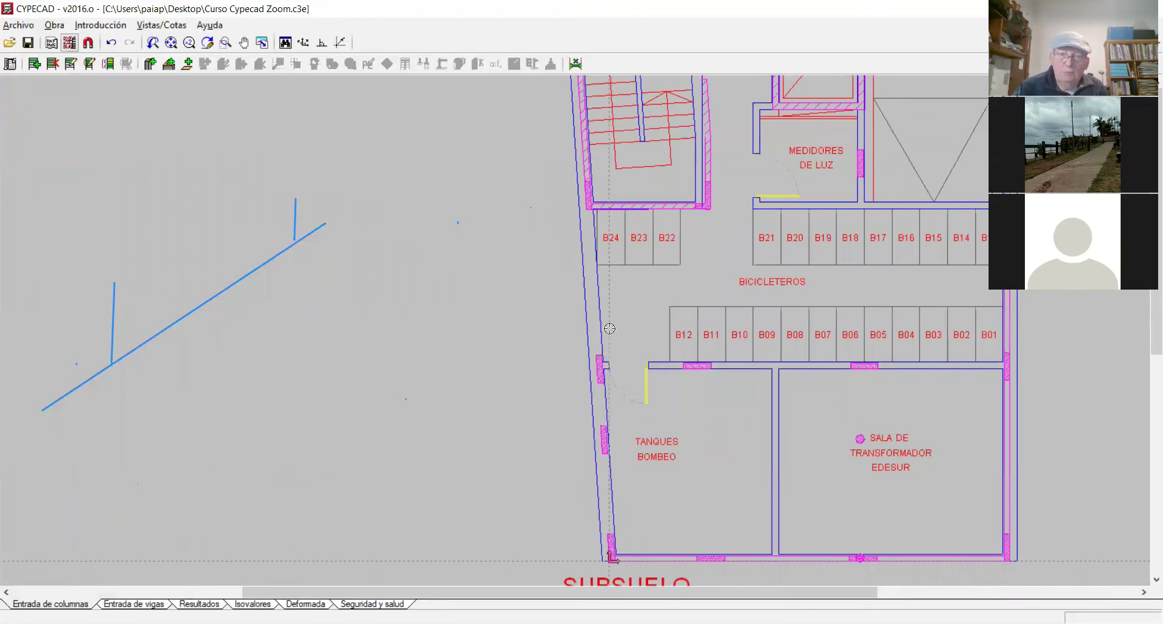
scroll(622, 234, "down", 1)
scroll(621, 234, "down", 3)
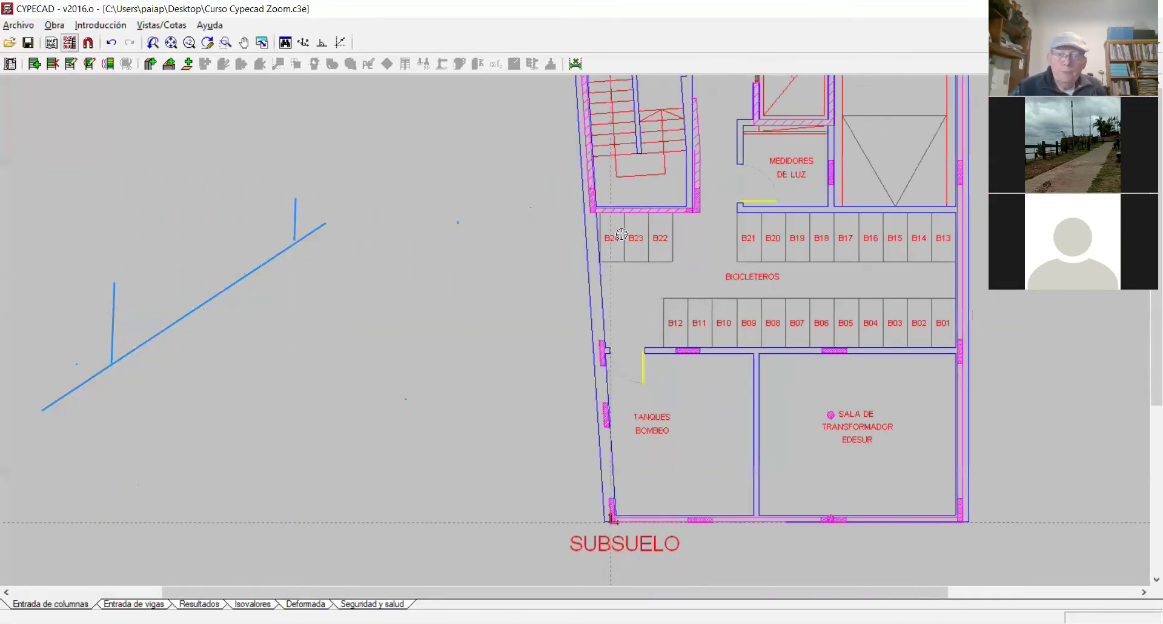
scroll(711, 166, "up", 1)
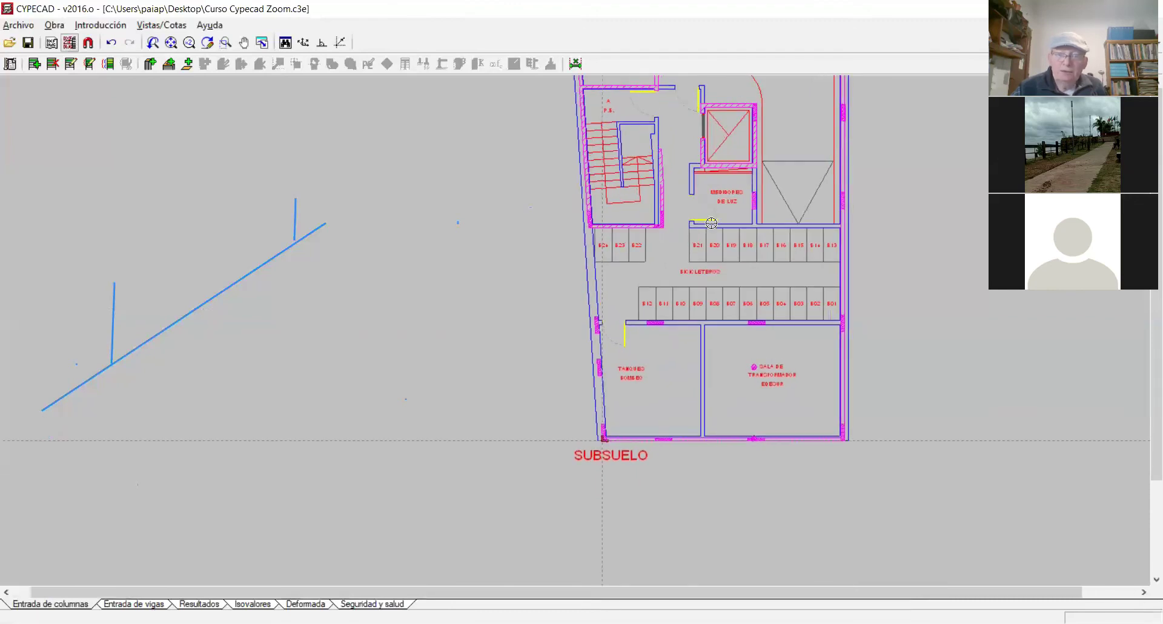
scroll(717, 223, "down", 2)
scroll(719, 239, "down", 3)
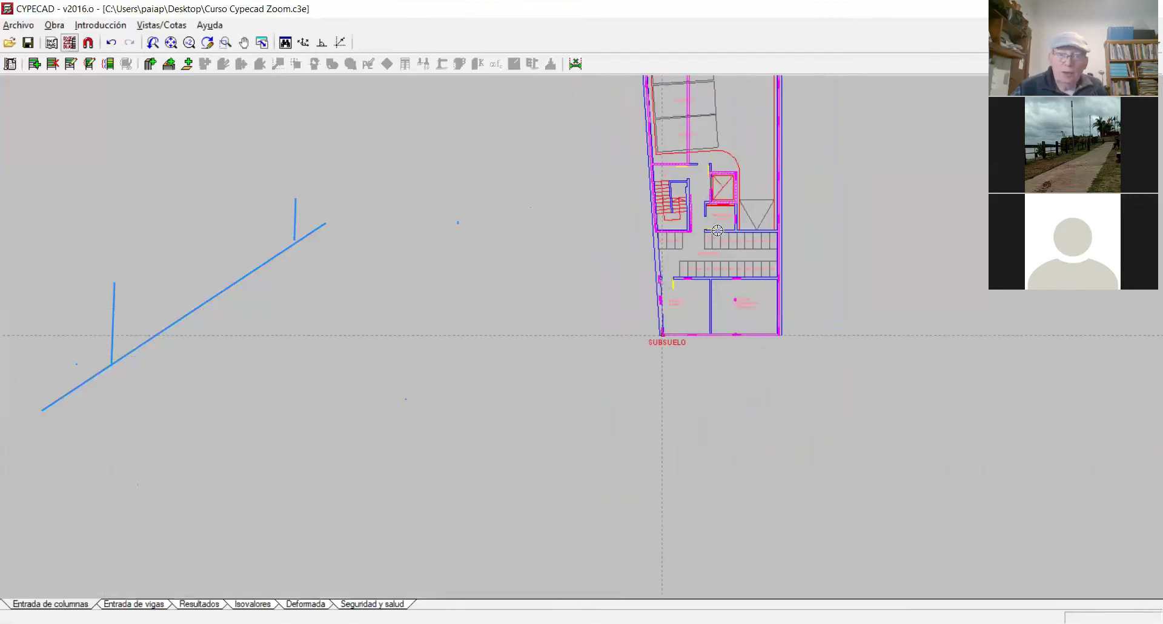
scroll(719, 279, "up", 3)
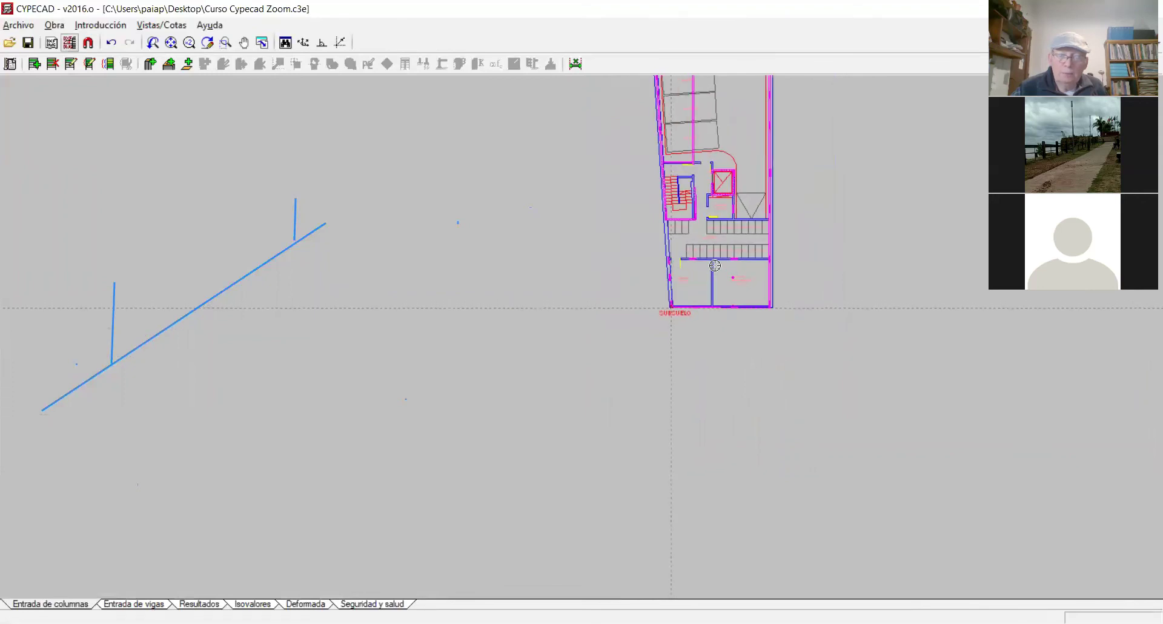
scroll(715, 257, "up", 4)
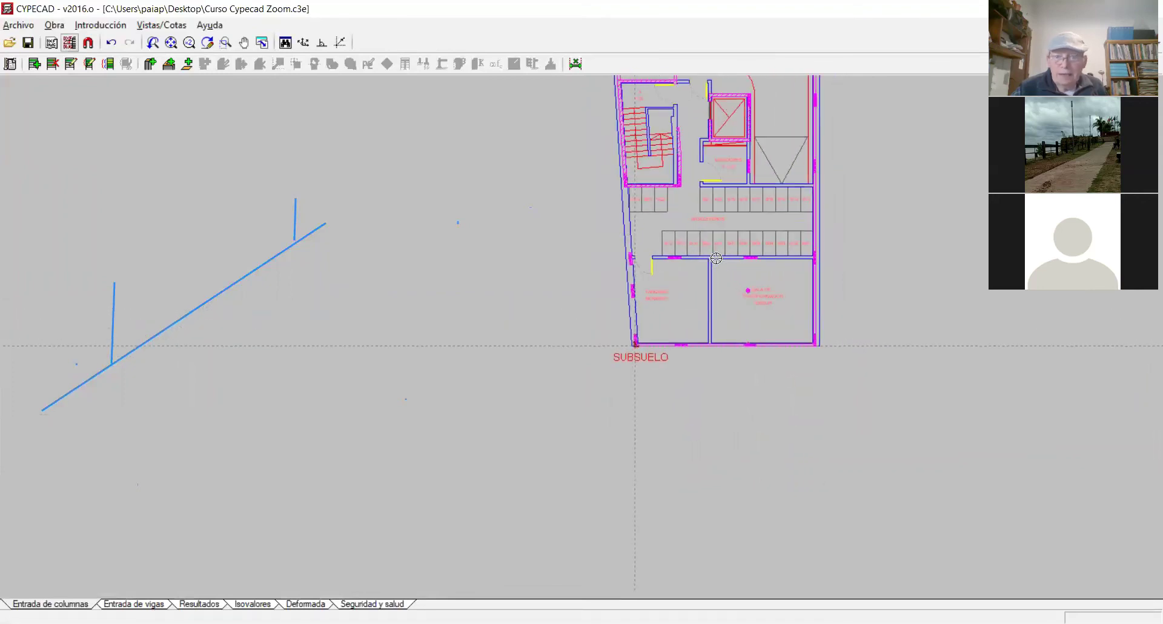
scroll(718, 264, "up", 1)
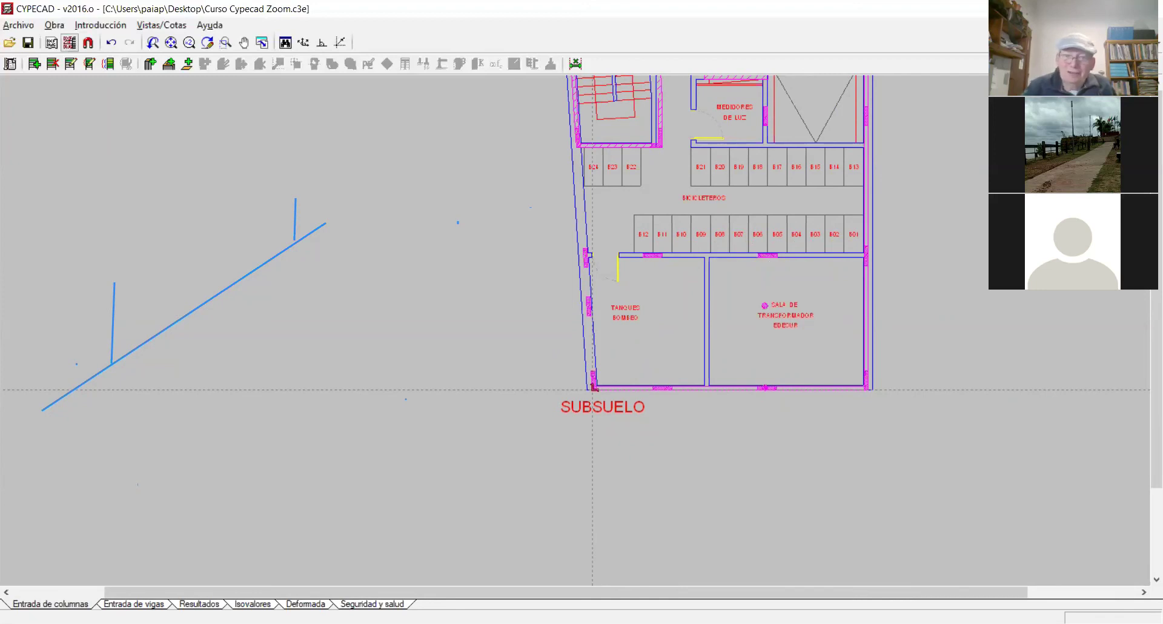
scroll(940, 197, "up", 1)
scroll(939, 198, "down", 4)
scroll(909, 241, "up", 3)
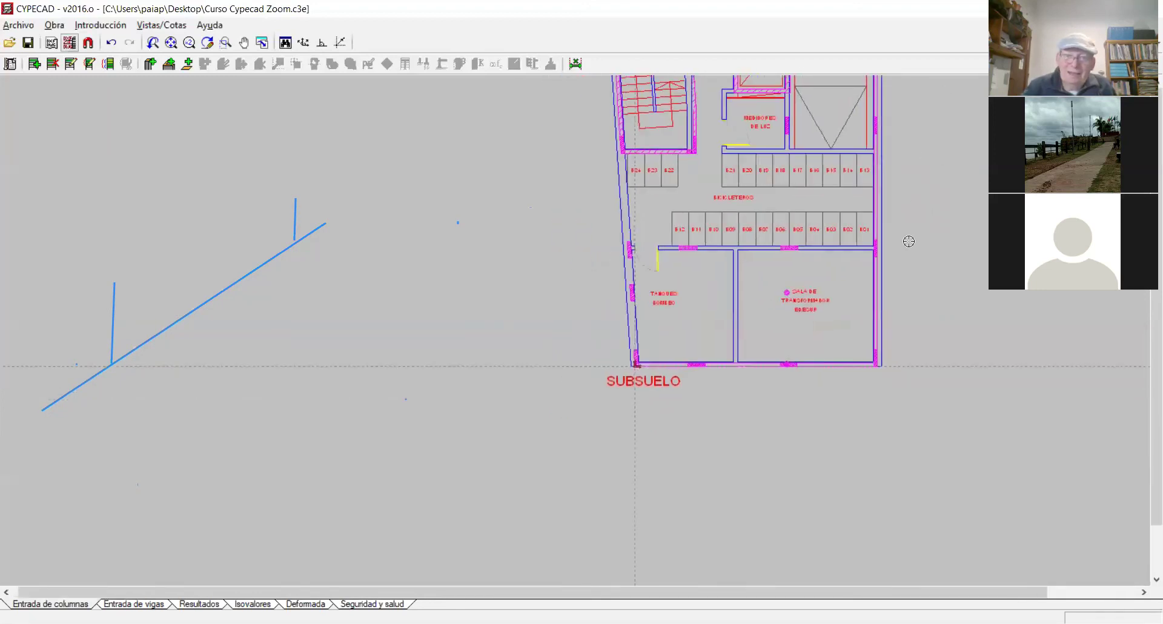
scroll(925, 173, "down", 3)
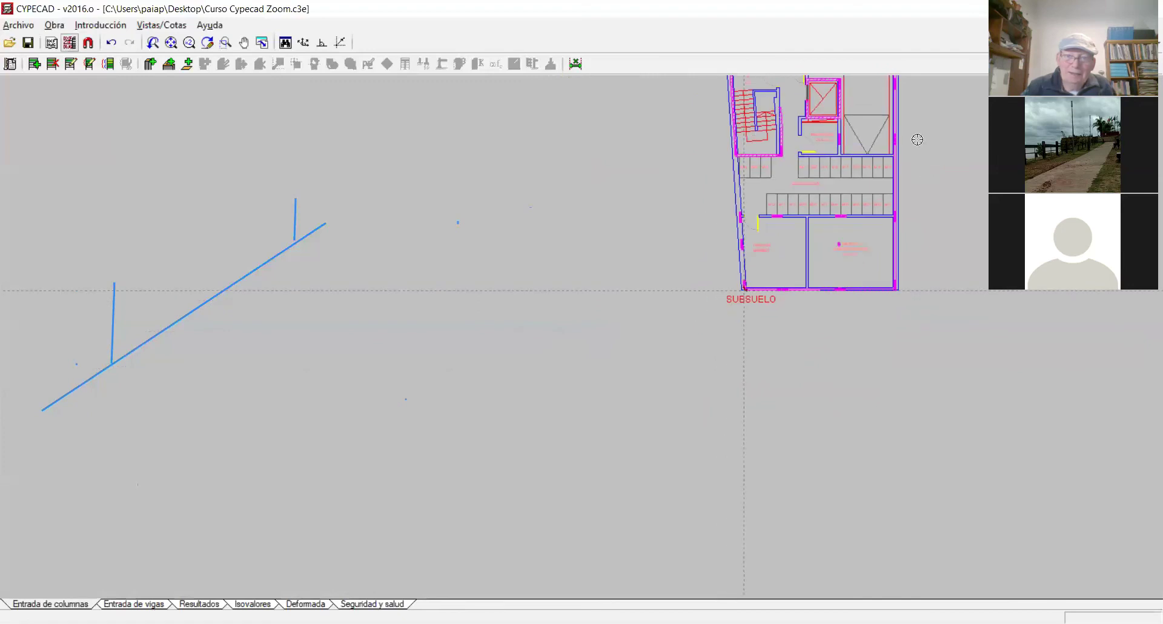
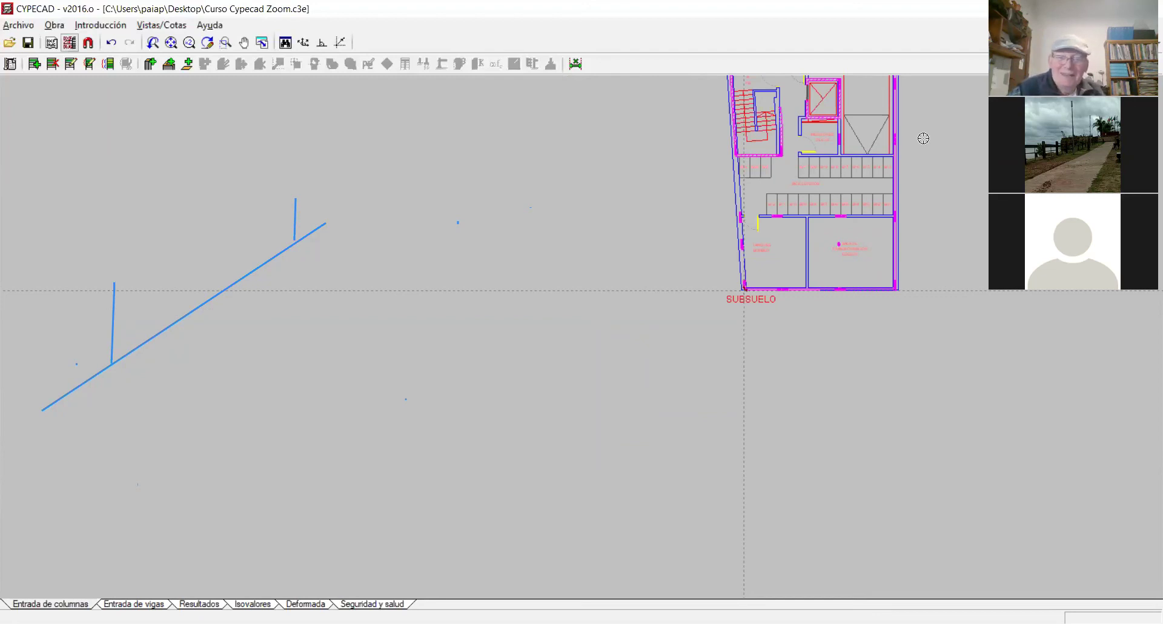
Activate template snapping (Activar capturas) with Extremo, Punto medio, Intersección and Más cercano for the basement plan.
scroll(916, 139, "up", 2)
scroll(866, 208, "up", 5)
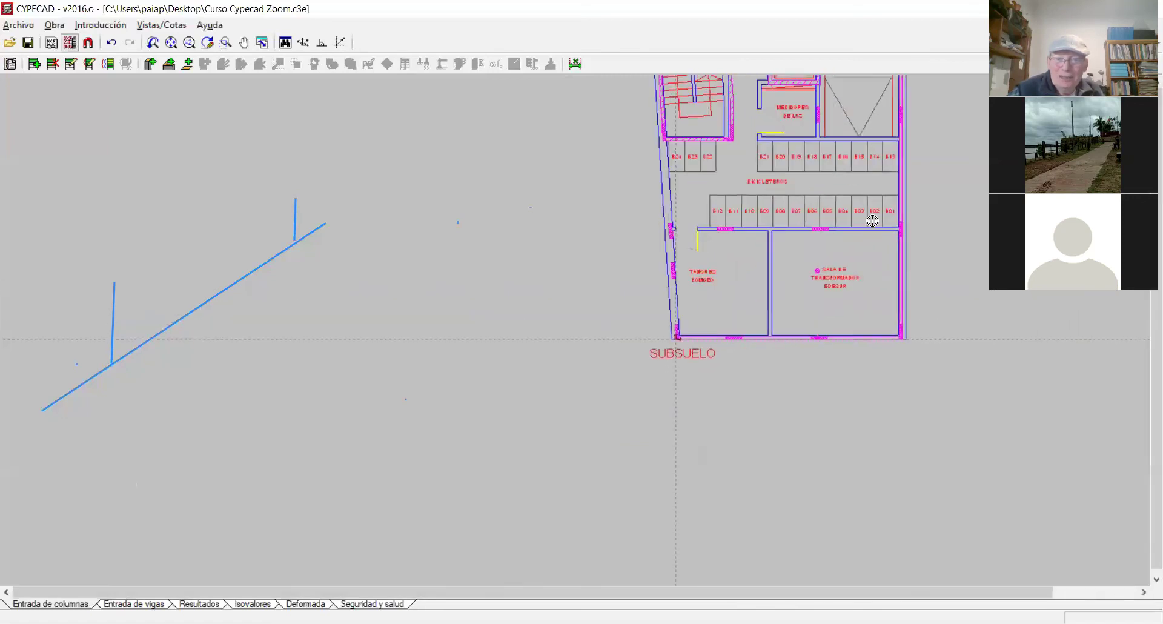
scroll(636, 329, "up", 4)
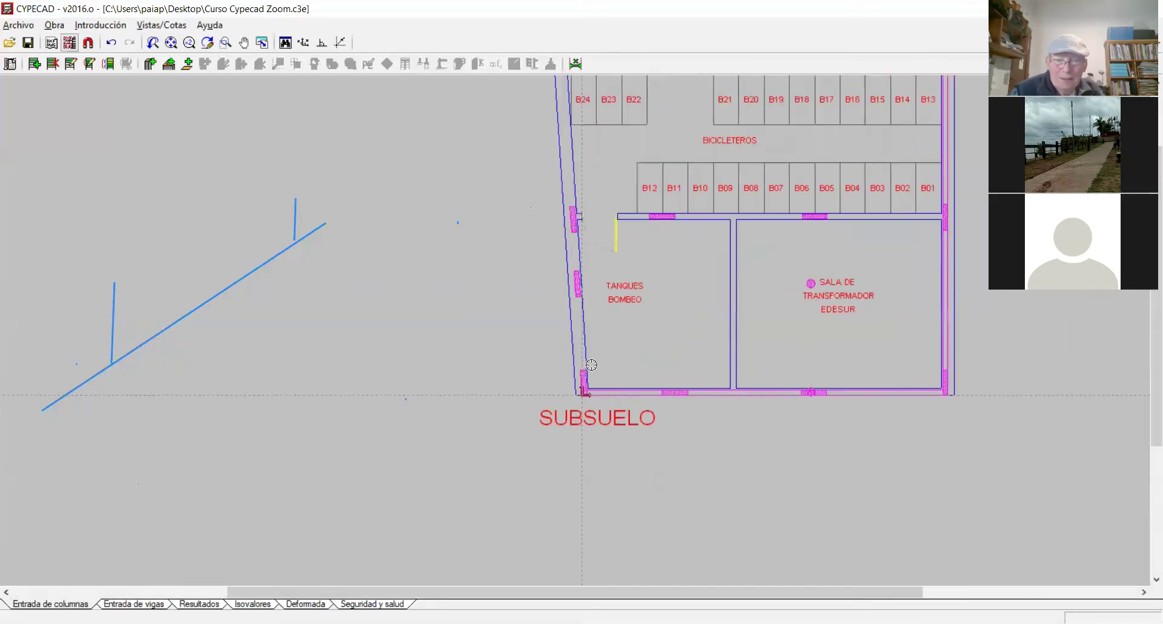
scroll(597, 363, "down", 3)
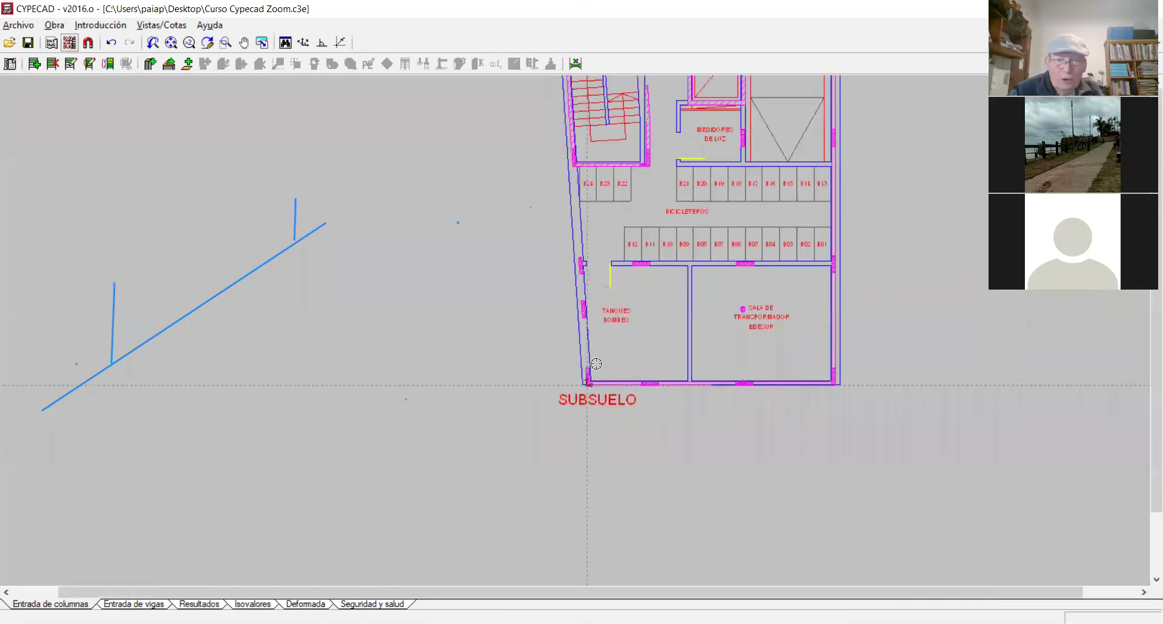
scroll(512, 446, "down", 1)
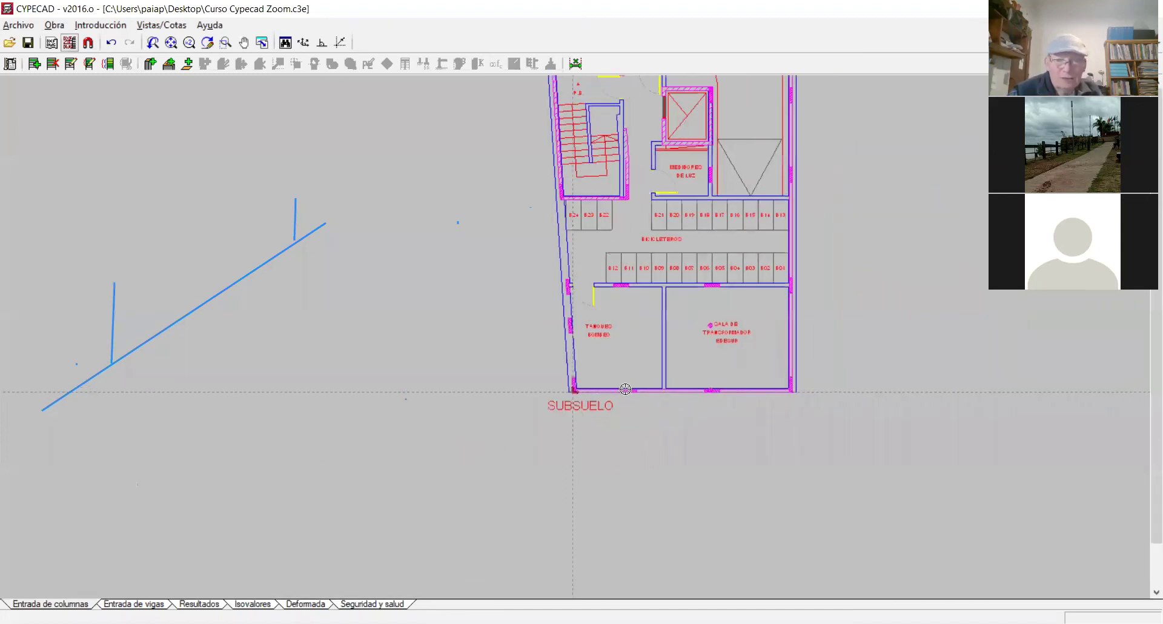
scroll(624, 384, "up", 3)
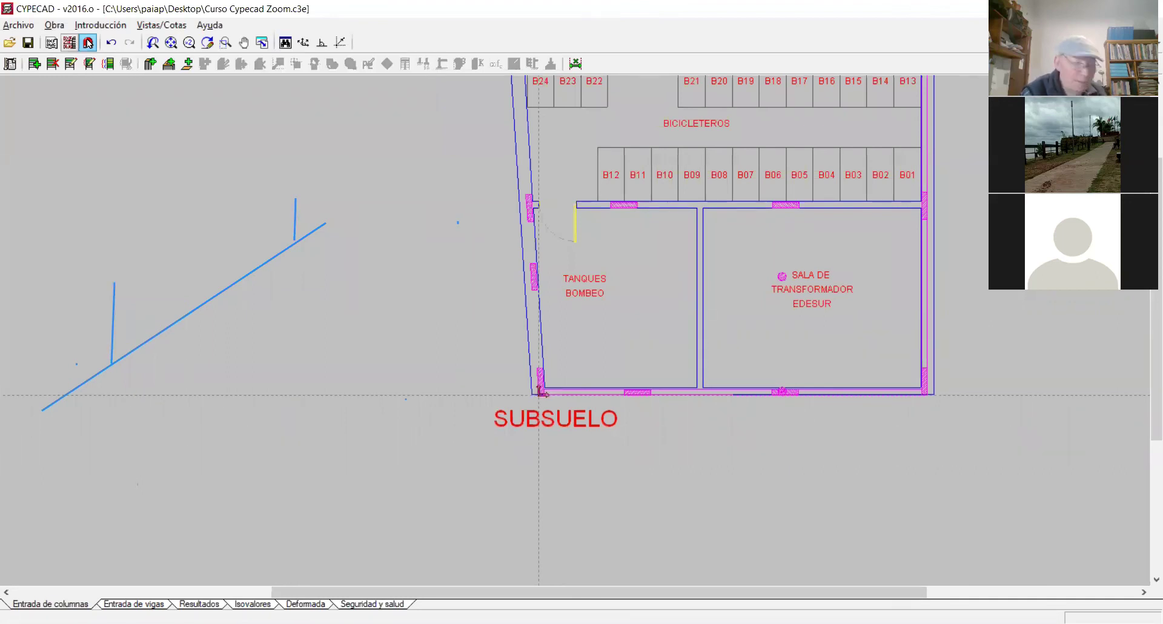
left_click(88, 42)
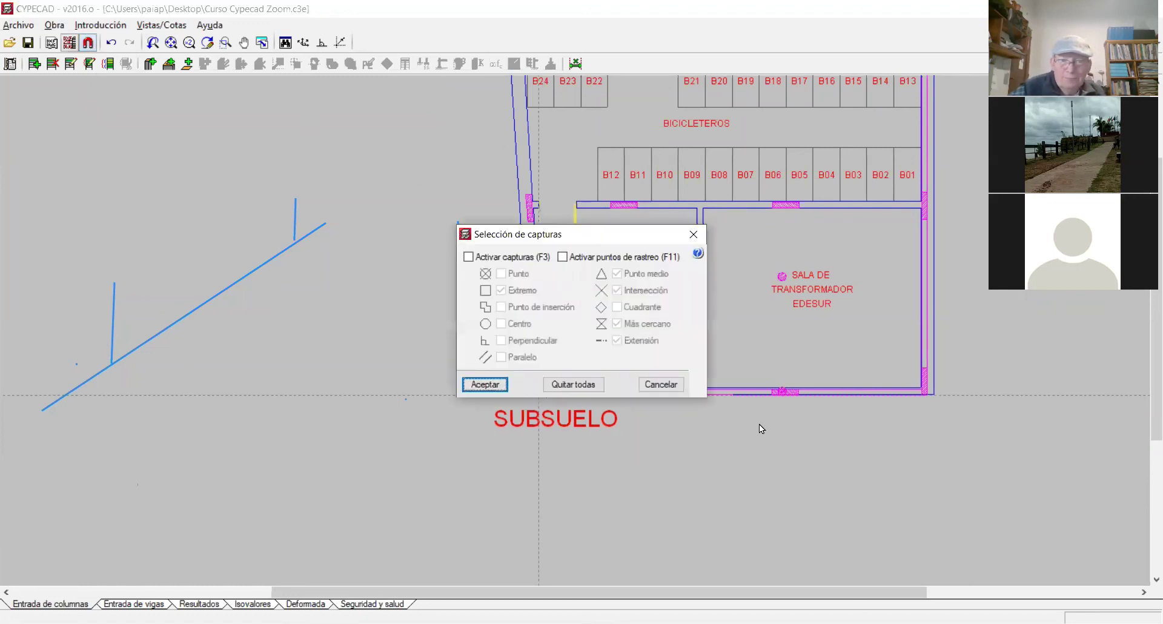
left_click(469, 257)
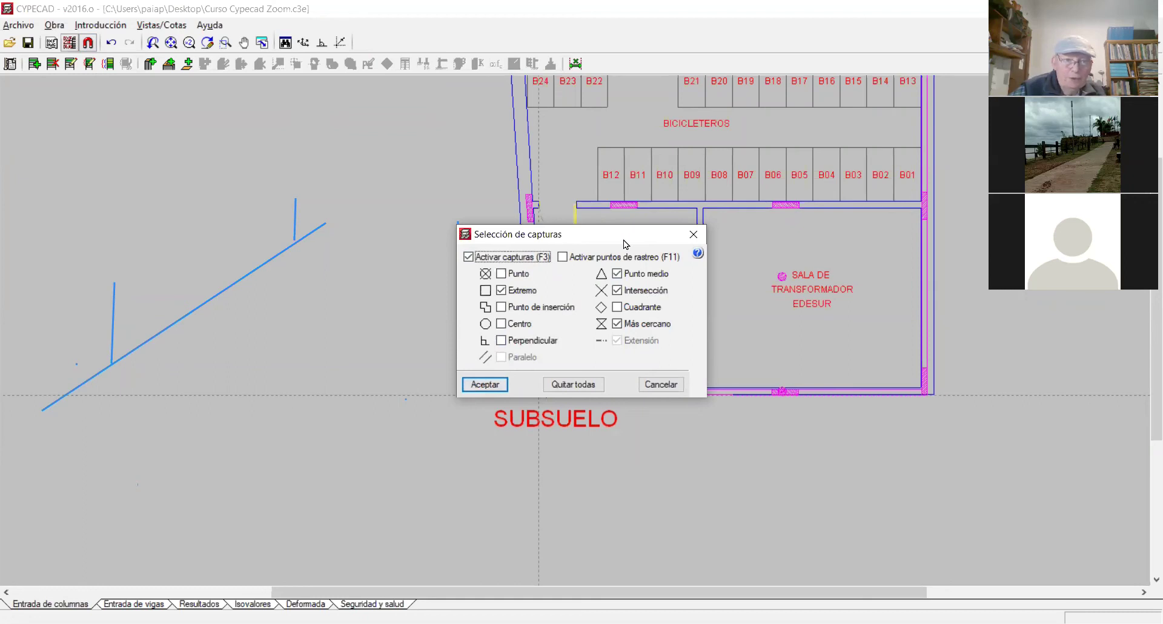
left_click_drag(626, 244, 250, 169)
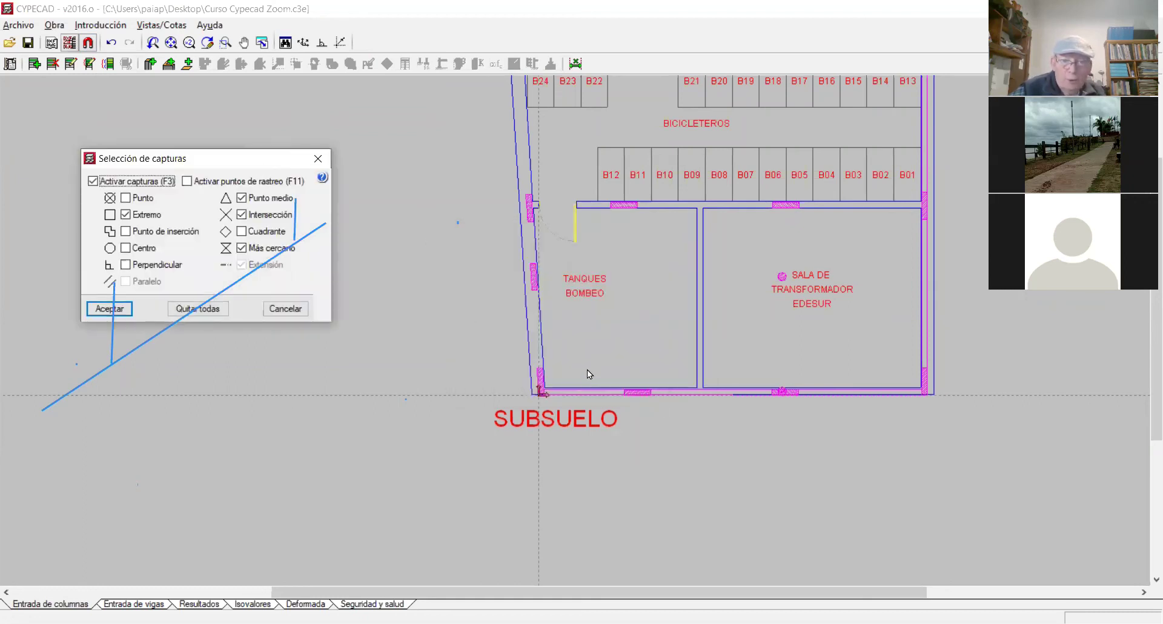
left_click(124, 312)
scroll(562, 384, "up", 3)
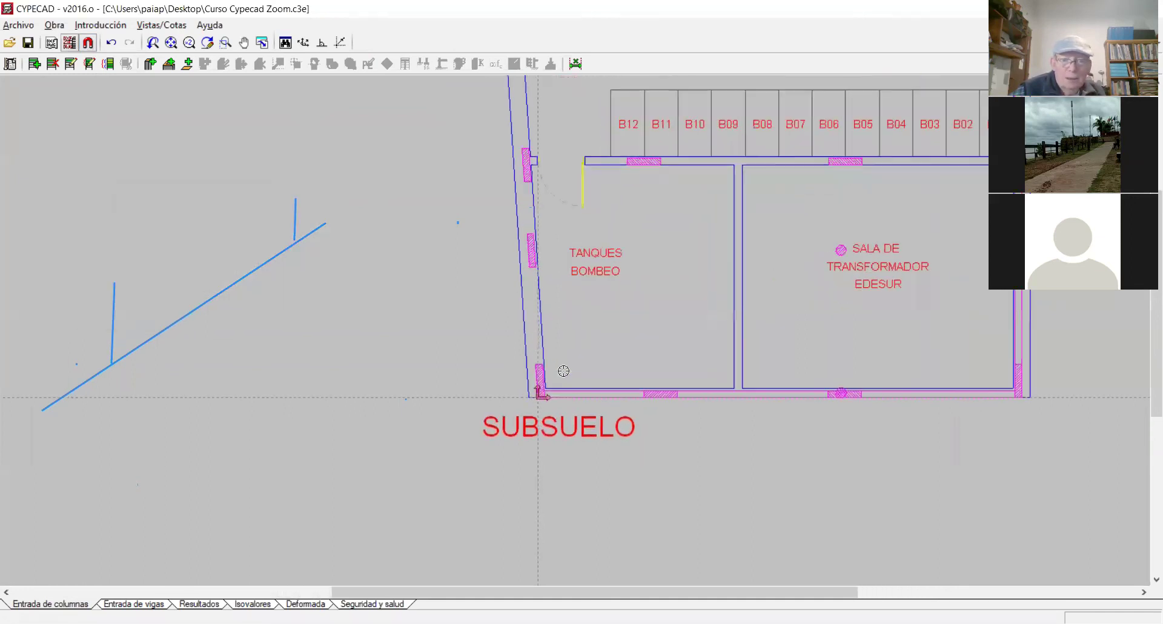
Examine the hatched columns at the drawing origin and along the basement plan's lower wall, including the one beneath the transformer room.
scroll(564, 369, "up", 4)
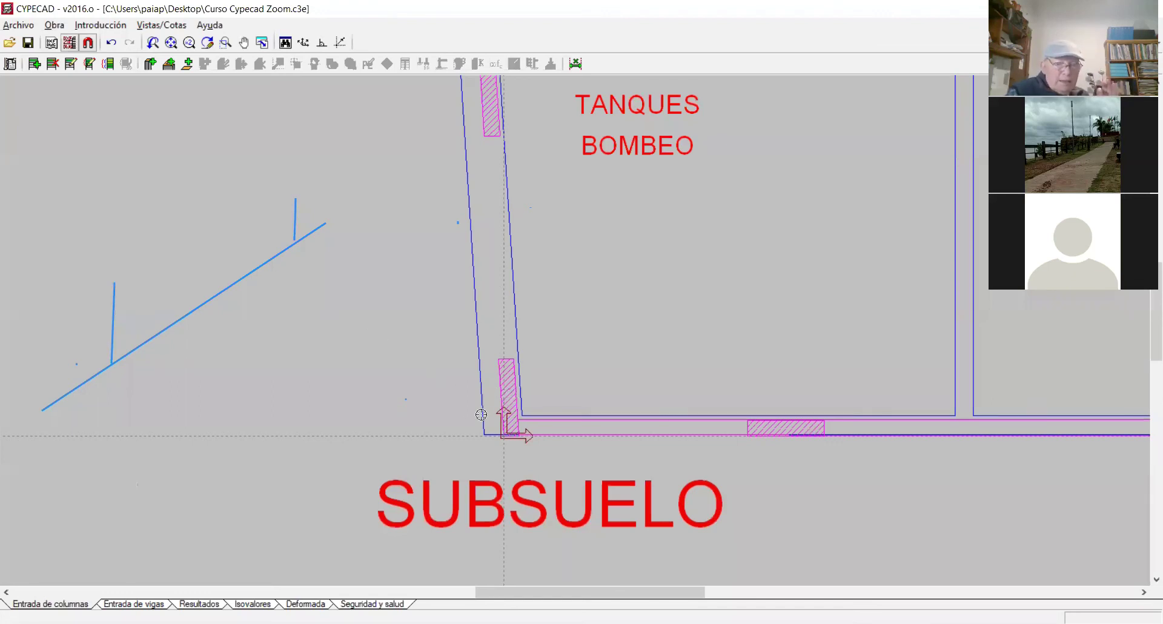
scroll(502, 441, "down", 1)
scroll(510, 404, "up", 3)
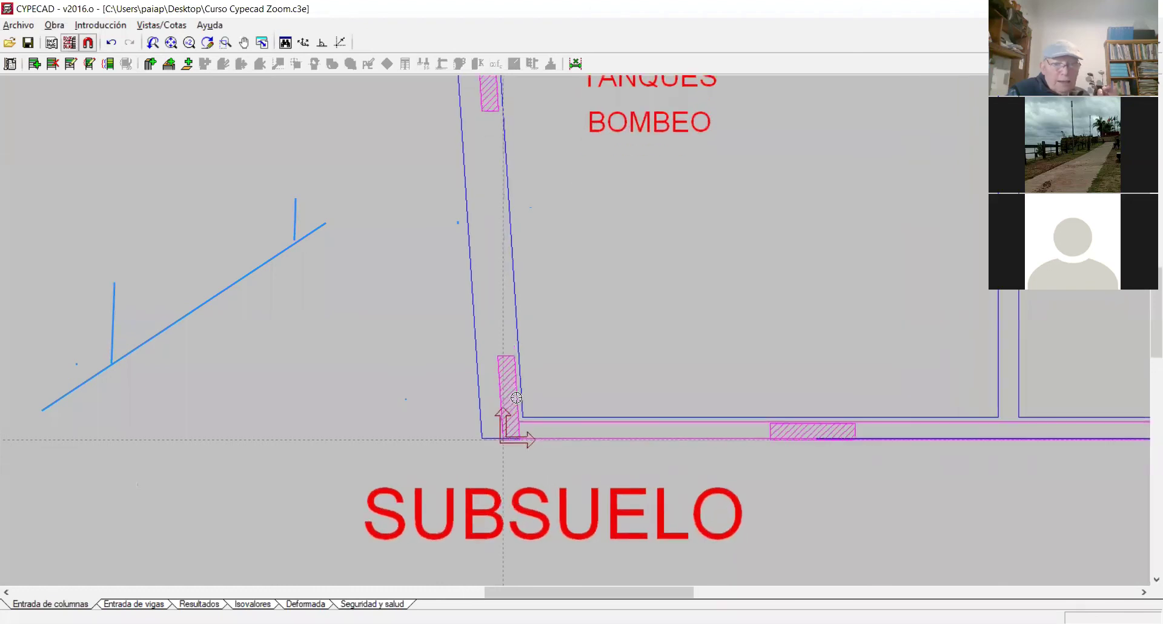
scroll(401, 423, "down", 3)
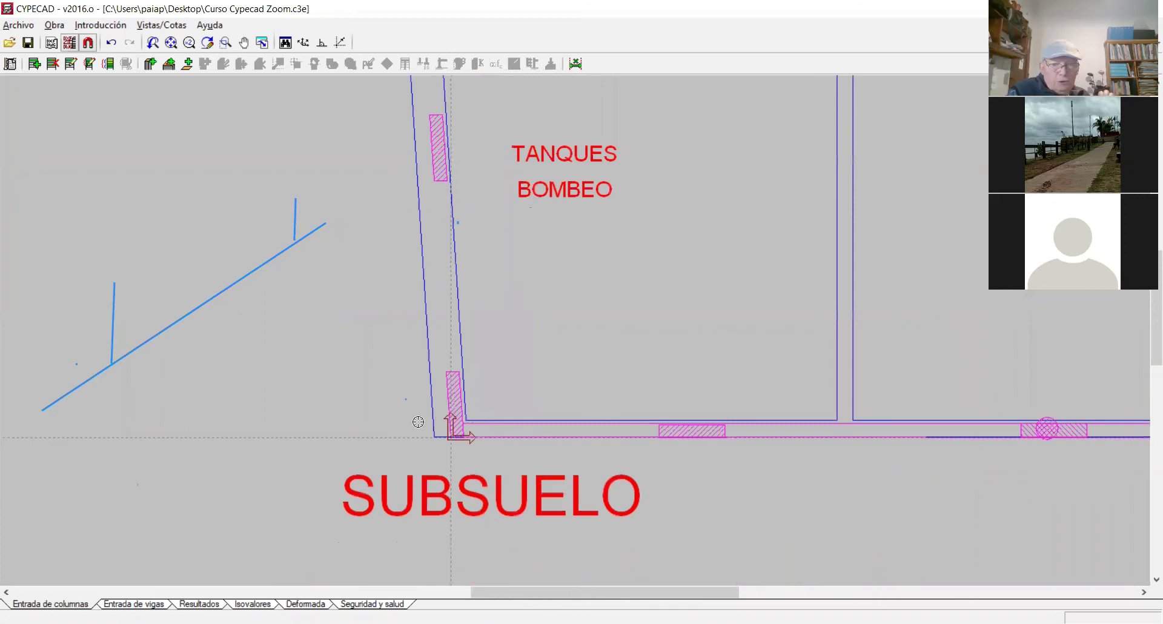
scroll(416, 421, "down", 2)
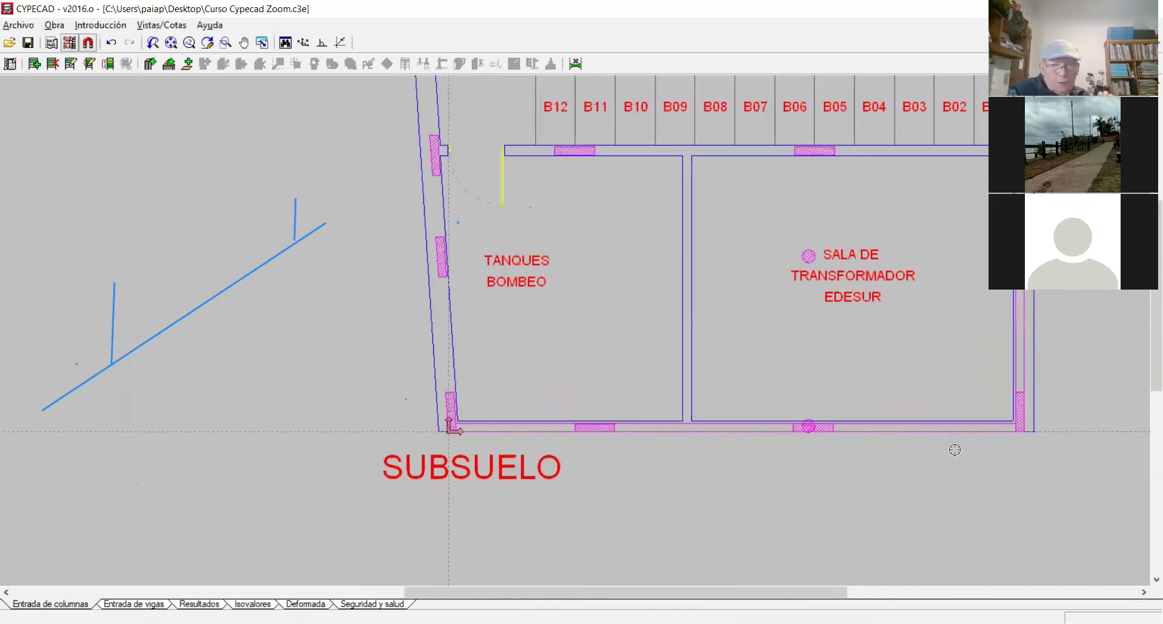
scroll(821, 421, "down", 1)
scroll(819, 429, "down", 1)
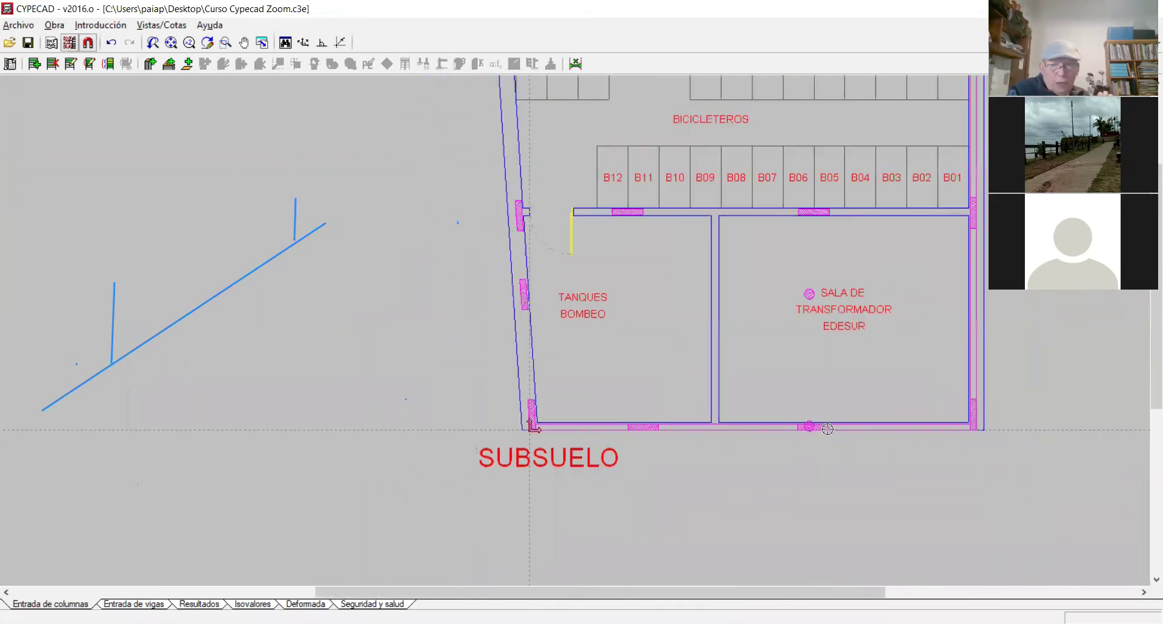
scroll(827, 424, "up", 1)
scroll(835, 422, "up", 1)
scroll(831, 421, "up", 2)
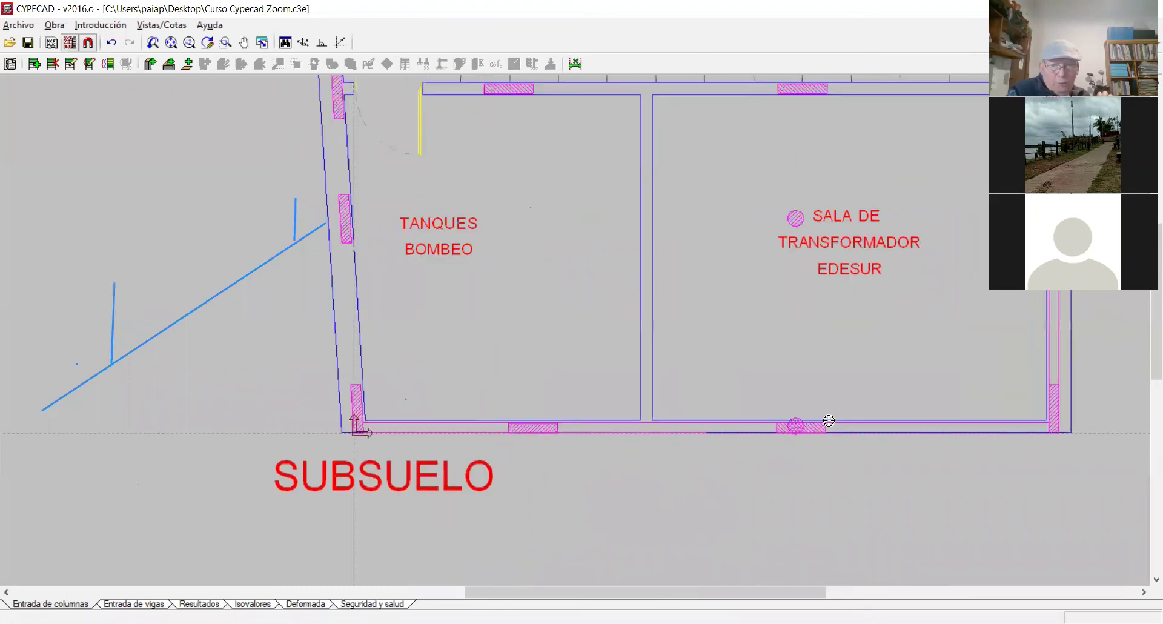
scroll(819, 423, "up", 1)
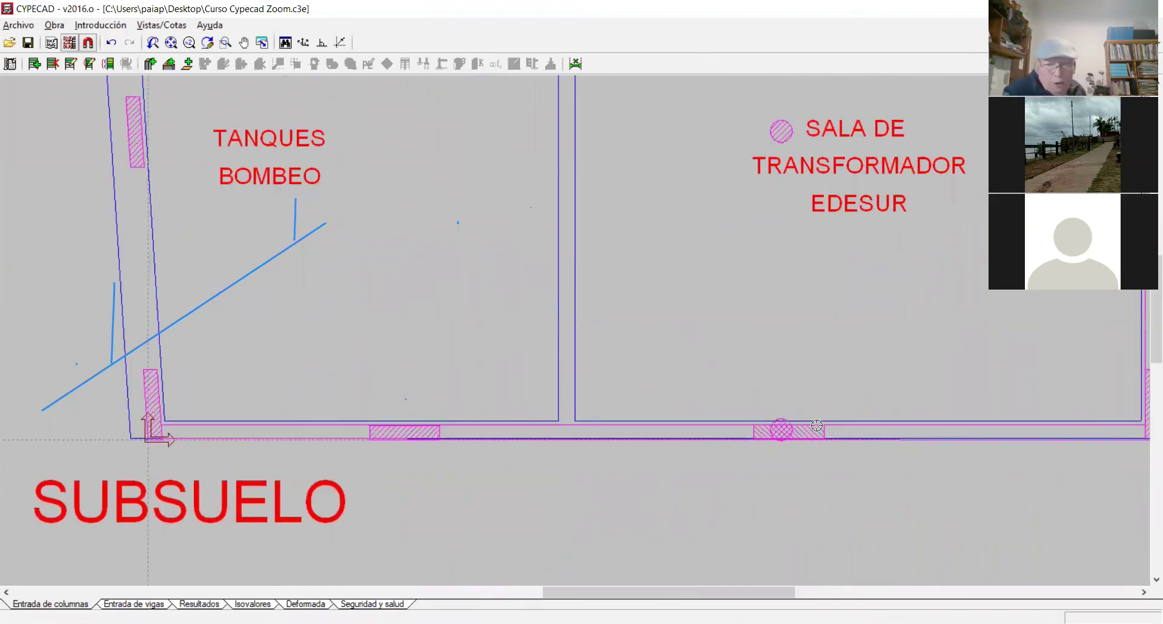
scroll(787, 431, "up", 2)
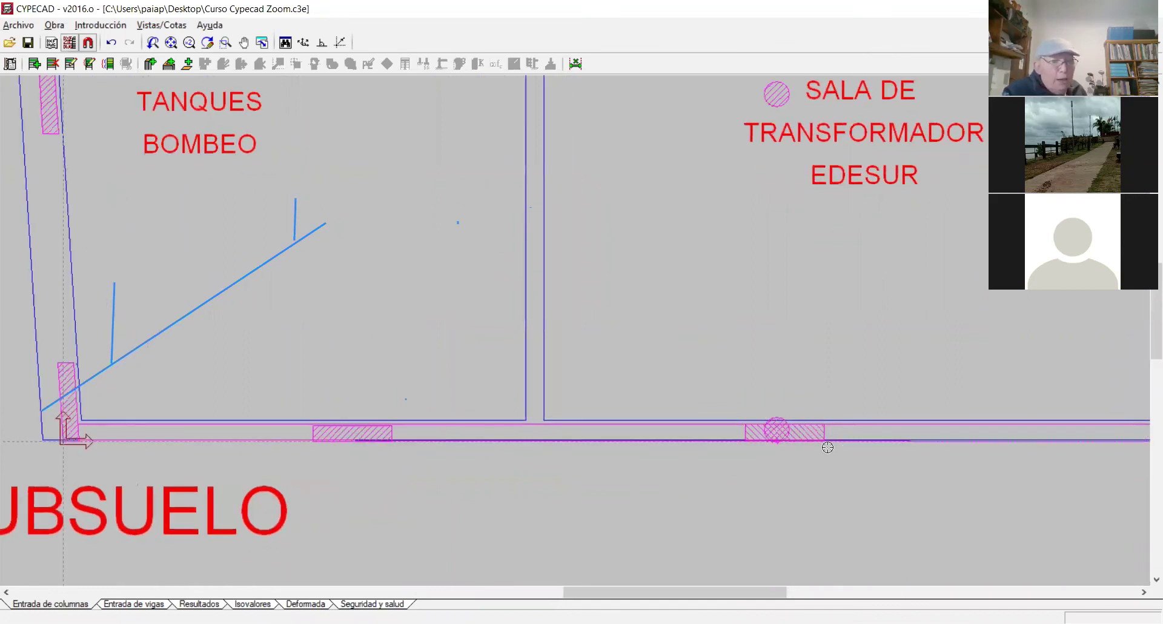
scroll(424, 405, "up", 1)
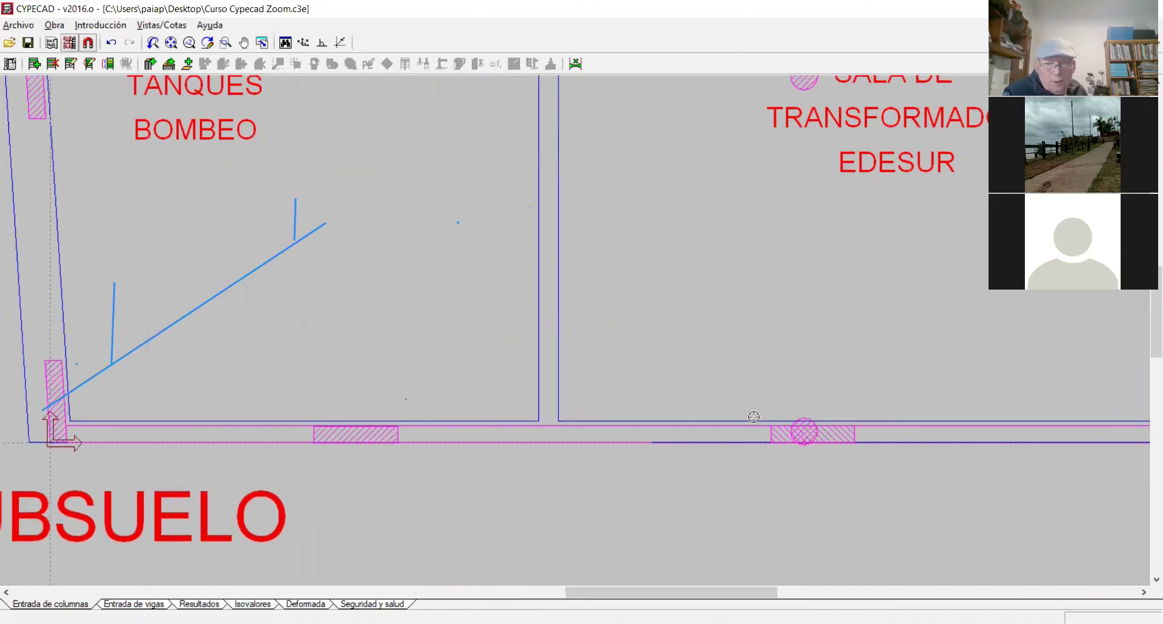
Inspect the hatched columns along the slanted wall beside the TANQUES BOMBEO room and near its door.
scroll(754, 417, "down", 1)
scroll(461, 176, "down", 3)
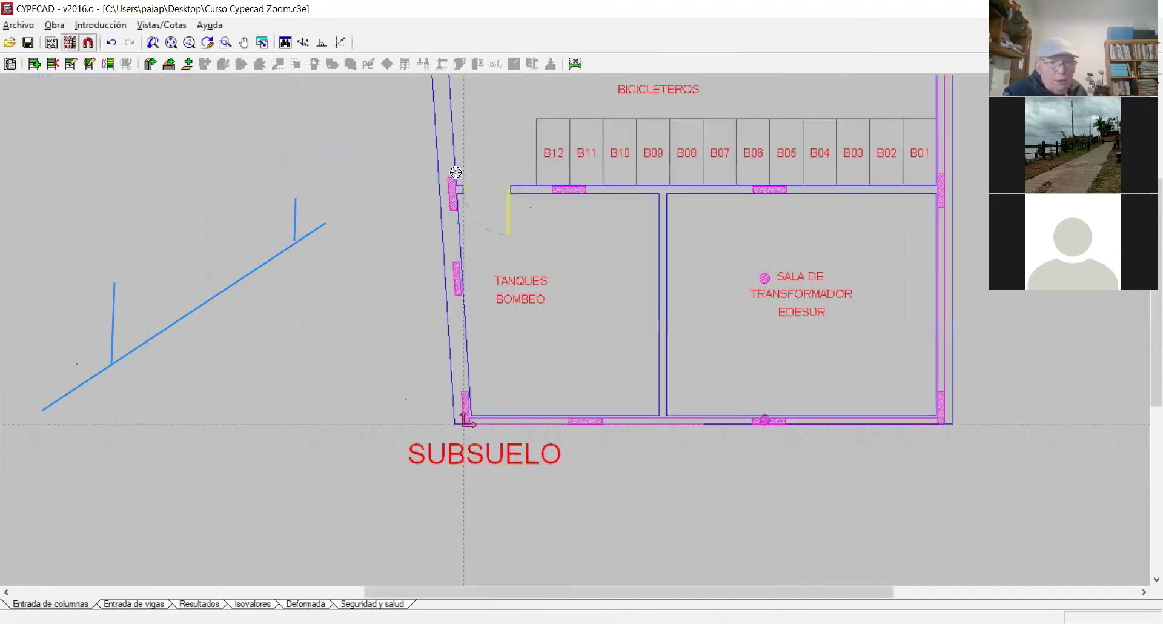
scroll(455, 173, "down", 1)
scroll(453, 186, "up", 2)
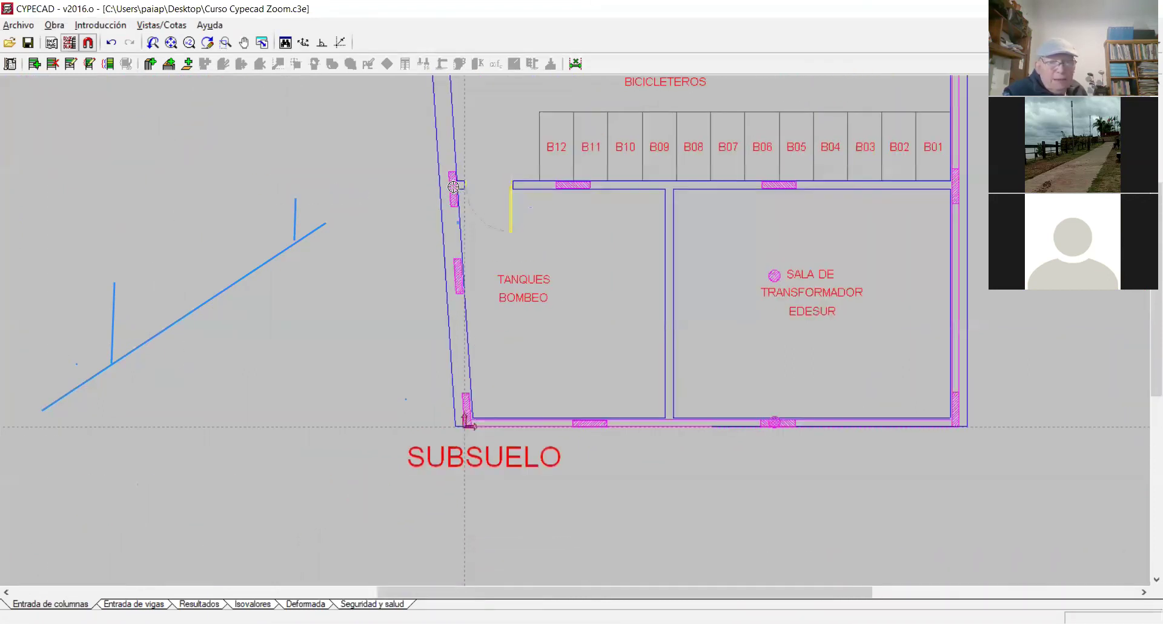
scroll(454, 186, "up", 3)
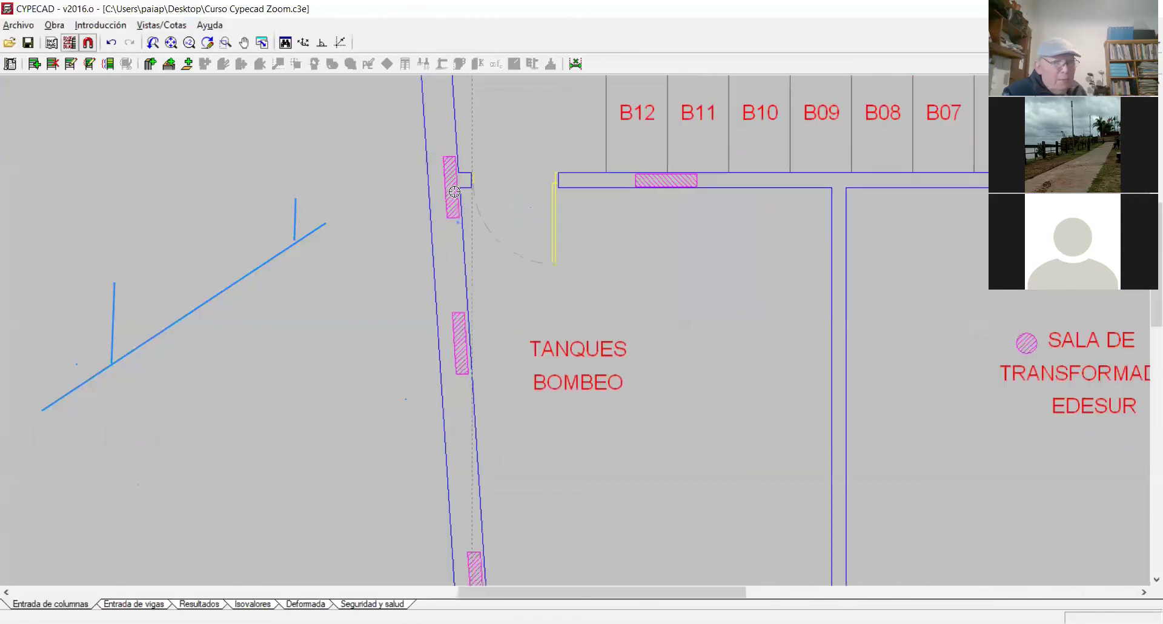
scroll(454, 192, "up", 1)
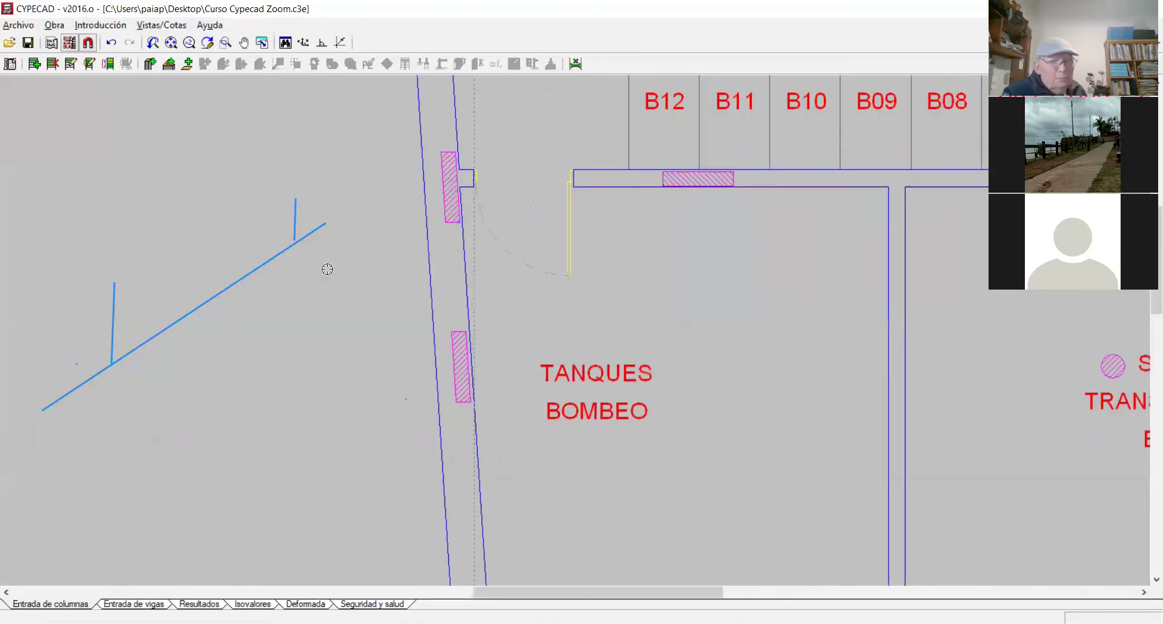
scroll(55, 250, "up", 1)
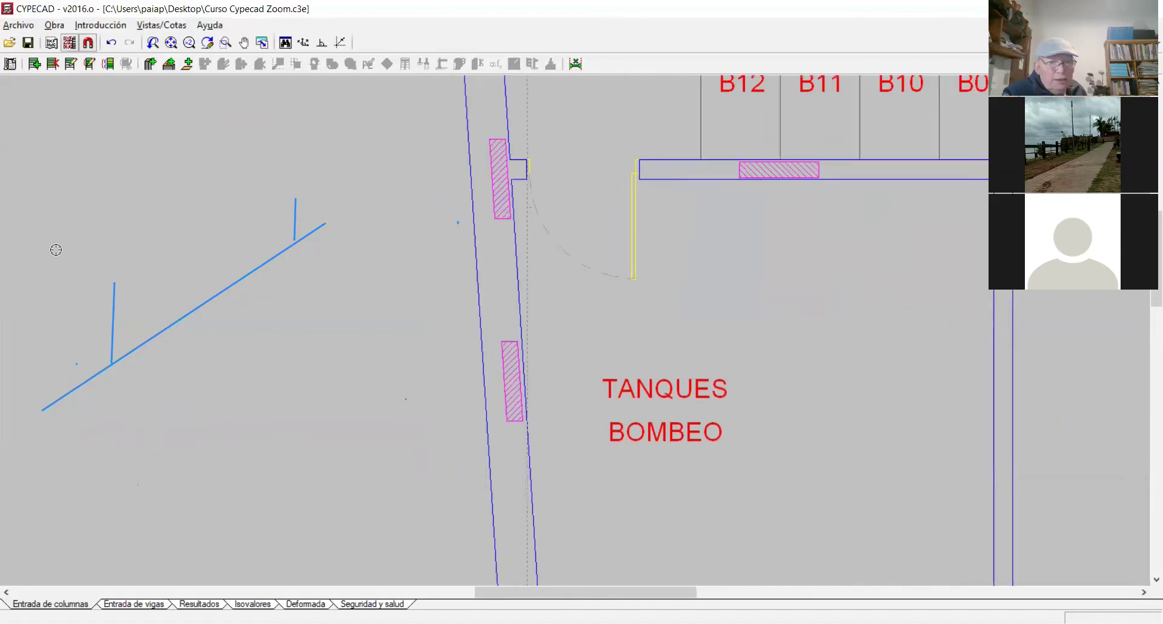
Define a new 20 x 20 cm column running from Fundación to S/3, at angle 0.0 and Con vinculación exterior.
left_click(114, 26)
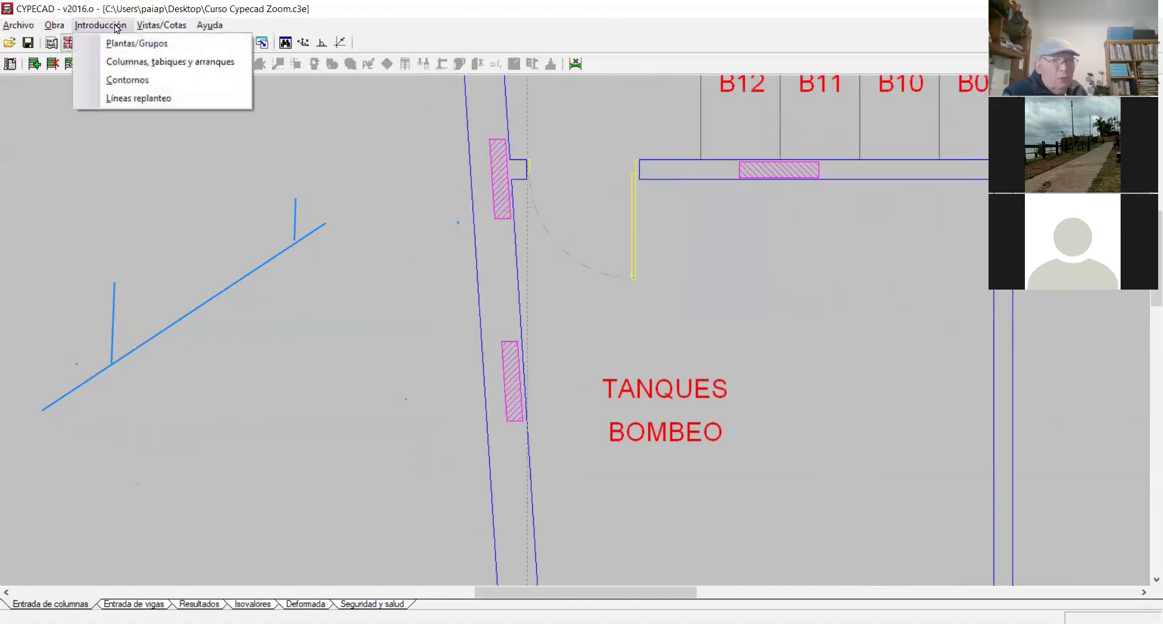
left_click(132, 63)
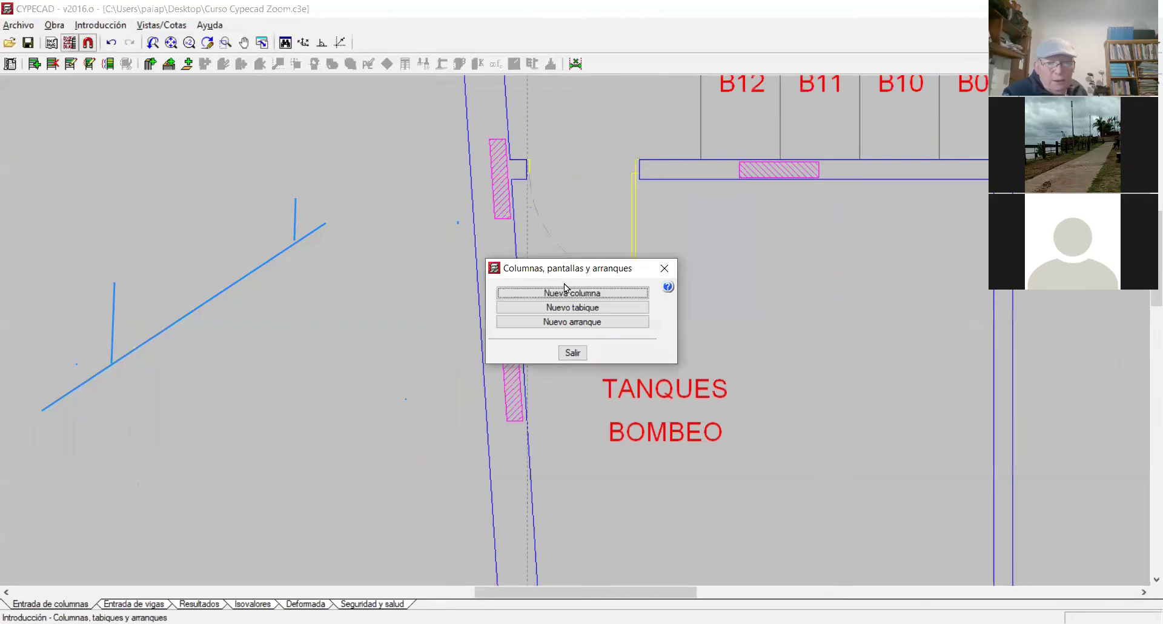
left_click(566, 295)
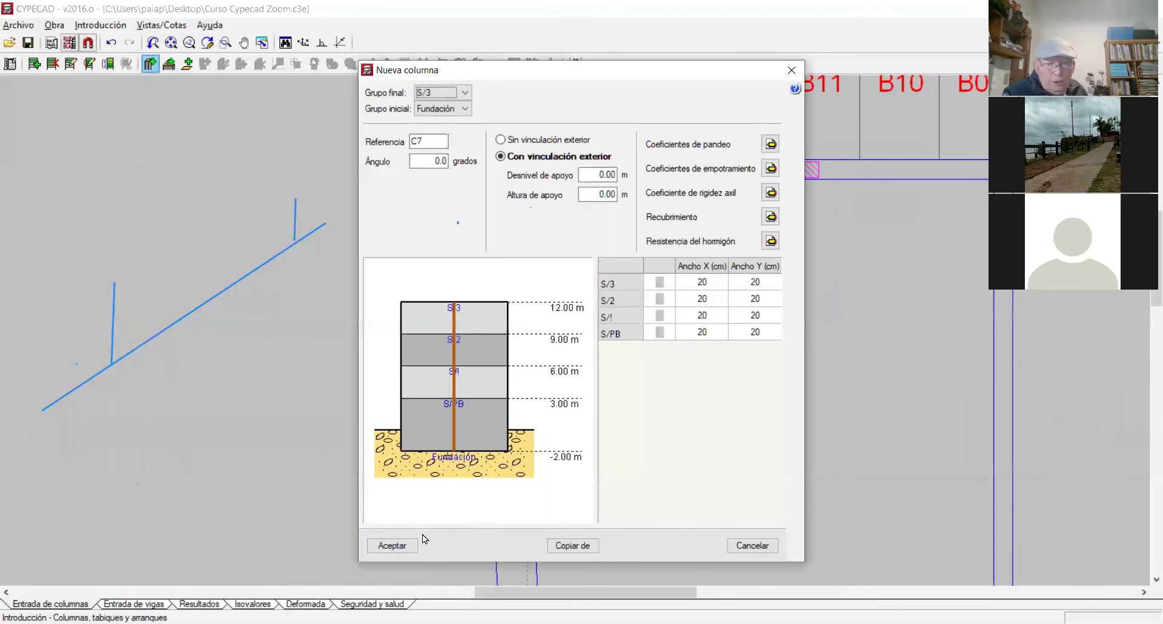
left_click(406, 547)
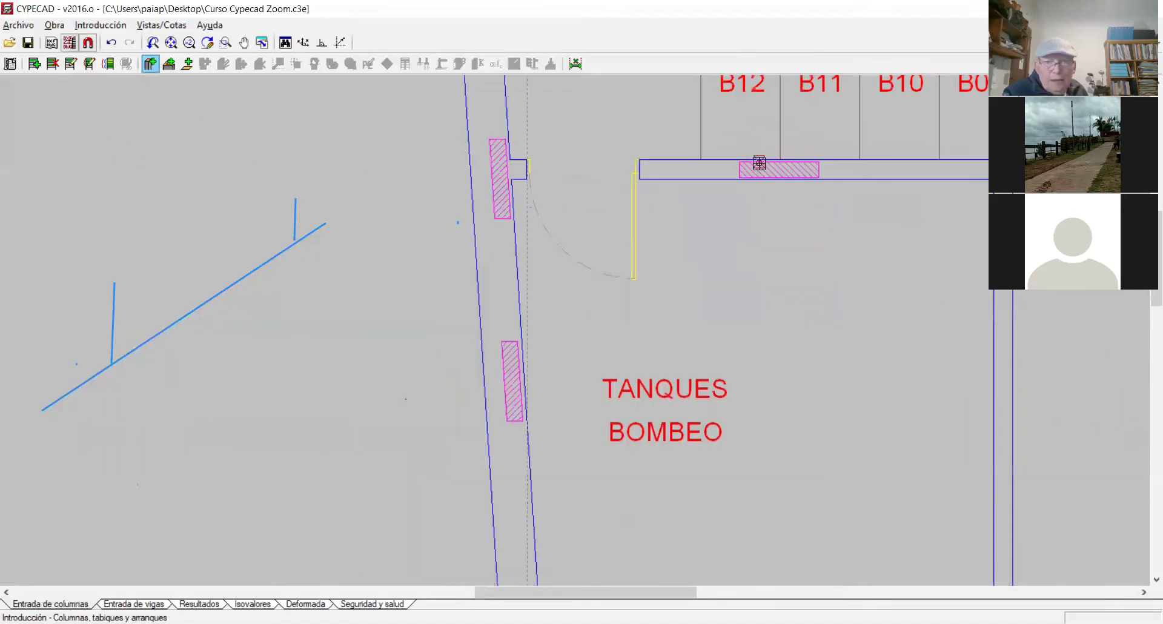
Restrict the snap selection by turning off Punto medio, Más cercano and Extremo.
scroll(759, 163, "down", 2)
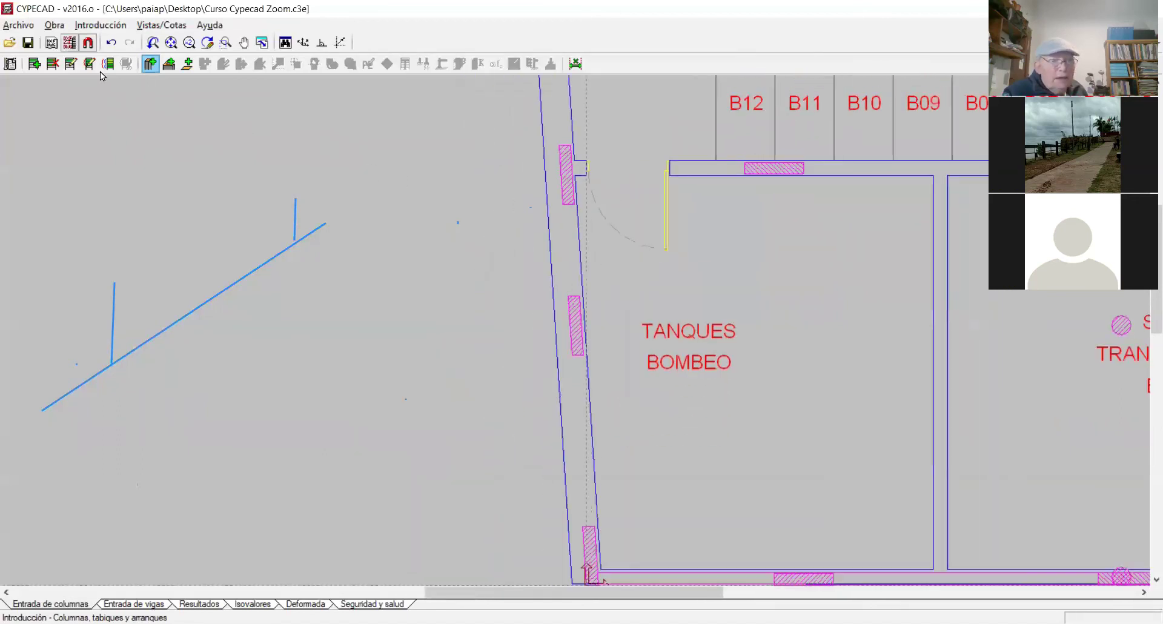
left_click(89, 43)
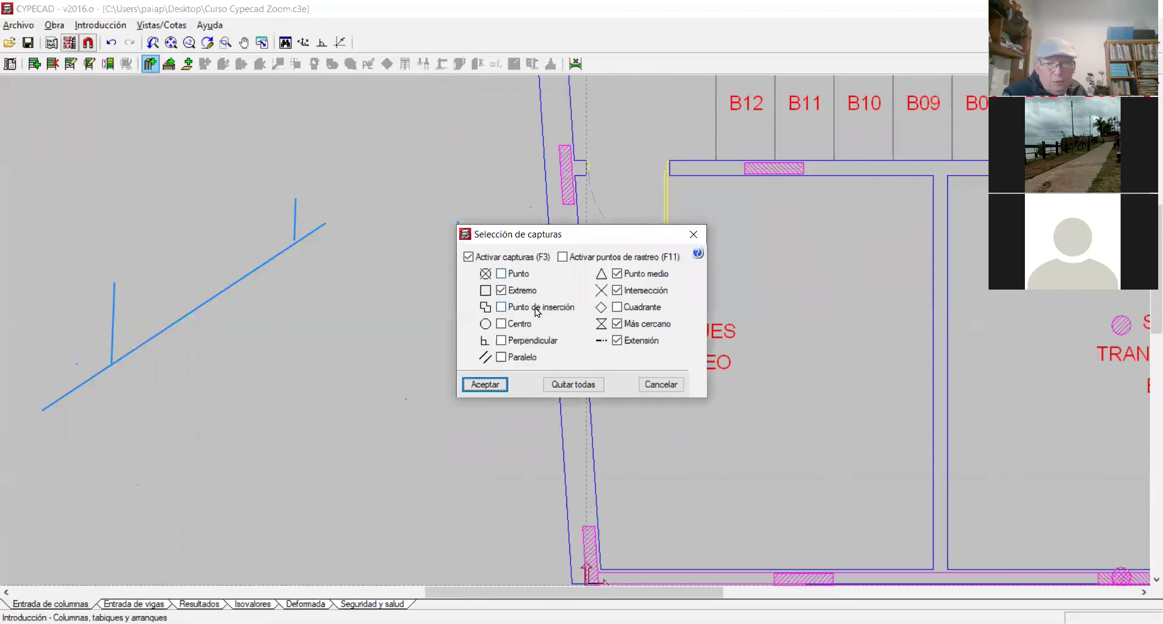
left_click(618, 274)
left_click(618, 324)
double_click(618, 341)
left_click(502, 291)
left_click(485, 384)
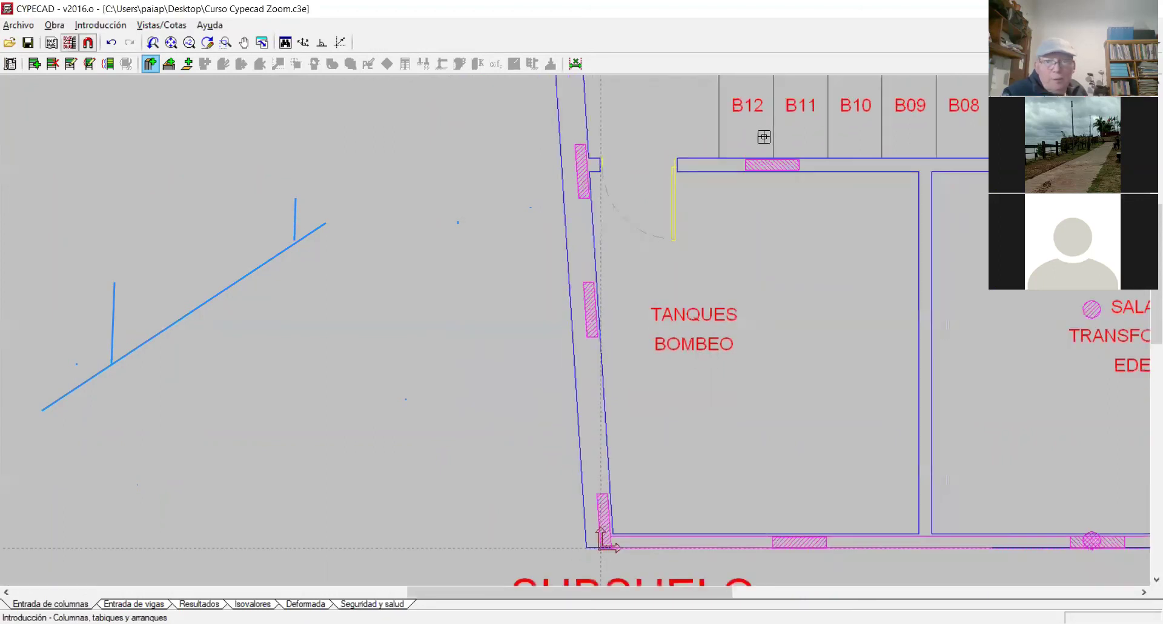
Insert the column at the upper-left corner of the hatched column in the wall between TANQUES BOMBEO and the bicycle spaces.
scroll(765, 147, "up", 4)
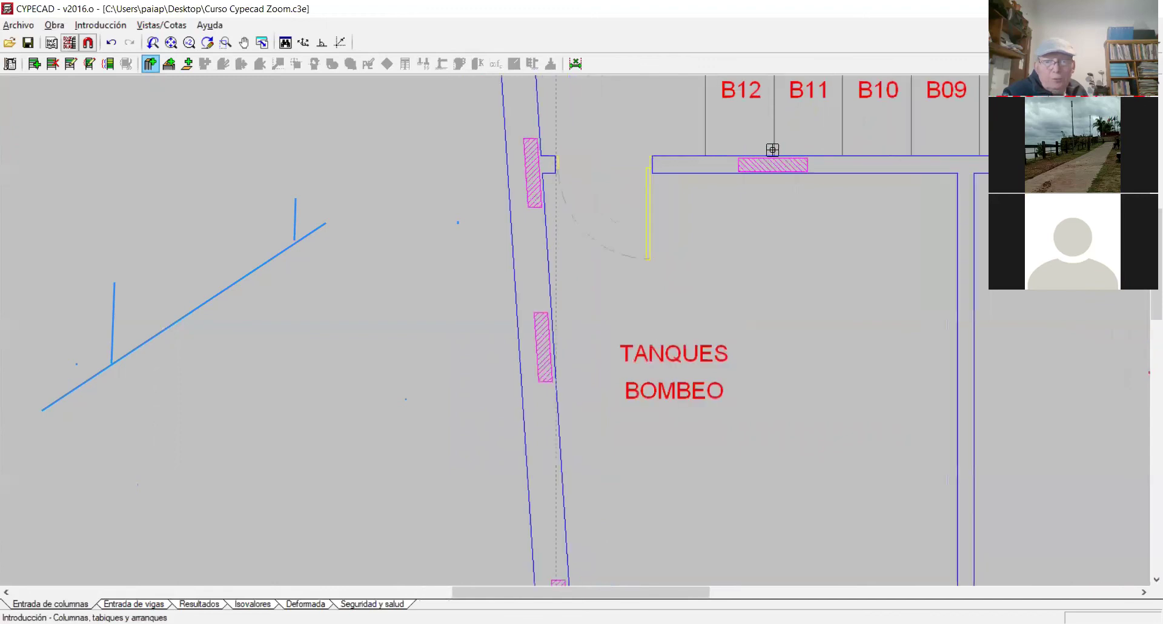
scroll(771, 149, "up", 2)
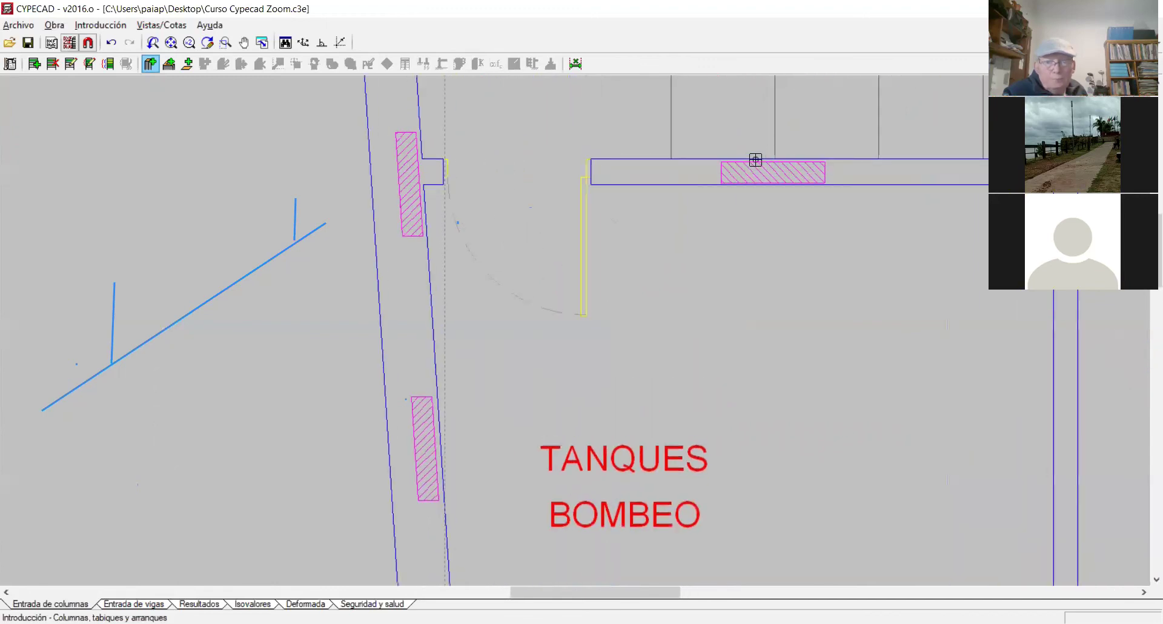
scroll(755, 161, "up", 1)
scroll(755, 160, "up", 3)
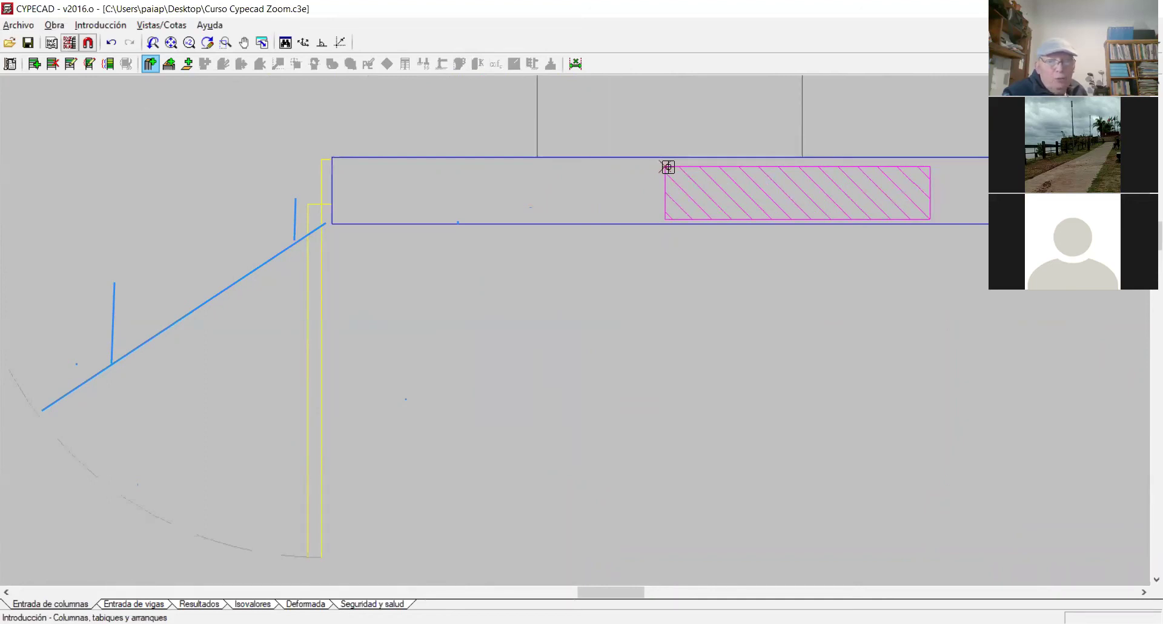
left_click(668, 167)
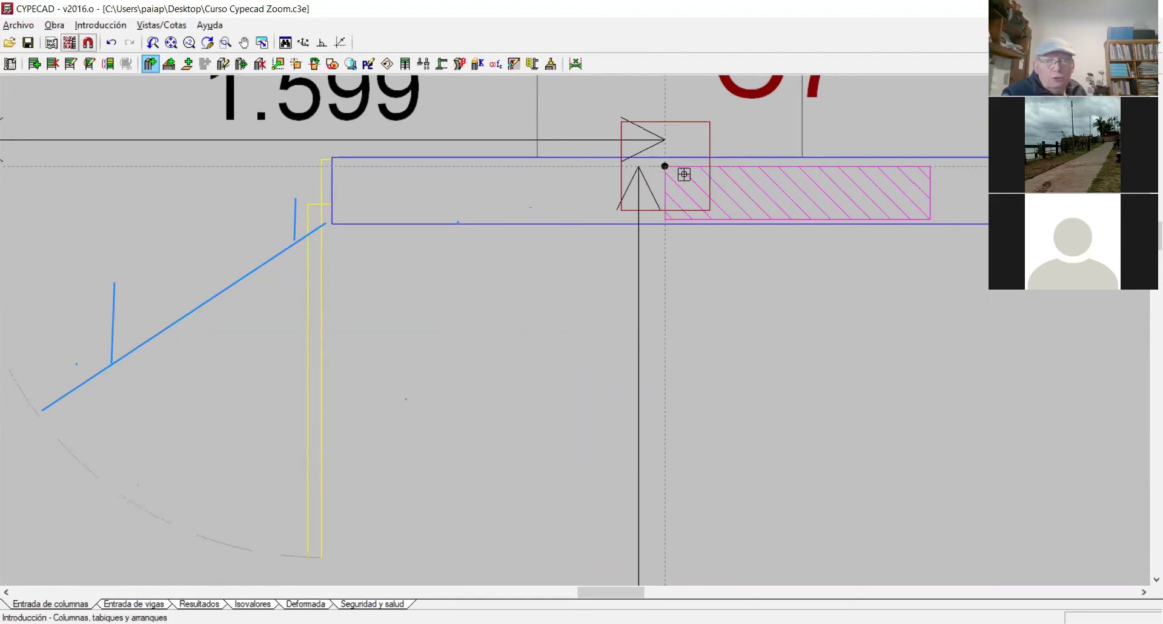
Adjust column C7 with Ajustar so its upper and left faces align with the edges of the hatched column.
left_click(110, 25)
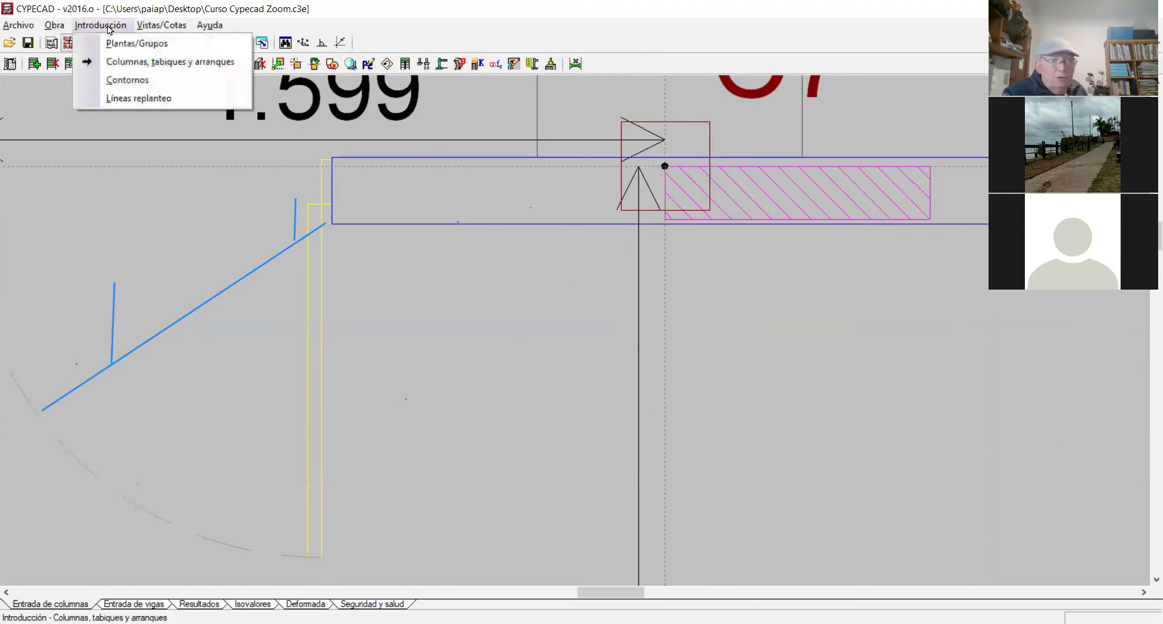
left_click(126, 60)
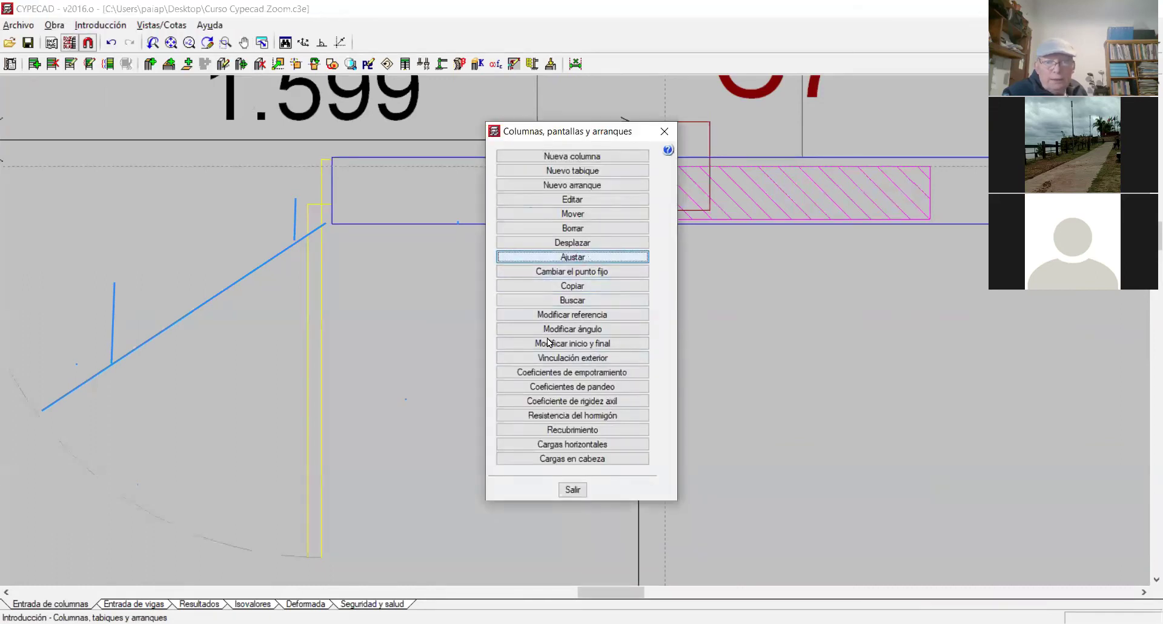
left_click(588, 257)
left_click(488, 372)
left_click(726, 220)
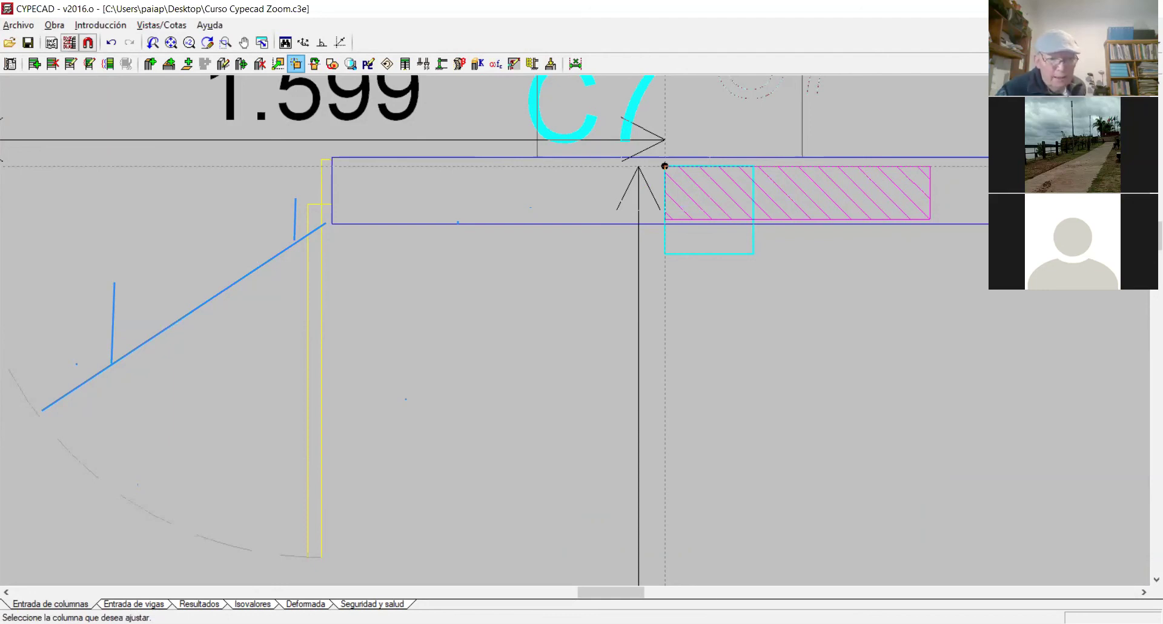
Open the building's 3D view from Entrada de vigas and inspect the new column from several angles.
left_click(129, 604)
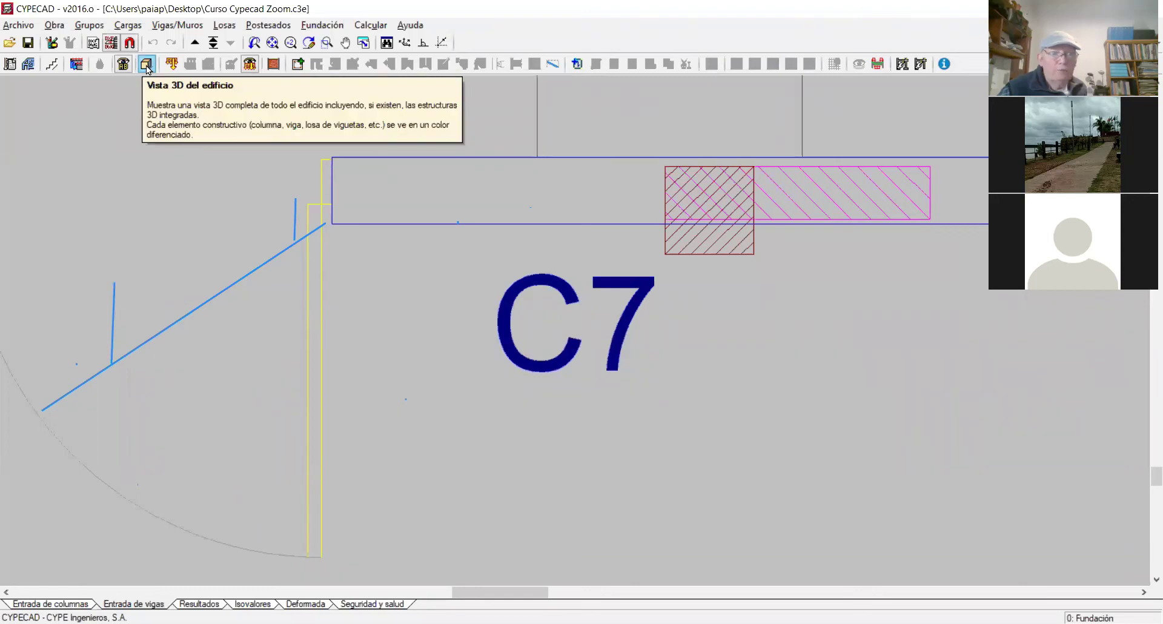
left_click(146, 66)
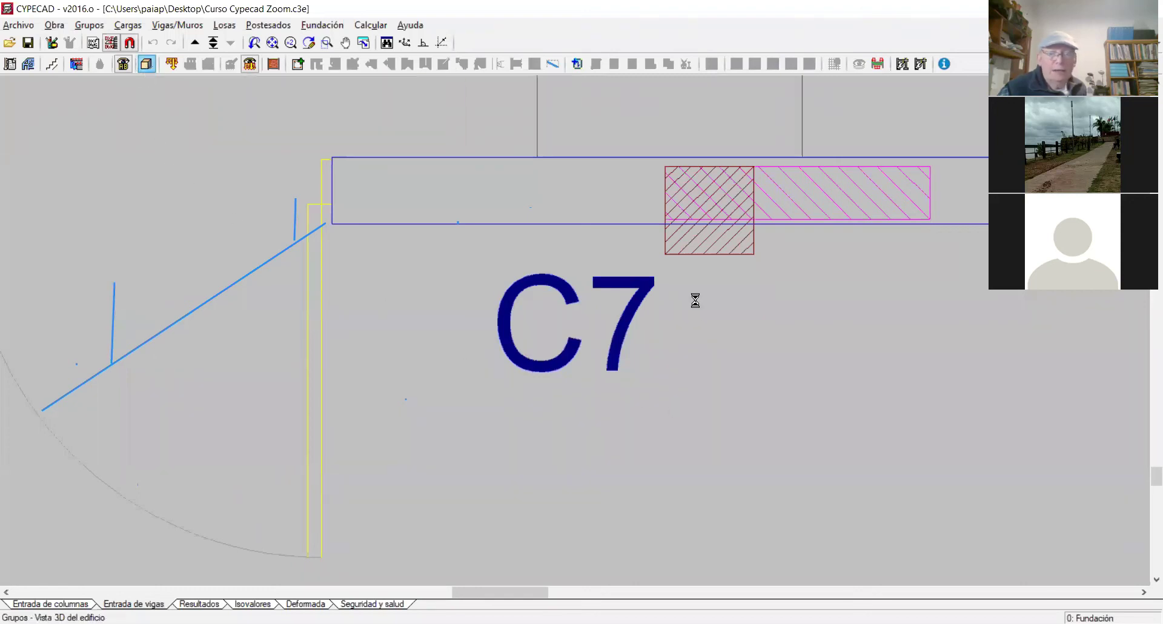
middle_click_drag(744, 237, 773, 264)
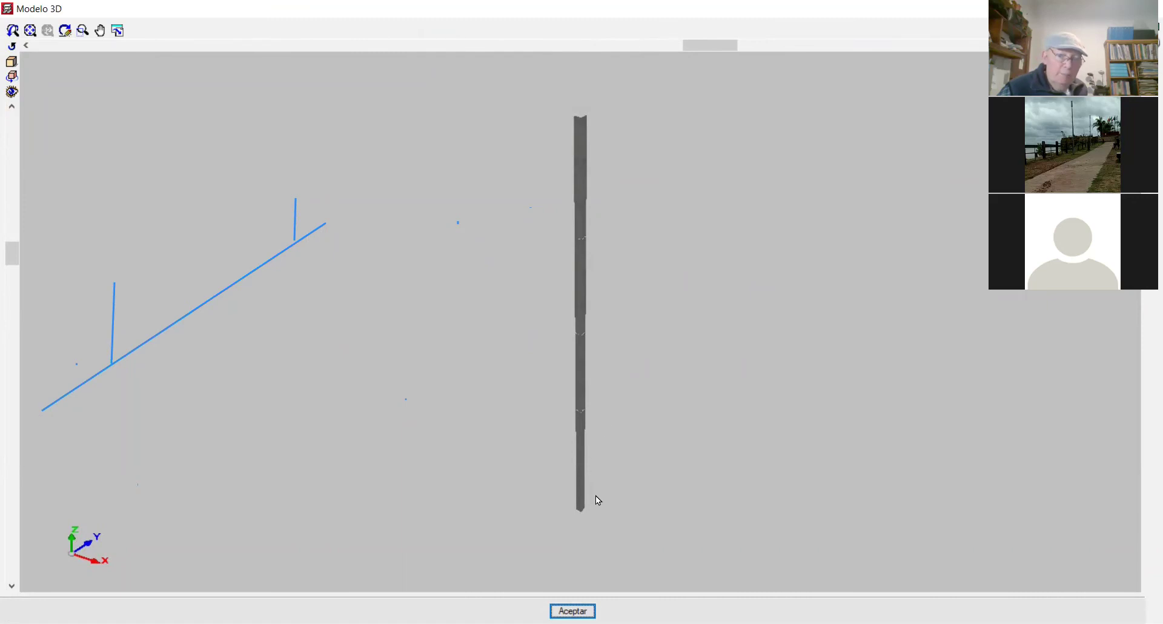
middle_click_drag(628, 182, 565, 246)
scroll(633, 180, "up", 5)
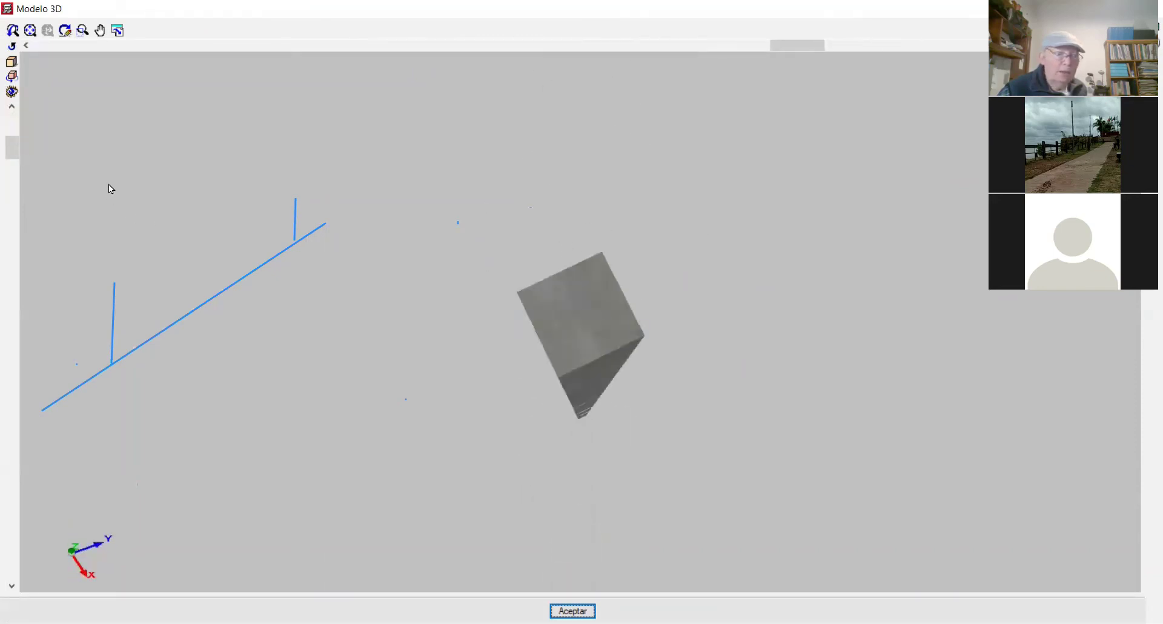
middle_click_drag(384, 335, 427, 333)
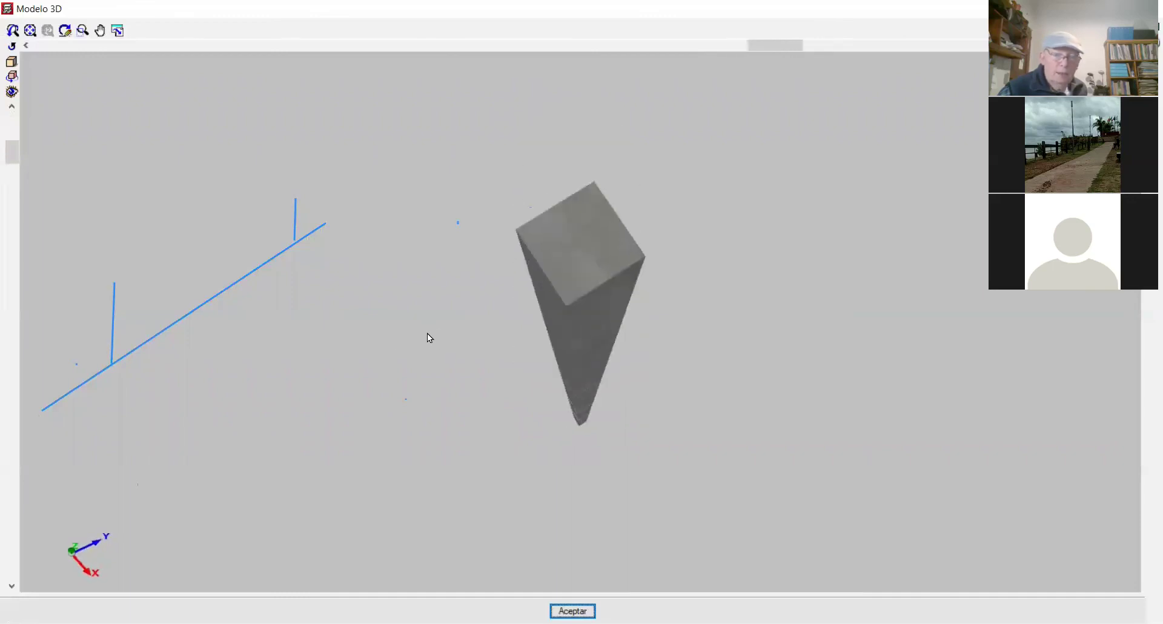